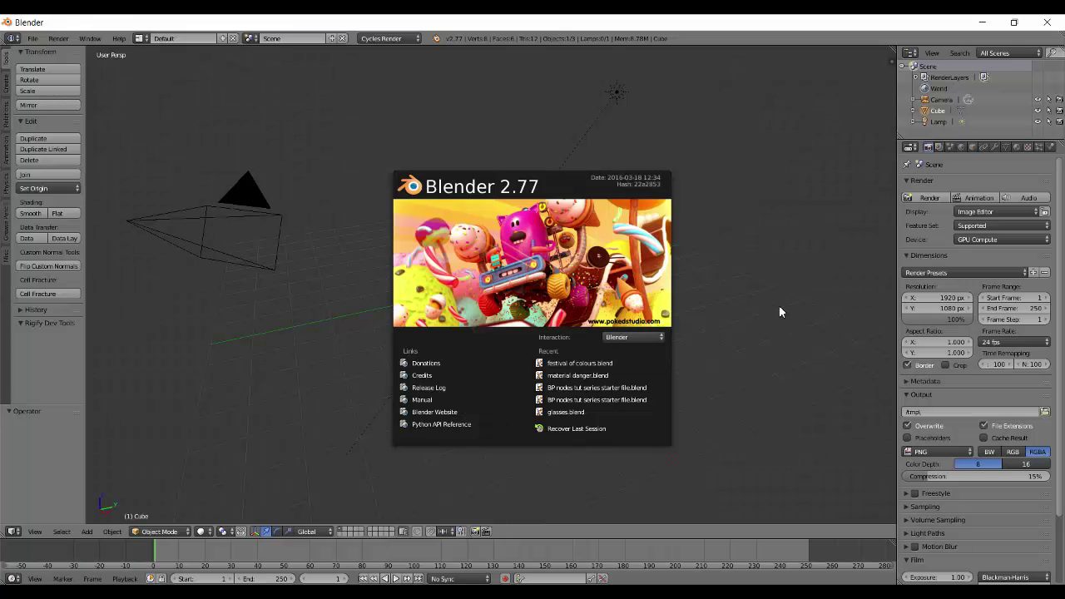
# Dismiss the splash screen, then enlarge the timeline area below the viewport and turn it into a Node Editor.
pyautogui.click(778, 312)
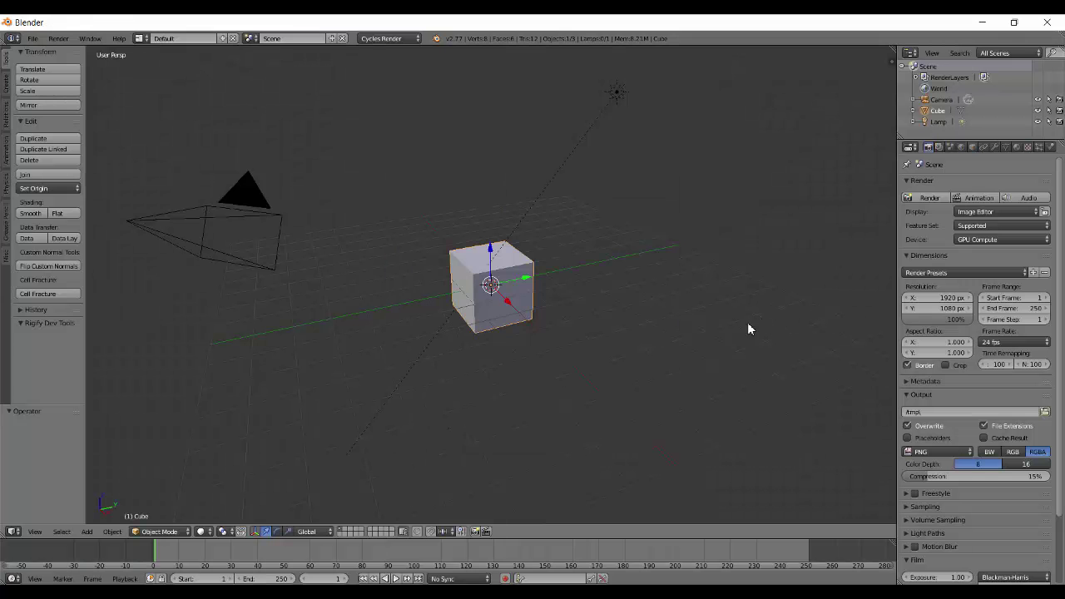
pyautogui.scroll(4, 607, 301)
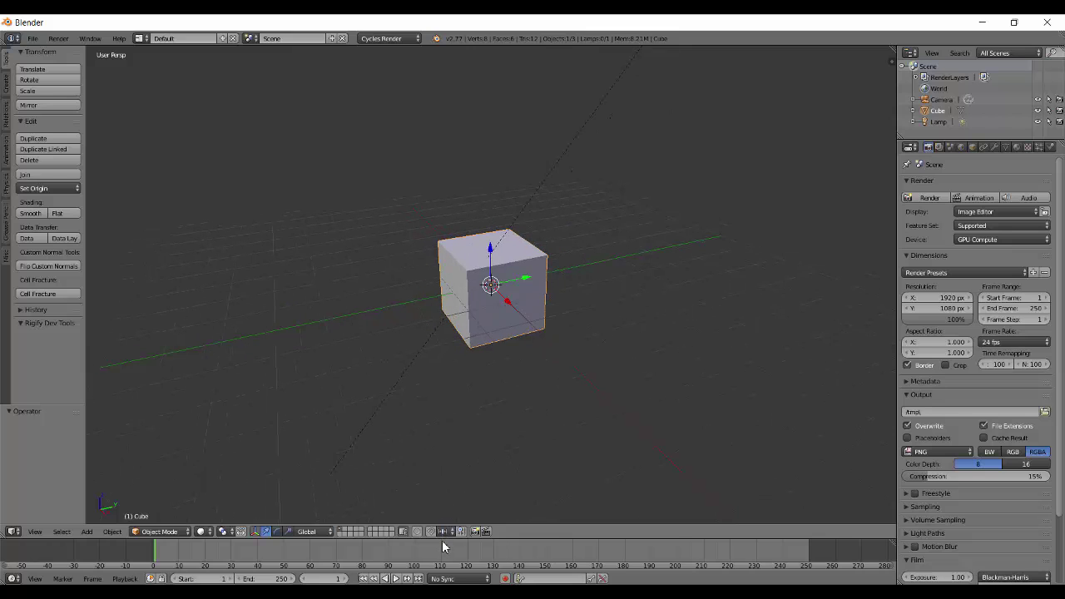
pyautogui.moveTo(443, 539); pyautogui.dragTo(497, 360)
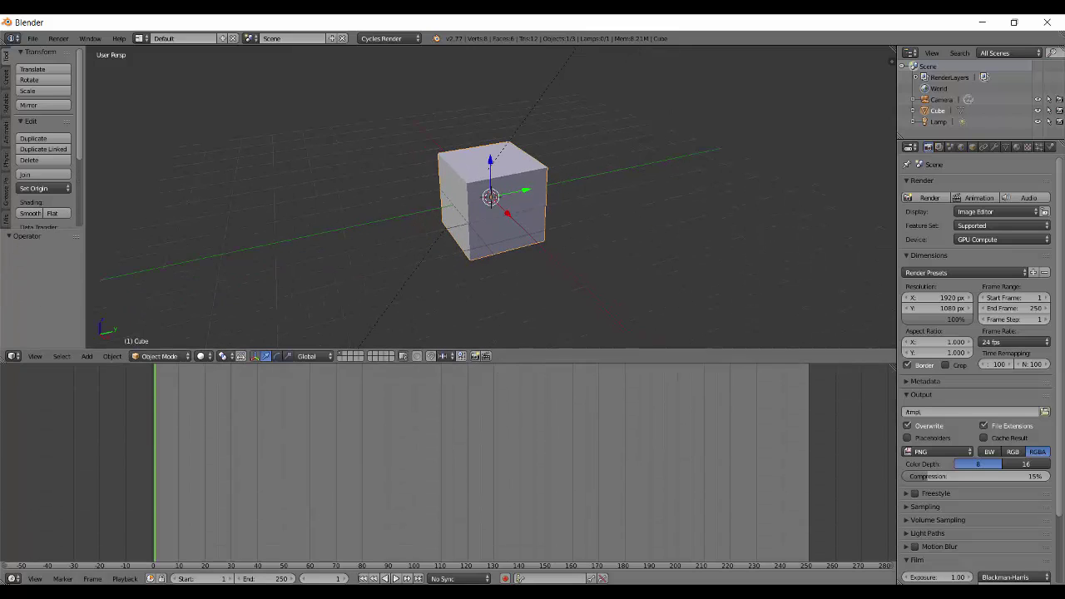
pyautogui.click(13, 578)
pyautogui.click(39, 444)
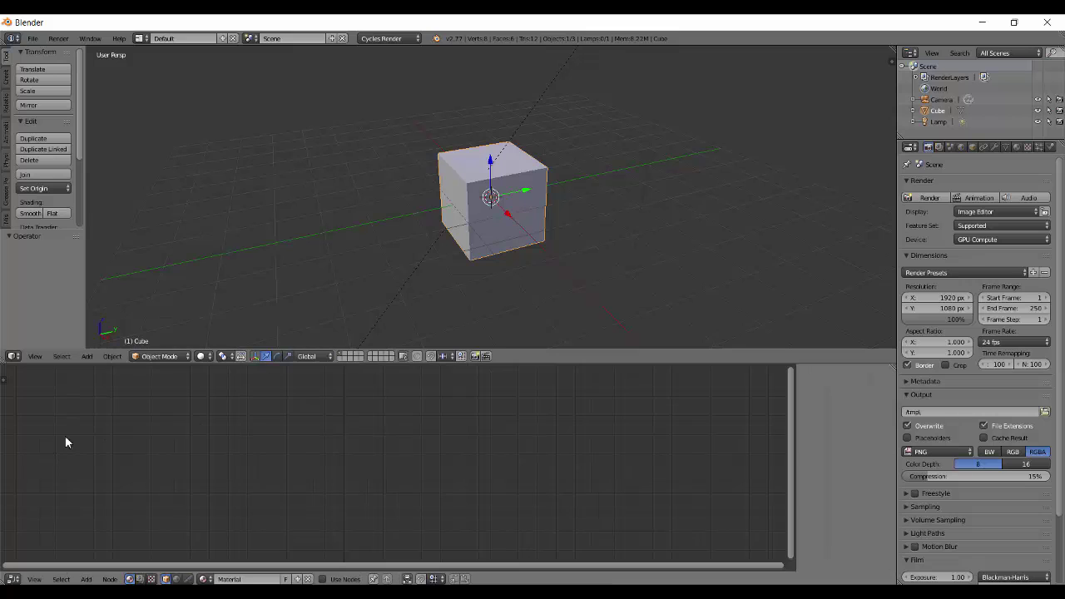
# Give the Node Editor more room without its sidebar, and enable nodes for the cube's material.
pyautogui.moveTo(452, 367); pyautogui.dragTo(453, 313)
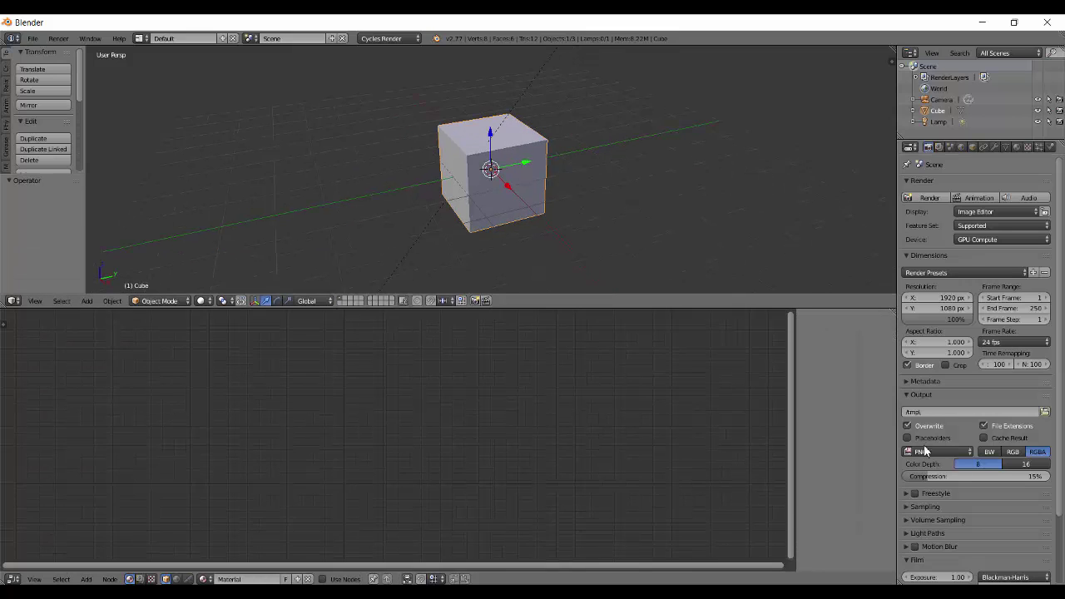
pyautogui.press('n')
pyautogui.click(327, 580)
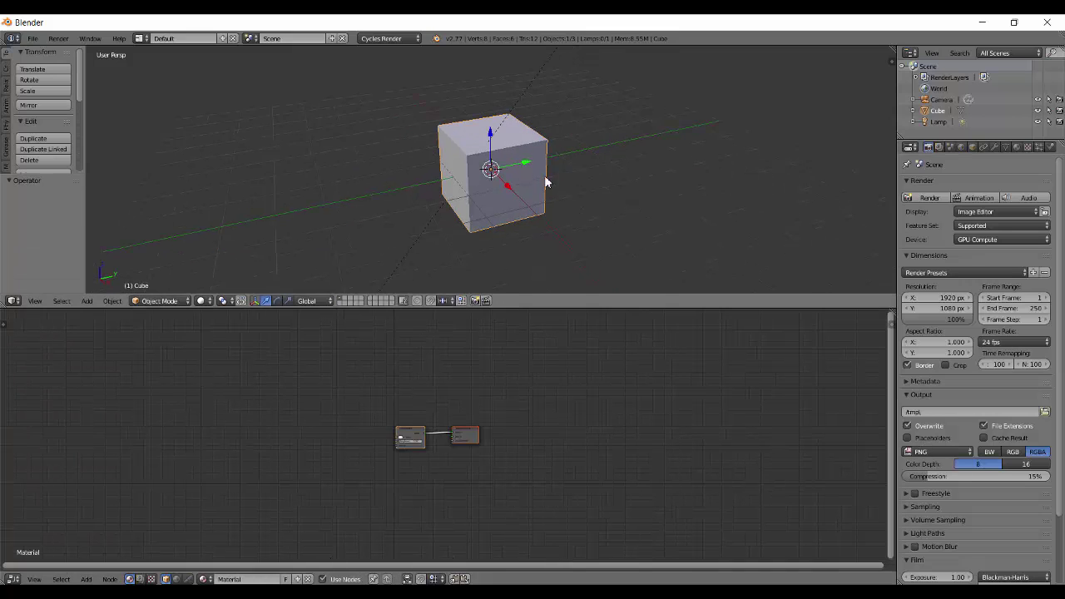
# Delete the default cube from the scene.
pyautogui.moveTo(544, 181); pyautogui.dragTo(488, 194, button='middle')
pyautogui.press('x')
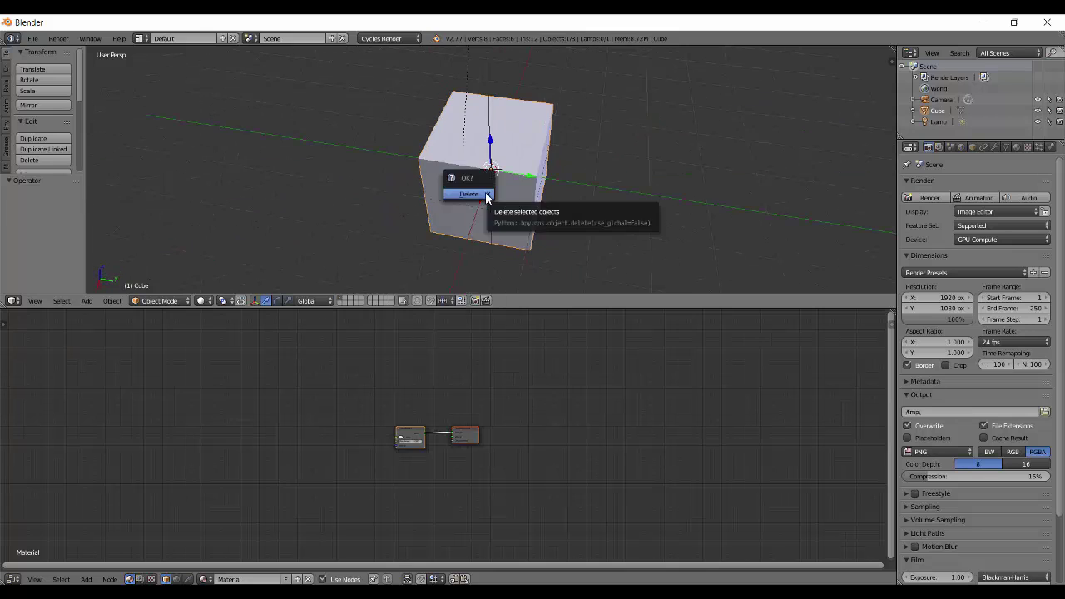
pyautogui.click(488, 195)
# Add a plane at the origin and scale it up uniformly by a factor of about 3.
pyautogui.hotkey('shift', 'a')
pyautogui.click(573, 126)
pyautogui.press('s')
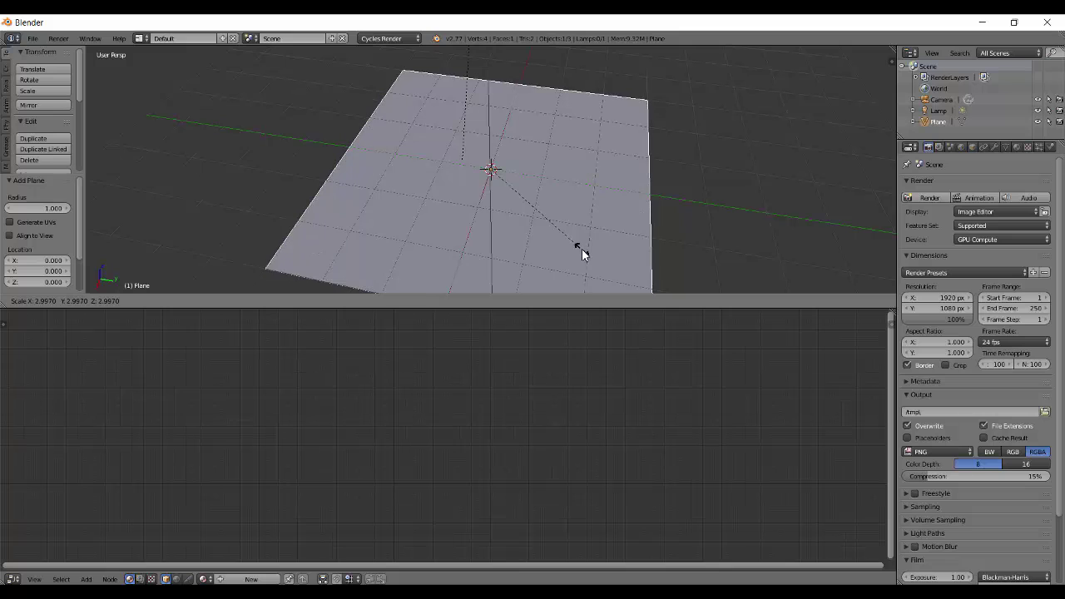
pyautogui.click(582, 254)
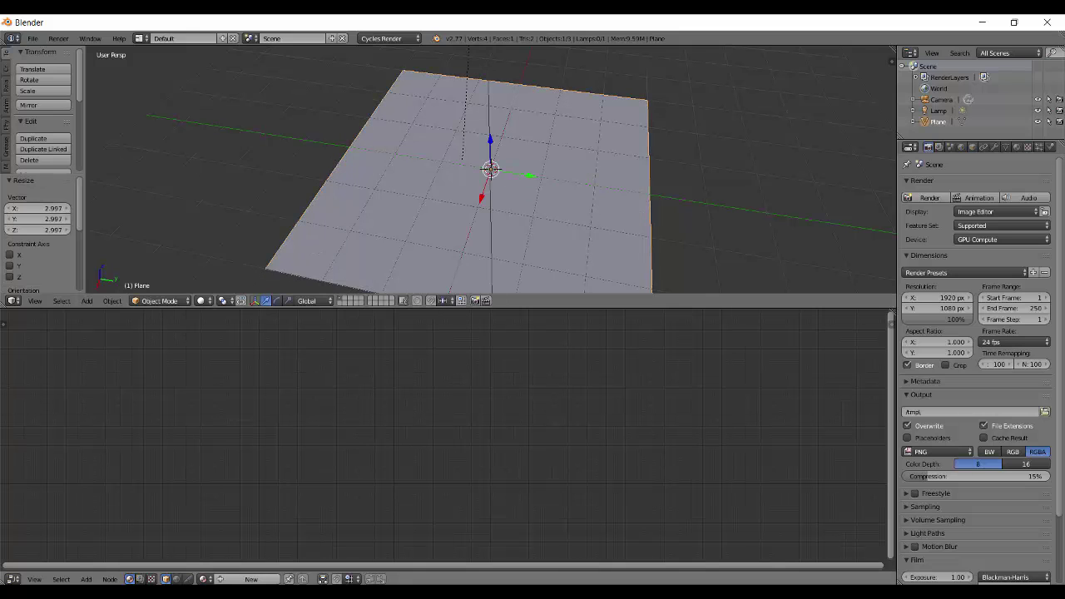
# Create a new material for the plane and add an Image Texture node in front of the Diffuse BSDF node.
pyautogui.click(252, 580)
pyautogui.scroll(4, 391, 450)
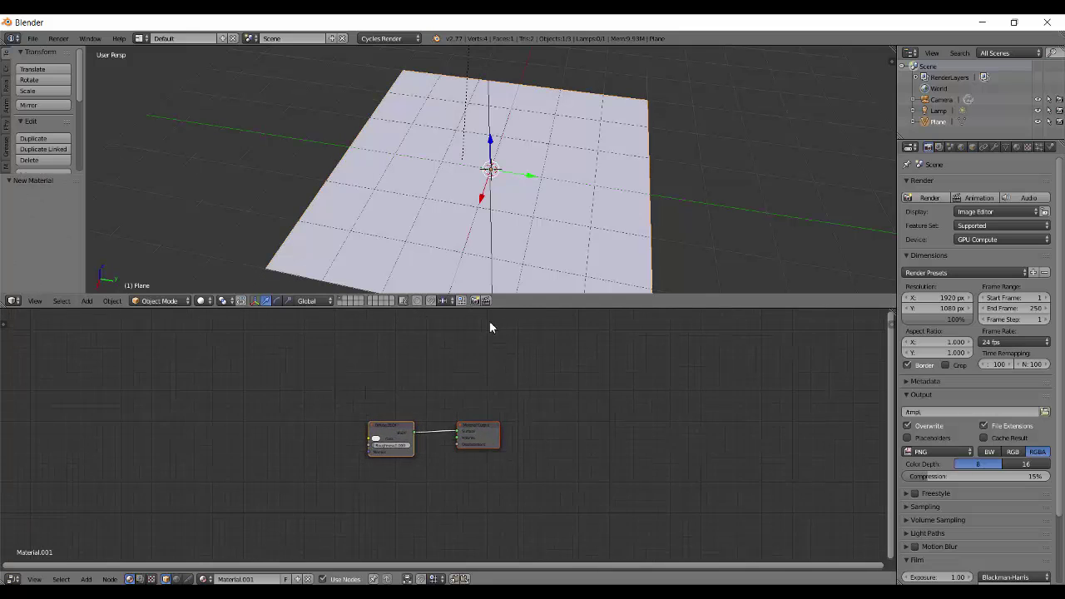
pyautogui.keyDown('ctrl'); pyautogui.moveTo(409, 472); pyautogui.dragTo(435, 358, button='middle'); pyautogui.keyUp('ctrl')
pyautogui.moveTo(437, 458); pyautogui.dragTo(569, 418, button='middle')
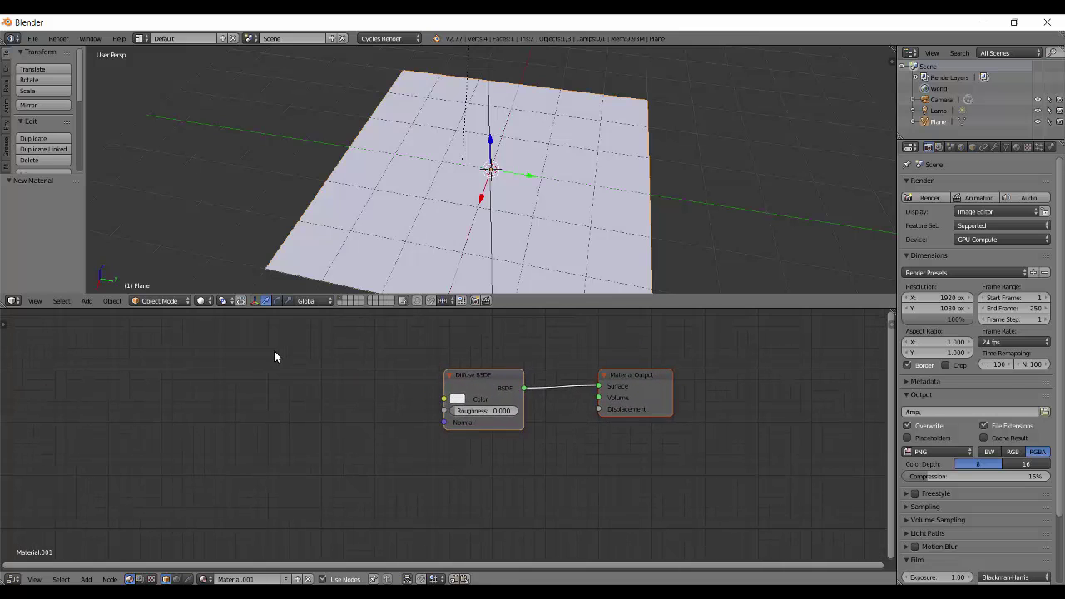
pyautogui.hotkey('shift', 'a')
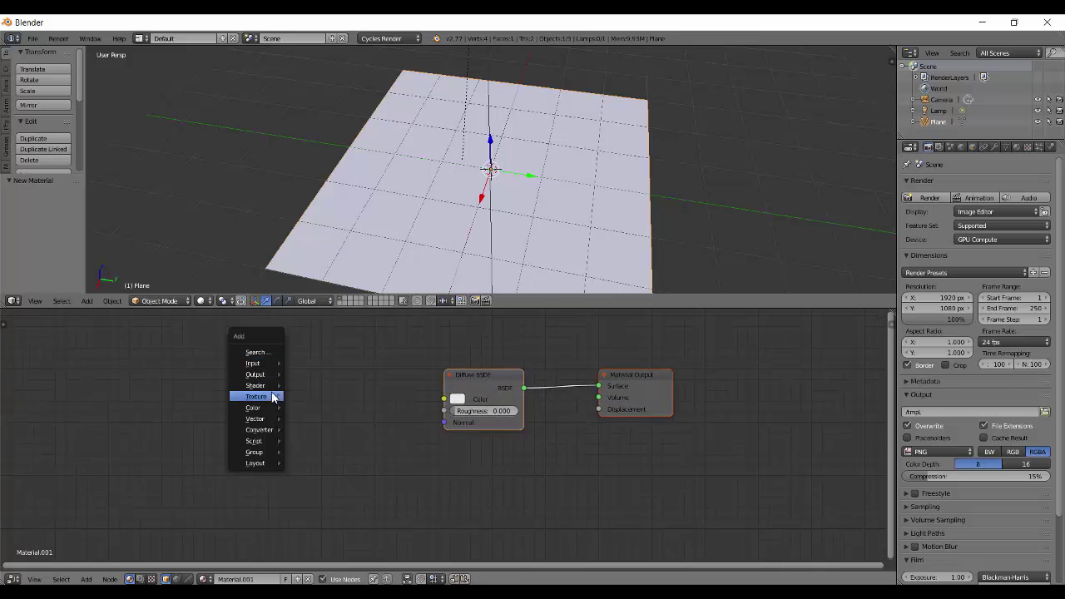
pyautogui.moveTo(273, 399)
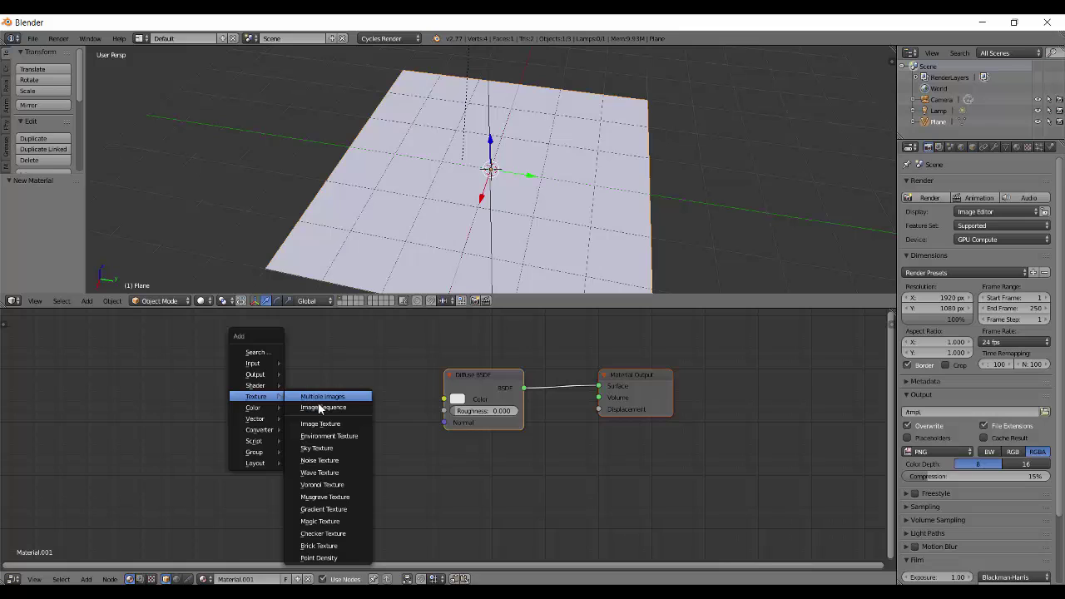
pyautogui.click(337, 424)
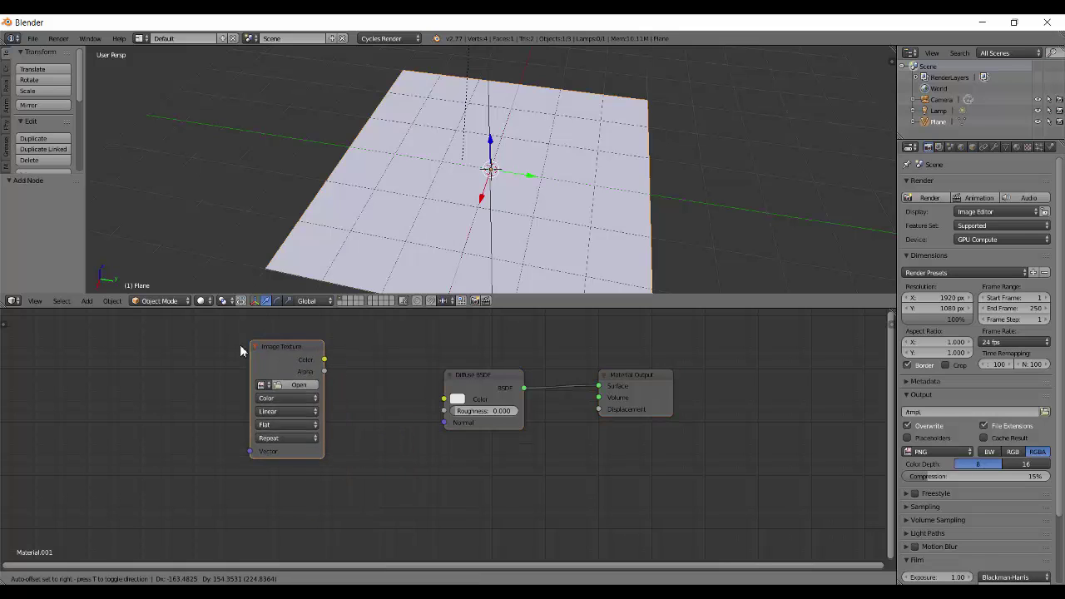
pyautogui.click(253, 365)
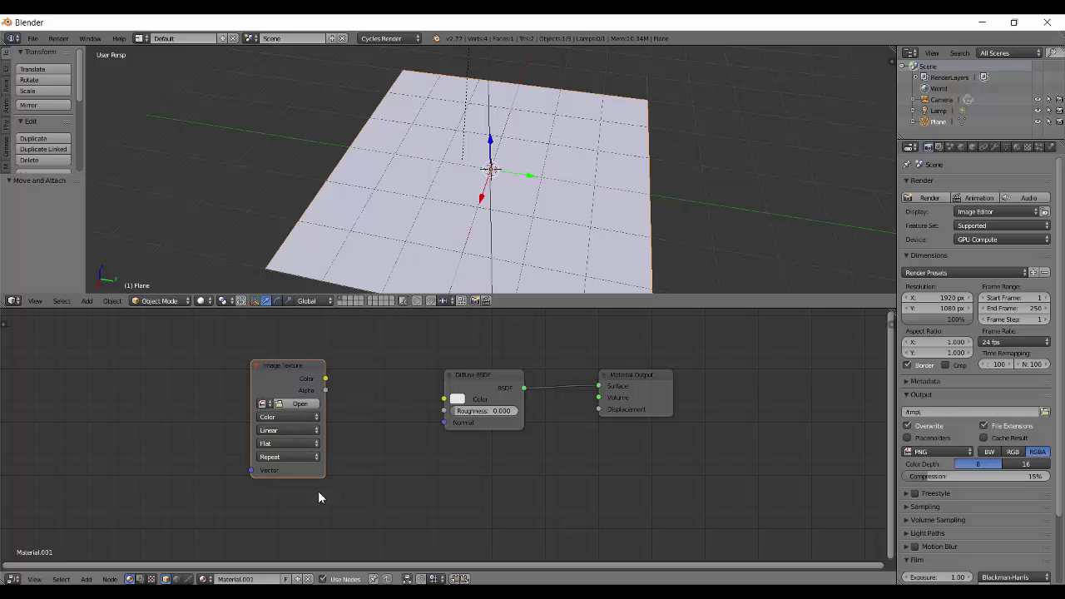
# Load background7.jpg from the Textures folder into the Image Texture node and link its Color output to the Diffuse BSDF Color input.
pyautogui.click(301, 405)
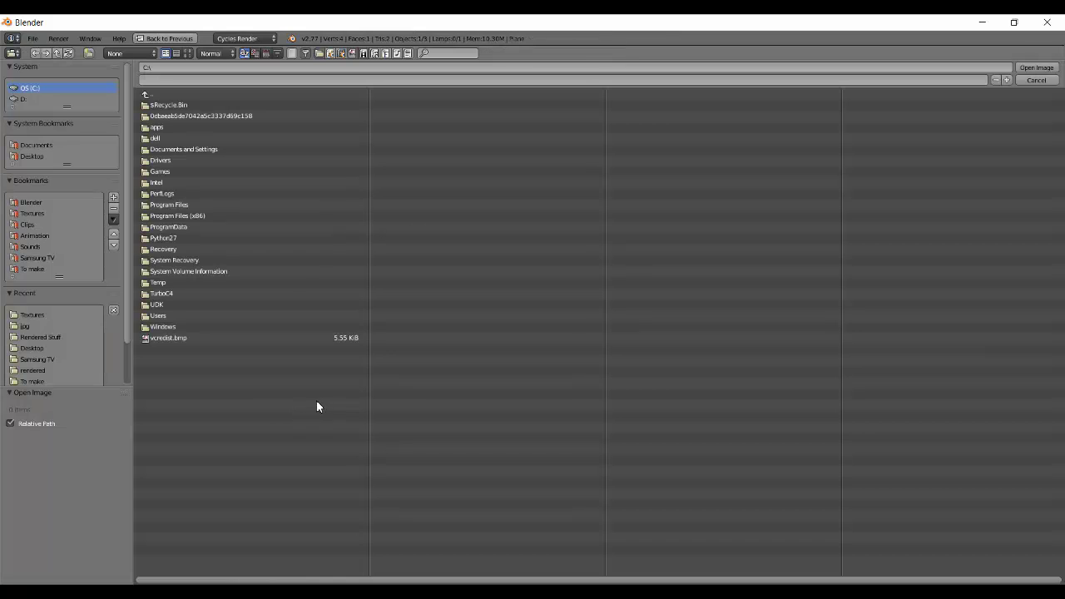
pyautogui.click(47, 313)
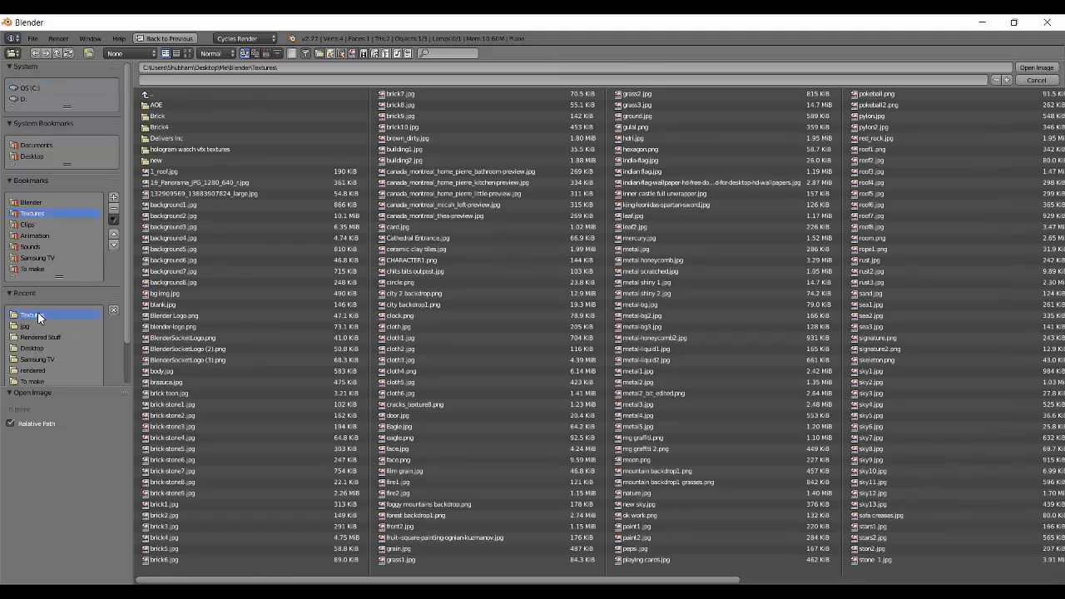
pyautogui.click(187, 55)
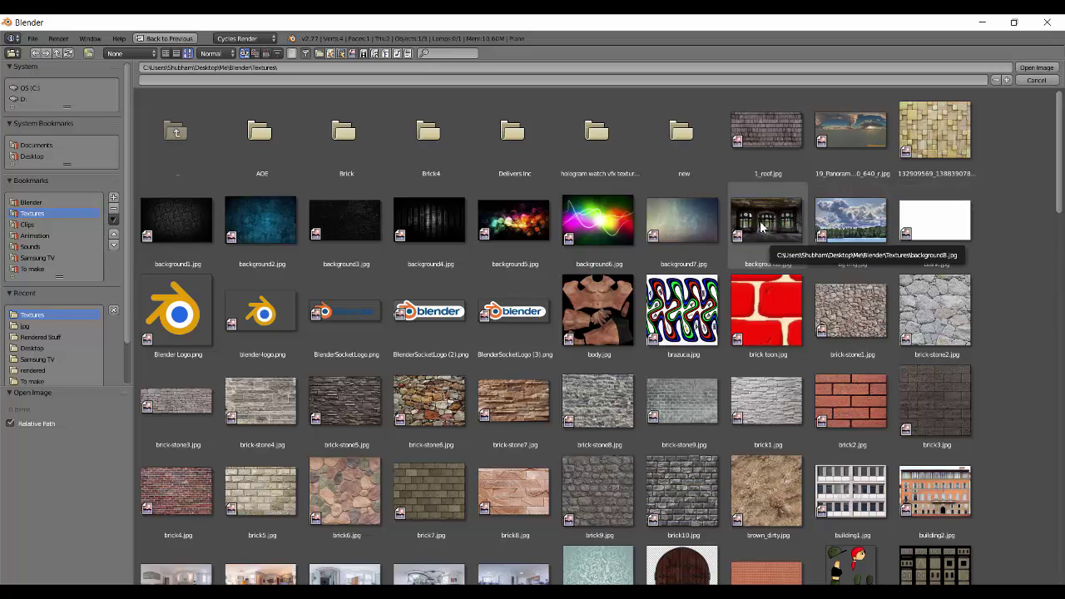
pyautogui.click(682, 221)
pyautogui.click(1035, 67)
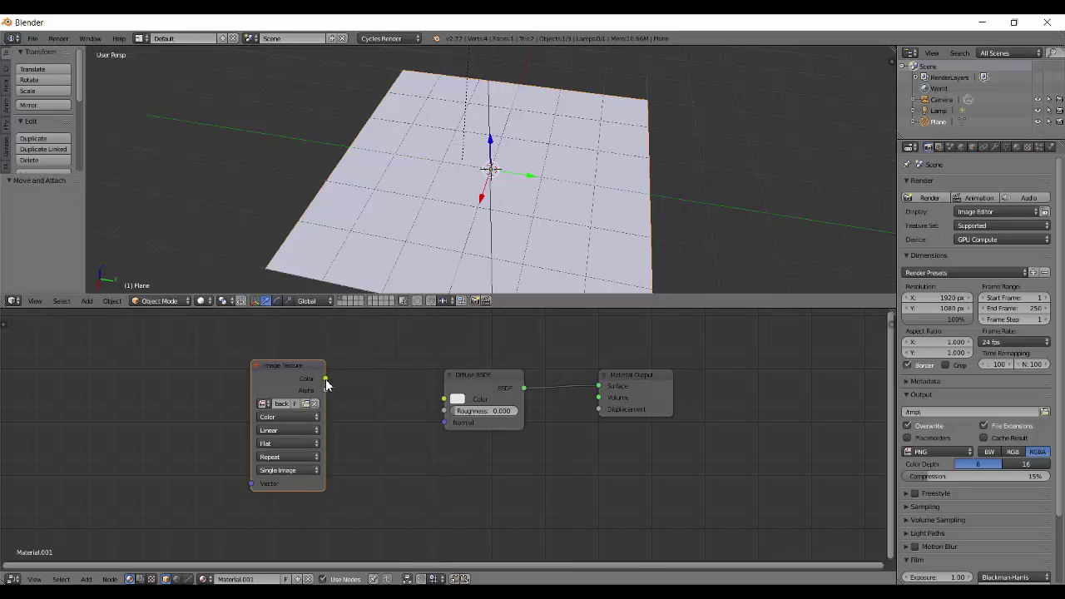
pyautogui.moveTo(325, 379); pyautogui.dragTo(445, 400)
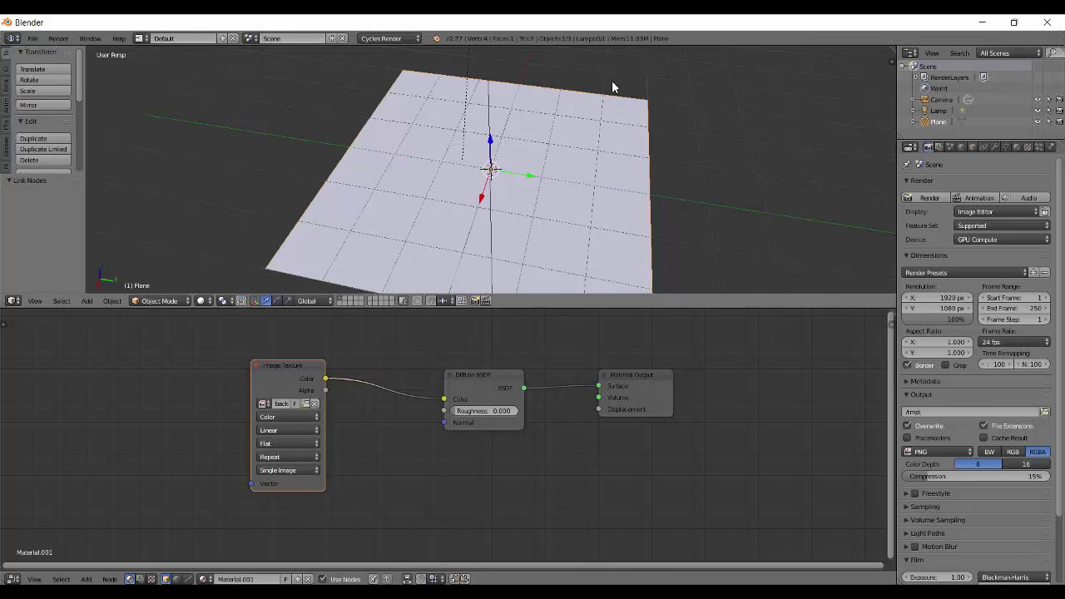
# Set a render border around the plane in the viewport and preview the material briefly in rendered shading.
pyautogui.scroll(-3, 589, 163)
pyautogui.hotkey('ctrl', 'b')
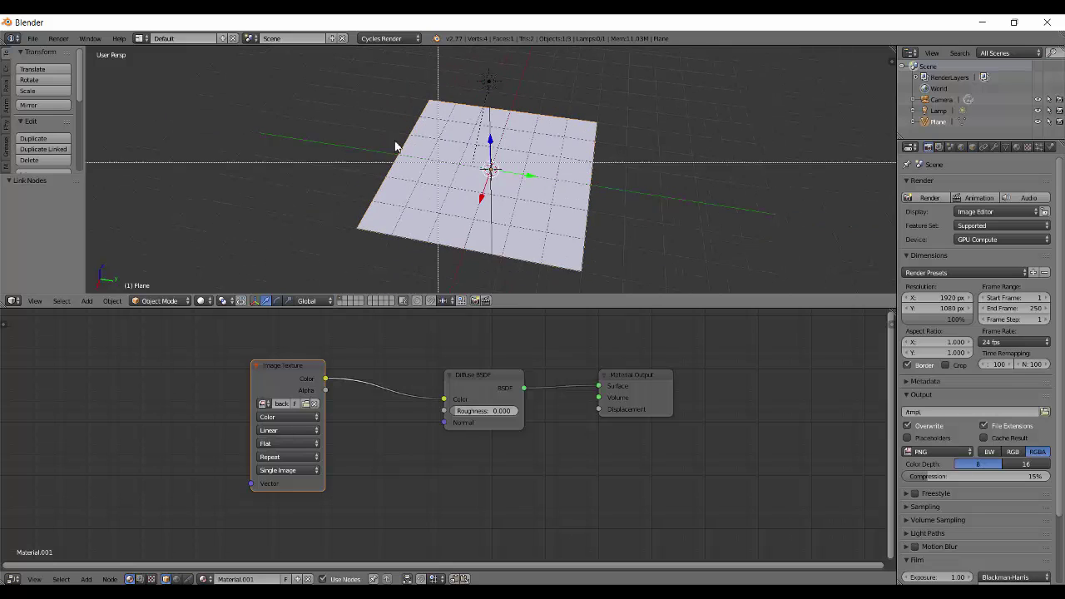
pyautogui.moveTo(357, 94); pyautogui.dragTo(621, 277)
pyautogui.hotkey('shift', 'z')
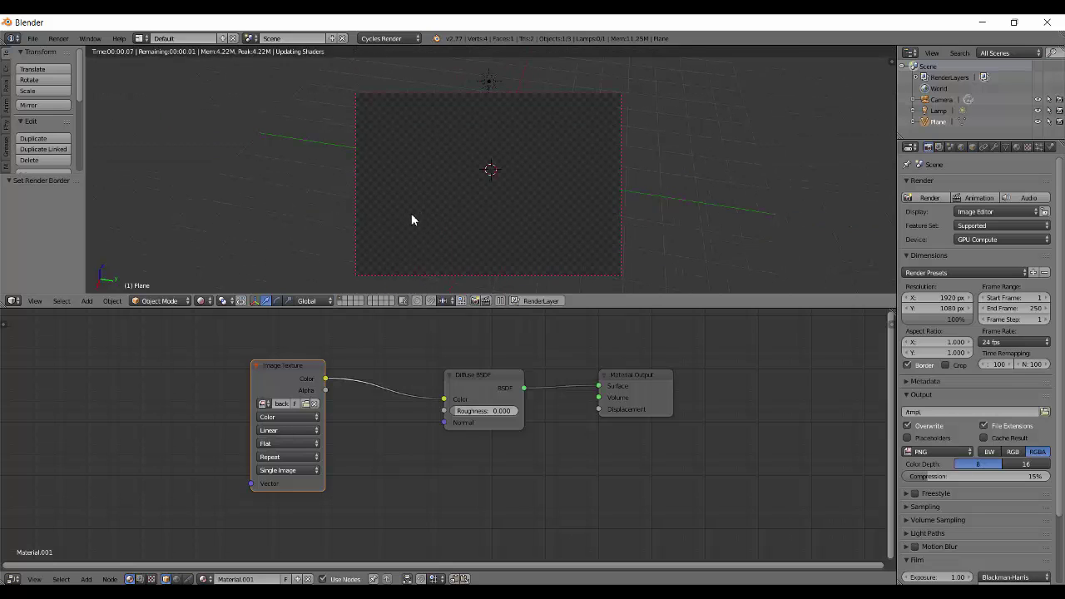
pyautogui.moveTo(485, 221); pyautogui.dragTo(562, 199, button='middle')
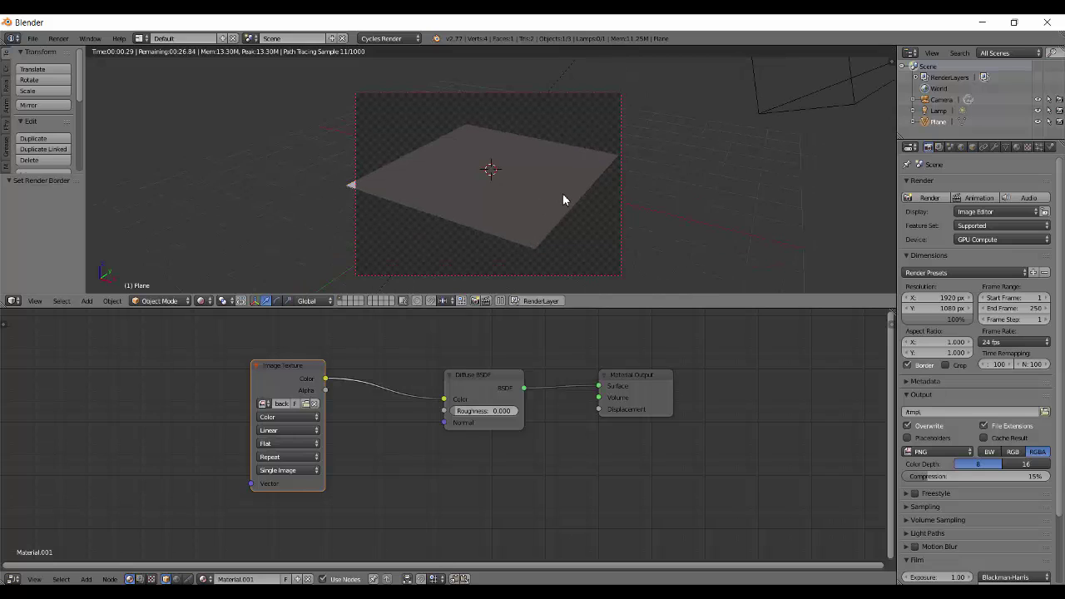
pyautogui.hotkey('shift', 'z')
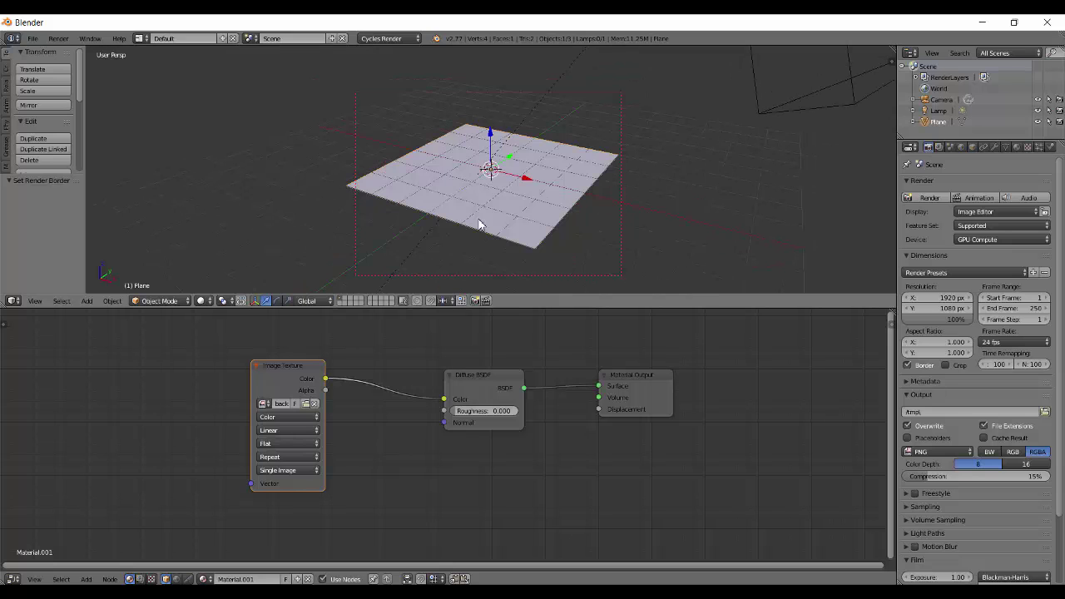
# Enter Edit Mode on the plane and split off part of the 3D viewport as a UV/Image Editor.
pyautogui.press('Tab')
pyautogui.click(615, 216)
pyautogui.scroll(2, 553, 227)
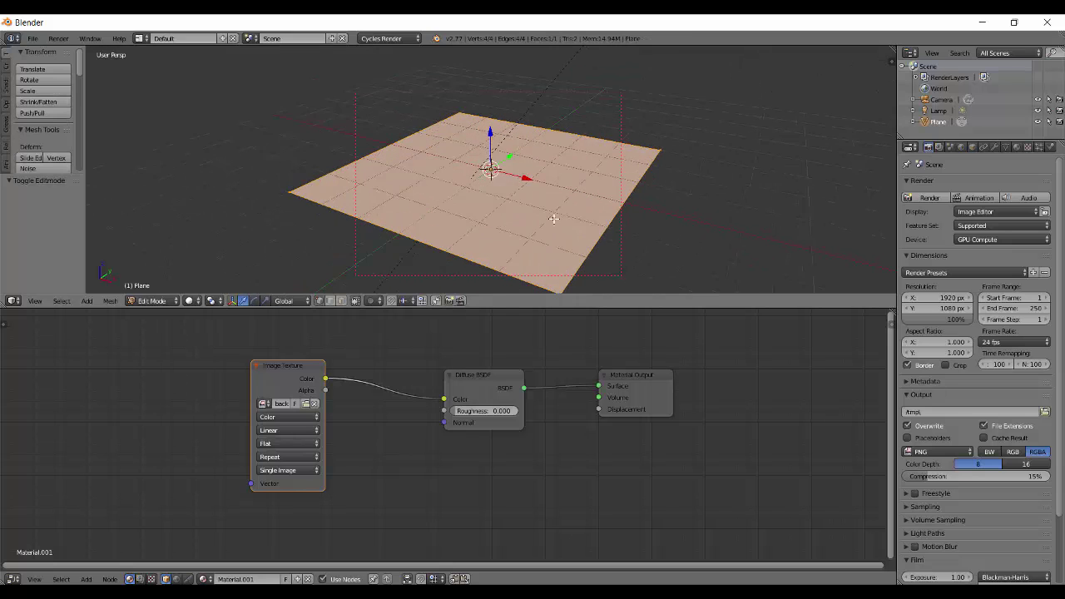
pyautogui.moveTo(555, 219); pyautogui.dragTo(600, 225, button='middle')
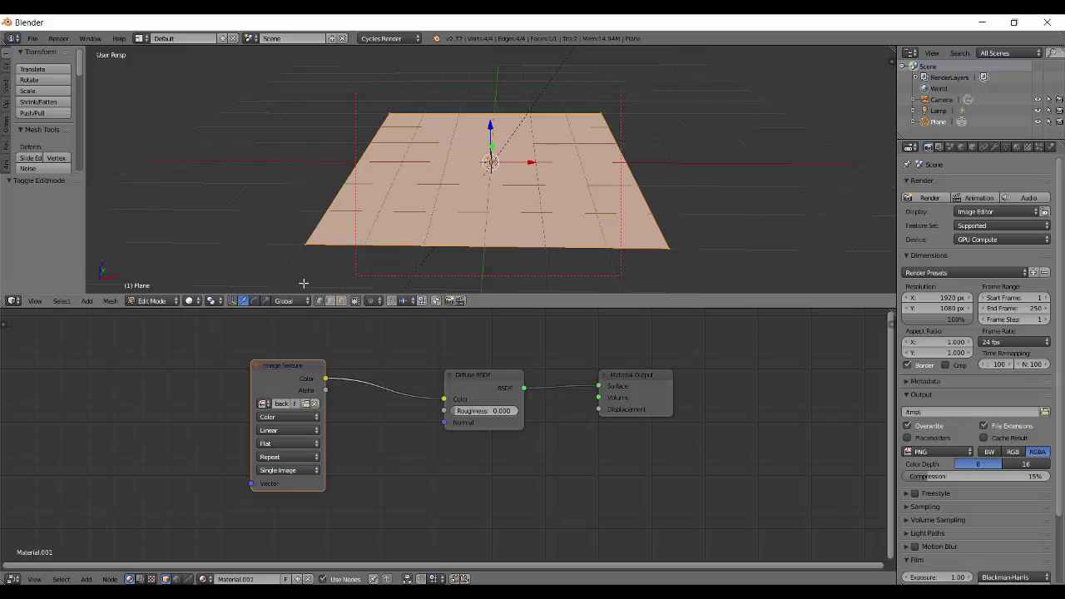
pyautogui.moveTo(4, 304); pyautogui.dragTo(262, 283)
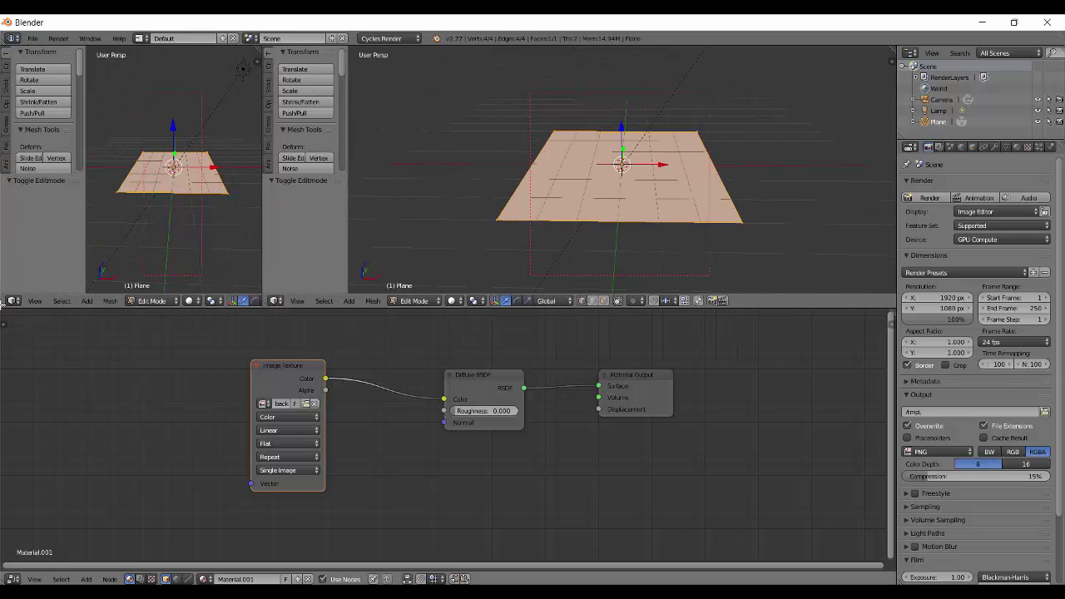
pyautogui.click(13, 300)
pyautogui.click(48, 214)
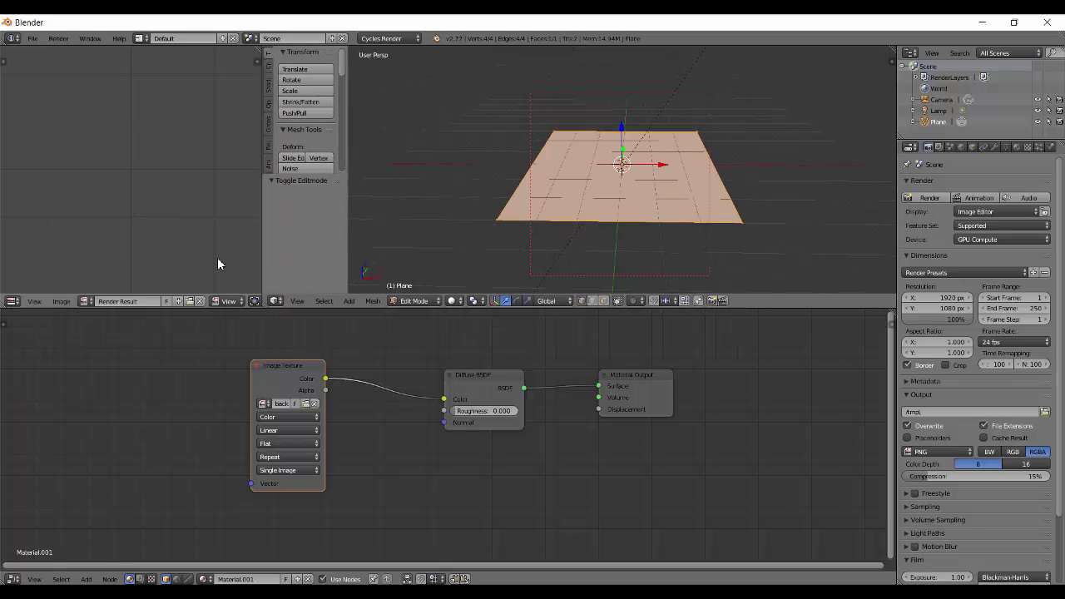
# Show background7.jpg in the UV/Image Editor and widen that editor, hiding the 3D viewport's tool shelf.
pyautogui.scroll(-4, 70, 164)
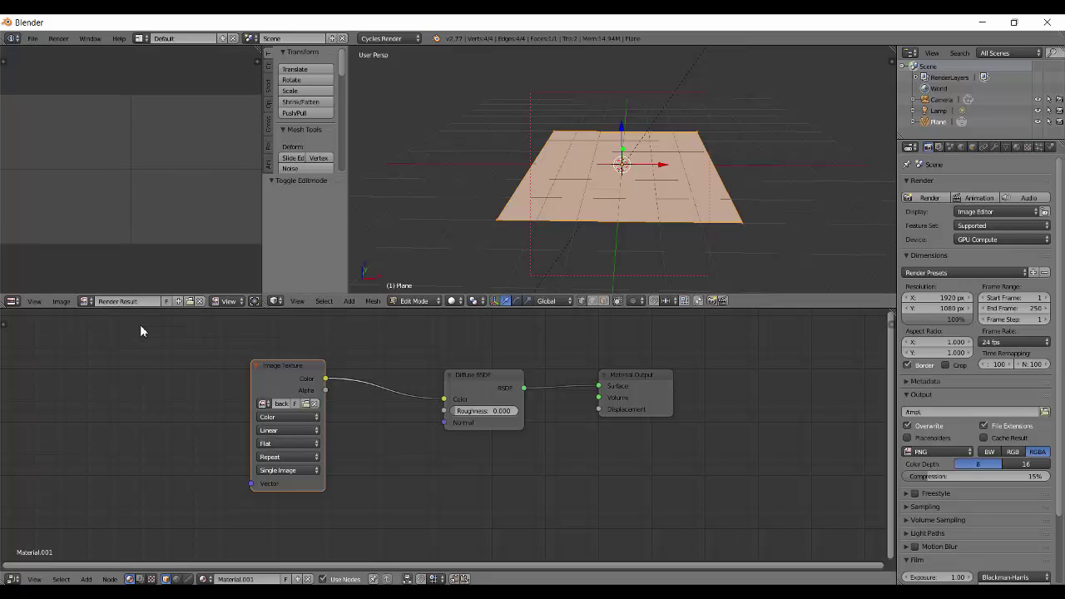
pyautogui.click(85, 301)
pyautogui.click(115, 319)
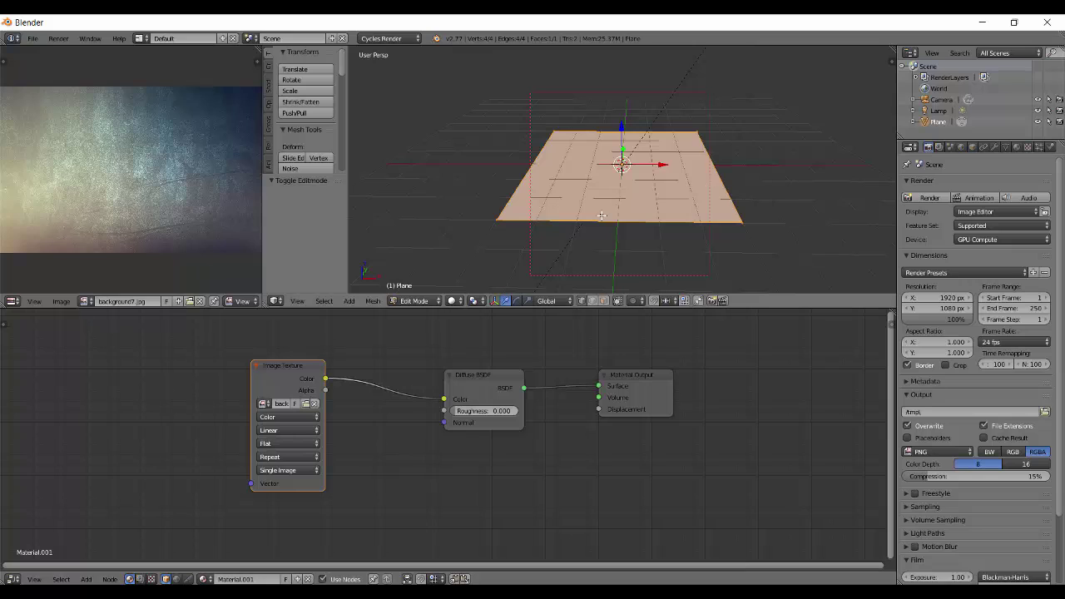
pyautogui.scroll(1, 143, 176)
pyautogui.press('t')
pyautogui.moveTo(262, 233); pyautogui.dragTo(347, 231)
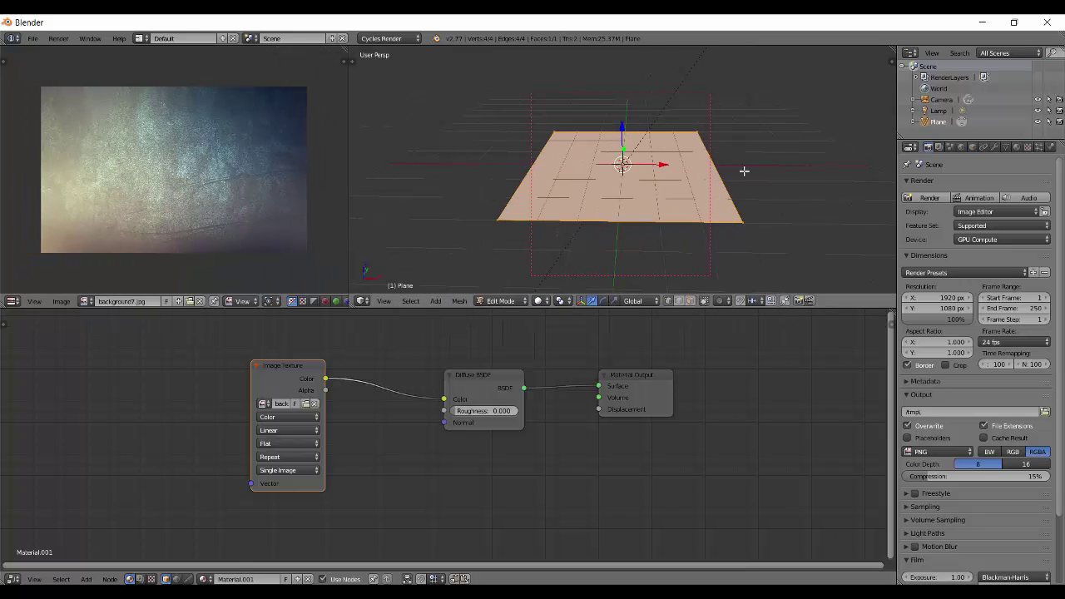
# Open the UV mapping options for the plane's selected face.
pyautogui.press('u')
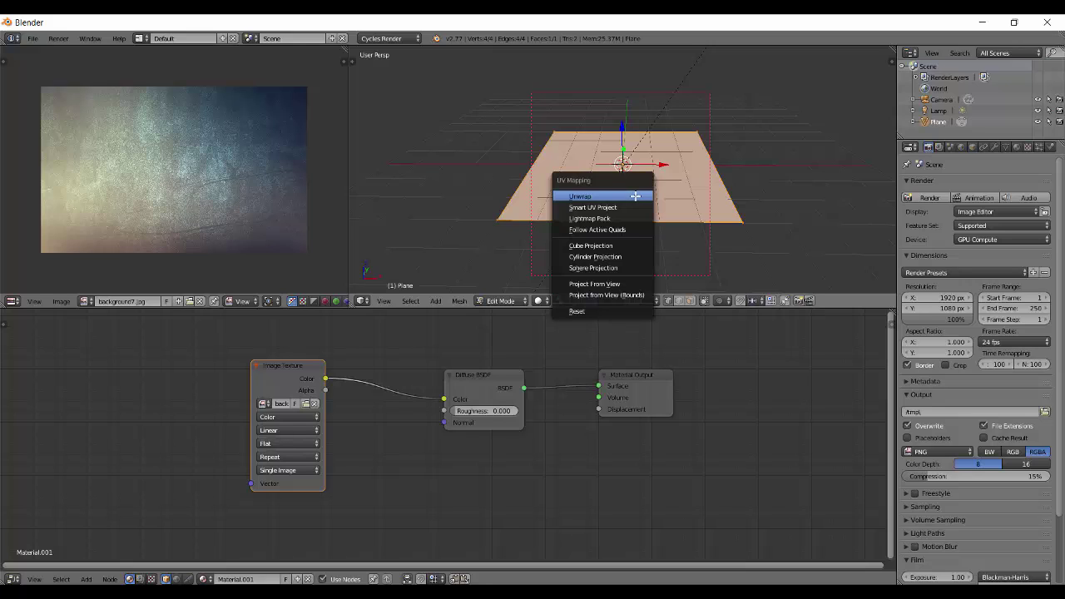
pyautogui.click(580, 196)
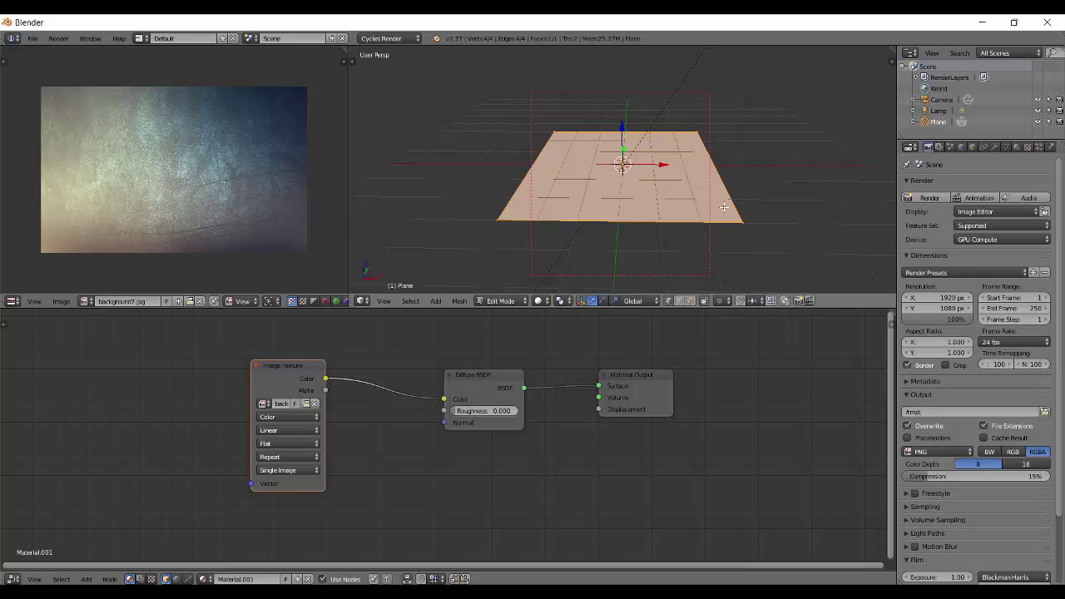
# Show the 3D viewport's properties sidebar and start the Screencast Keys display.
pyautogui.press('n')
pyautogui.scroll(-10, 856, 125)
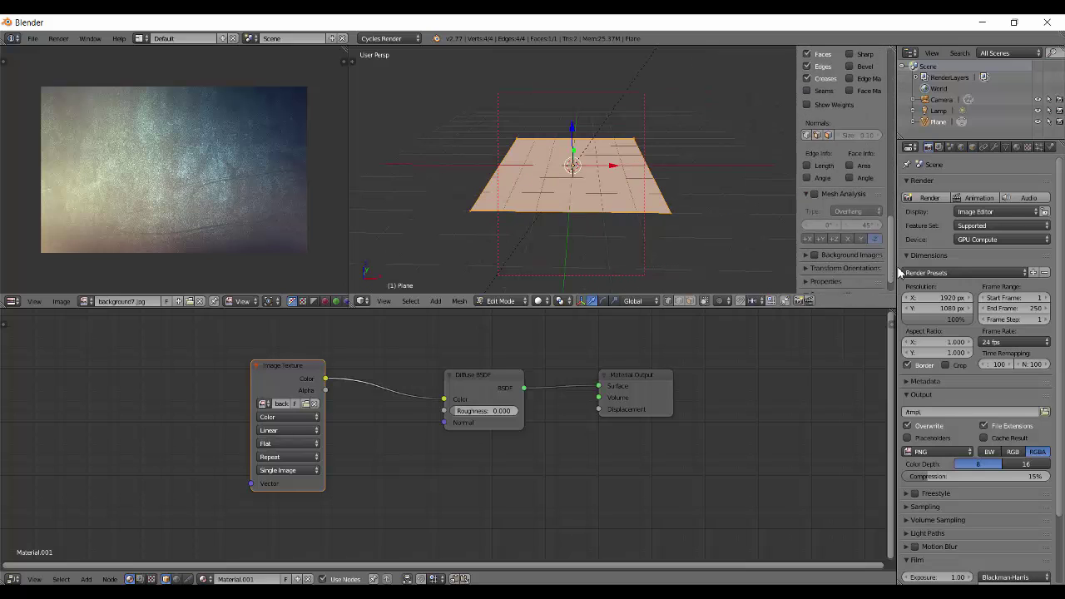
pyautogui.scroll(-2, 865, 274)
pyautogui.click(844, 286)
pyautogui.scroll(-5, 873, 225)
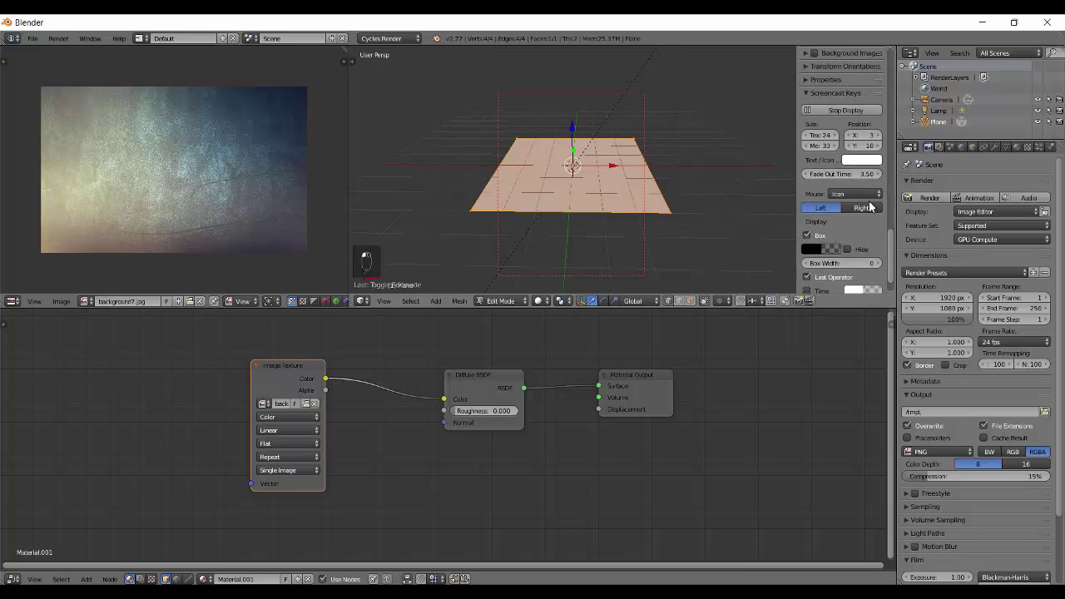
# Set the Screencast Keys text and mouse sizes to 50 and hide the 3D viewport's properties sidebar.
pyautogui.click(818, 145)
pyautogui.press('Return')
pyautogui.click(819, 135)
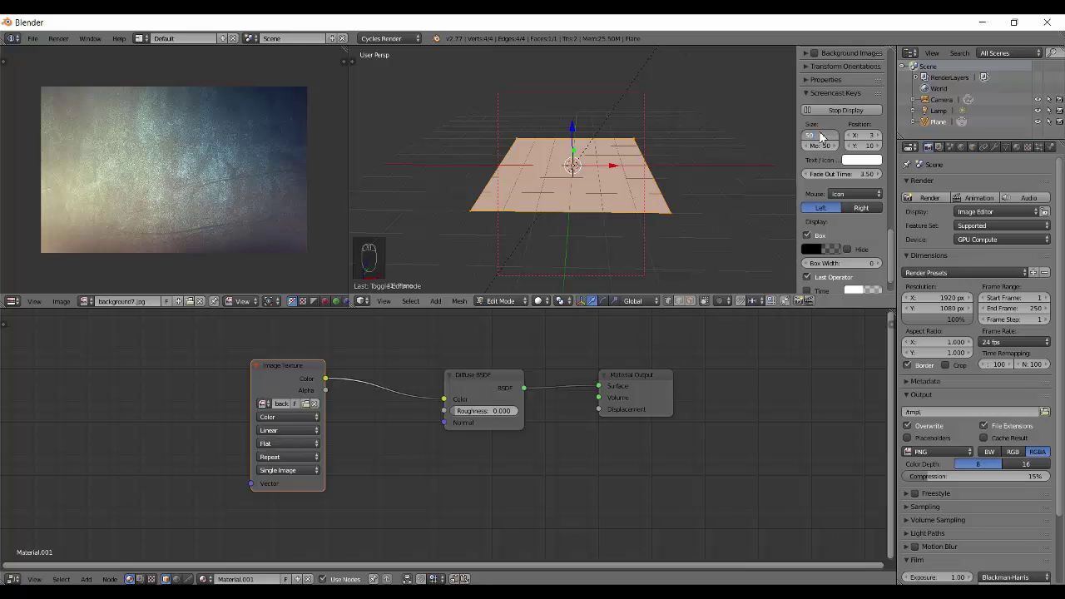
pyautogui.press('Return')
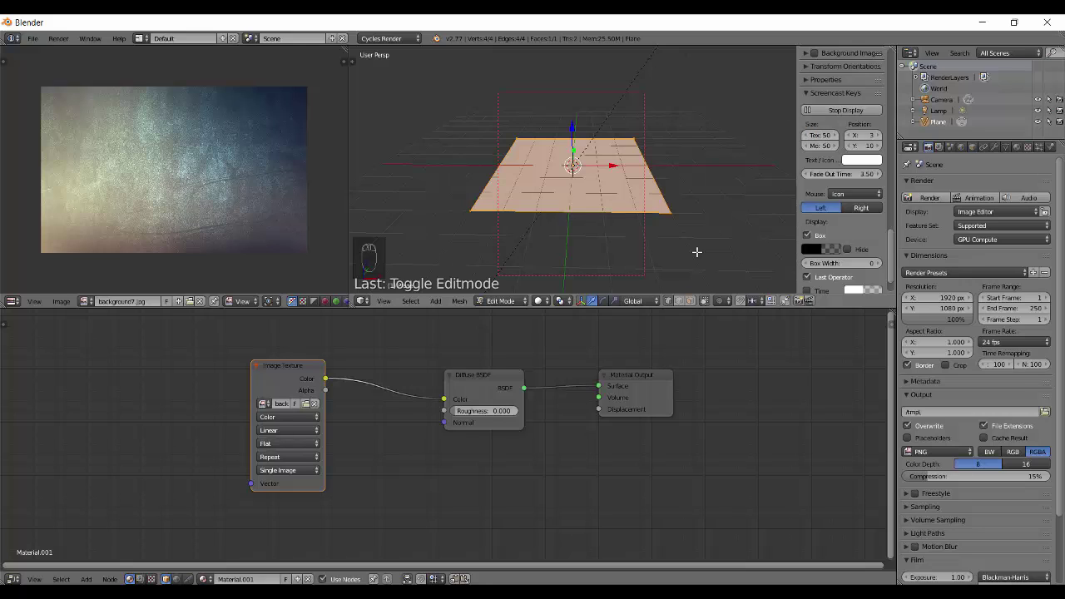
pyautogui.press('n')
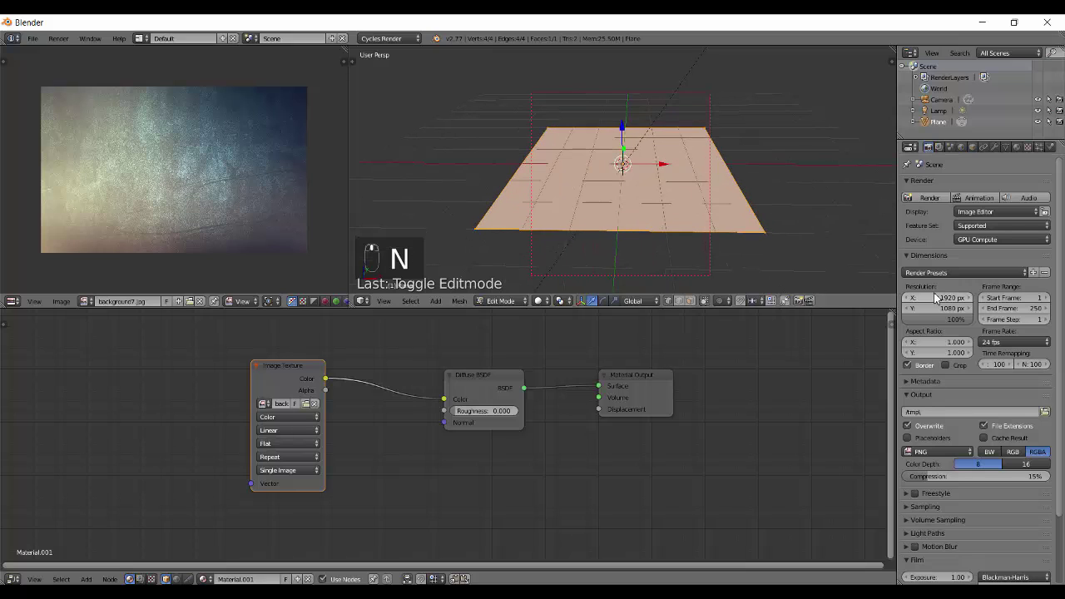
# Show the properties sidebar again, set the Screencast Keys Y position to 20, and hide the sidebar.
pyautogui.press('n')
pyautogui.scroll(-3, 857, 208)
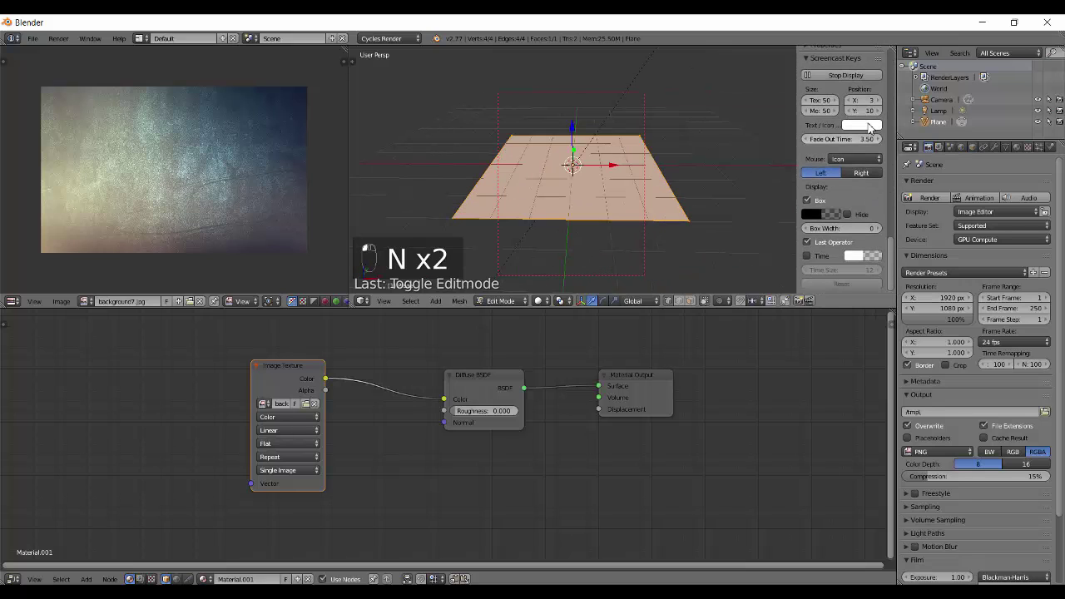
pyautogui.moveTo(864, 110); pyautogui.dragTo(877, 117)
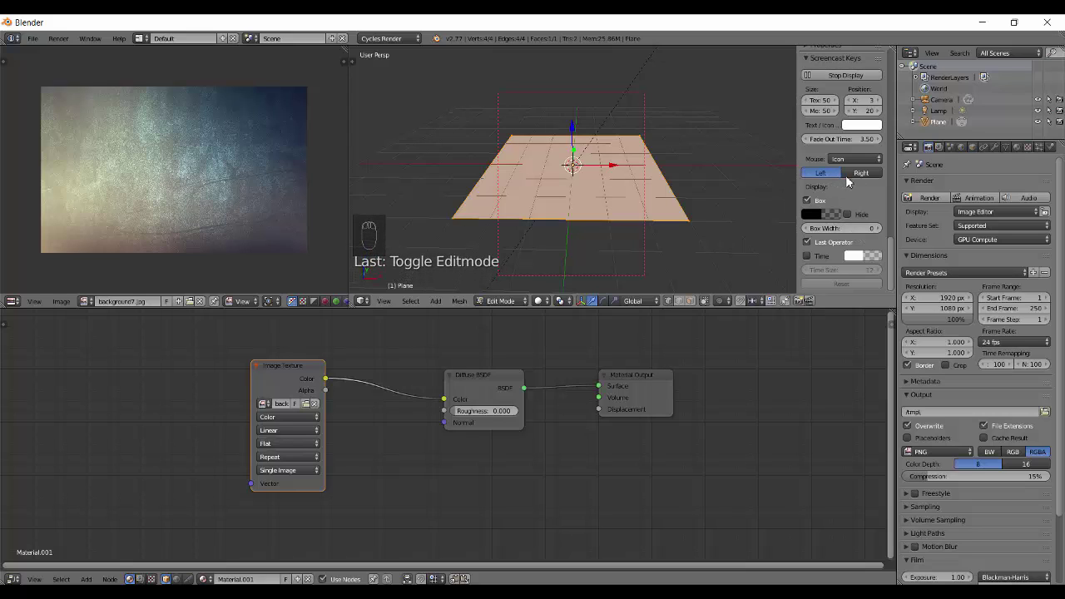
pyautogui.press('n')
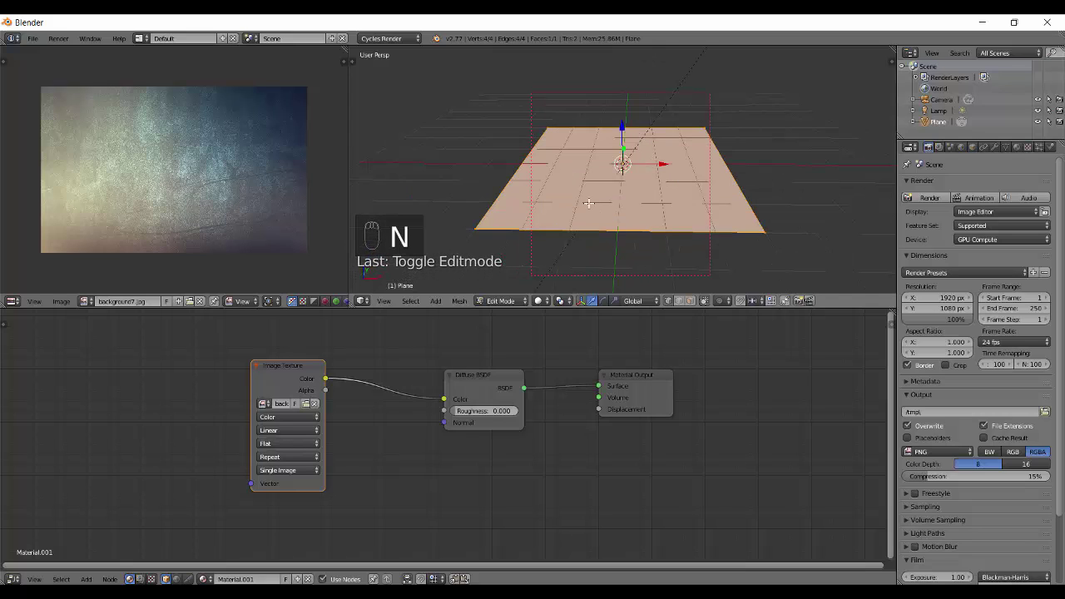
# Unwrap the plane's selected face and display it from the top view in textured shading.
pyautogui.press('u')
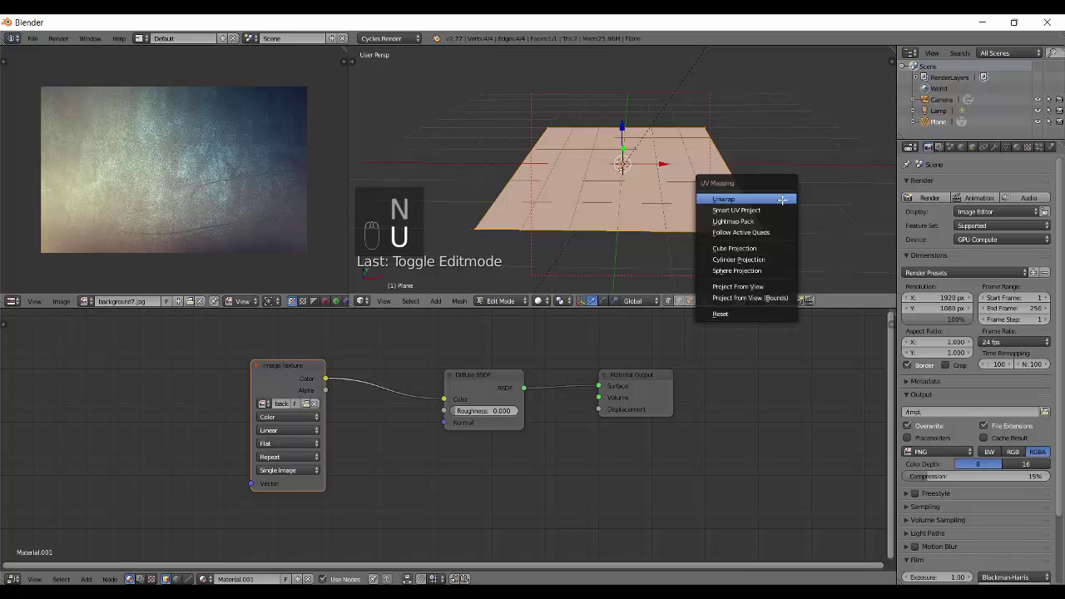
pyautogui.click(782, 200)
pyautogui.scroll(-1, 634, 170)
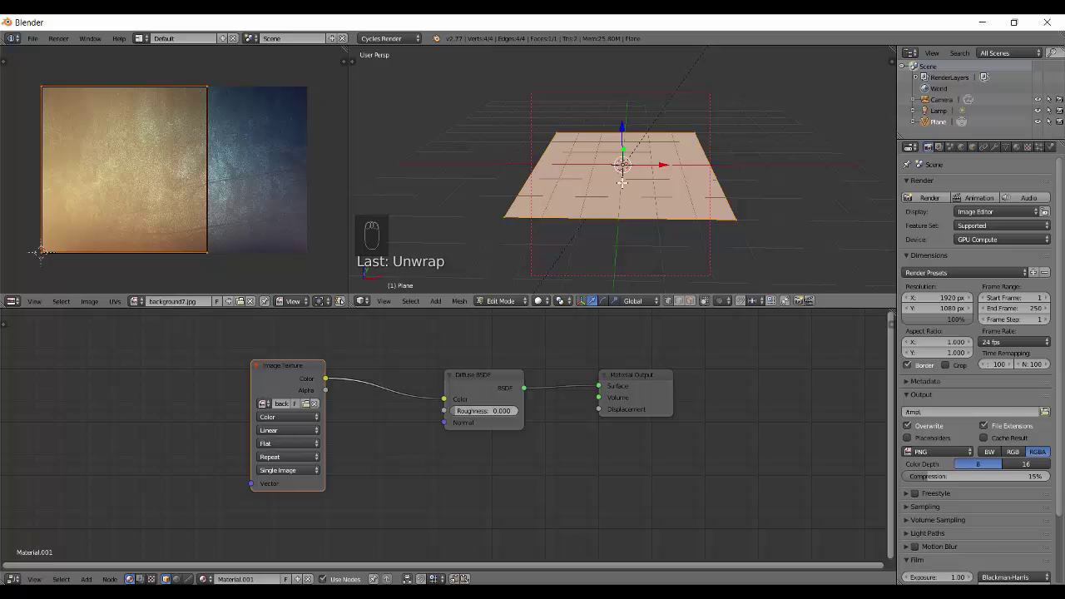
pyautogui.press('q')
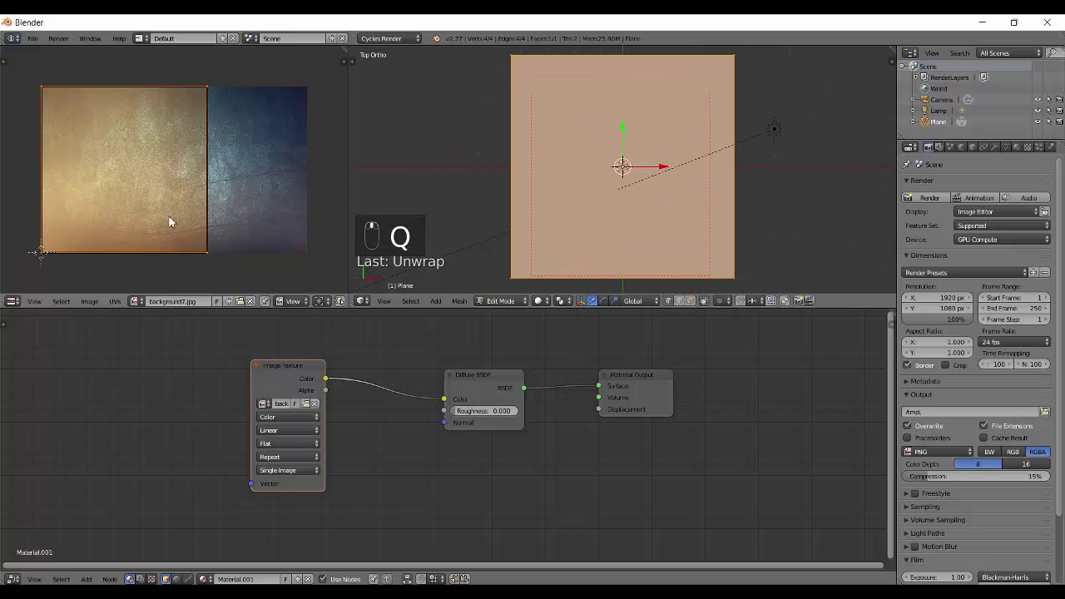
pyautogui.hotkey('alt', 'z')
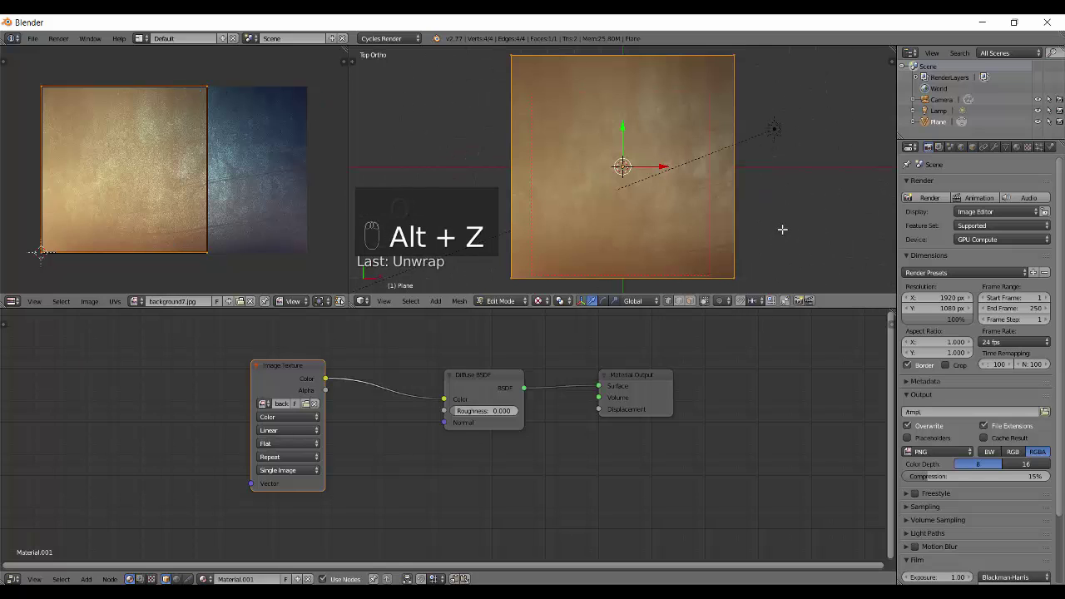
# Return the plane to Object Mode and preview it at an angle in rendered shading.
pyautogui.press('Tab')
pyautogui.moveTo(657, 214)
pyautogui.mouseDown(button='middle')
pyautogui.moveTo(610, 228)
pyautogui.moveTo(558, 161)
pyautogui.moveTo(690, 202)
pyautogui.moveTo(701, 232)
pyautogui.moveTo(674, 228)
pyautogui.moveTo(699, 219)
pyautogui.mouseUp(button='middle')
pyautogui.hotkey('shift', 'z')
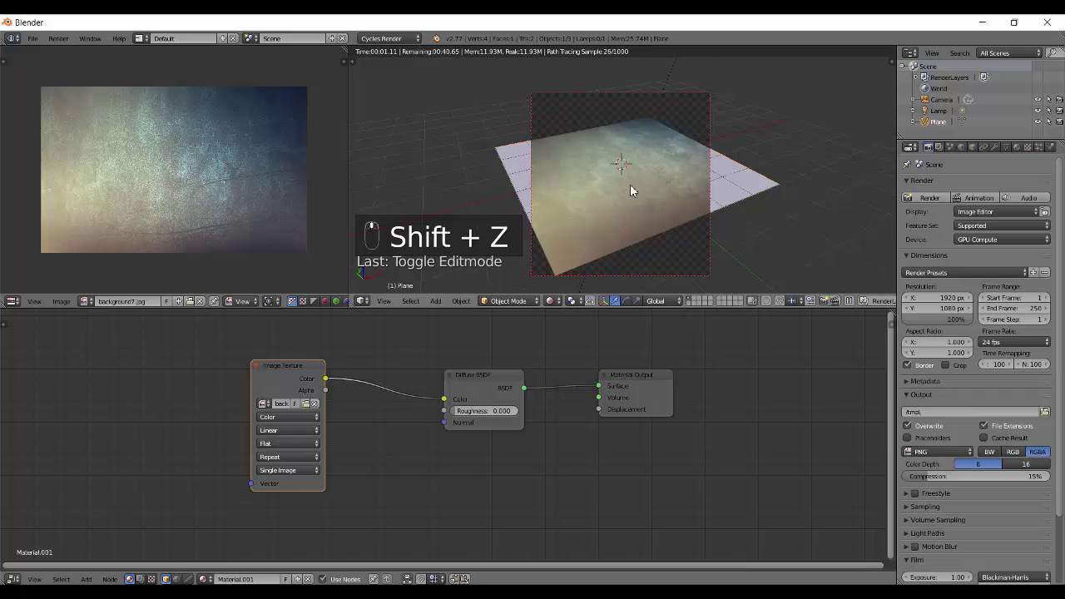
pyautogui.moveTo(629, 185)
pyautogui.mouseDown(button='middle')
pyautogui.moveTo(613, 183)
pyautogui.moveTo(659, 189)
pyautogui.moveTo(640, 203)
pyautogui.mouseUp(button='middle')
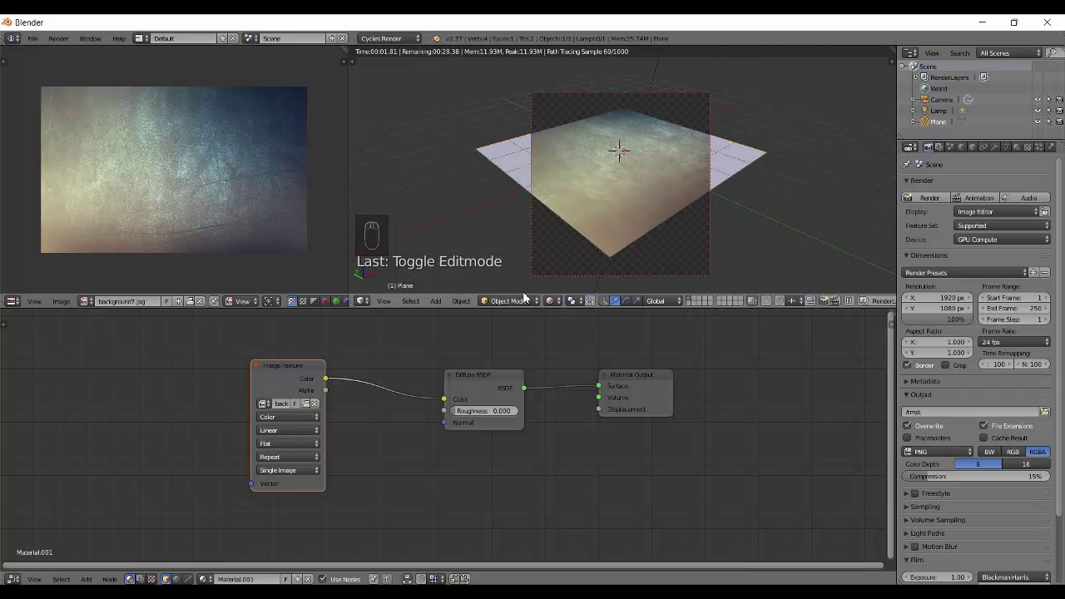
# Set the Image Texture node's color space to Non-Color Data and inspect the rendered plane.
pyautogui.click(291, 417)
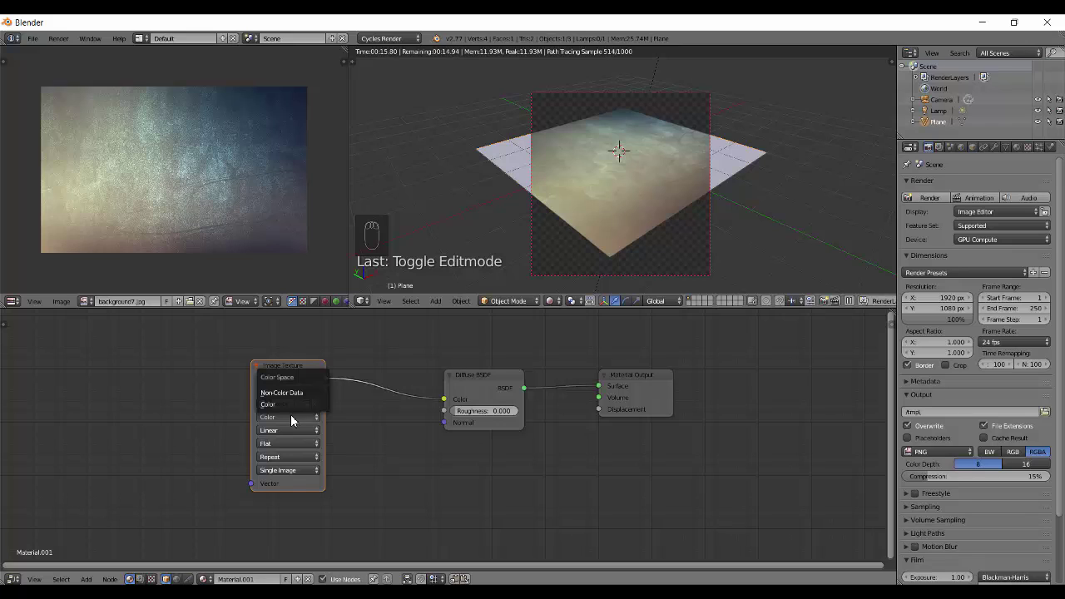
pyautogui.click(291, 406)
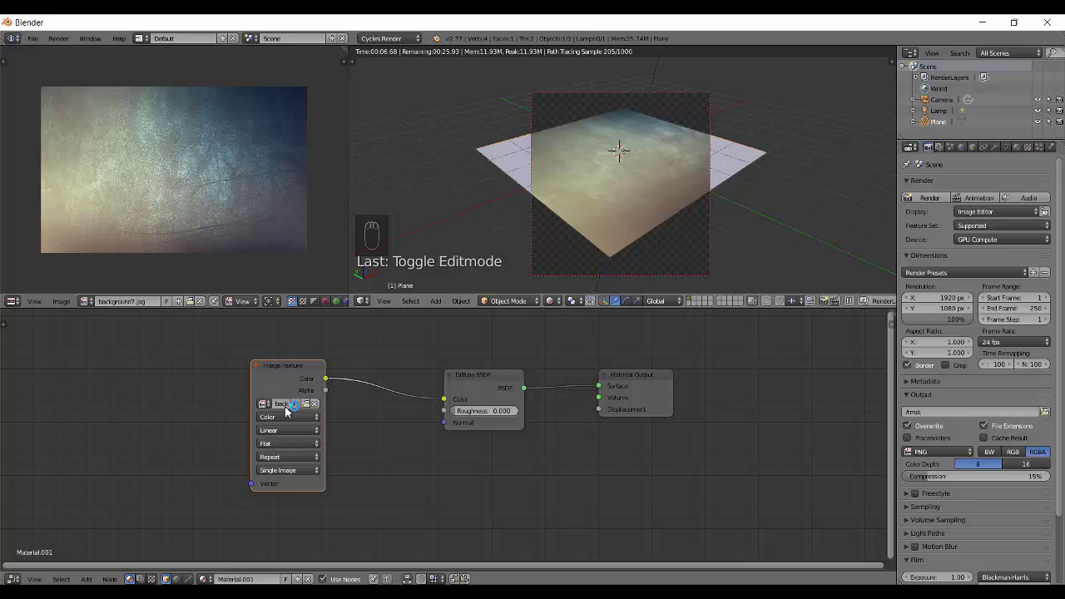
pyautogui.click(288, 416)
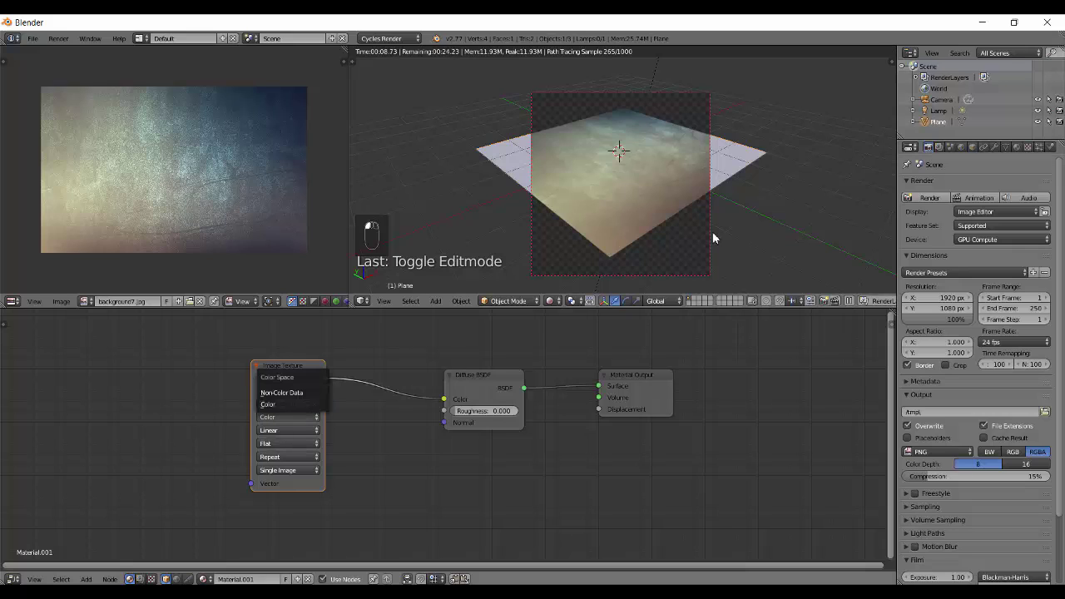
pyautogui.click(281, 392)
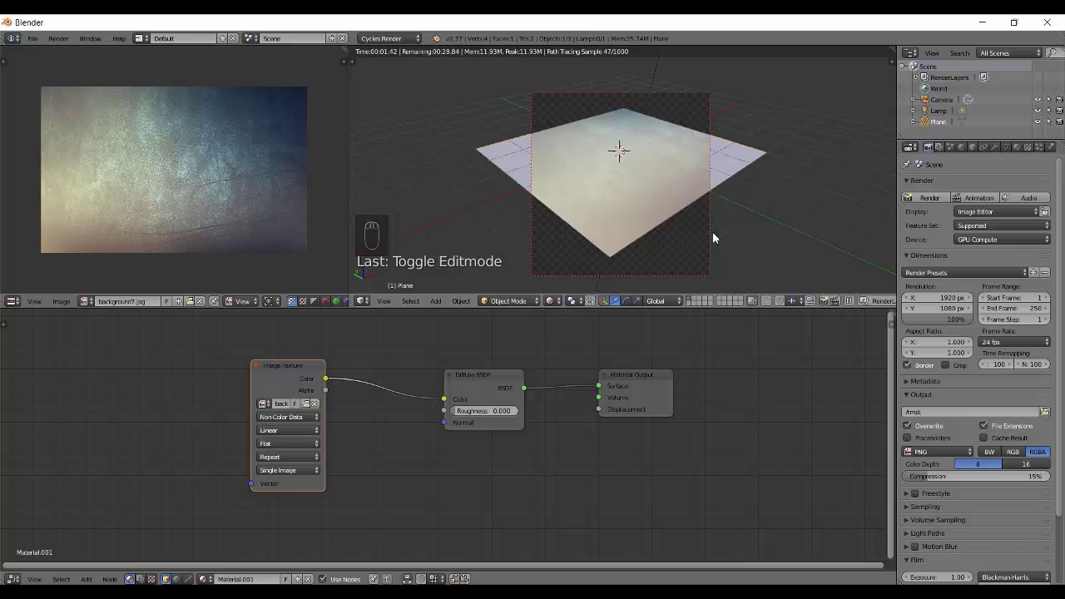
pyautogui.moveTo(713, 233); pyautogui.dragTo(713, 233, button='middle')
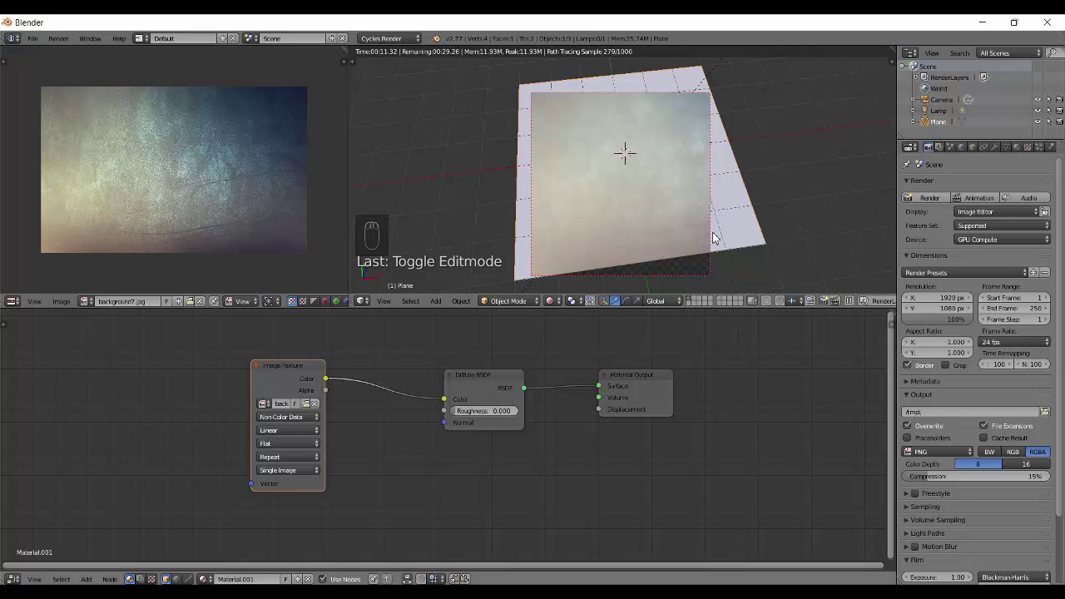
# Set the Image Texture node's color space back to Color and move the node farther from the Diffuse BSDF node.
pyautogui.click(287, 416)
pyautogui.click(293, 404)
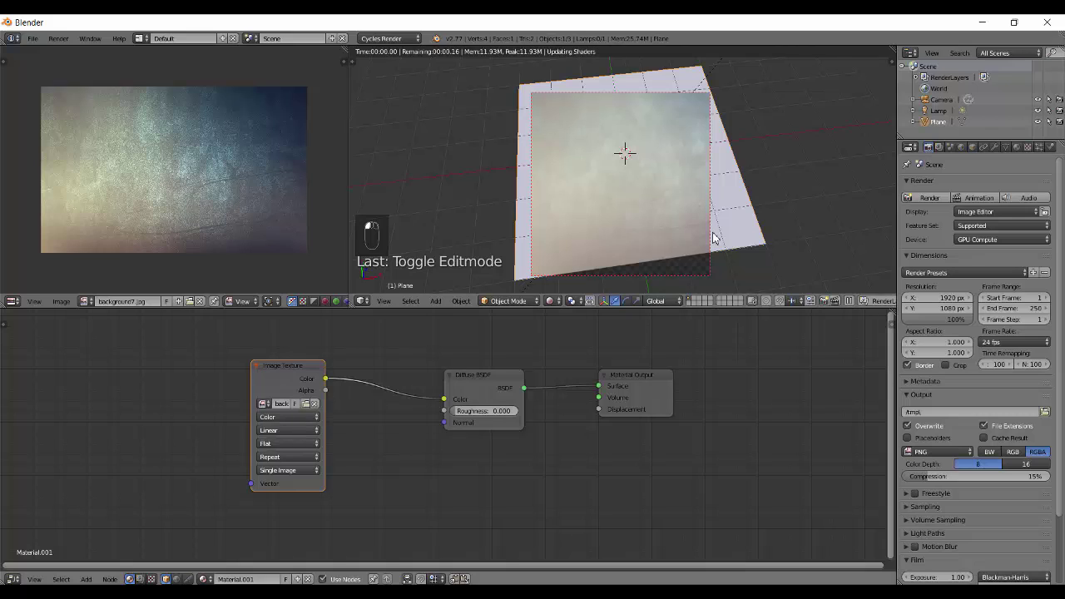
pyautogui.moveTo(283, 365); pyautogui.dragTo(242, 341)
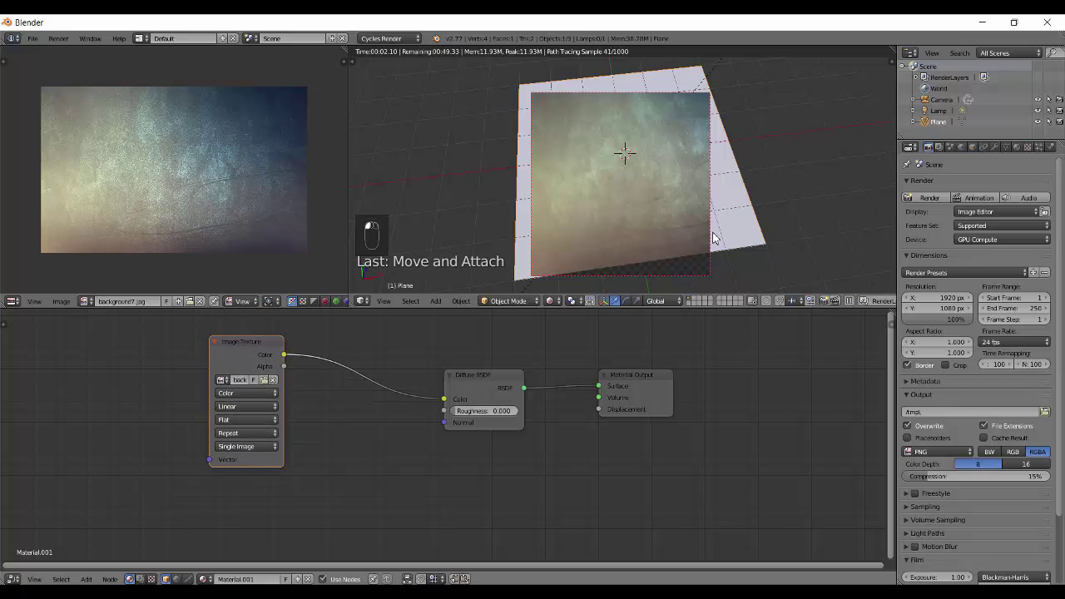
# Try the Smart, Cubic and Closest interpolation modes on the Image Texture node, ending on Linear.
pyautogui.click(247, 406)
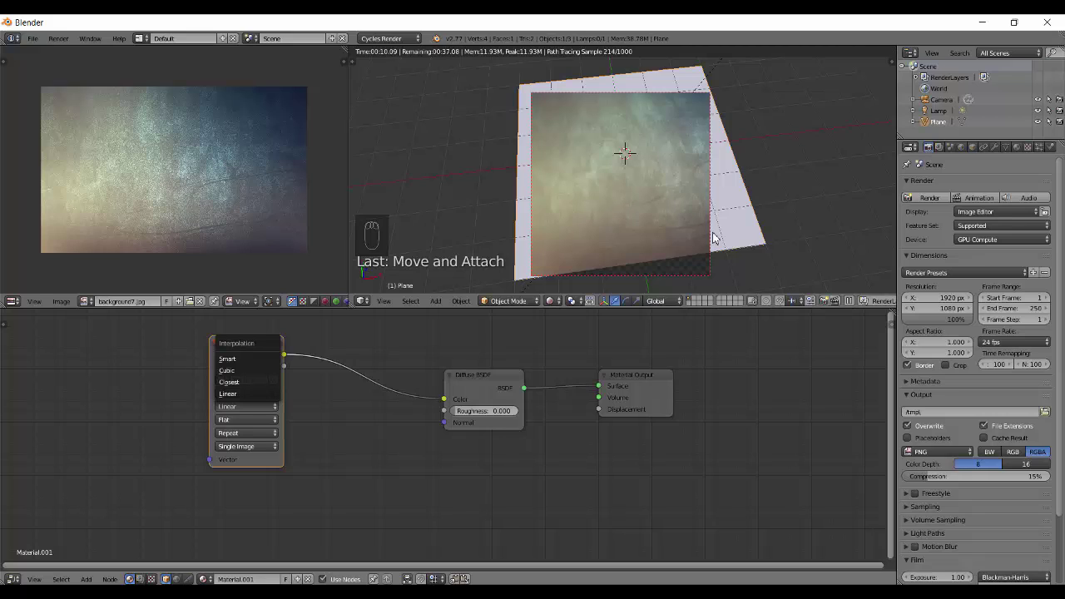
pyautogui.click(227, 394)
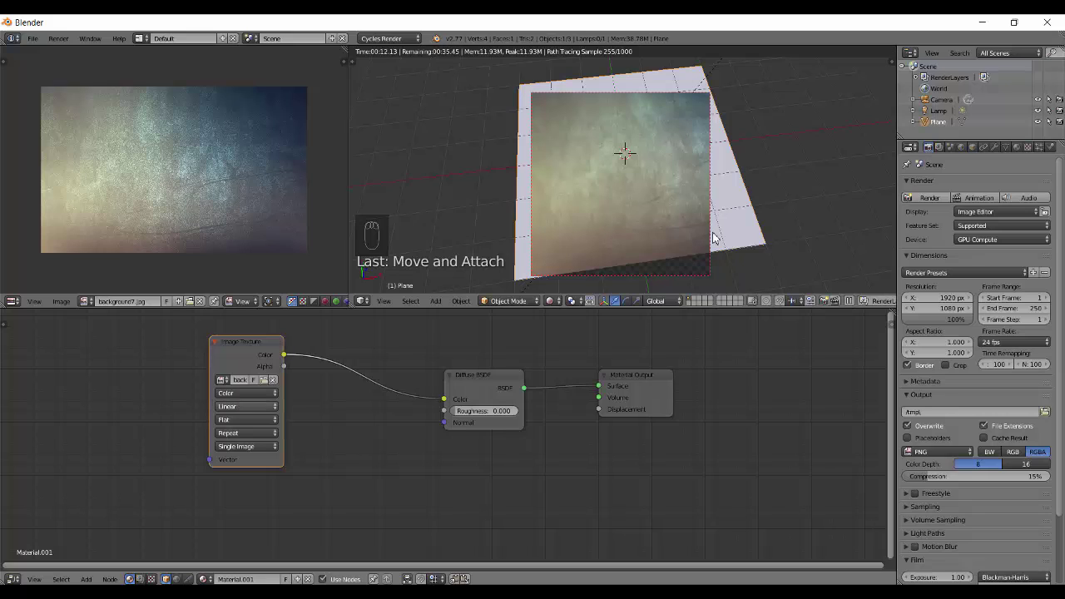
pyautogui.click(247, 406)
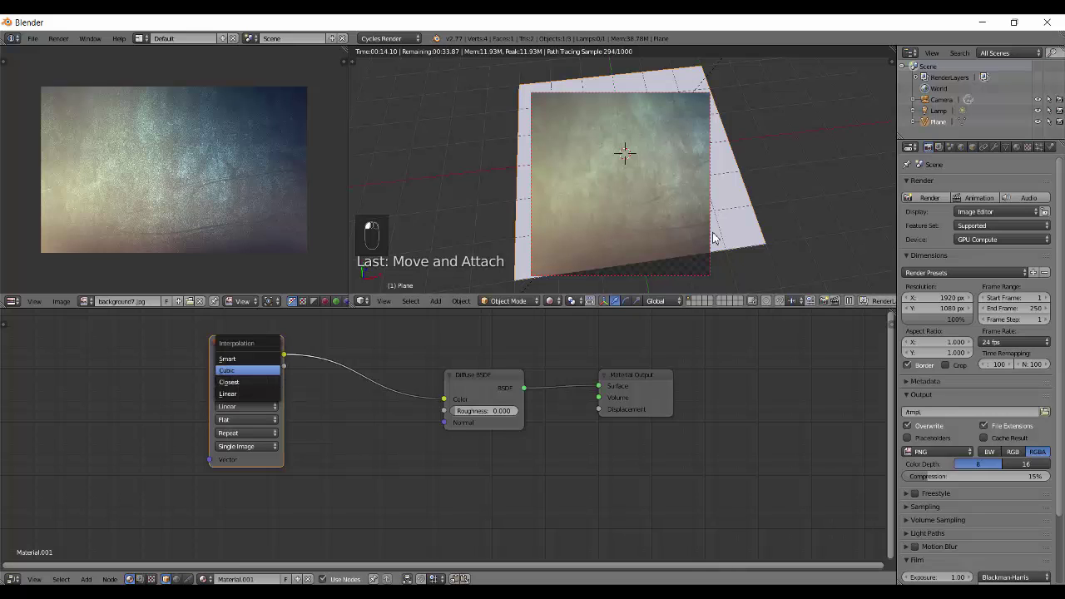
pyautogui.click(247, 357)
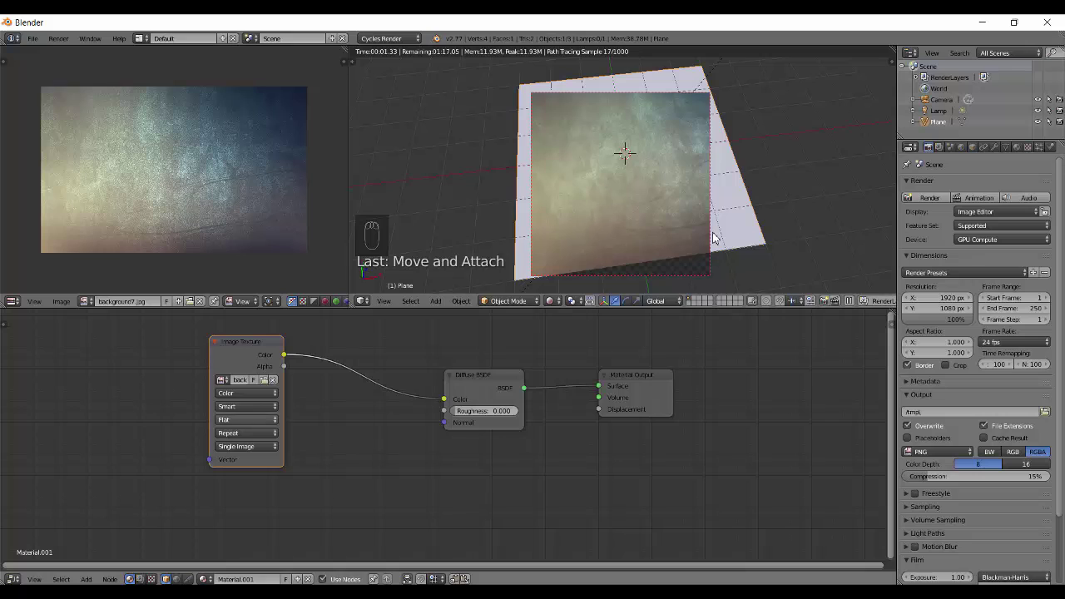
pyautogui.click(247, 406)
pyautogui.click(247, 370)
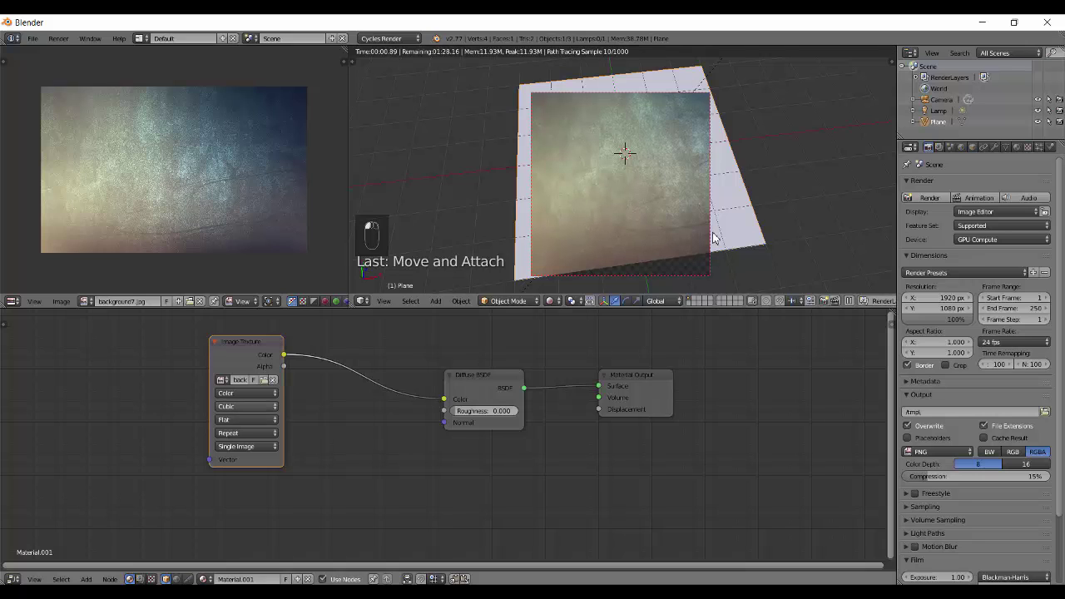
pyautogui.click(247, 406)
pyautogui.click(247, 382)
pyautogui.click(247, 406)
pyautogui.click(247, 394)
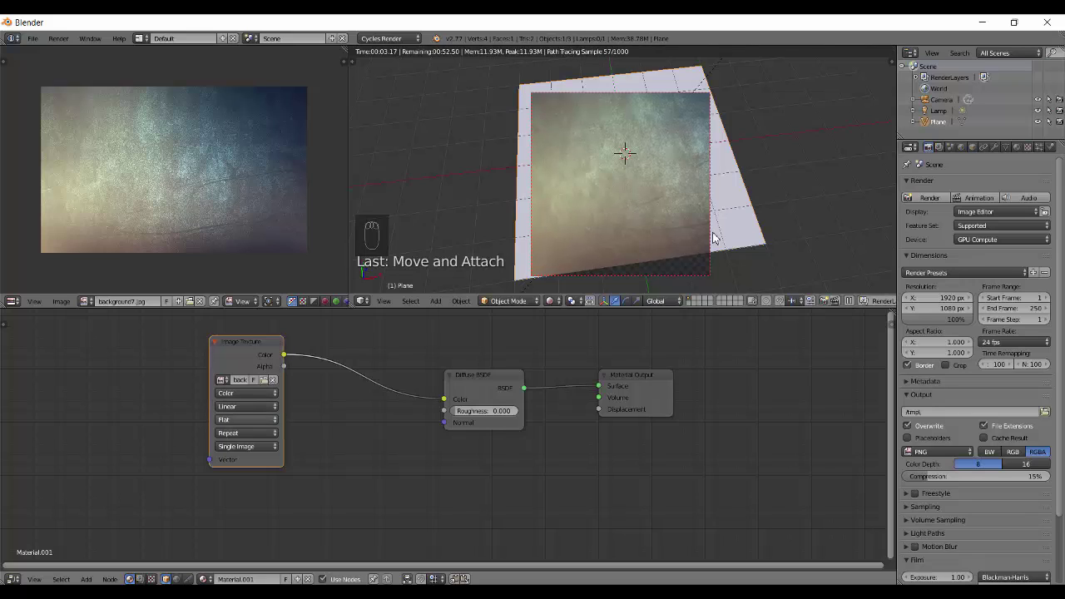
# Keep the Image Texture node's projection at Flat and cycle its extension through Clip and Extend back to Repeat.
pyautogui.click(247, 419)
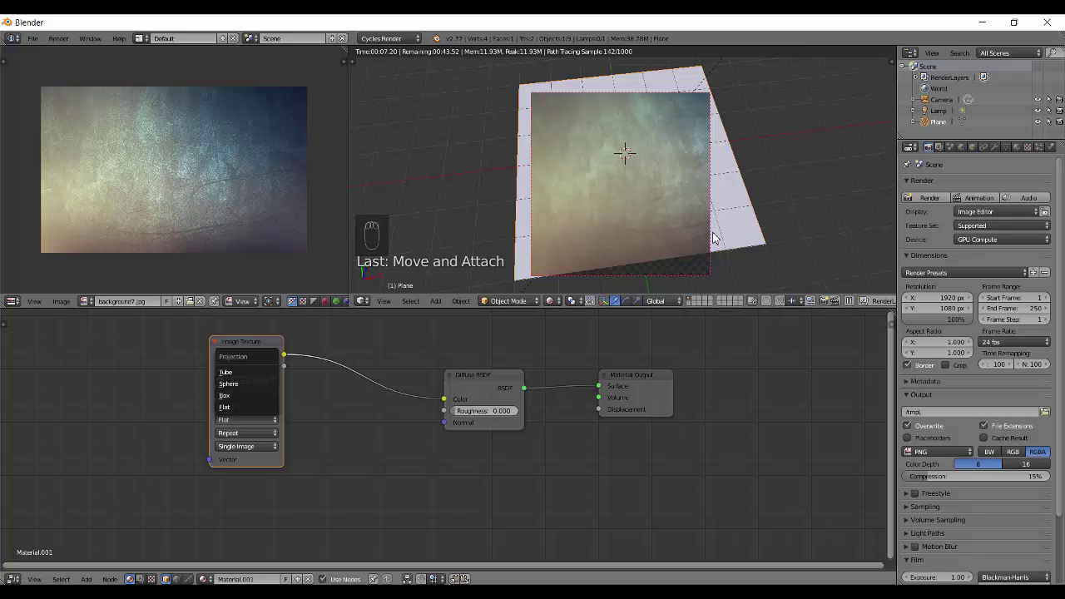
pyautogui.click(225, 407)
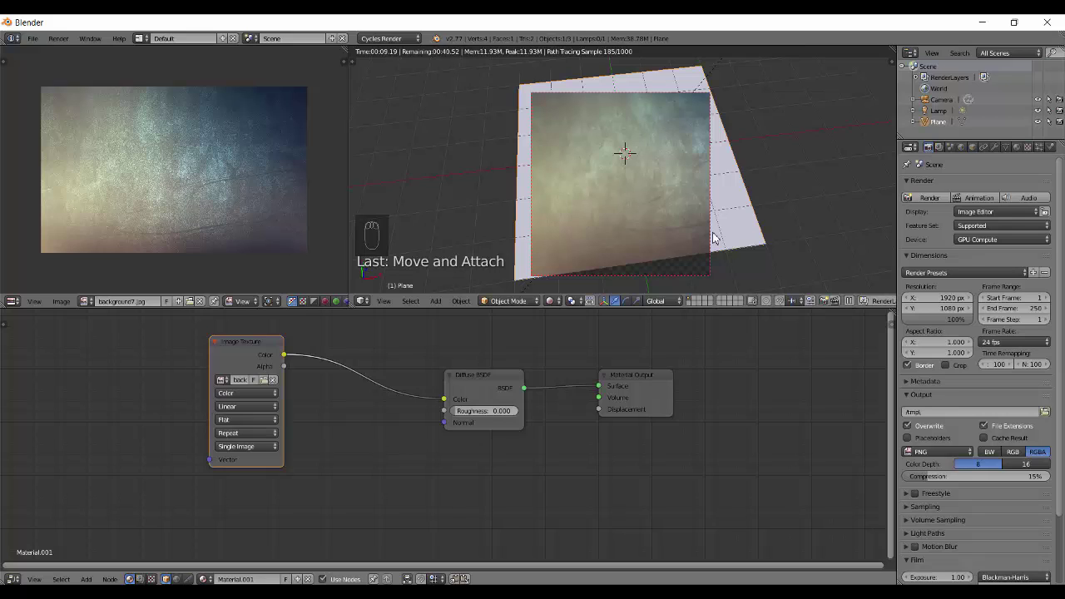
pyautogui.click(247, 433)
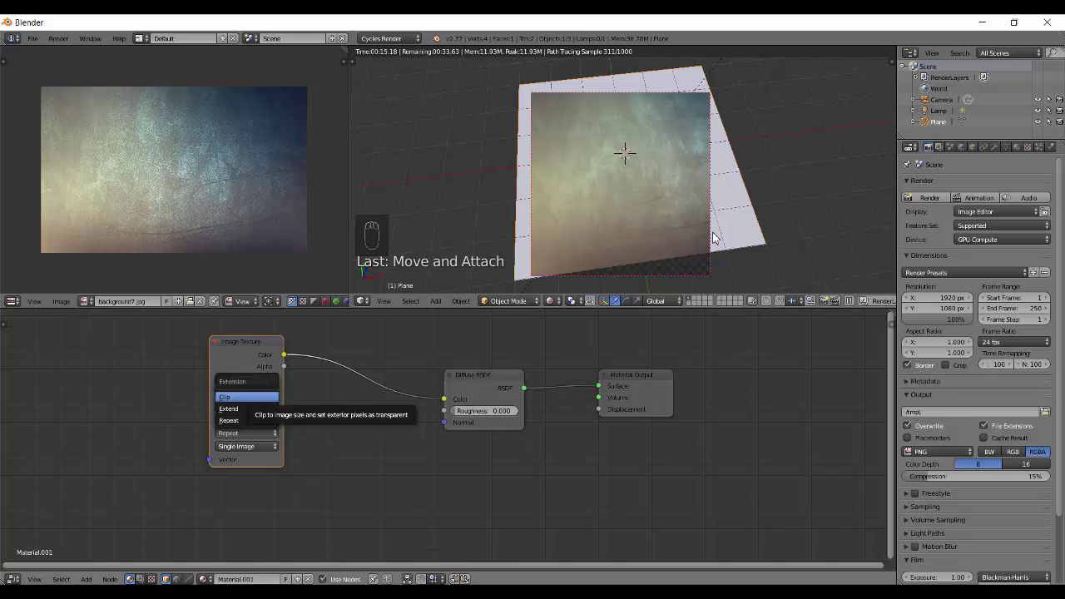
pyautogui.click(247, 397)
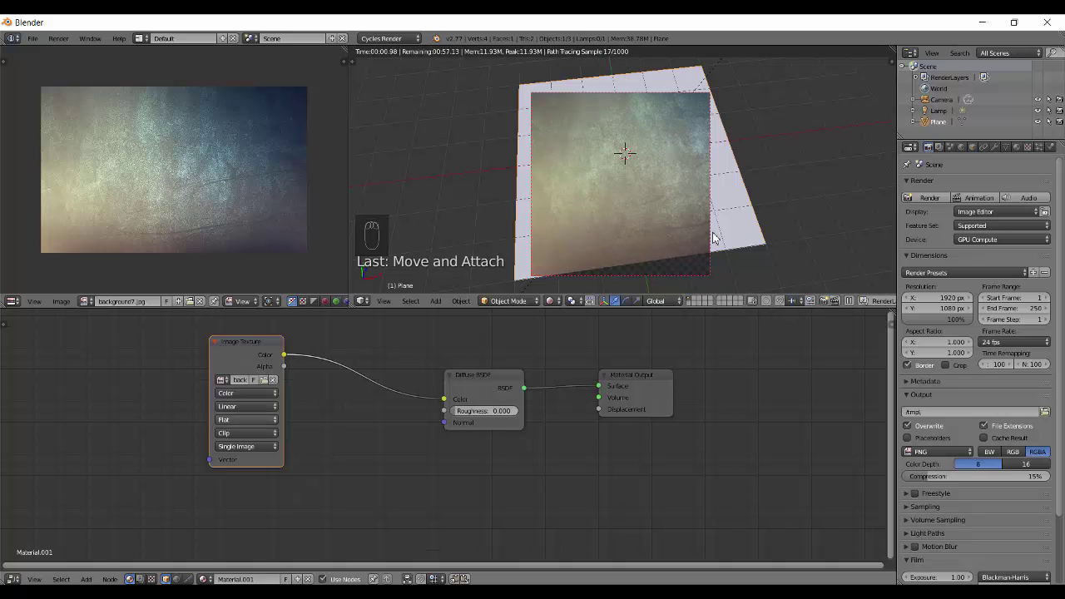
pyautogui.click(247, 432)
pyautogui.click(247, 409)
pyautogui.click(247, 433)
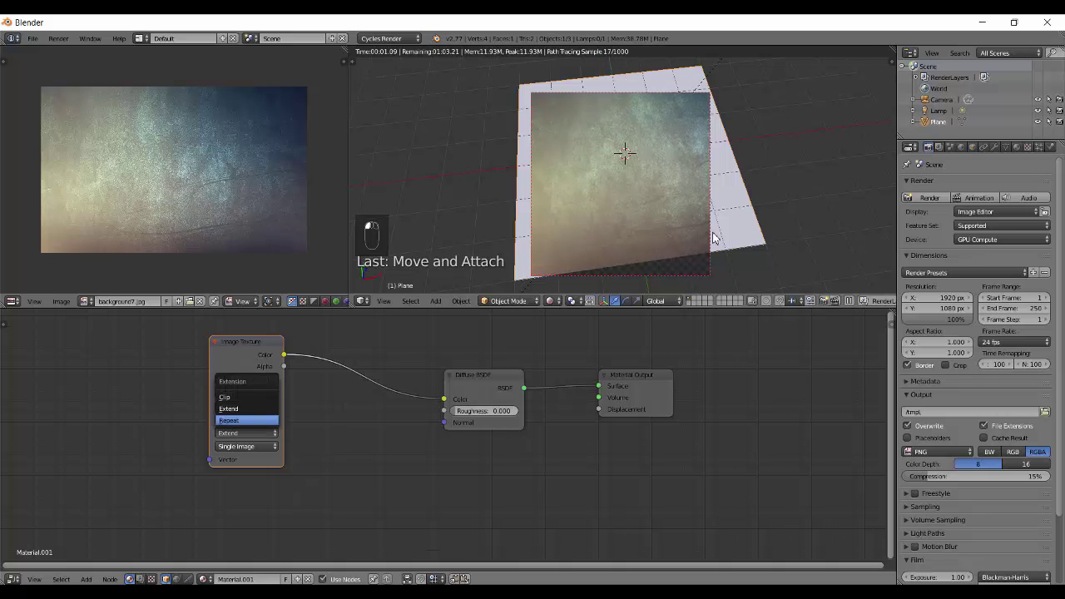
pyautogui.click(247, 420)
# Enter Edit Mode on the plane and scale its UV face up by about 2.82 in the UV/Image Editor.
pyautogui.scroll(-3, 712, 233)
pyautogui.moveTo(712, 233); pyautogui.dragTo(690, 240, button='middle')
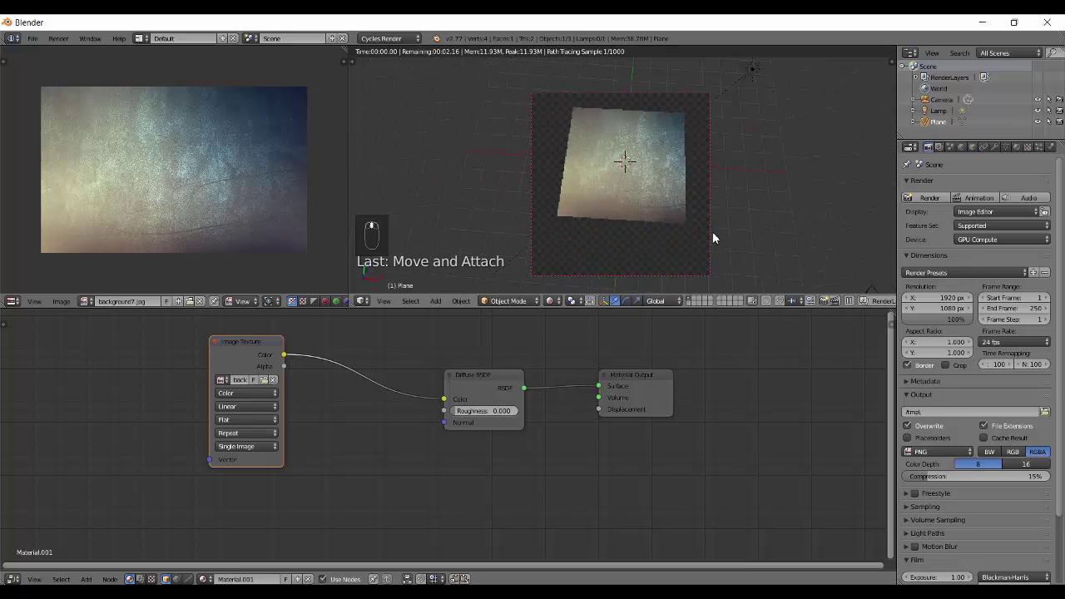
pyautogui.press('Tab')
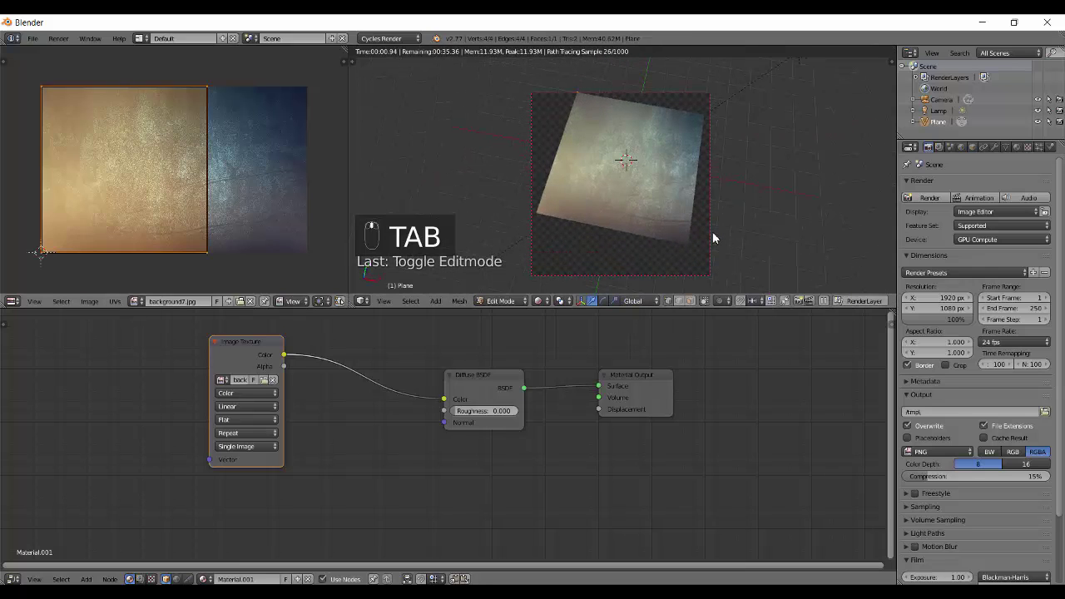
pyautogui.press('s')
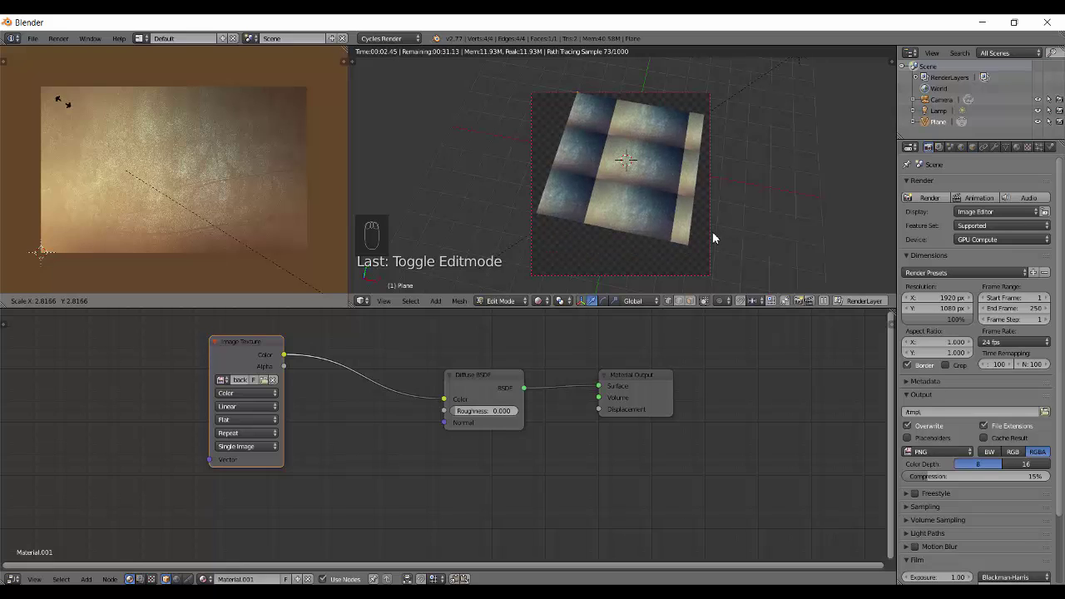
pyautogui.click(62, 102)
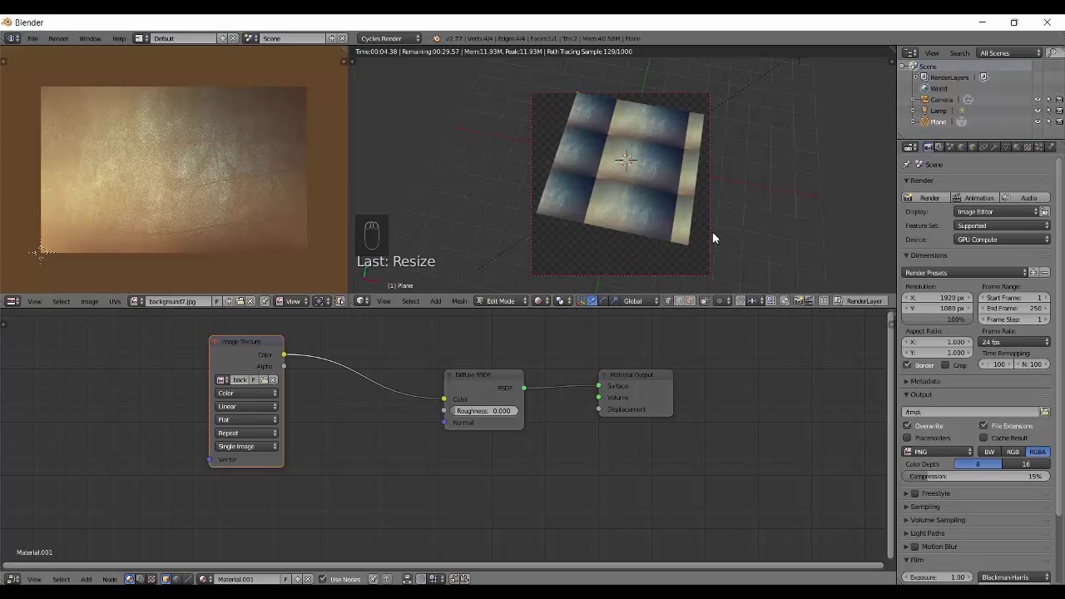
# Set the Image Texture node's extension to Extend.
pyautogui.click(247, 432)
pyautogui.click(228, 409)
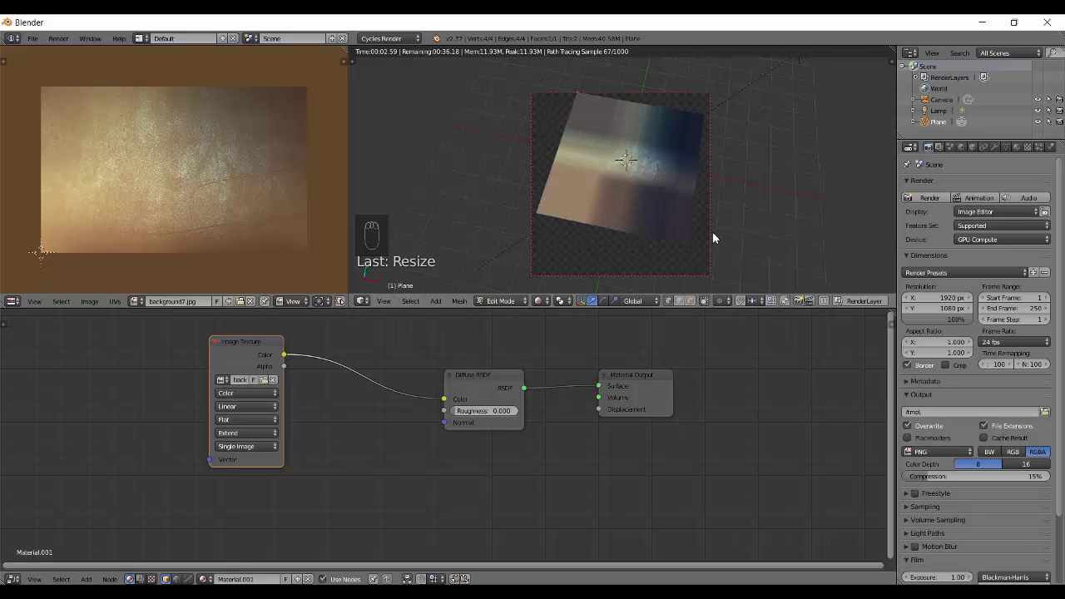
# Set the Image Texture node's extension to Clip and preview it on the plane in rendered shading.
pyautogui.hotkey('shift', 'z')
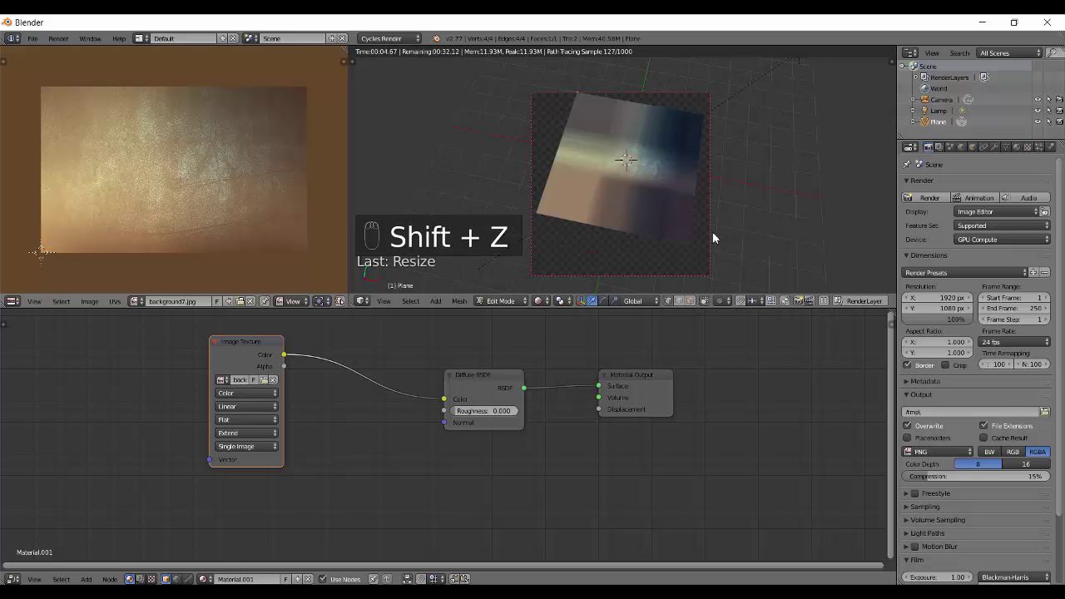
pyautogui.hotkey('shift', 'z')
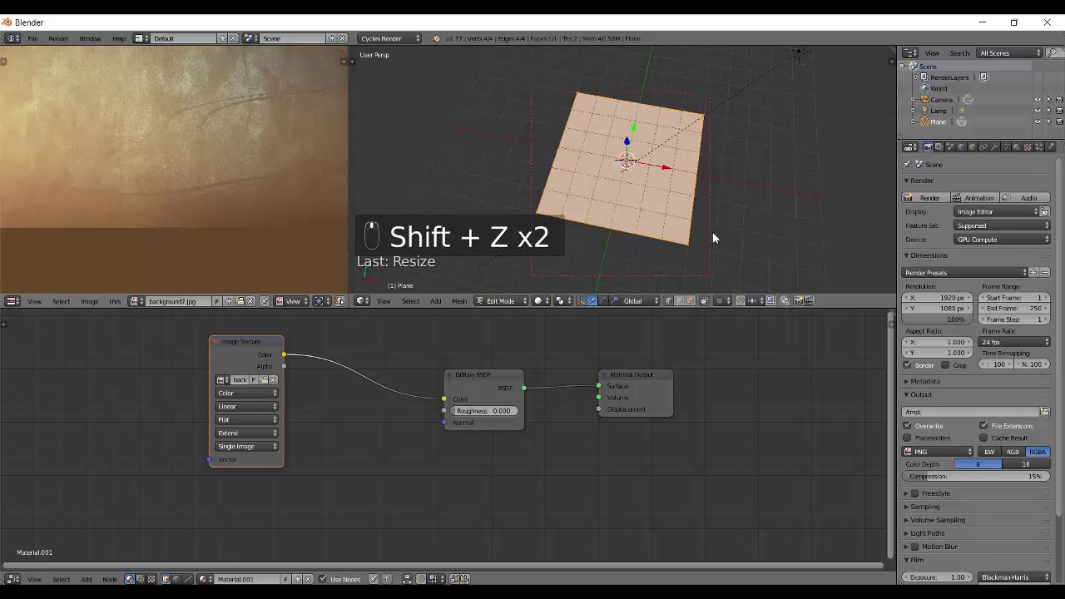
pyautogui.press('a')
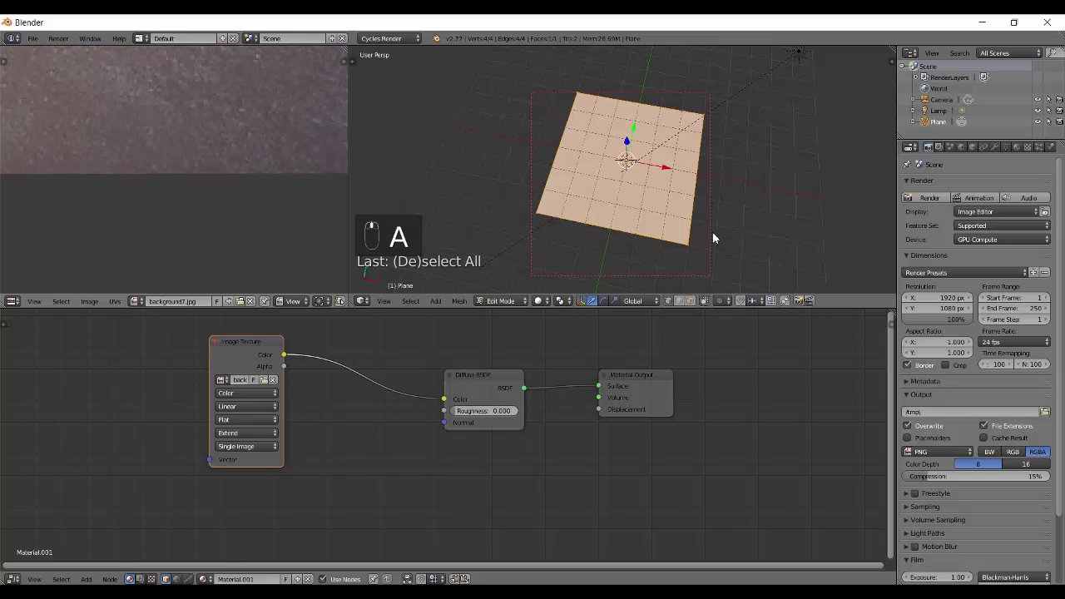
pyautogui.hotkey('shift', 'z')
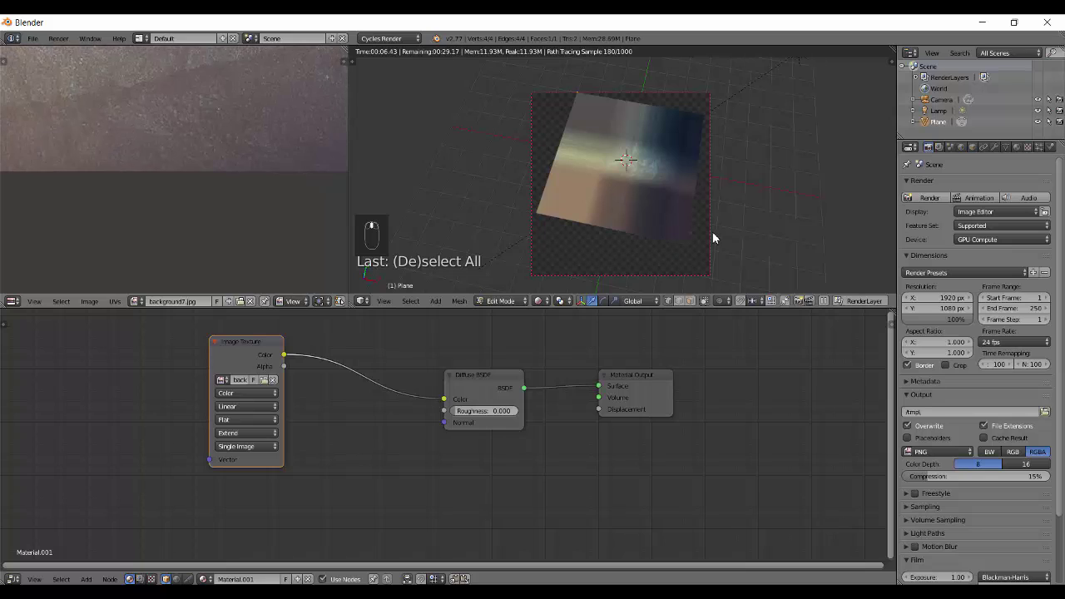
pyautogui.click(246, 420)
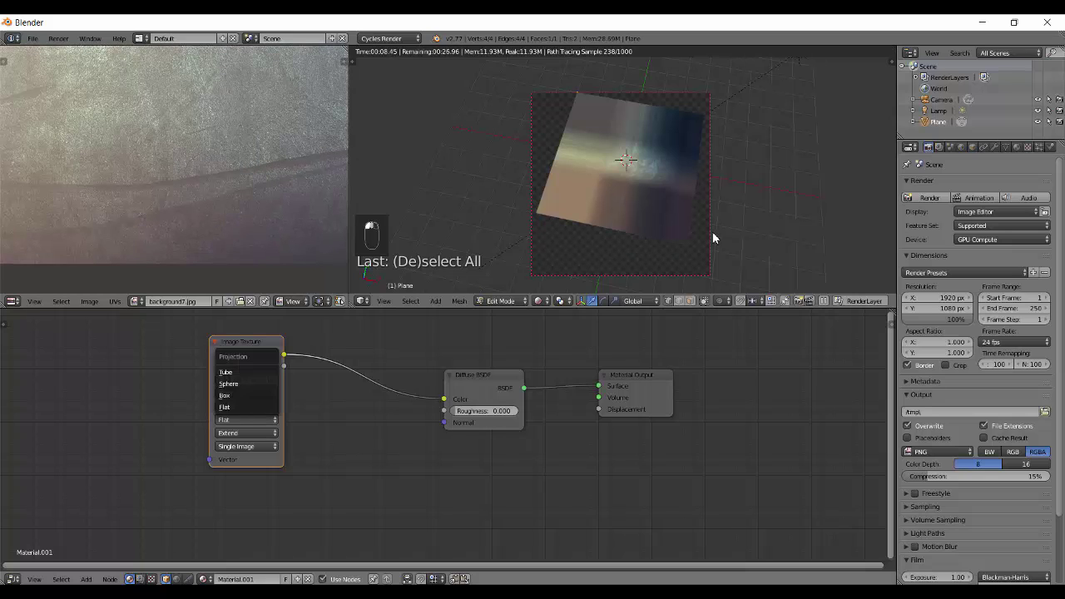
pyautogui.click(246, 433)
pyautogui.click(247, 397)
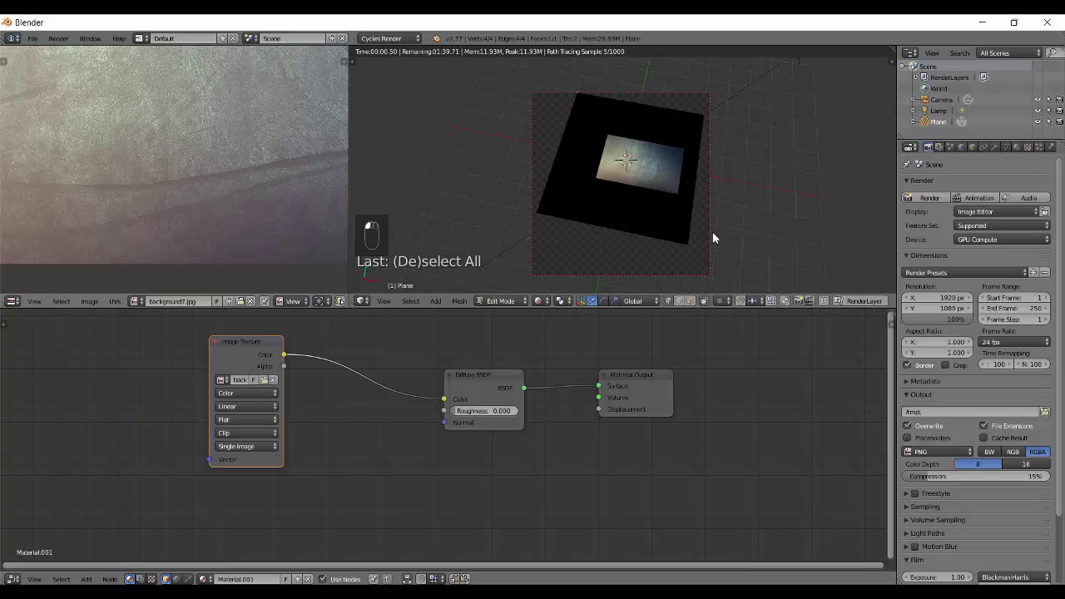
# Select the plane's whole UV face and move it by about 294 in X and -29 in Y around the image.
pyautogui.press('Tab')
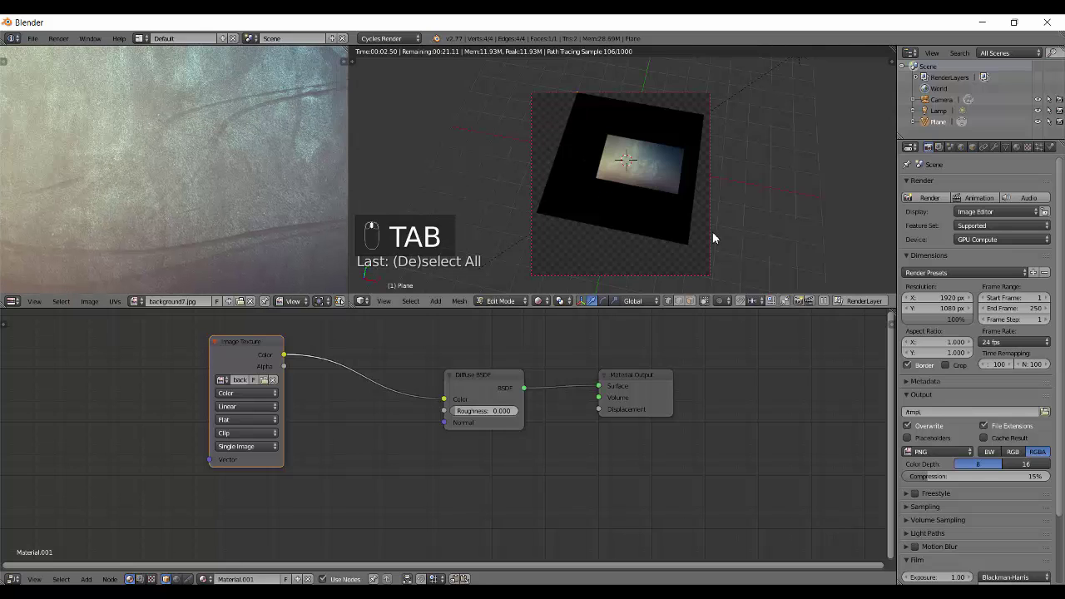
pyautogui.press('a')
pyautogui.press('a')
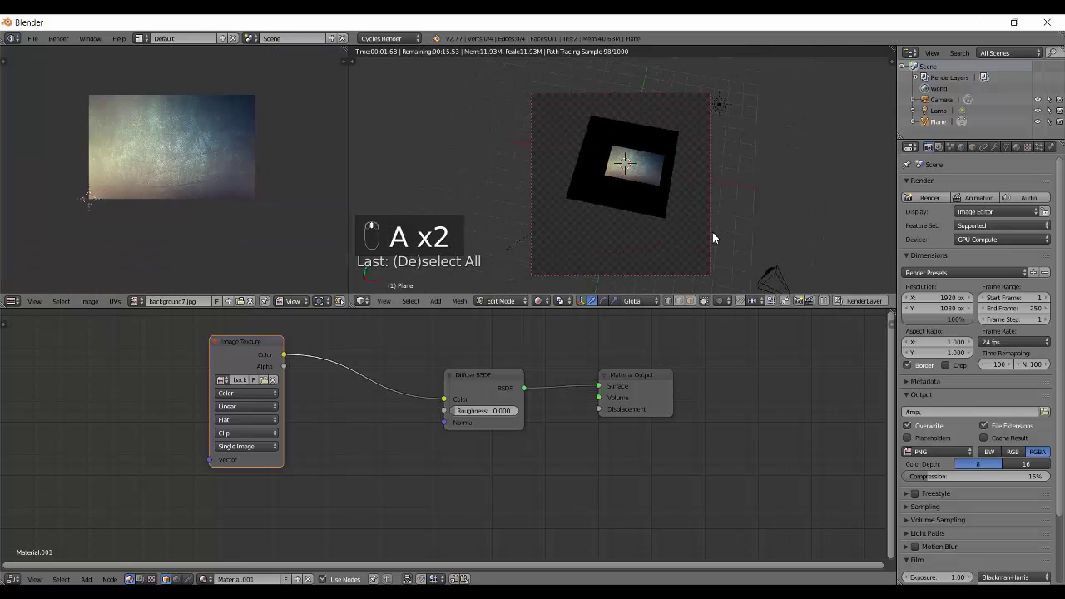
pyautogui.press('a')
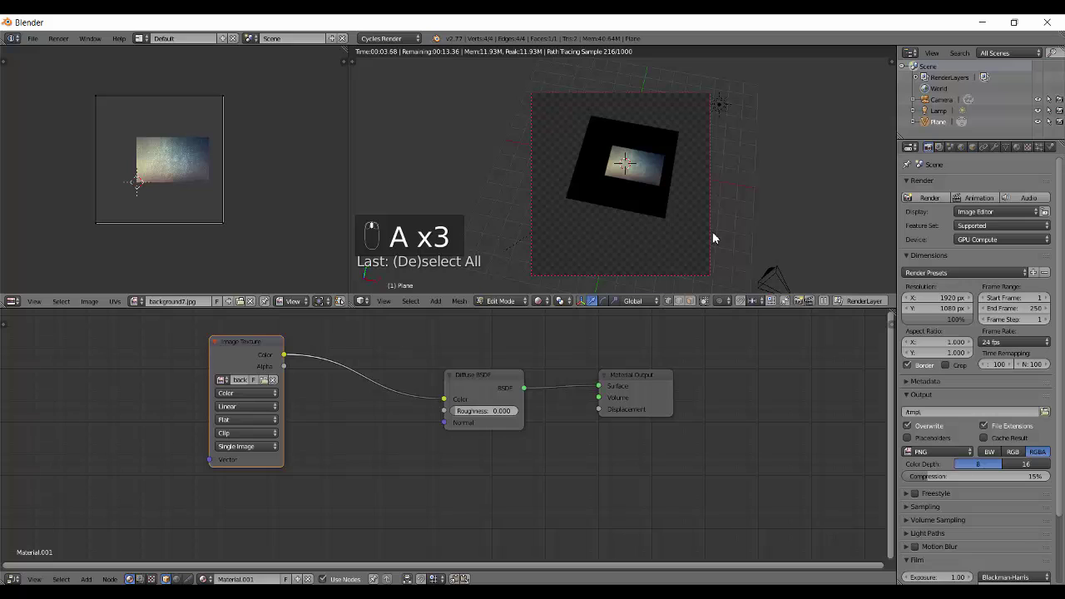
pyautogui.press('a')
pyautogui.press('g')
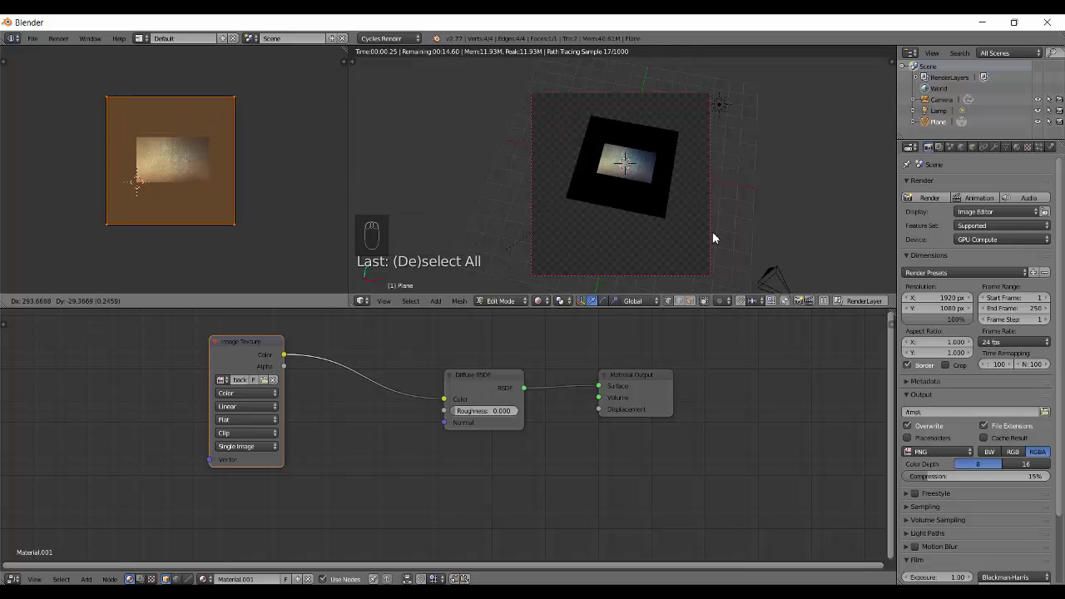
pyautogui.click(712, 239)
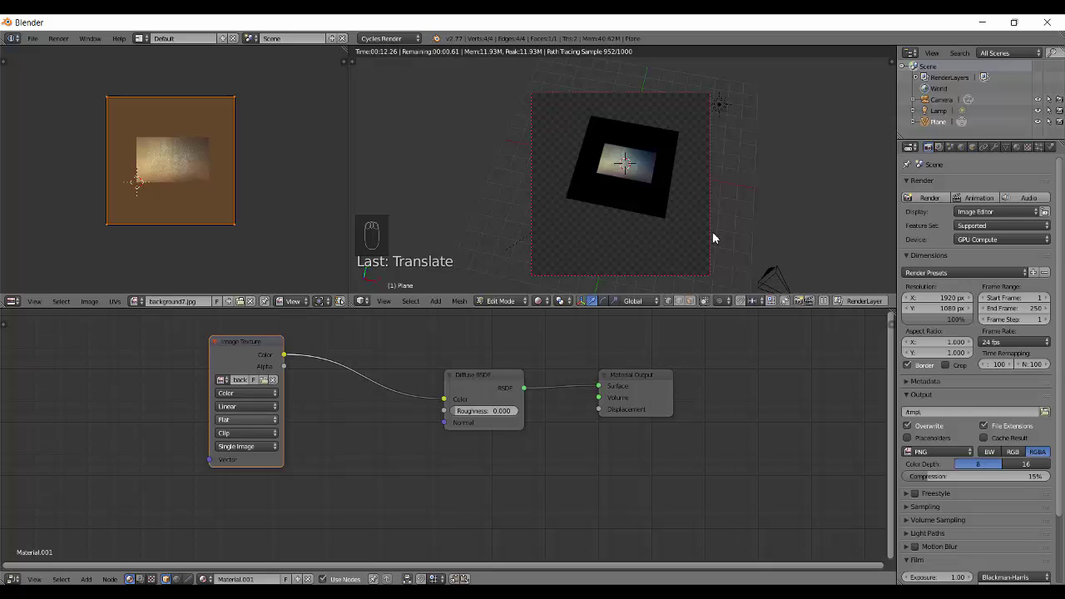
# Set the Image Texture node's extension back to Repeat and unwrap the plane again.
pyautogui.click(247, 433)
pyautogui.click(247, 420)
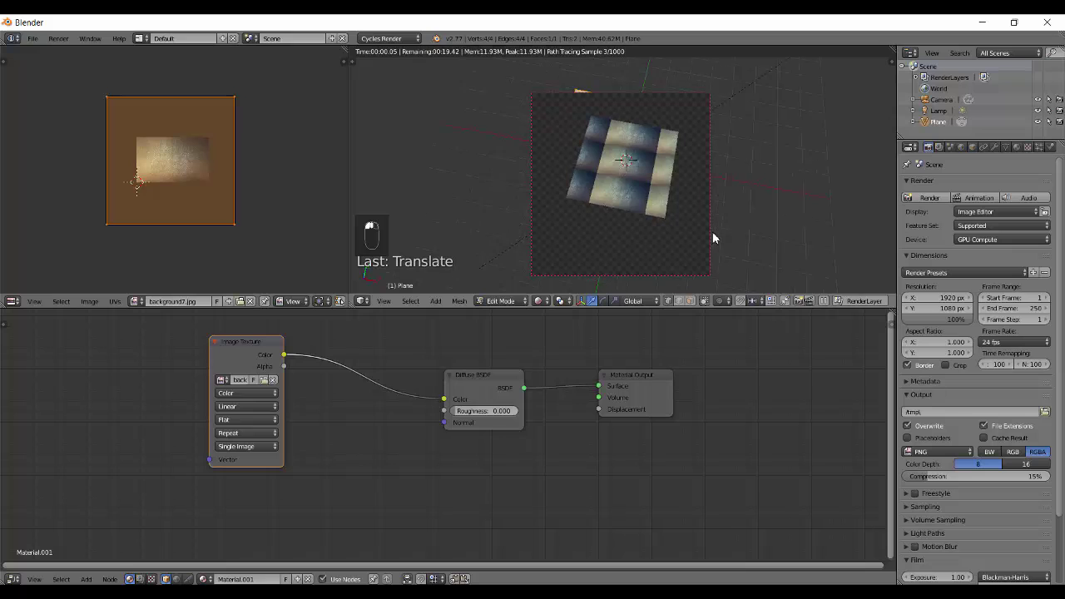
pyautogui.scroll(5, 713, 239)
pyautogui.press('u')
pyautogui.click(713, 238)
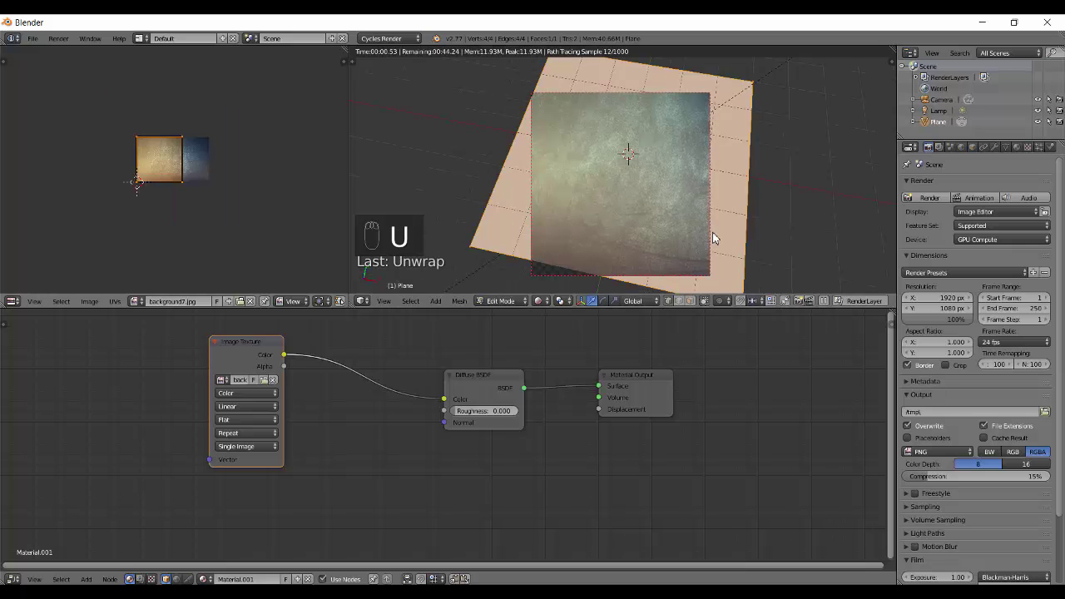
pyautogui.moveTo(713, 238); pyautogui.dragTo(713, 239, button='middle')
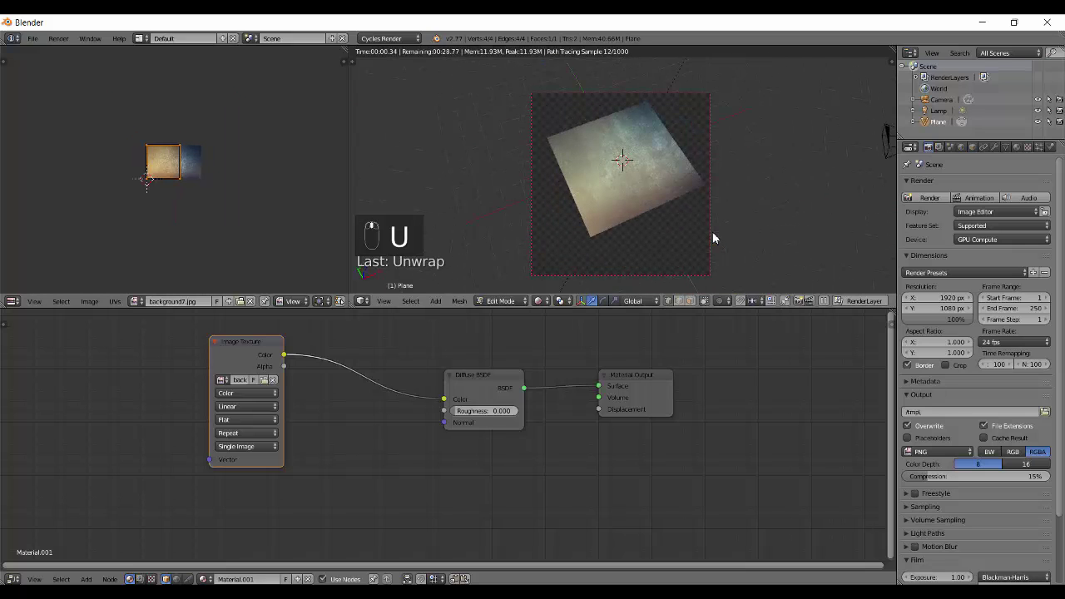
# Set the Image Texture node's source to Image Sequence and widen the node so its fields are readable.
pyautogui.click(248, 446)
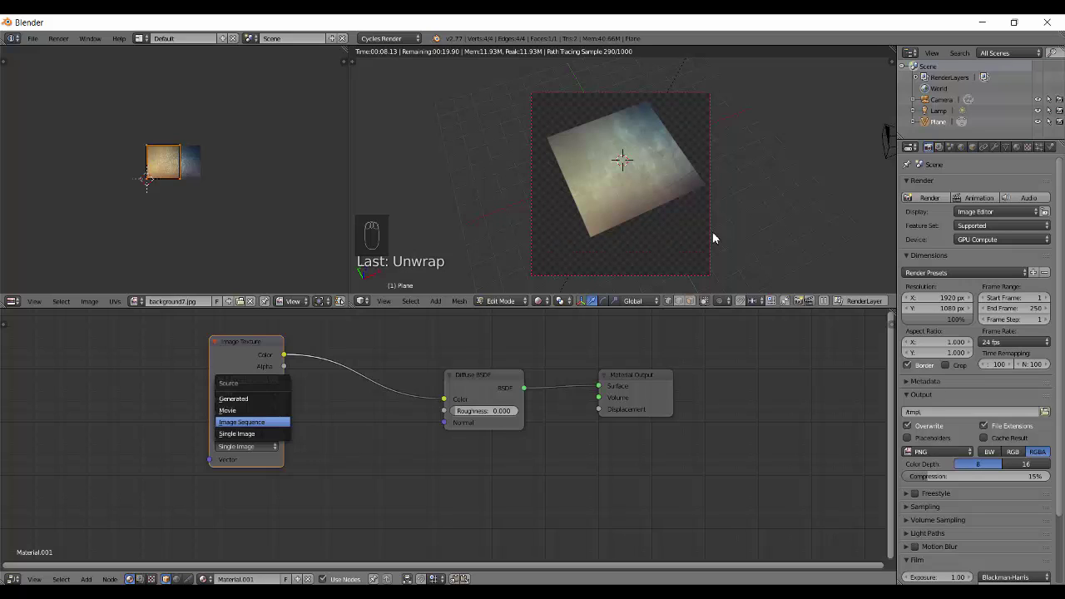
pyautogui.press('Return')
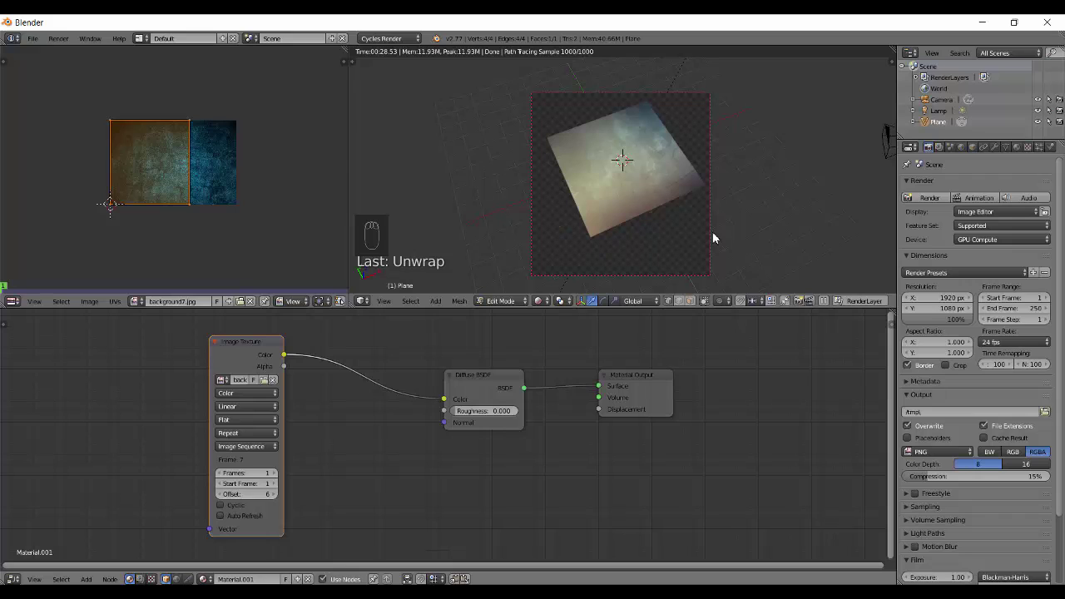
pyautogui.moveTo(284, 450); pyautogui.dragTo(340, 449)
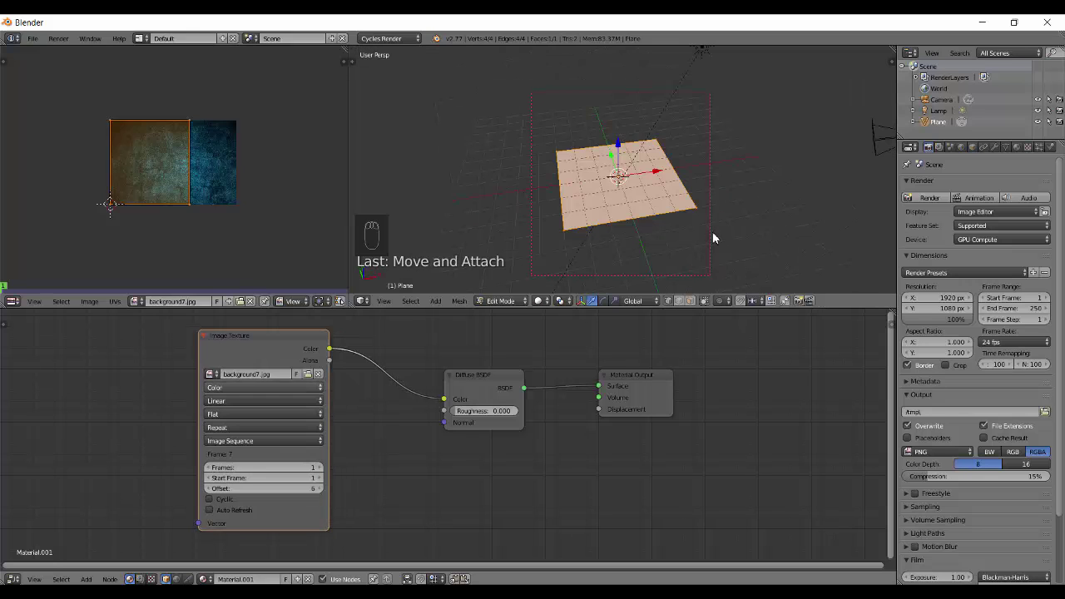
# Load all PNG frames from the Rendered Stuff\Animation\Dominos\Camera folder, starting with 0007.png, into the Image Texture node.
pyautogui.click(308, 374)
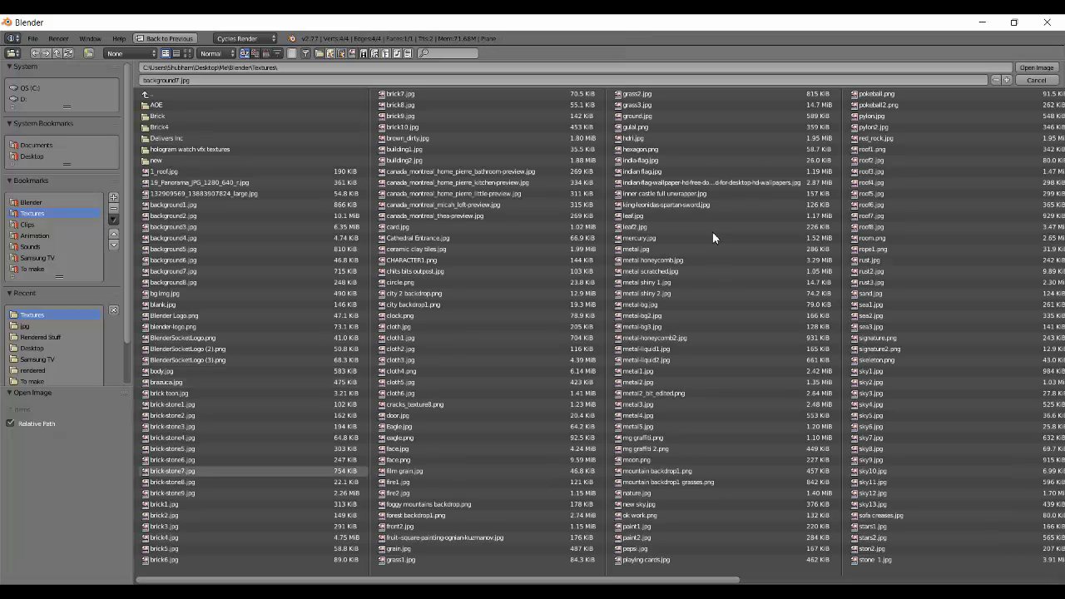
pyautogui.press('BackSpace')
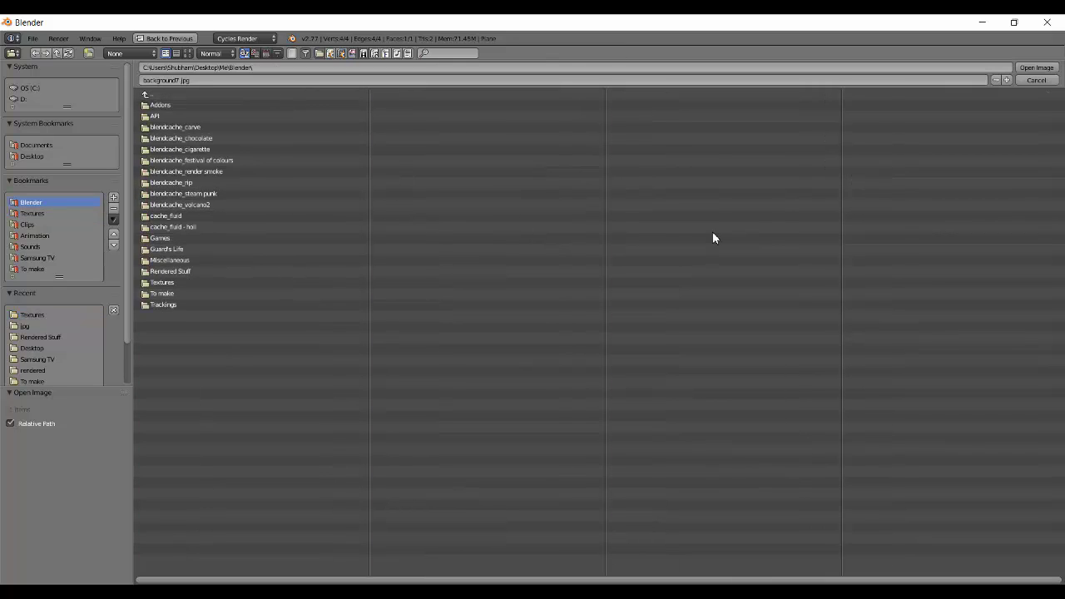
pyautogui.click(171, 272)
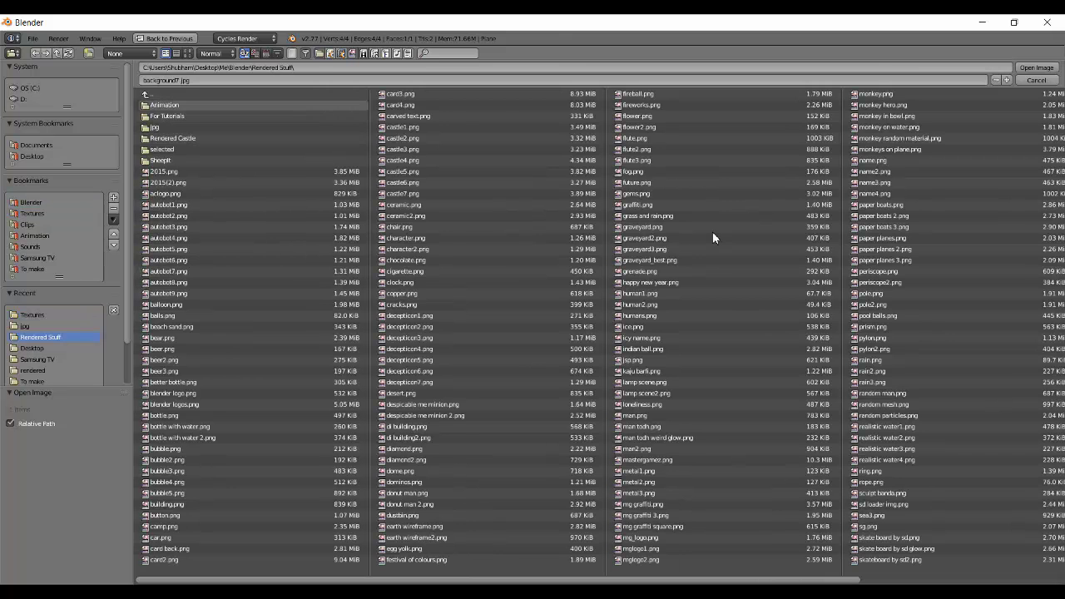
pyautogui.click(165, 105)
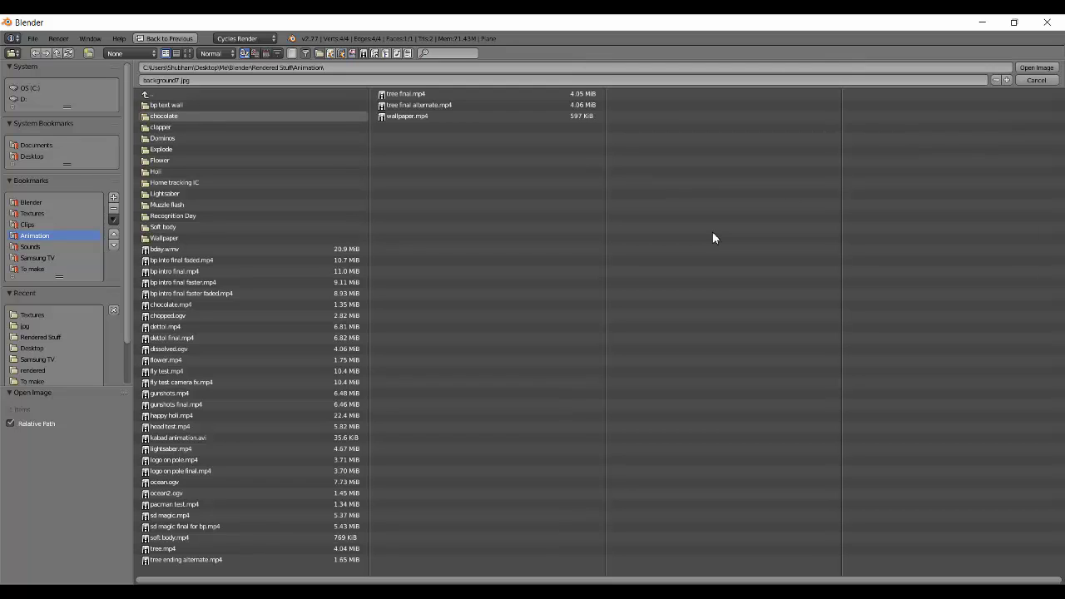
pyautogui.click(162, 138)
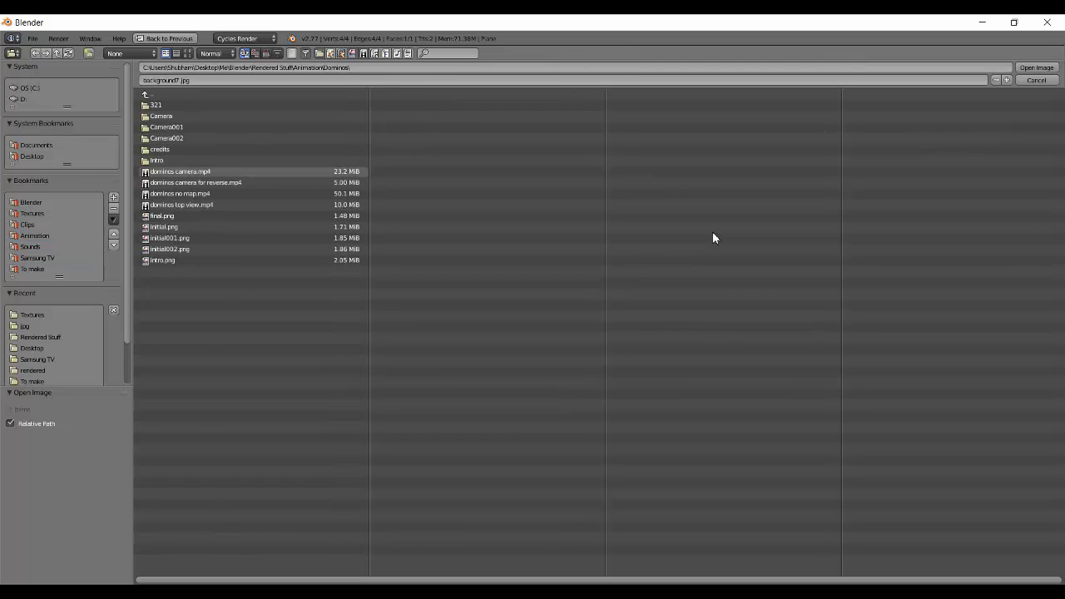
pyautogui.click(161, 116)
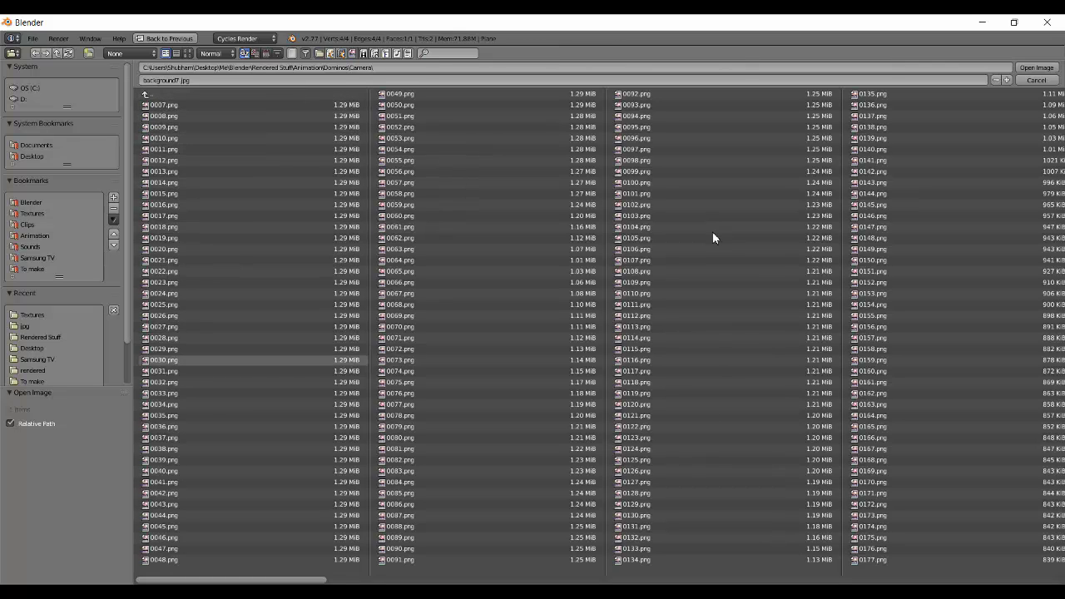
pyautogui.scroll(-6, 712, 238)
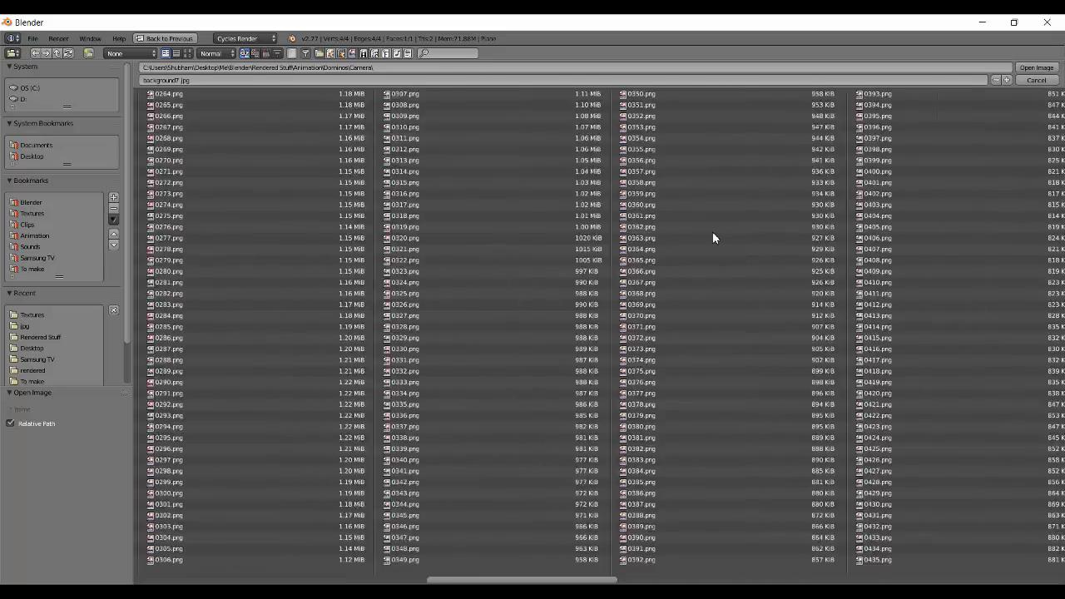
pyautogui.scroll(6, 712, 238)
pyautogui.press('a')
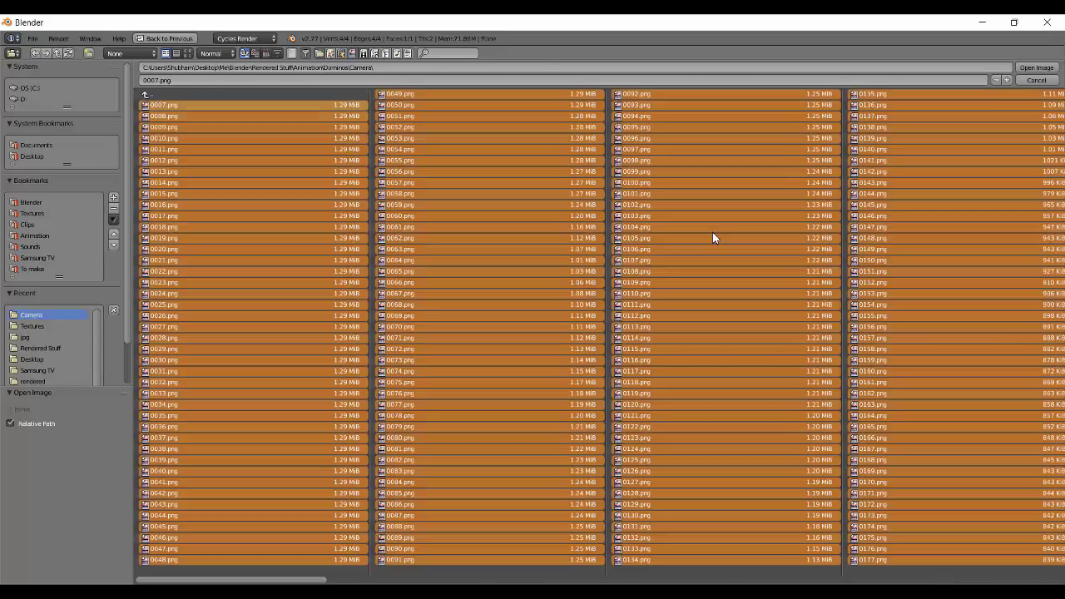
pyautogui.press('Return')
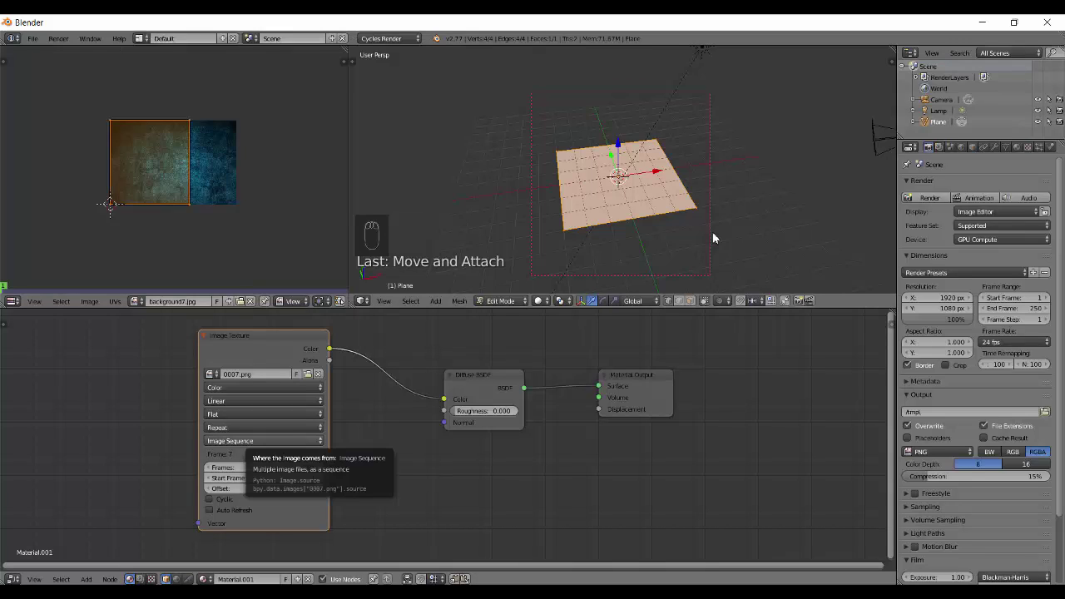
# Display 0007.png in the UV/Image Editor, then play the animation briefly and return to the first frame.
pyautogui.click(136, 301)
pyautogui.click(166, 328)
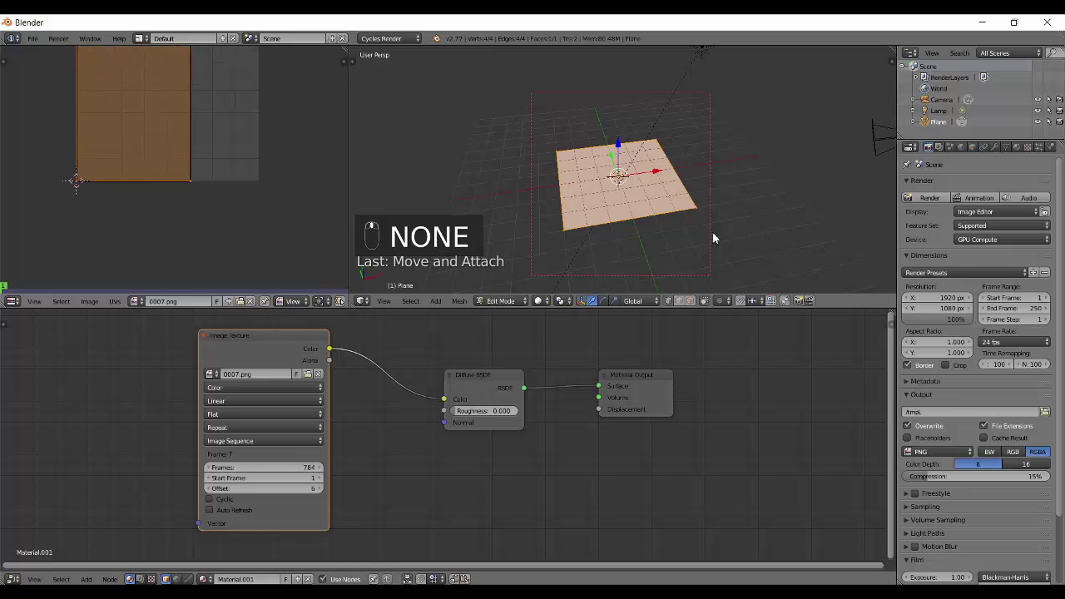
pyautogui.hotkey('alt', 'a')
pyautogui.hotkey('alt', 'a')
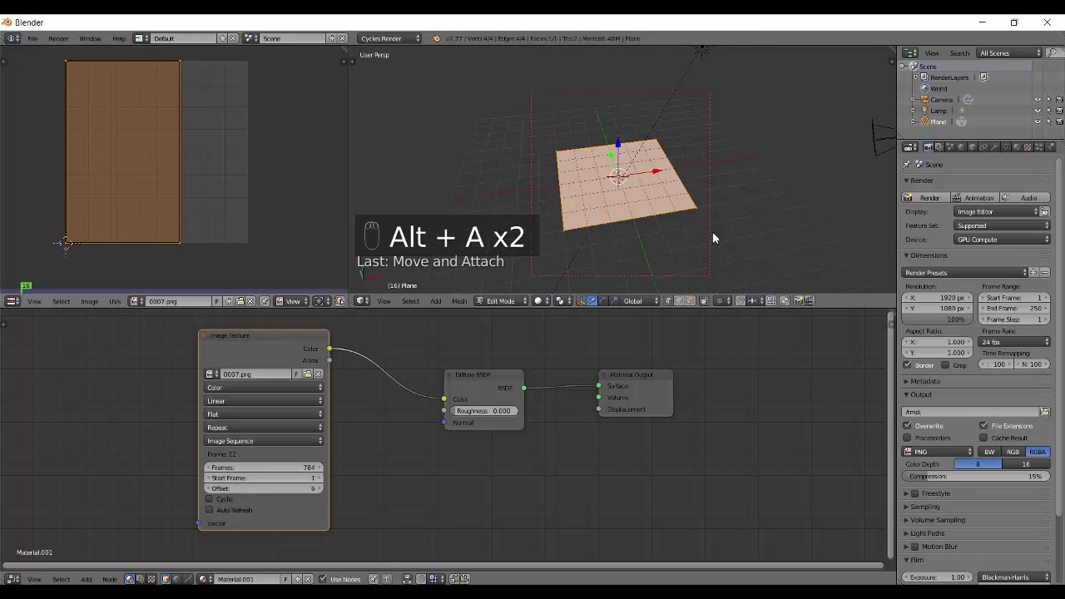
pyautogui.hotkey('shift', 'Left')
# Preview the image sequence on the plane in rendered shading, advancing frame by frame to frame 34.
pyautogui.hotkey('shift', 'z')
pyautogui.hotkey('shift', 'z')
pyautogui.hotkey('shift', 'z')
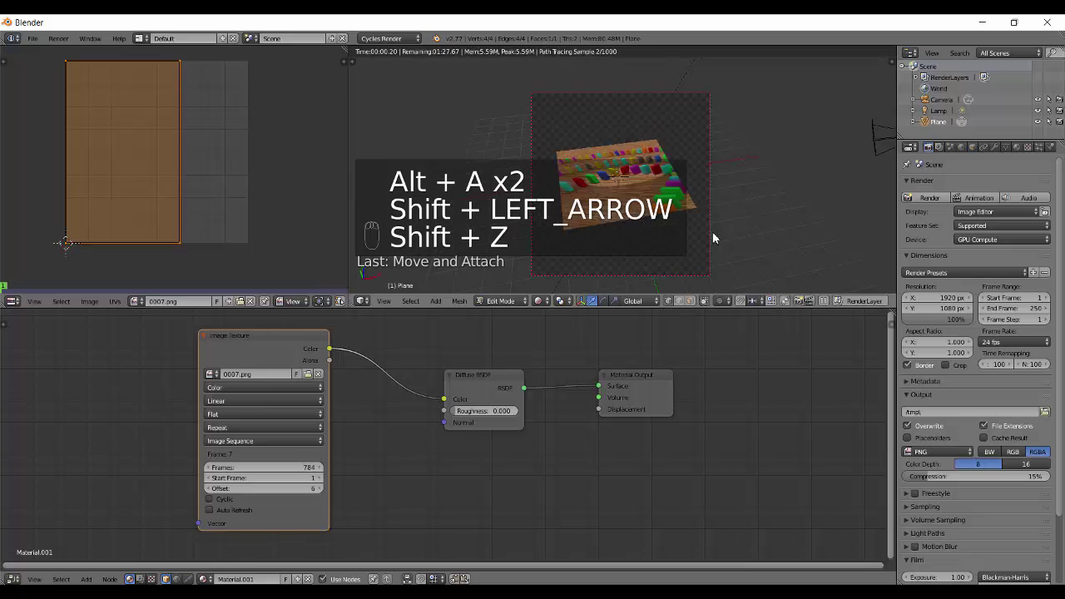
pyautogui.press('Right')
pyautogui.press('Right')
pyautogui.press('Right')
pyautogui.press('Right')
pyautogui.press('Right')
pyautogui.press('Right')
pyautogui.press('Right')
pyautogui.press('Right')
pyautogui.press('Right')
pyautogui.press('Right')
pyautogui.press('Right')
pyautogui.press('Right')
pyautogui.press('Right')
pyautogui.press('Right')
pyautogui.press('Right')
pyautogui.press('Right')
pyautogui.press('Right')
pyautogui.press('Right')
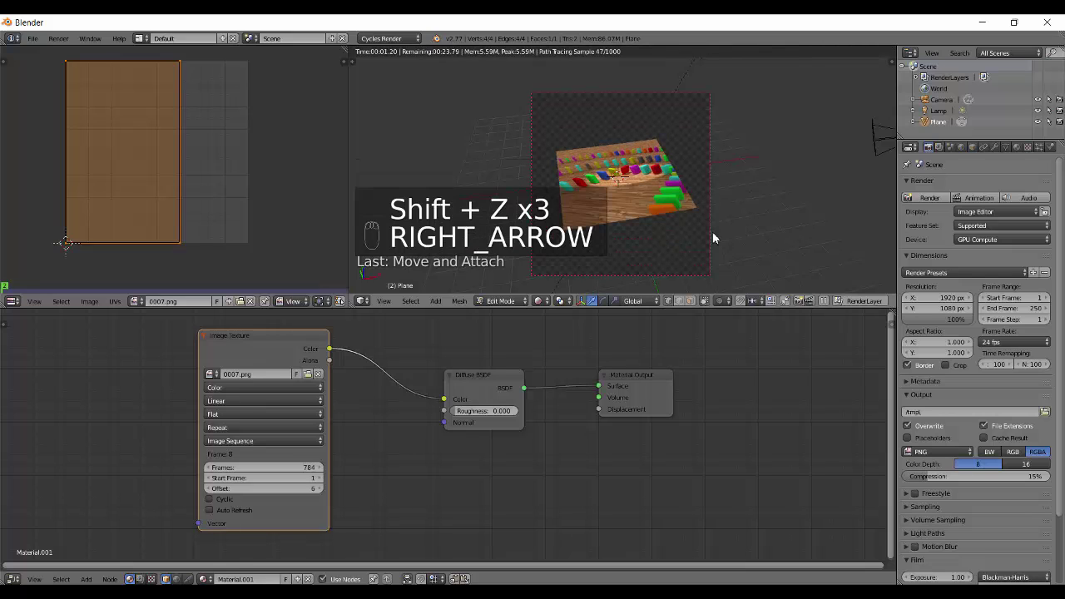
pyautogui.press('Right')
pyautogui.press('Right')
pyautogui.press('Right')
pyautogui.press('Right')
pyautogui.press('Right')
pyautogui.press('Right')
pyautogui.press('Right')
pyautogui.press('Right')
pyautogui.press('Right')
pyautogui.press('Right')
pyautogui.press('Right')
pyautogui.press('Right')
pyautogui.press('Right')
pyautogui.press('Right')
pyautogui.press('Right')
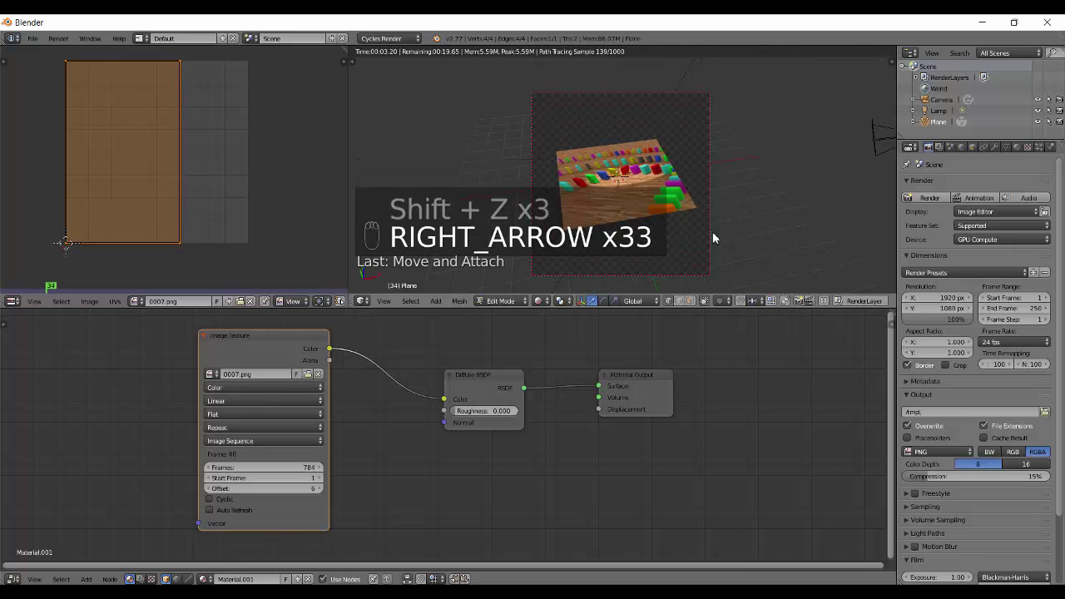
# Return to frame 1 in solid shading and enable Cyclic and Auto Refresh on the Image Texture node.
pyautogui.hotkey('shift', 'z')
pyautogui.hotkey('shift', 'space')
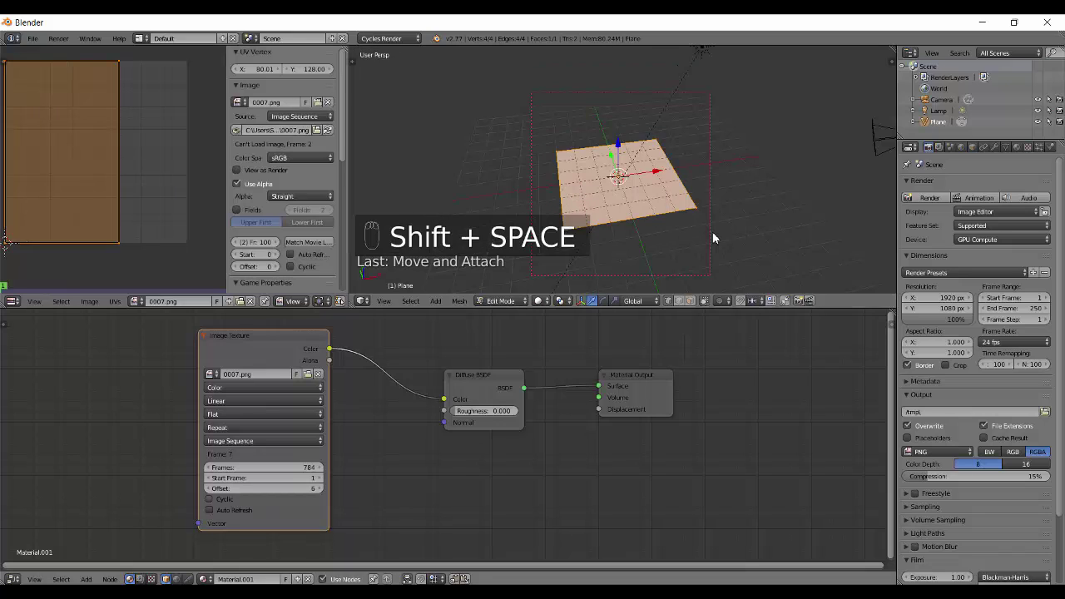
pyautogui.click(210, 498)
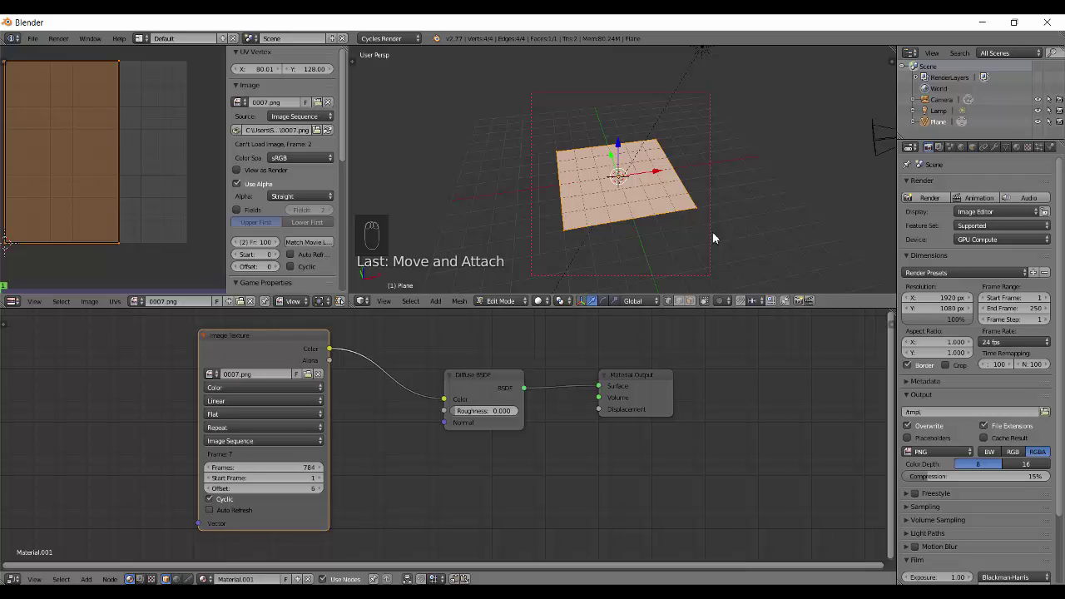
# Check the sequence's automatic refresh on the plane in rendered shading, advancing frame by frame to frame 14.
pyautogui.hotkey('shift', 'z')
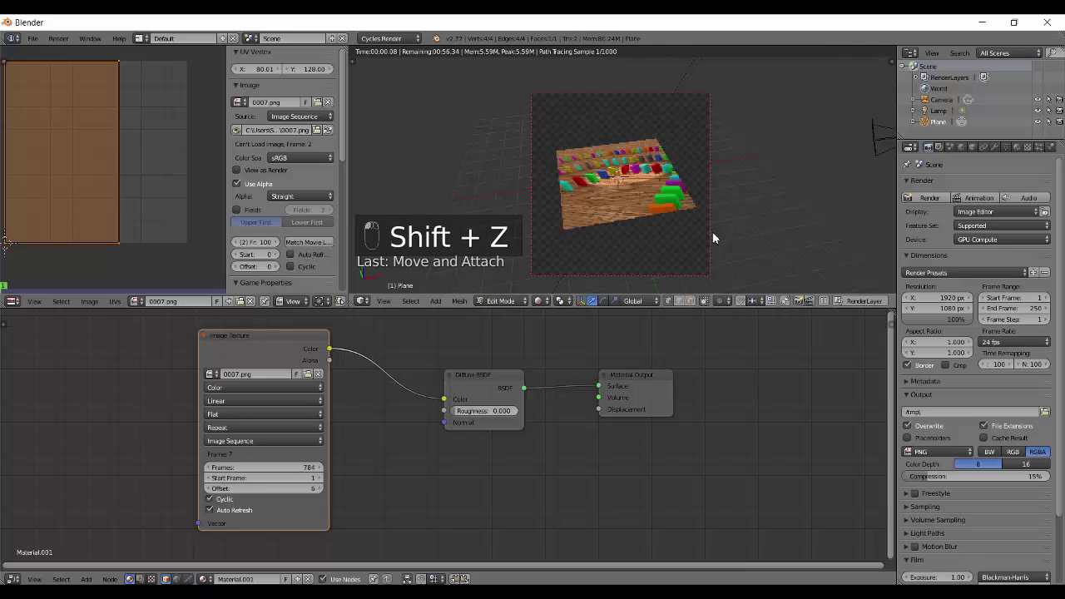
pyautogui.hotkey('shift', 'z')
pyautogui.press('Right')
pyautogui.press('Right')
pyautogui.press('Right')
pyautogui.press('Right')
pyautogui.press('Right')
pyautogui.press('Right')
pyautogui.press('Right')
pyautogui.press('Right')
pyautogui.press('Right')
pyautogui.press('Right')
pyautogui.press('Right')
pyautogui.press('Right')
pyautogui.hotkey('shift', 'z')
pyautogui.press('Right')
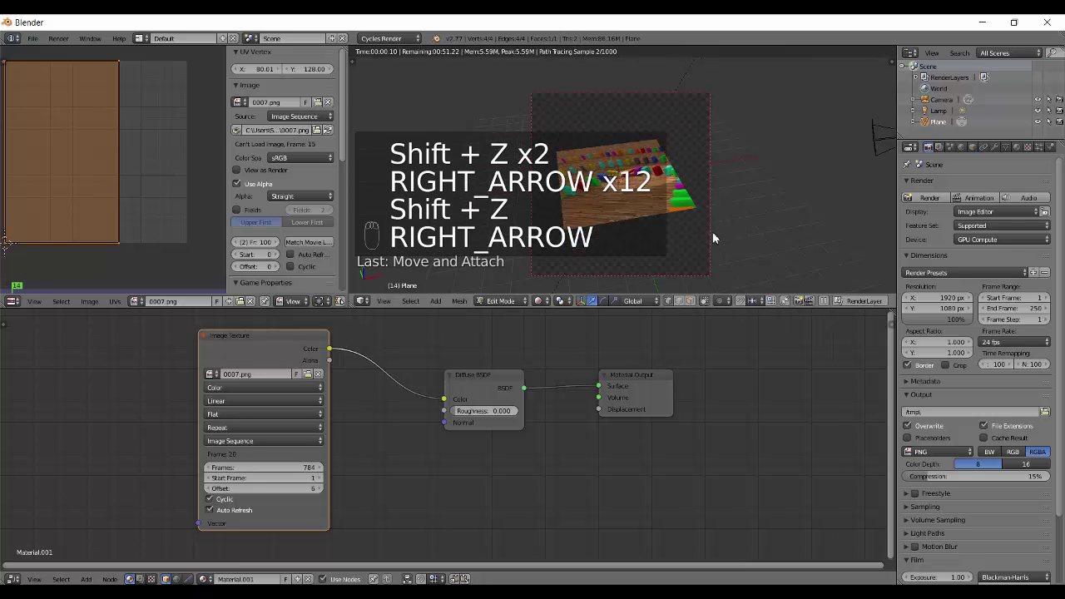
# Scrub the image sequence forward past frame 79 in rendered shading, then back to frame 36, to examine the texture's automatic refresh.
pyautogui.press('Right')
pyautogui.press('Right')
pyautogui.press('Right')
pyautogui.press('Right')
pyautogui.press('Right')
pyautogui.press('Right')
pyautogui.press('Right')
pyautogui.press('Right')
pyautogui.press('Right')
pyautogui.press('Right')
pyautogui.press('Right')
pyautogui.press('Right')
pyautogui.press('Right')
pyautogui.press('Right')
pyautogui.press('Right')
pyautogui.press('Right')
pyautogui.press('Right')
pyautogui.press('Right')
pyautogui.press('Right')
pyautogui.press('Right')
pyautogui.press('Right')
pyautogui.press('Right')
pyautogui.press('Right')
pyautogui.press('Right')
pyautogui.press('Right')
pyautogui.press('Right')
pyautogui.press('Right')
pyautogui.press('Right')
pyautogui.press('Right')
pyautogui.press('Right')
pyautogui.press('Right')
pyautogui.press('Right')
pyautogui.press('Right')
pyautogui.press('Right')
pyautogui.press('Right')
pyautogui.press('Right')
pyautogui.press('Right')
pyautogui.press('Right')
pyautogui.press('Right')
pyautogui.press('Right')
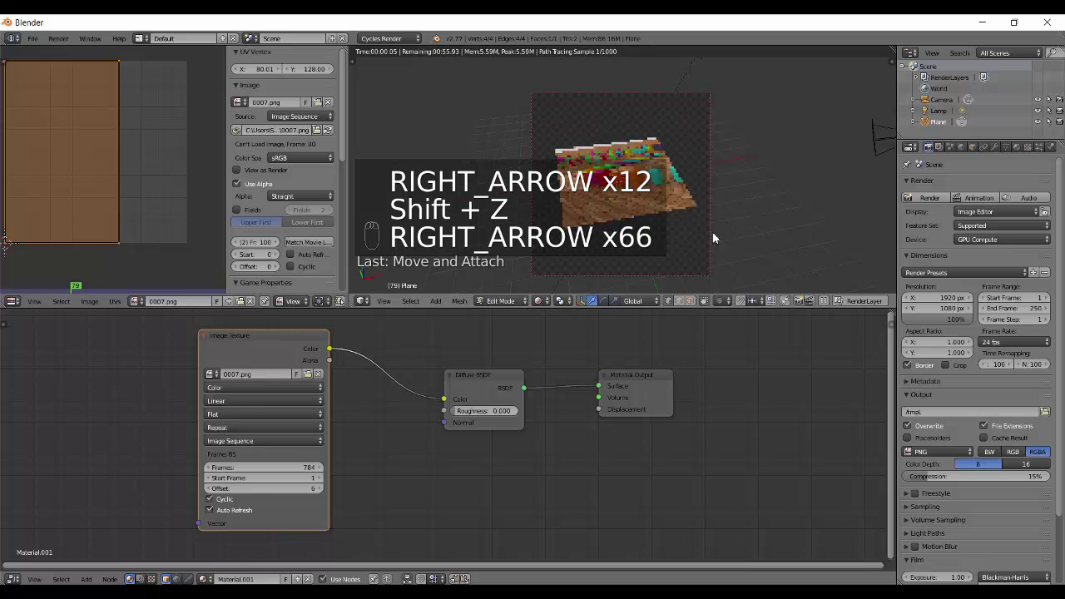
pyautogui.press('Left')
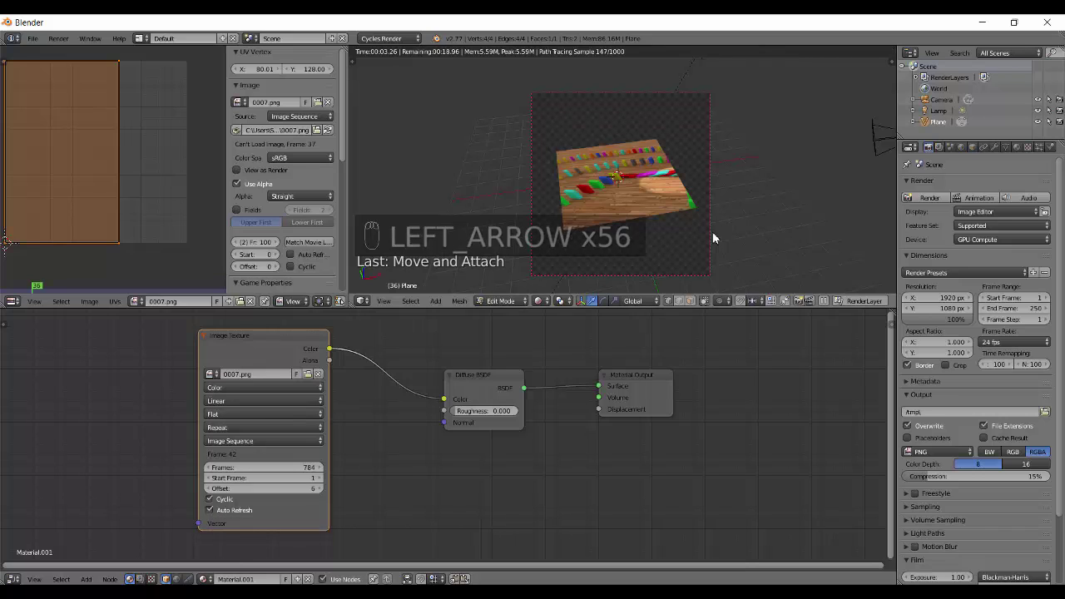
# Restart the rendered preview at frame 36 and advance frame by frame past frame 101 to examine how the plane's texture updates.
pyautogui.hotkey('shift', 'z')
pyautogui.hotkey('shift', 'z')
pyautogui.press('Right')
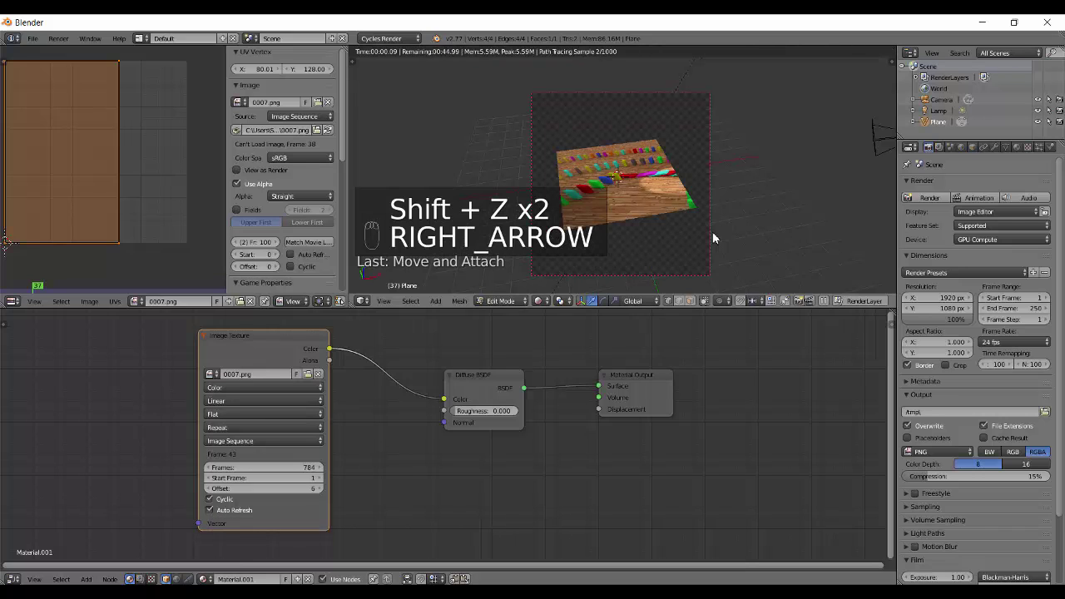
pyautogui.press('Right')
pyautogui.press('Right')
pyautogui.press('Right')
pyautogui.press('Right')
pyautogui.press('Right')
pyautogui.press('Right')
pyautogui.press('Right')
pyautogui.press('Right')
pyautogui.press('Right')
pyautogui.press('Right')
pyautogui.press('Right')
pyautogui.press('Right')
pyautogui.press('Right')
pyautogui.press('Right')
pyautogui.press('Right')
pyautogui.press('Right')
pyautogui.press('Right')
pyautogui.press('Right')
pyautogui.press('Right')
pyautogui.press('Right')
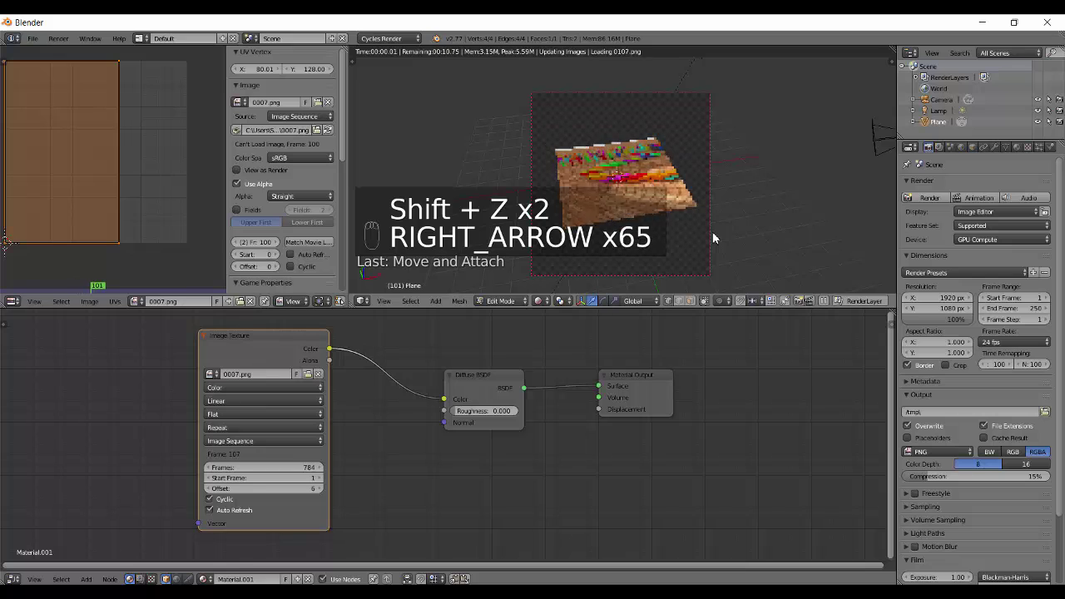
pyautogui.press('Right')
pyautogui.press('Right')
pyautogui.press('Right')
pyautogui.press('Right')
pyautogui.press('Right')
pyautogui.press('Right')
pyautogui.press('Right')
pyautogui.press('Right')
pyautogui.press('Right')
pyautogui.press('Right')
pyautogui.press('Right')
# Step the rendered sequence back to frame 37 to examine how the plane's texture updates in reverse.
pyautogui.press('Left')
pyautogui.press('Left')
pyautogui.press('Left')
pyautogui.press('Left')
pyautogui.press('Left')
pyautogui.press('Left')
pyautogui.press('Left')
pyautogui.press('Left')
pyautogui.press('Left')
pyautogui.press('Left')
pyautogui.press('Left')
pyautogui.press('Left')
pyautogui.press('Left')
pyautogui.press('Left')
pyautogui.press('Left')
pyautogui.press('Left')
pyautogui.press('Left')
pyautogui.press('Left')
pyautogui.press('Left')
pyautogui.press('Left')
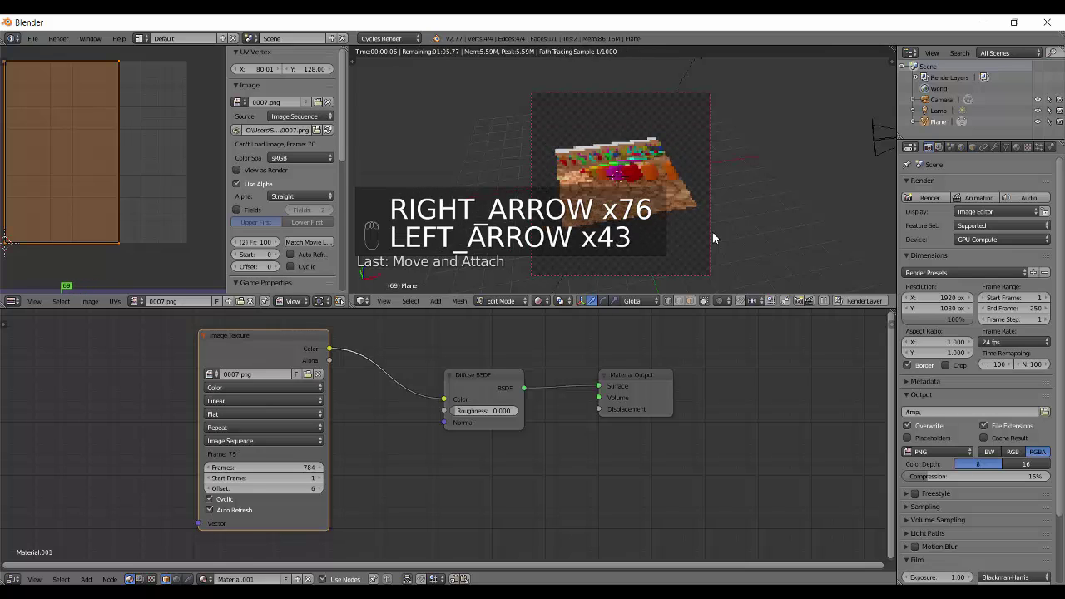
pyautogui.press('Left')
pyautogui.press('Left')
pyautogui.press('Left')
pyautogui.press('Left')
pyautogui.press('Left')
pyautogui.press('Left')
pyautogui.press('Left')
pyautogui.press('Left')
pyautogui.press('Left')
pyautogui.press('Left')
pyautogui.press('Left')
pyautogui.press('Left')
pyautogui.press('Left')
pyautogui.press('Left')
pyautogui.press('Left')
pyautogui.press('Left')
pyautogui.press('Left')
pyautogui.press('Left')
pyautogui.press('Left')
pyautogui.press('Left')
# Advance the rendered sequence frame by frame to frame 50 to check the texture on the plane again.
pyautogui.press('Right')
pyautogui.press('Right')
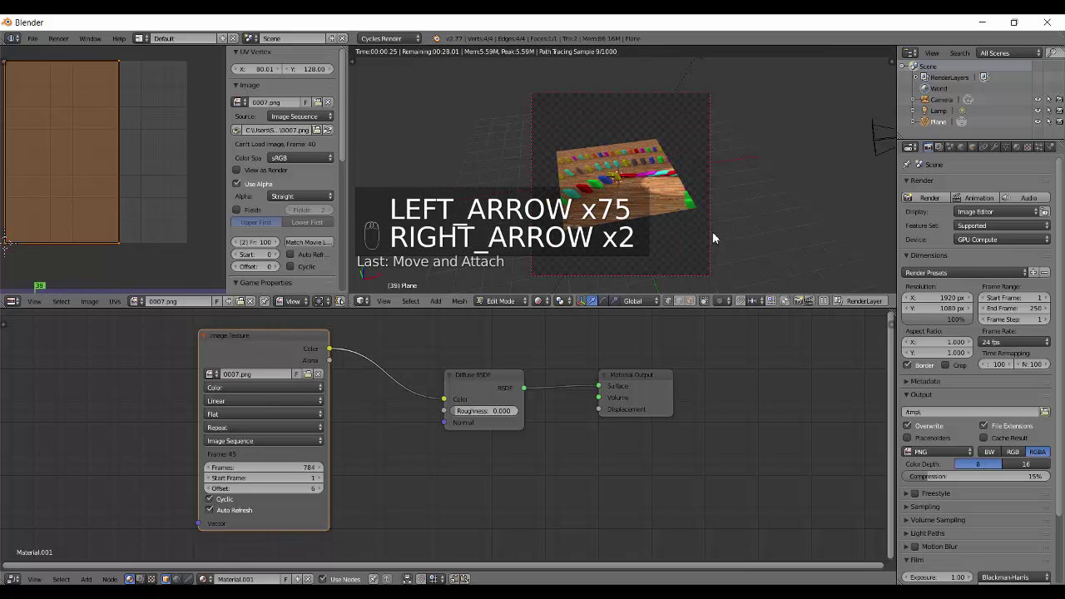
pyautogui.press('Right')
pyautogui.press('Right')
pyautogui.press('Right')
pyautogui.press('Right')
pyautogui.press('Right')
pyautogui.press('Right')
pyautogui.press('Right')
pyautogui.press('Right')
pyautogui.press('Right')
pyautogui.press('Right')
pyautogui.press('Right')
pyautogui.press('Right')
pyautogui.press('Right')
pyautogui.press('Right')
pyautogui.press('Right')
pyautogui.press('Right')
pyautogui.press('Right')
pyautogui.press('Right')
pyautogui.press('Right')
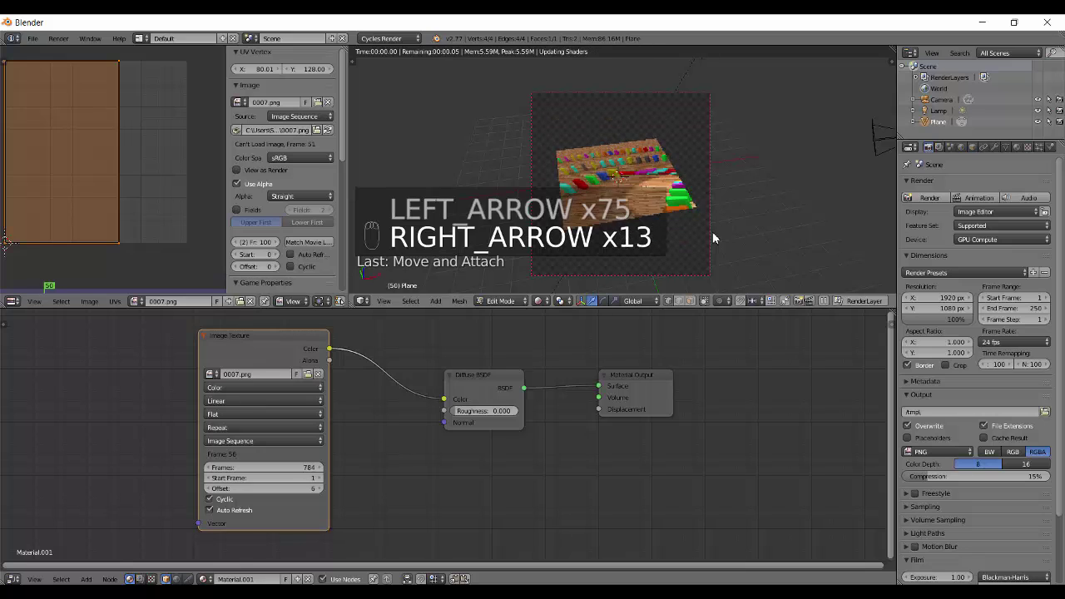
# Step the rendered sequence back frame by frame to frame 4 to examine the plane's texture.
pyautogui.press('Left')
pyautogui.press('Left')
pyautogui.press('Left')
pyautogui.press('Left')
pyautogui.press('Left')
pyautogui.press('Left')
pyautogui.press('Left')
pyautogui.press('Left')
pyautogui.press('Left')
pyautogui.press('Left')
pyautogui.press('Left')
pyautogui.press('Left')
pyautogui.press('Left')
pyautogui.press('Left')
pyautogui.press('Left')
pyautogui.press('Left')
pyautogui.press('Left')
pyautogui.press('Left')
pyautogui.press('Left')
pyautogui.press('Left')
pyautogui.press('Left')
pyautogui.press('Left')
pyautogui.press('Left')
pyautogui.press('Left')
pyautogui.press('Left')
pyautogui.press('Left')
pyautogui.press('Left')
pyautogui.press('Left')
pyautogui.press('Left')
pyautogui.press('Left')
pyautogui.press('Left')
pyautogui.press('Left')
pyautogui.press('Left')
pyautogui.press('Left')
pyautogui.press('Left')
pyautogui.press('Left')
pyautogui.press('Left')
pyautogui.press('Left')
pyautogui.press('Left')
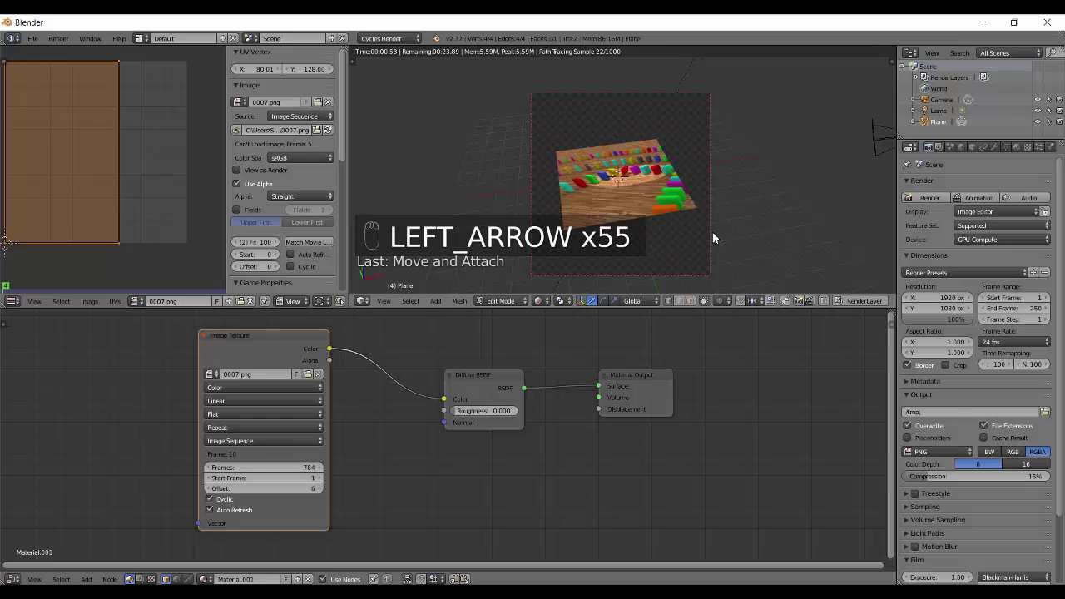
# Advance the rendered sequence from frame 4 to frame 37 to examine how the plane's texture refreshes.
pyautogui.press('Right')
pyautogui.press('Right')
pyautogui.press('Right')
pyautogui.press('Right')
pyautogui.press('Right')
pyautogui.press('Right')
pyautogui.press('Right')
pyautogui.press('Right')
pyautogui.press('Right')
pyautogui.press('Right')
pyautogui.press('Right')
pyautogui.press('Right')
pyautogui.press('Right')
pyautogui.press('Right')
pyautogui.press('Right')
pyautogui.press('Right')
pyautogui.press('Right')
pyautogui.press('Right')
pyautogui.press('Right')
pyautogui.press('Right')
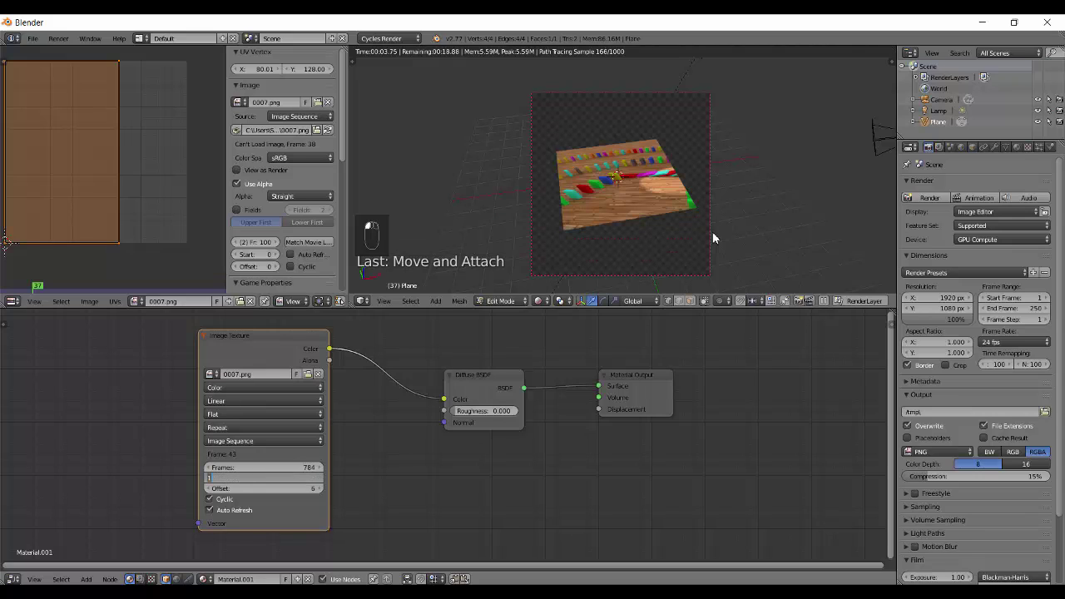
pyautogui.press('Return')
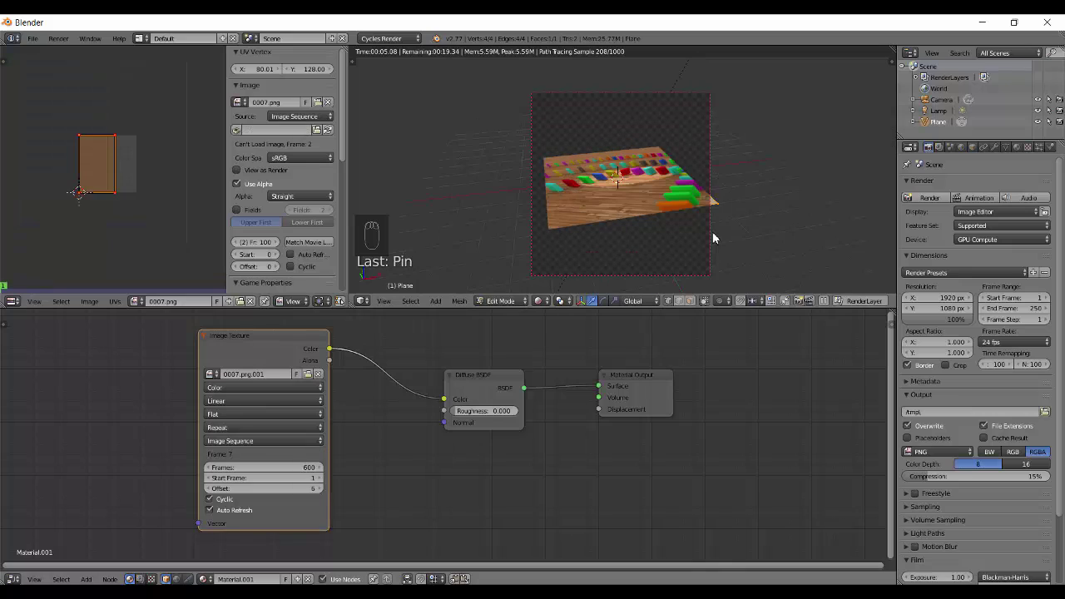
# Set the Image Texture node's source to Movie and browse the files available for it.
pyautogui.click(264, 440)
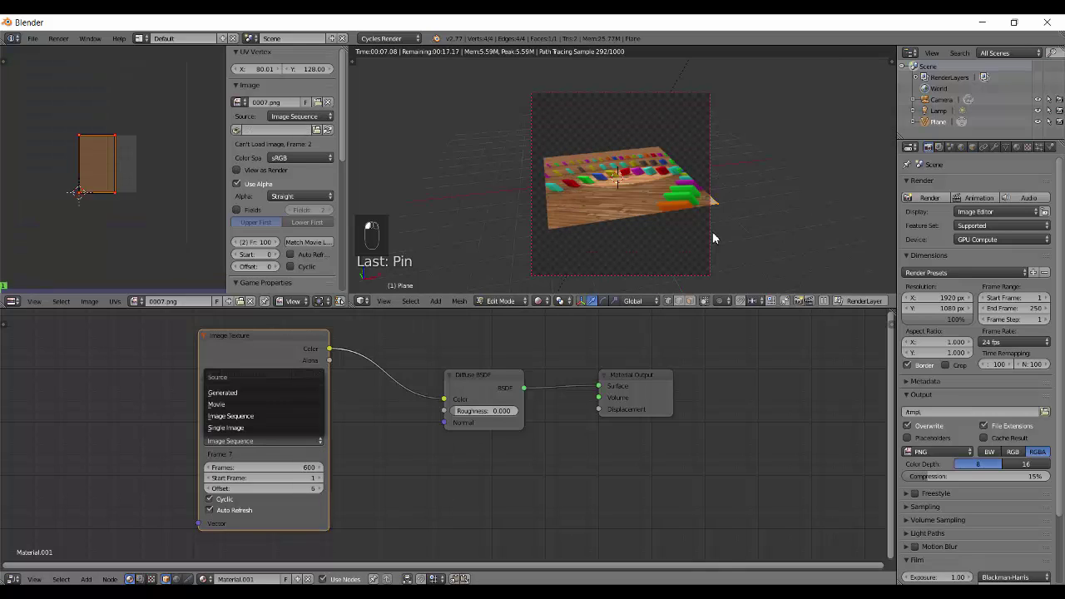
pyautogui.click(263, 403)
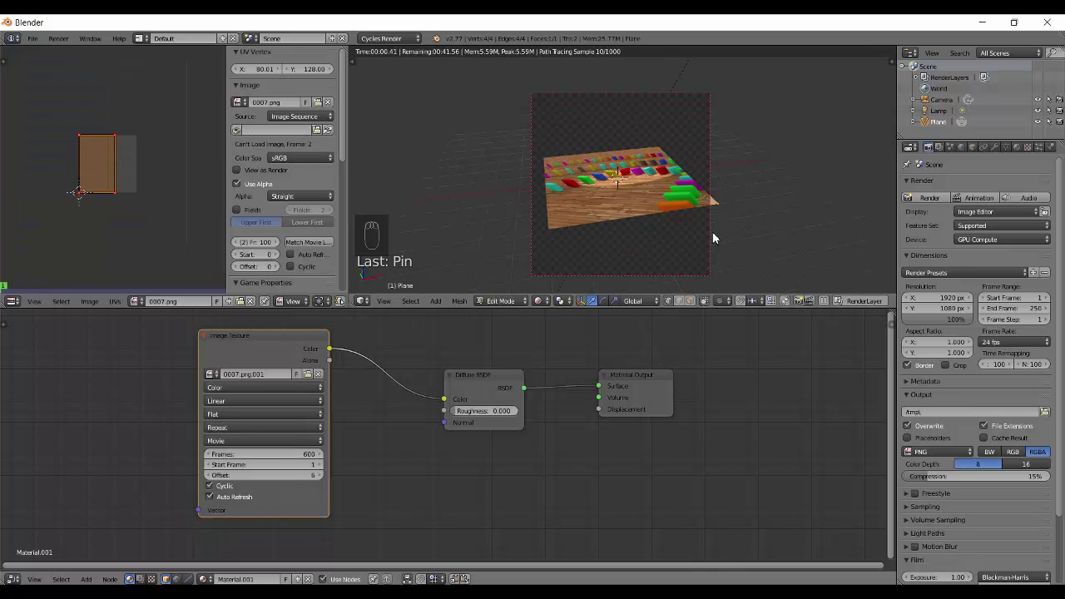
pyautogui.click(307, 373)
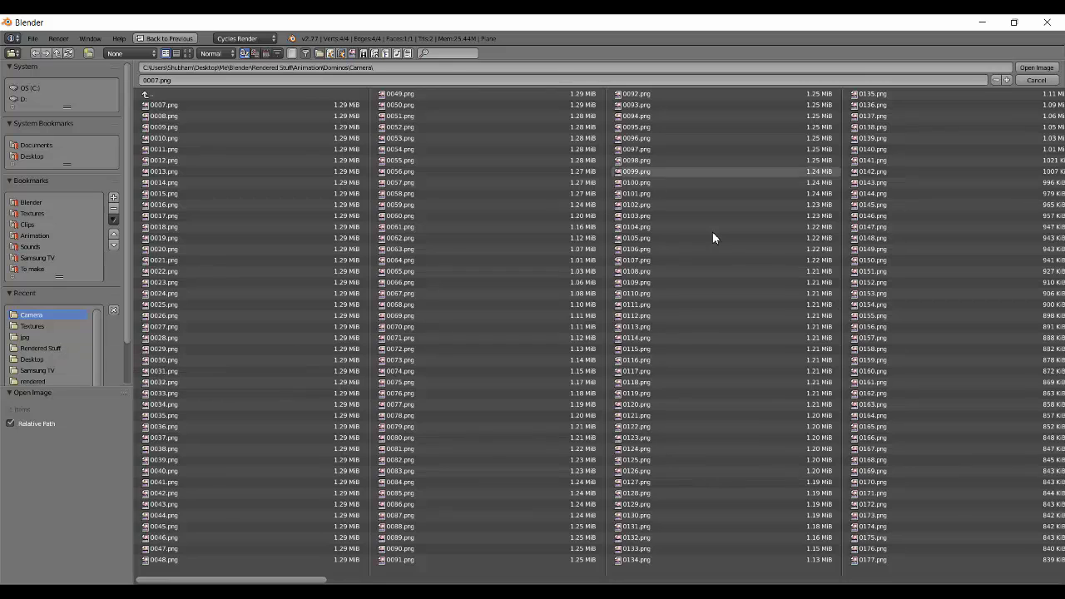
pyautogui.press('Return')
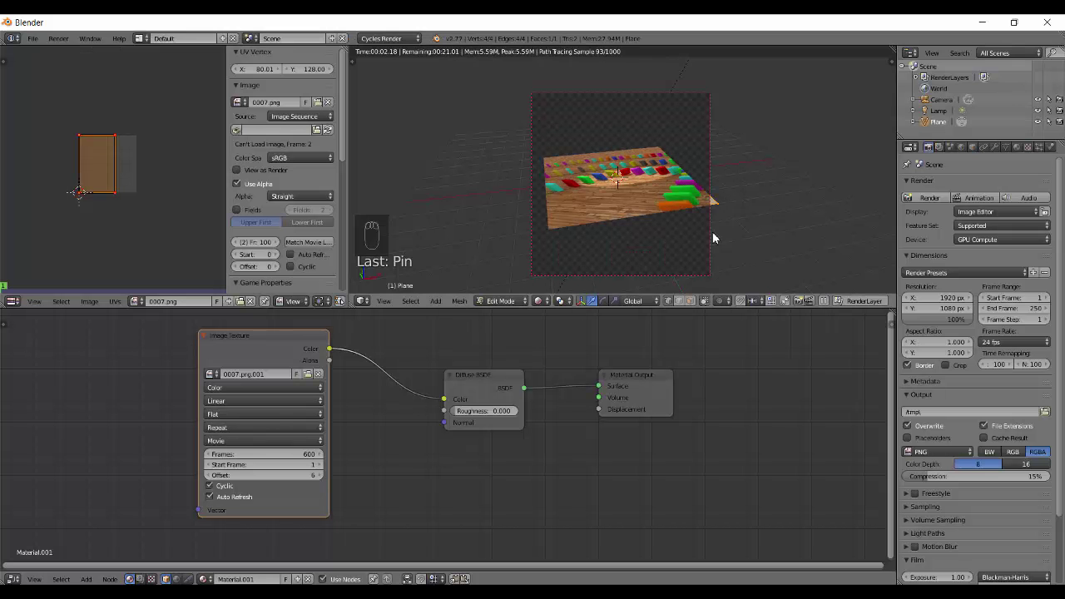
# Set the Image Texture node's source to Generated and display image 0007.png.001 in the UV editor.
pyautogui.click(263, 440)
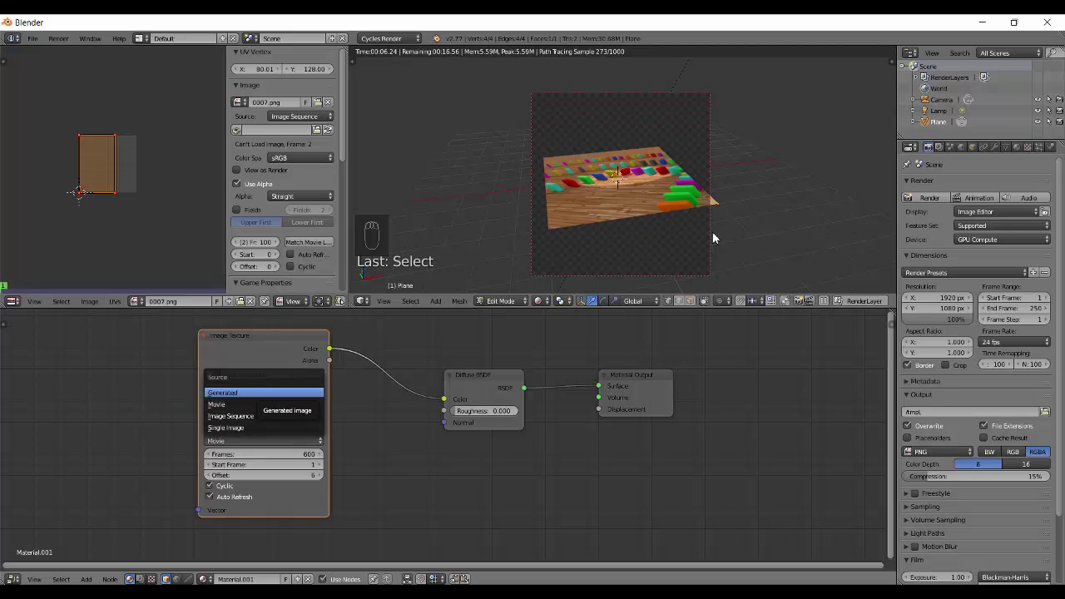
pyautogui.click(264, 391)
pyautogui.click(115, 301)
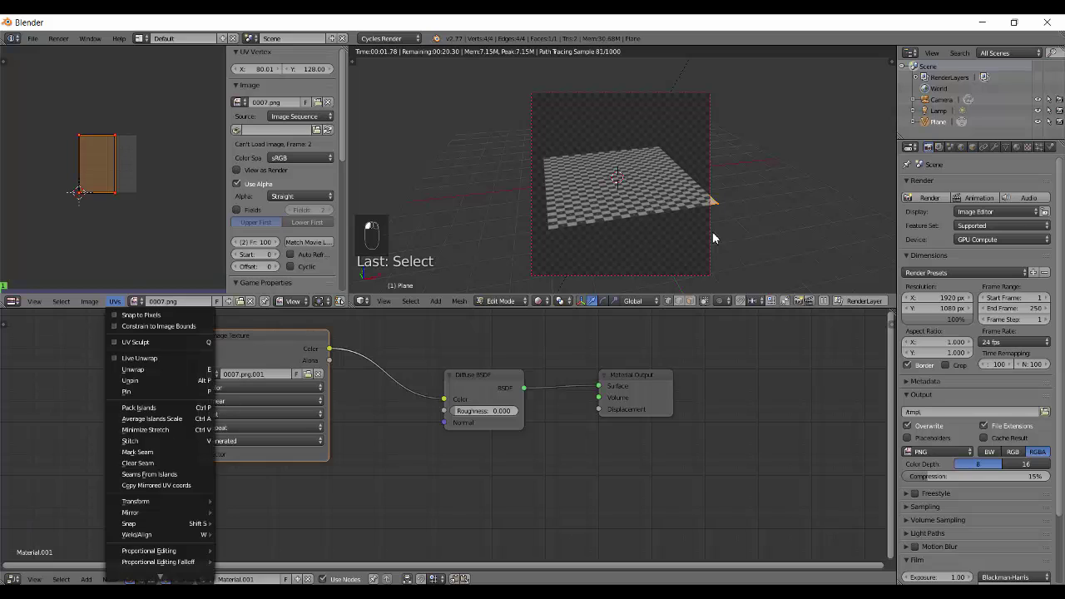
pyautogui.click(135, 301)
pyautogui.press('Down')
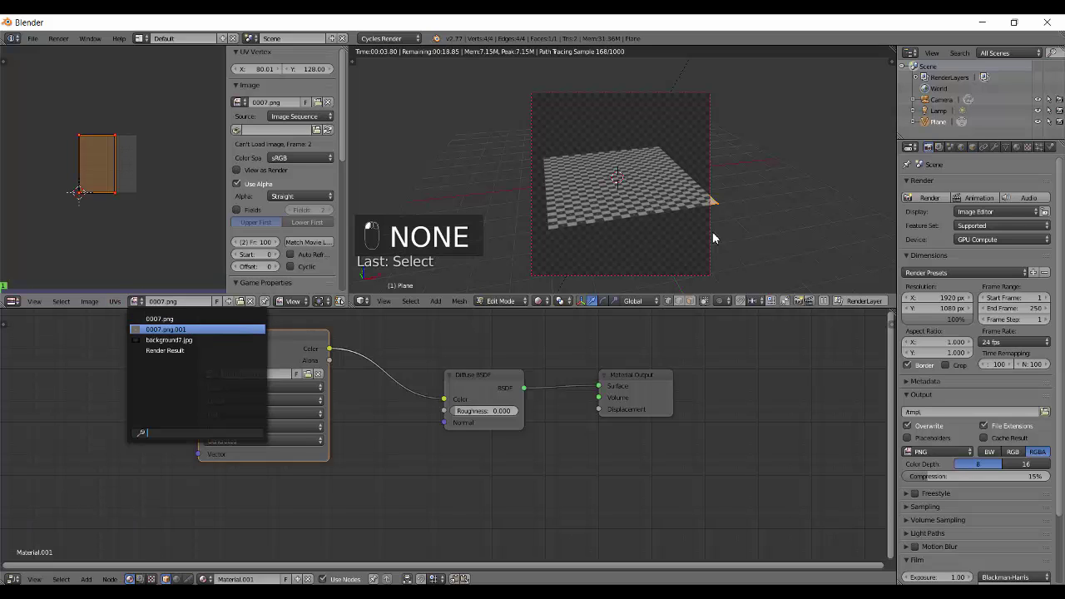
pyautogui.press('Return')
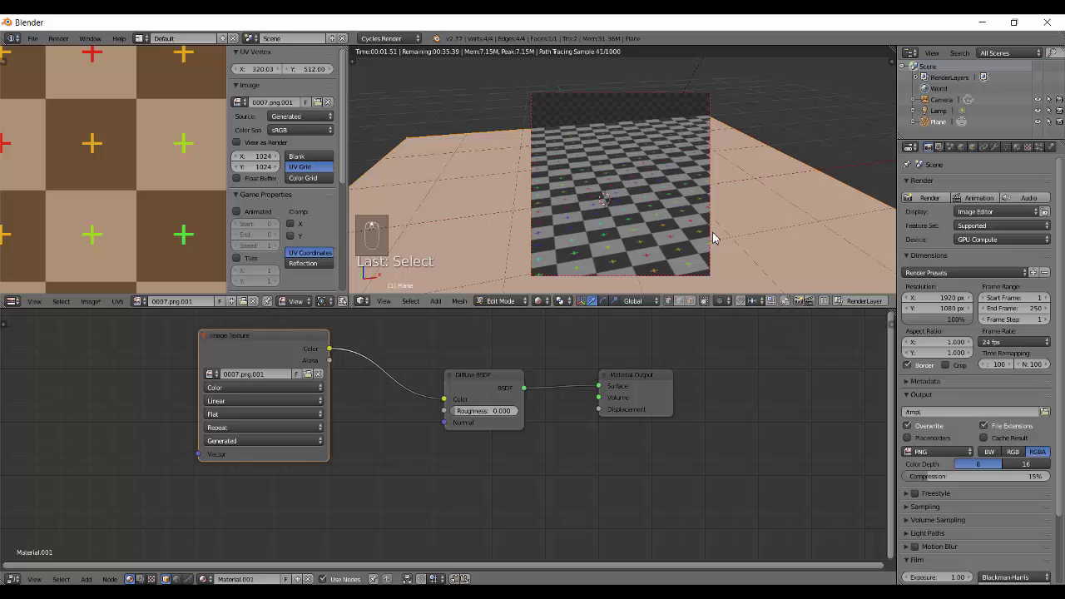
# Change the Image Texture node's source to Single Image.
pyautogui.scroll(-1, 713, 238)
pyautogui.moveTo(712, 238); pyautogui.dragTo(678, 240, button='middle')
pyautogui.click(263, 440)
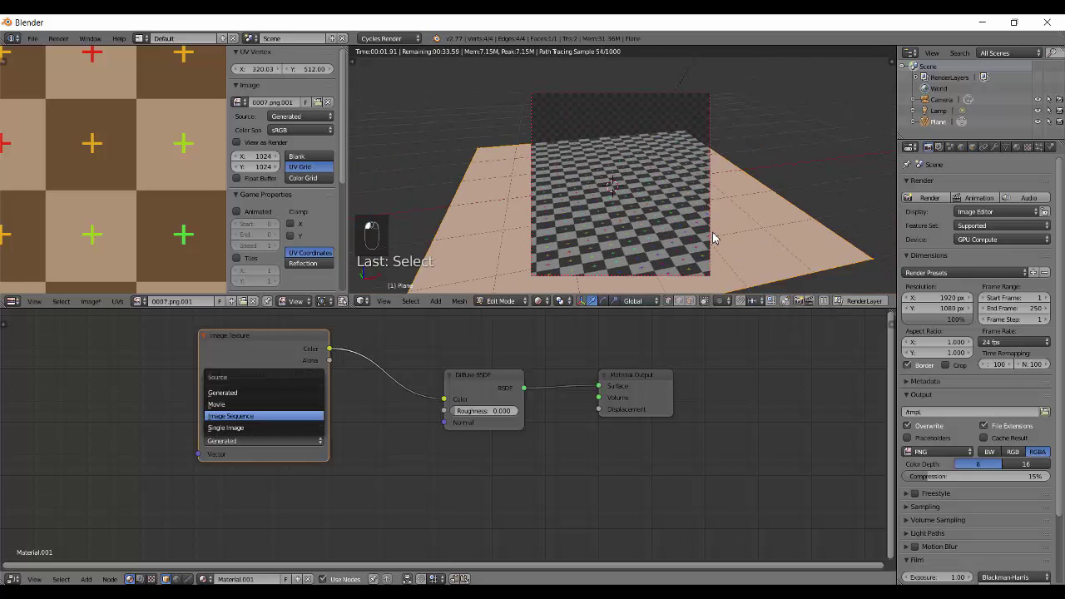
pyautogui.click(225, 427)
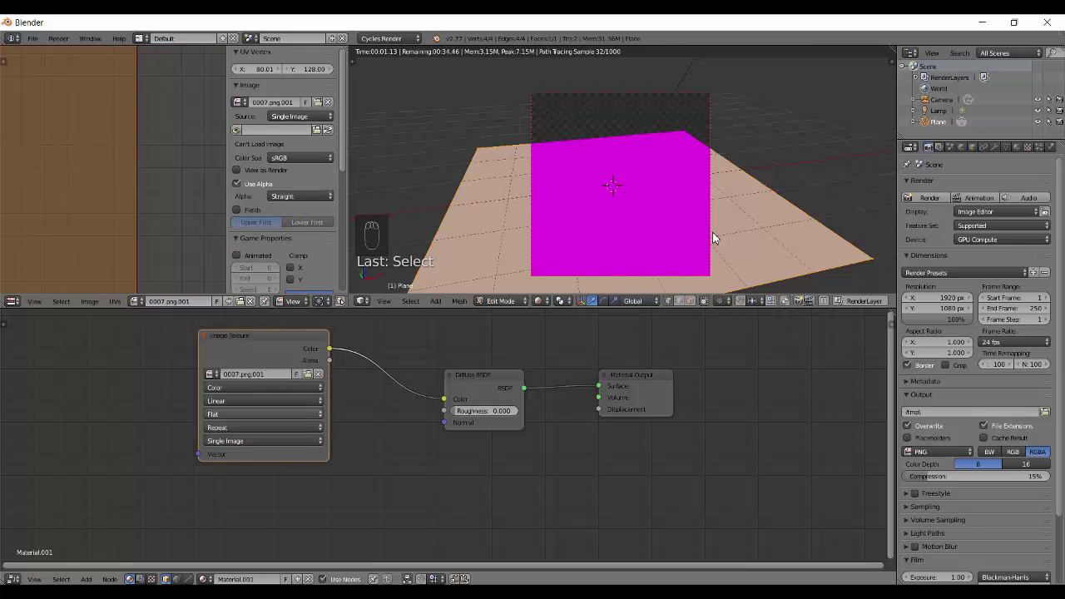
# Leave rendered shading and edit mode, delete the plane and clear the viewport's render border.
pyautogui.hotkey('shift', 'z')
pyautogui.press('Tab')
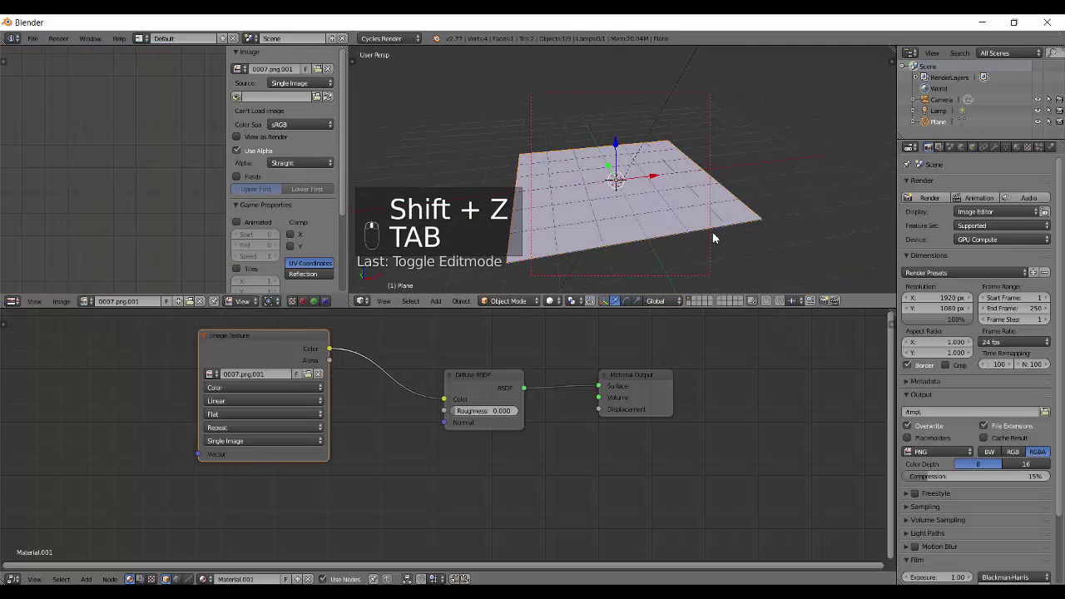
pyautogui.press('x')
pyautogui.click(632, 207)
pyautogui.hotkey('shift', 'a')
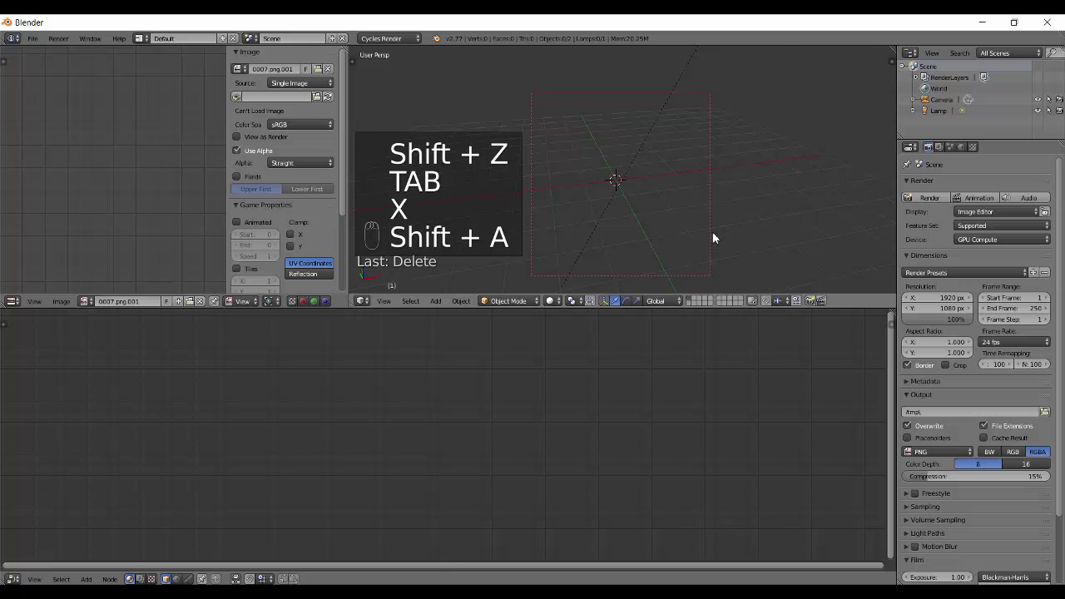
pyautogui.hotkey('ctrl', 'alt', 'b')
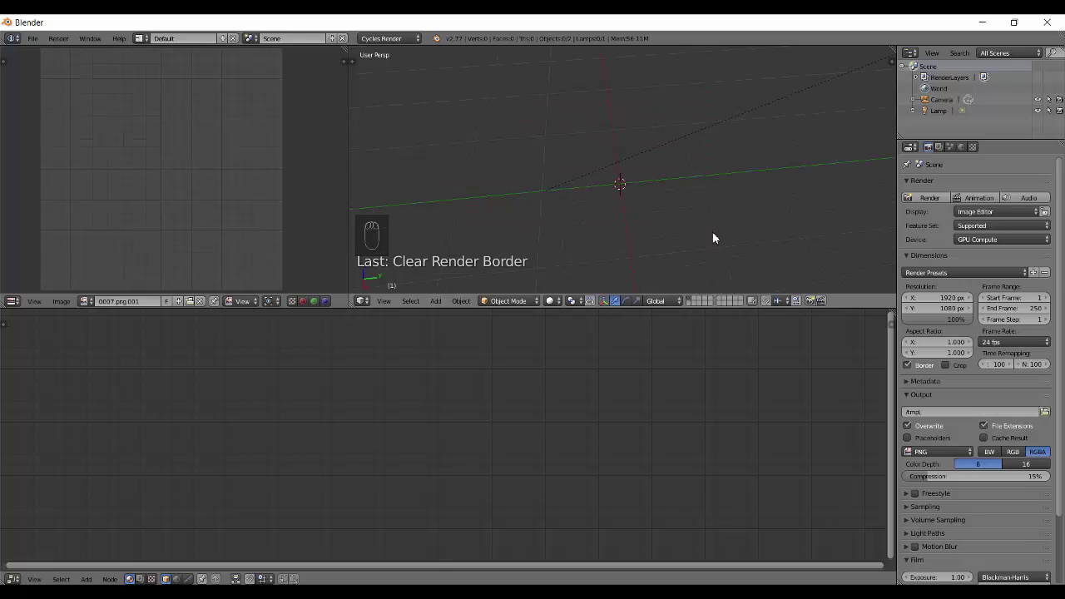
# Add a UV sphere to the scene.
pyautogui.hotkey('shift', 'a')
pyautogui.press('Return')
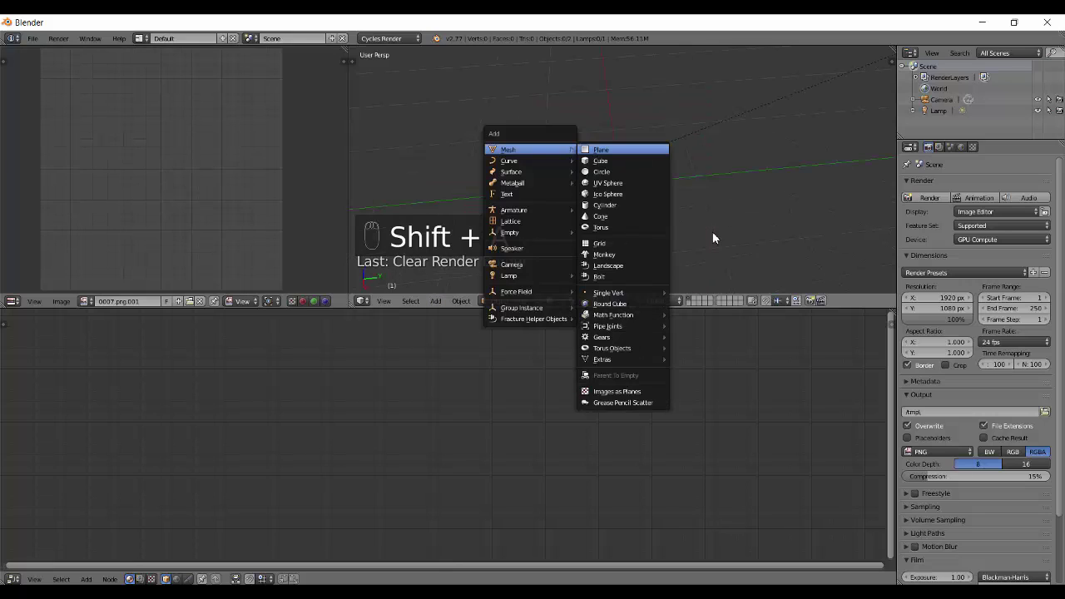
pyautogui.press('Down')
pyautogui.press('Down')
pyautogui.press('Down')
pyautogui.press('Return')
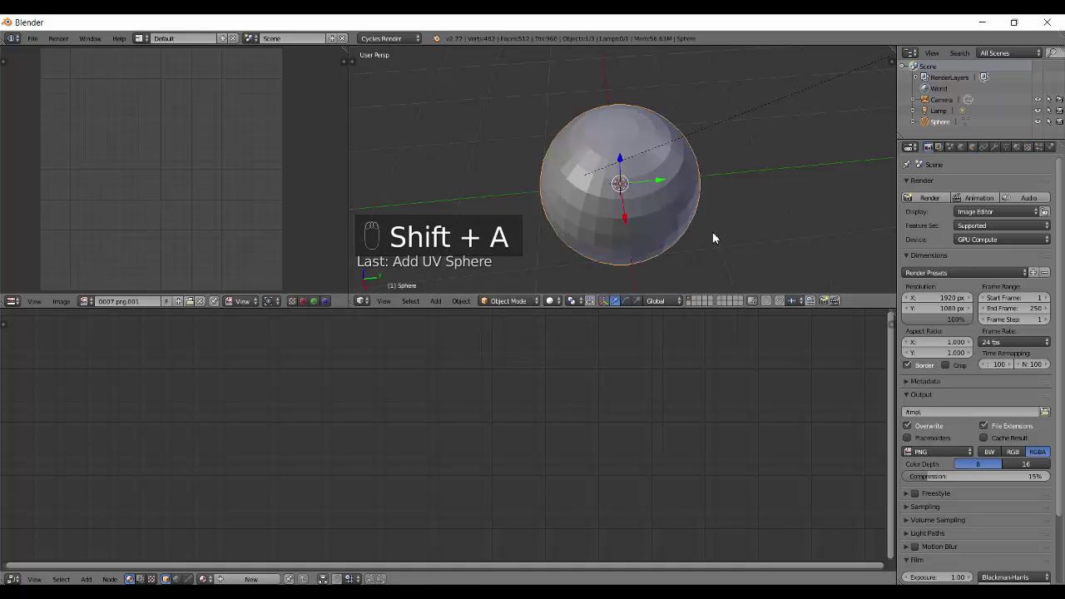
# Create a new material for the sphere and link a new Image Texture node's Color output to the Diffuse BSDF's Color input.
pyautogui.click(252, 579)
pyautogui.scroll(4, 216, 341)
pyautogui.moveTo(209, 333); pyautogui.dragTo(312, 380, button='middle')
pyautogui.hotkey('shift', 'a')
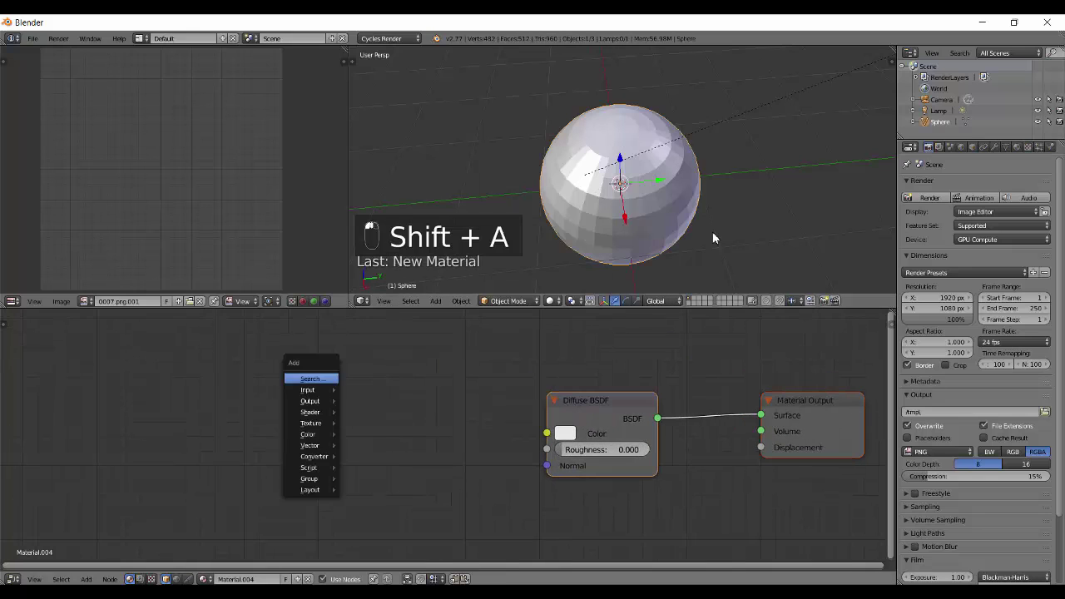
pyautogui.moveTo(310, 422)
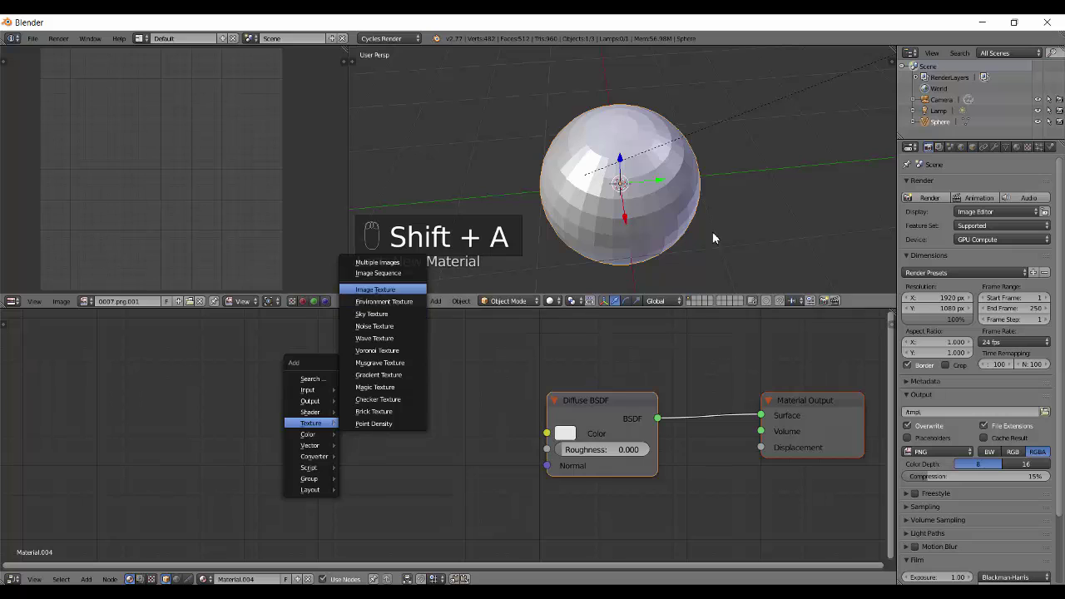
pyautogui.click(382, 289)
pyautogui.click(350, 466)
pyautogui.moveTo(401, 434); pyautogui.dragTo(546, 433)
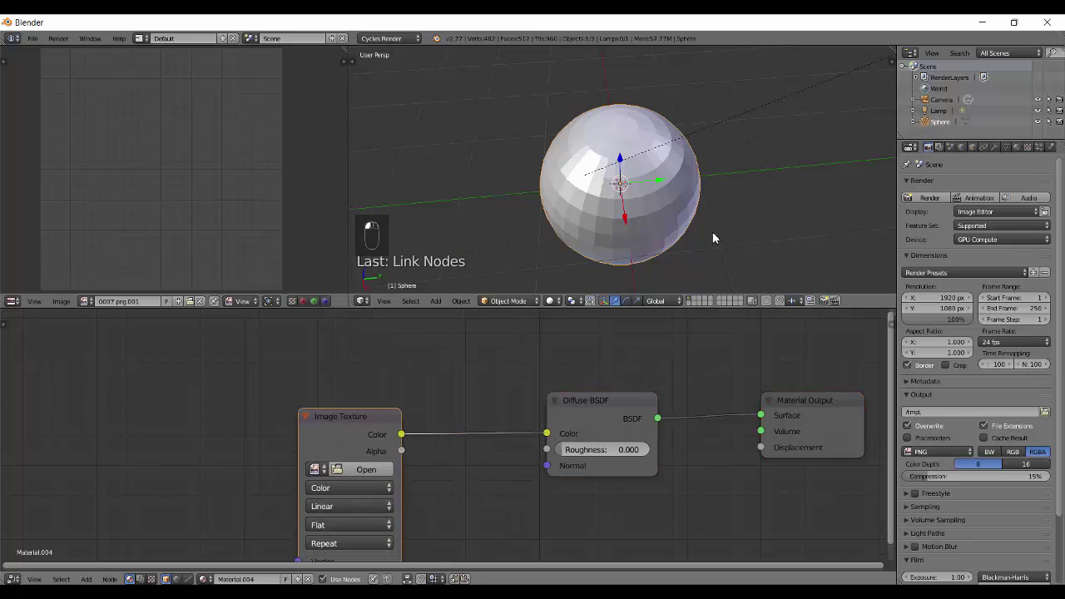
pyautogui.moveTo(349, 415); pyautogui.dragTo(306, 352)
# Load brazuca.jpg from the Textures folder into the Image Texture node, browsing the files as thumbnails.
pyautogui.click(323, 405)
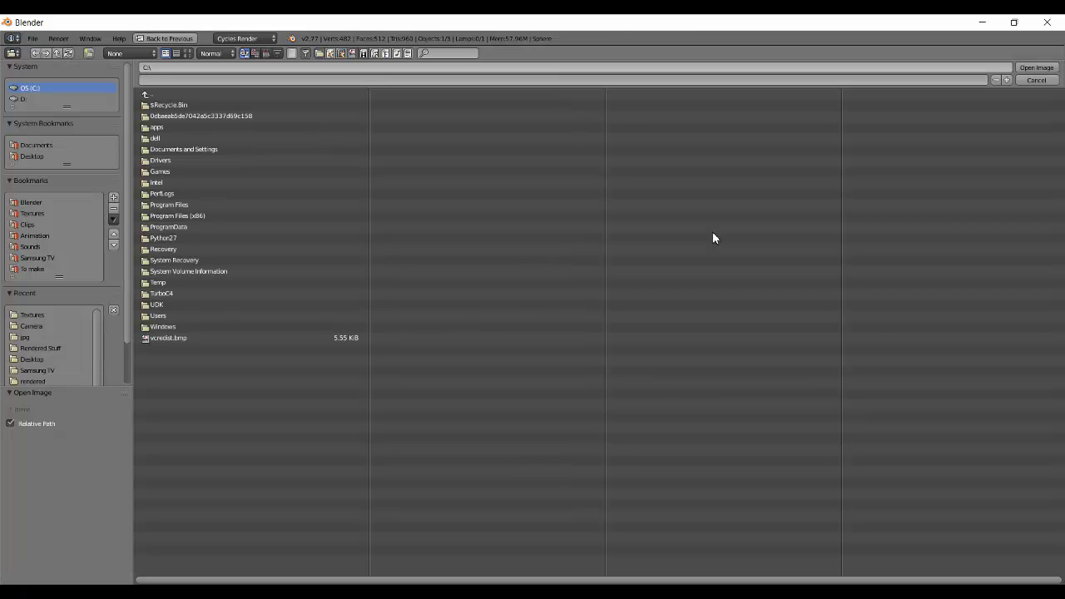
pyautogui.click(188, 52)
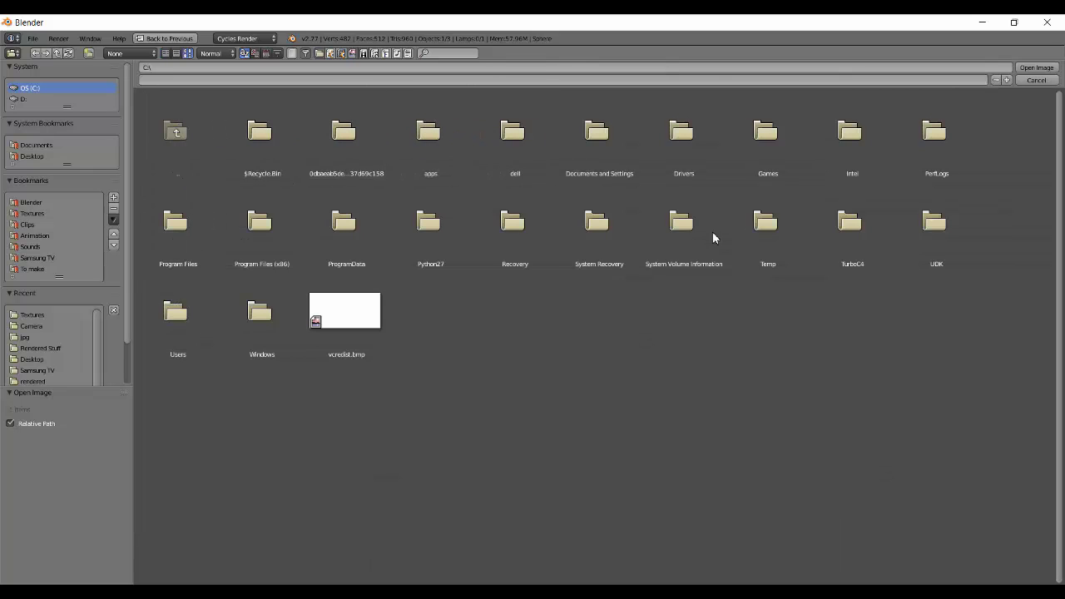
pyautogui.click(33, 214)
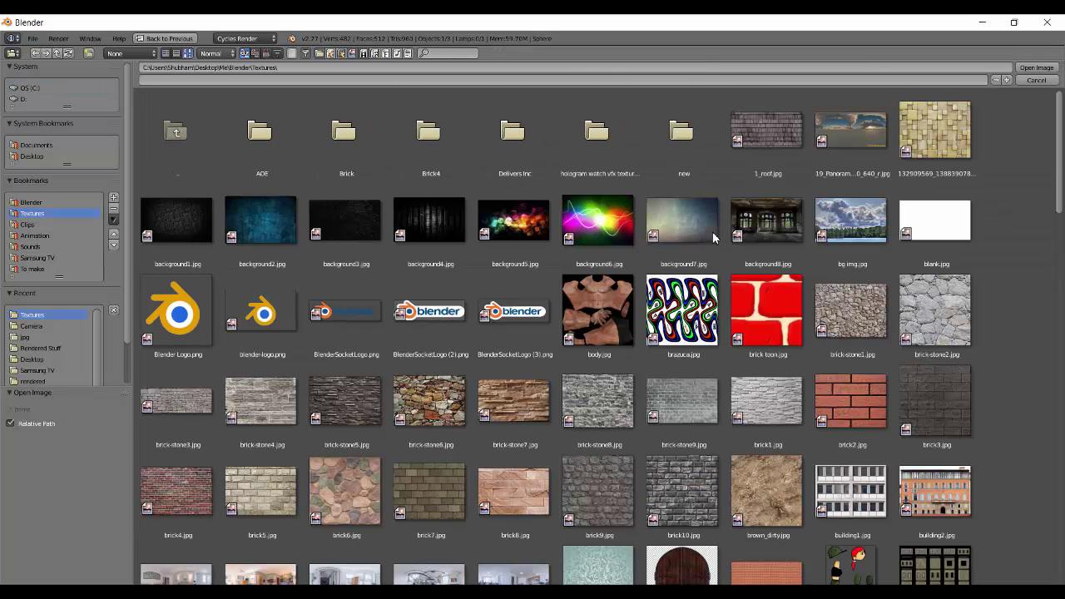
pyautogui.scroll(-1, 761, 266)
pyautogui.scroll(-2, 714, 237)
pyautogui.scroll(1, 714, 237)
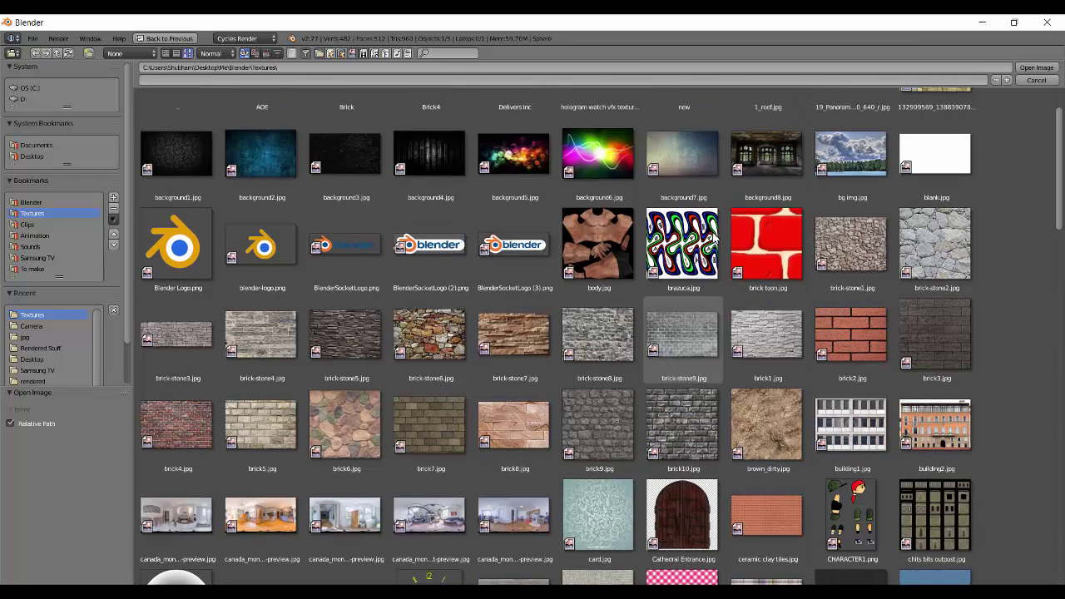
pyautogui.click(714, 237)
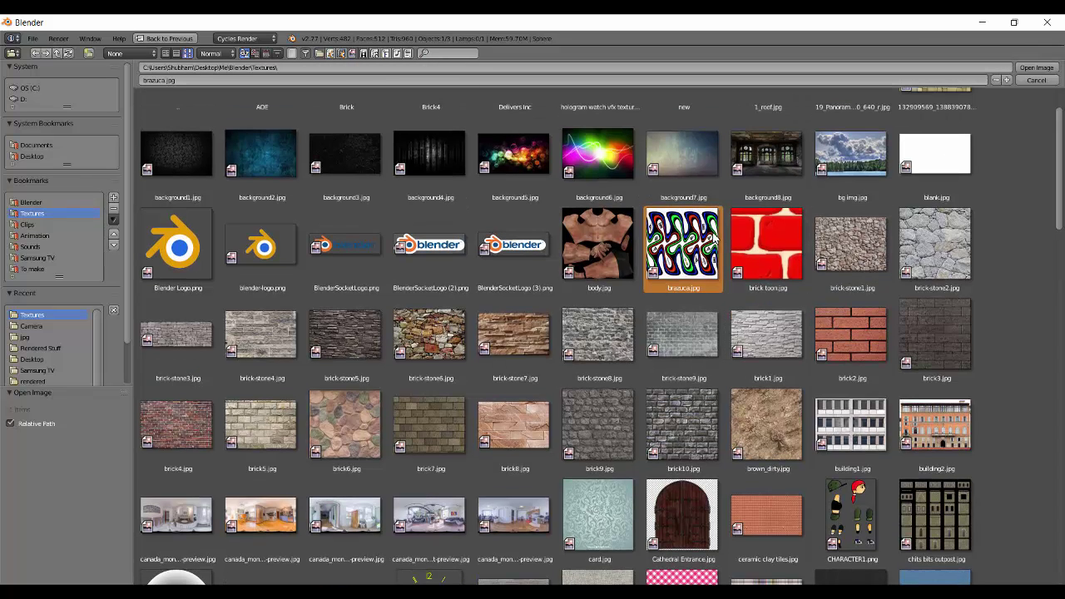
pyautogui.click(1036, 68)
# Display brazuca.jpg in the image editor.
pyautogui.click(12, 301)
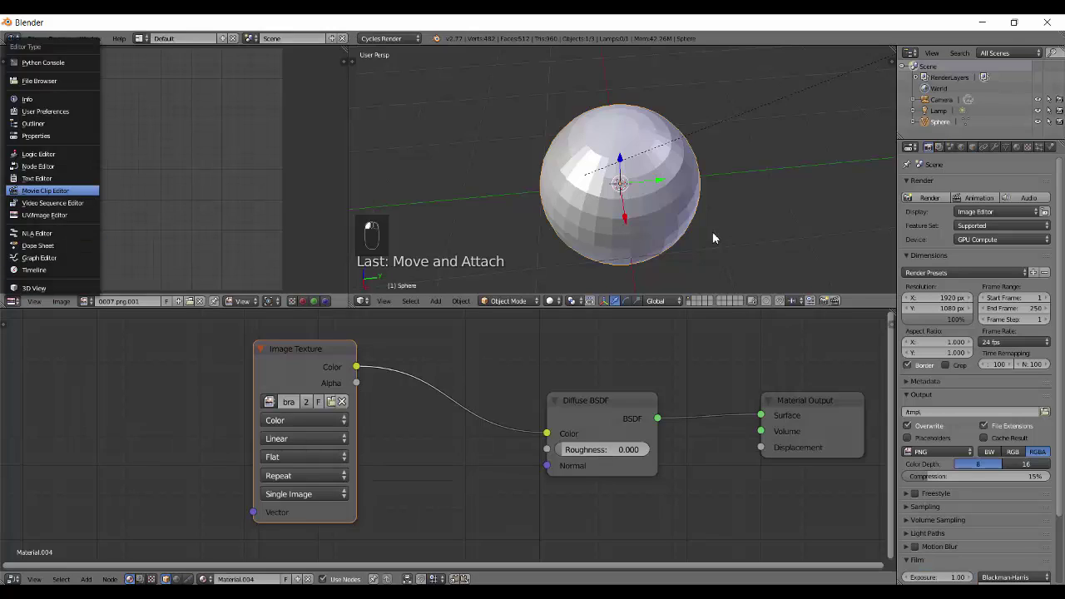
pyautogui.click(50, 190)
pyautogui.click(86, 301)
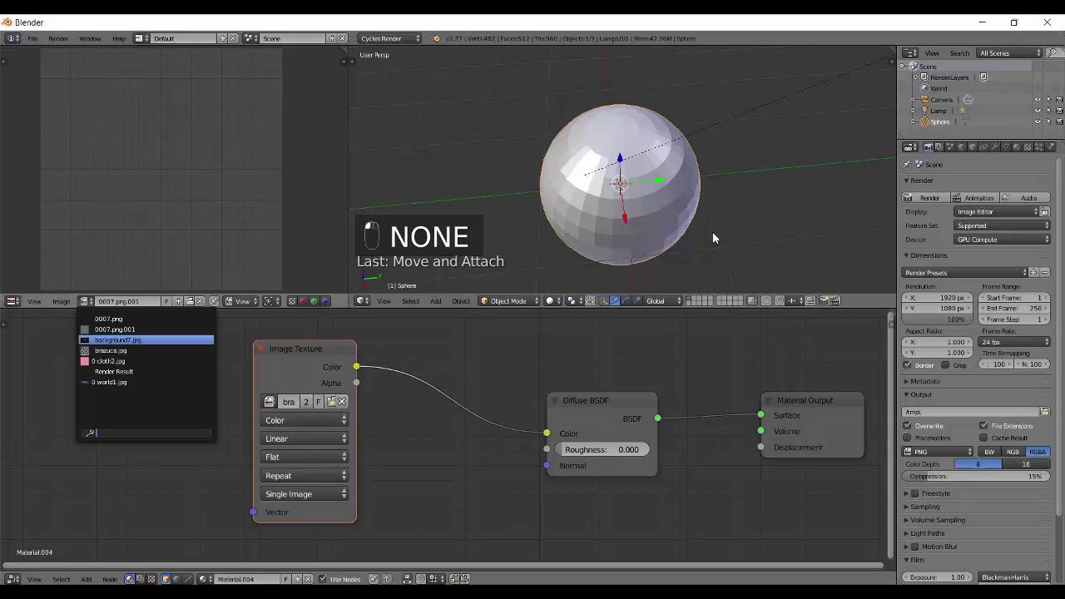
pyautogui.click(124, 349)
pyautogui.scroll(-5, 175, 169)
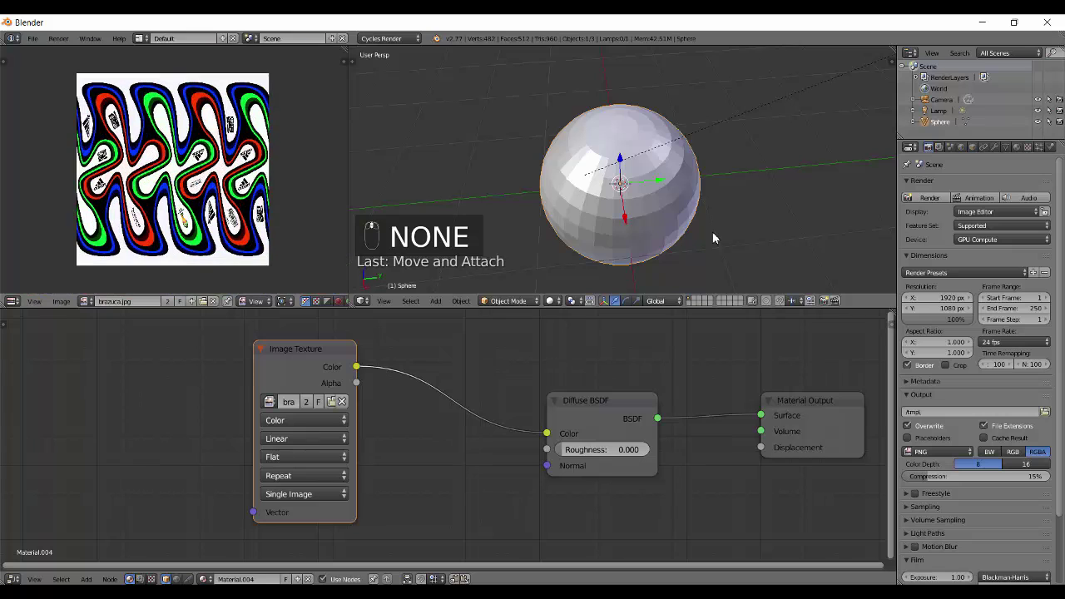
pyautogui.scroll(2, 175, 174)
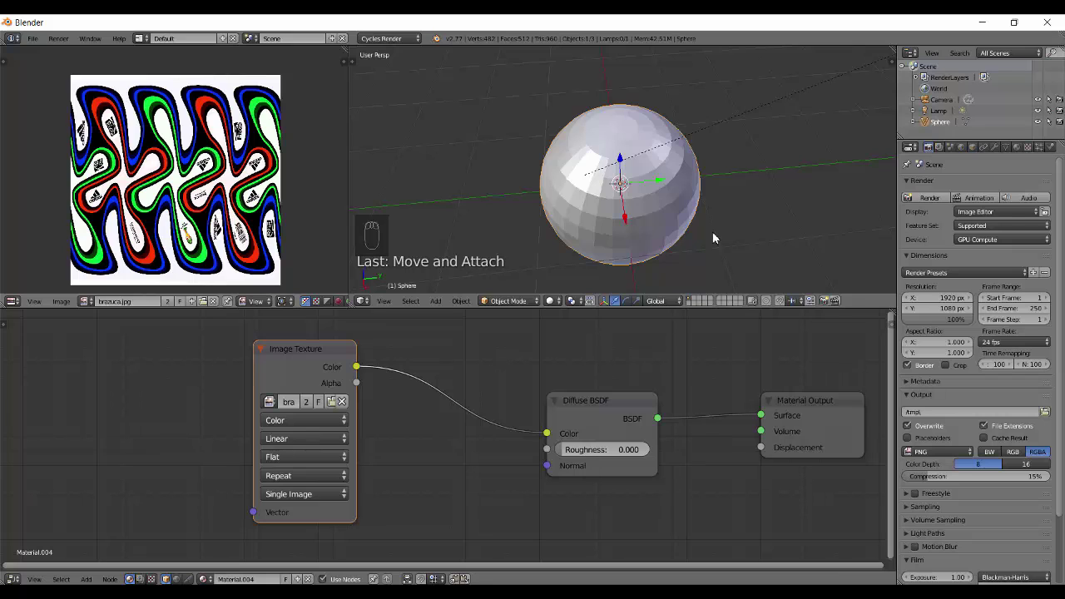
# Open world2.jpg from the Textures folder in the image editor and fit the whole map in view.
pyautogui.click(202, 301)
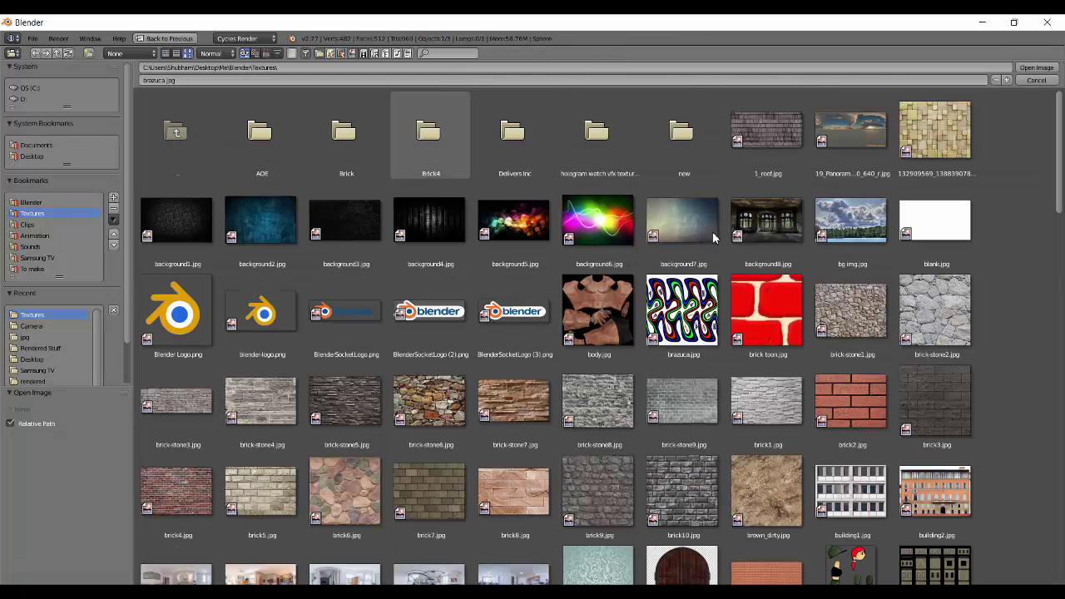
pyautogui.scroll(-8, 713, 238)
pyautogui.scroll(-20, 713, 238)
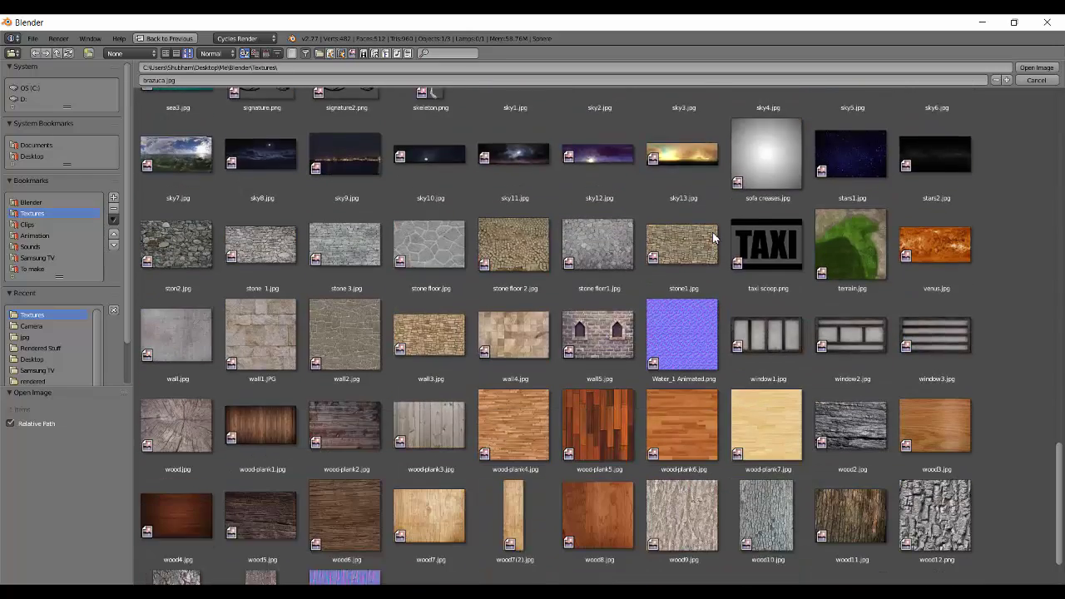
pyautogui.click(598, 532)
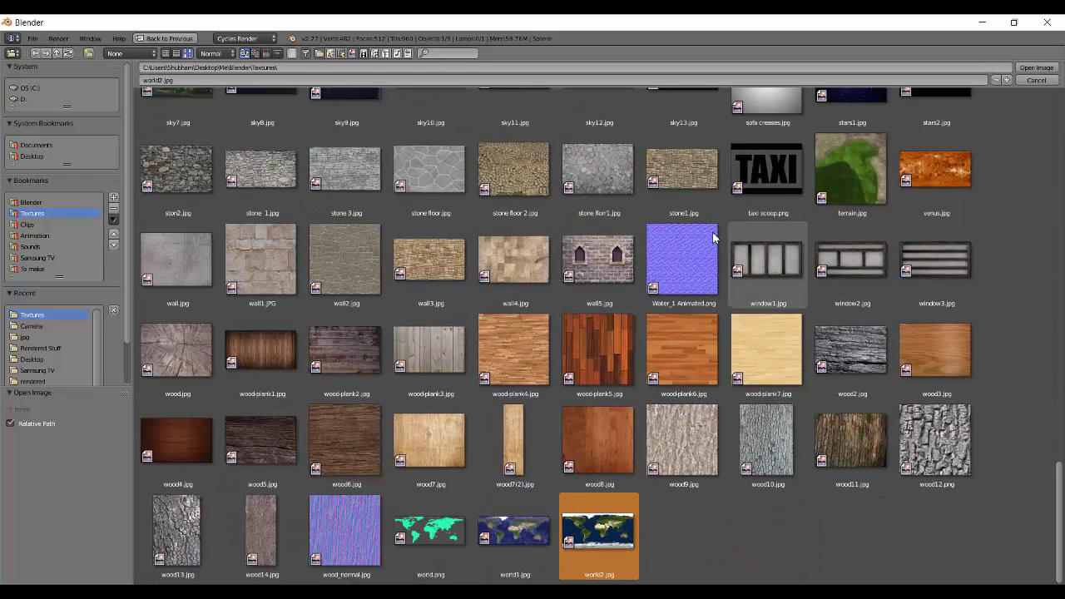
pyautogui.press('Return')
pyautogui.scroll(9, 175, 171)
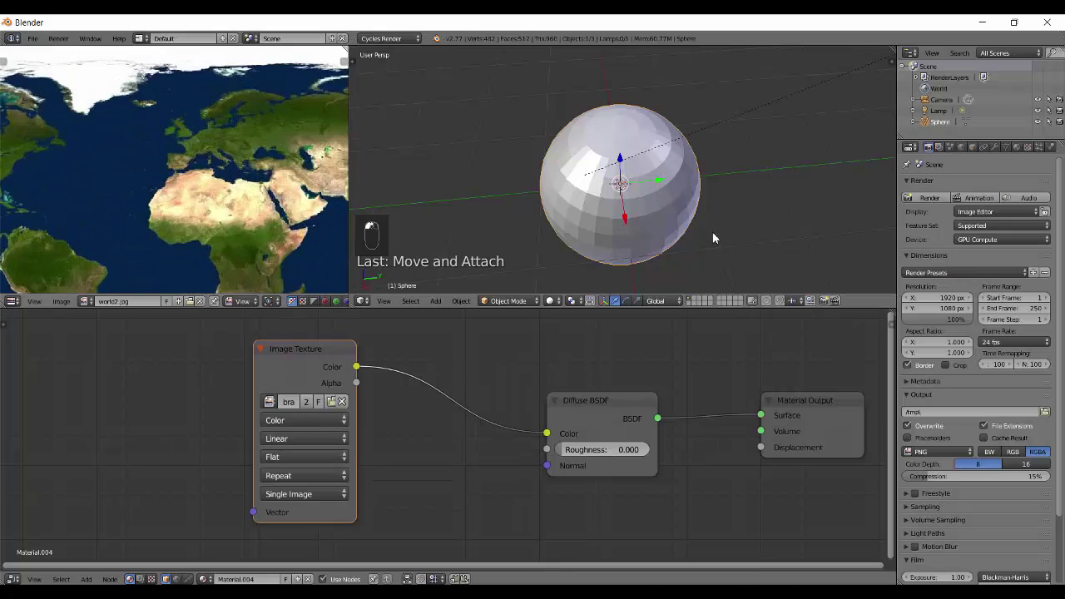
pyautogui.scroll(-4, 175, 171)
pyautogui.moveTo(175, 171)
pyautogui.mouseDown(button='middle')
pyautogui.moveTo(153, 157)
pyautogui.moveTo(167, 161)
pyautogui.mouseUp(button='middle')
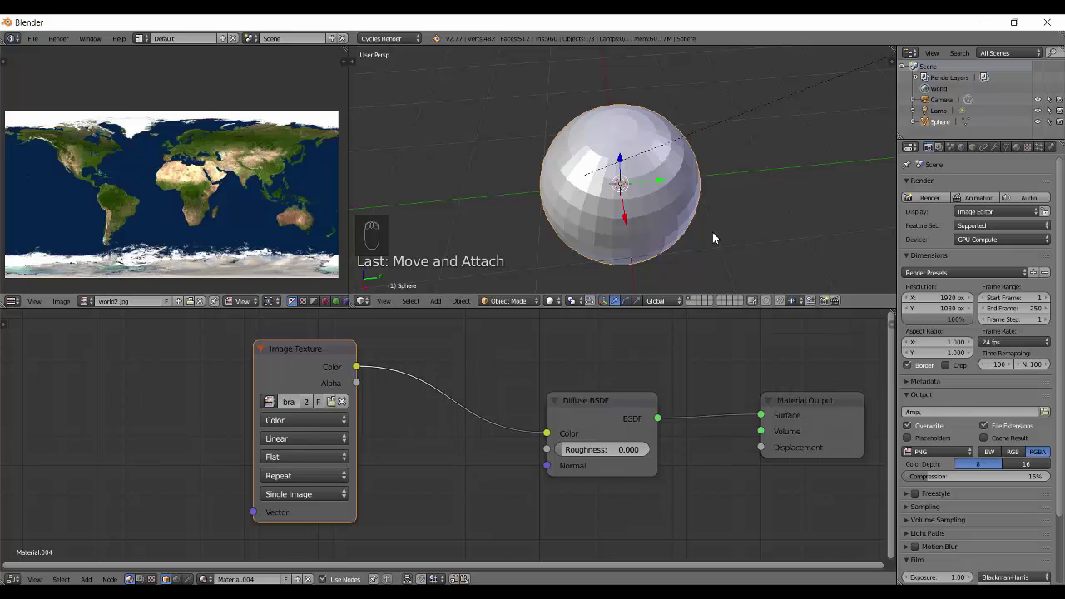
# Switch the image editor from world2.jpg to brazuca.jpg and zoom out to show the image.
pyautogui.click(85, 301)
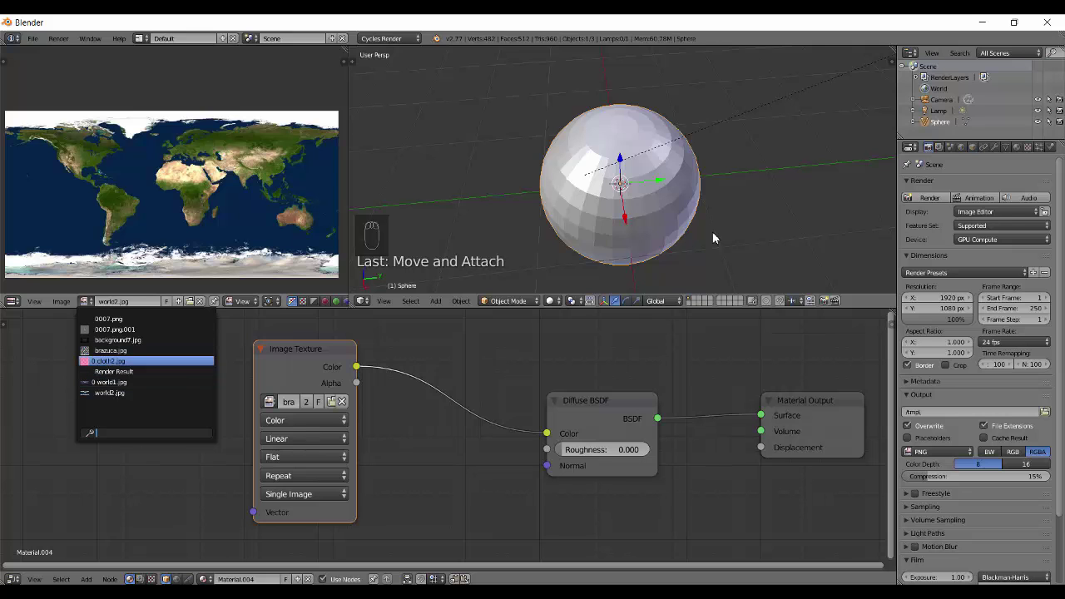
pyautogui.click(110, 350)
pyautogui.scroll(-2, 174, 171)
pyautogui.moveTo(195, 158)
pyautogui.mouseDown(button='middle')
pyautogui.moveTo(168, 176)
pyautogui.moveTo(195, 165)
pyautogui.mouseUp(button='middle')
pyautogui.scroll(-2, 170, 173)
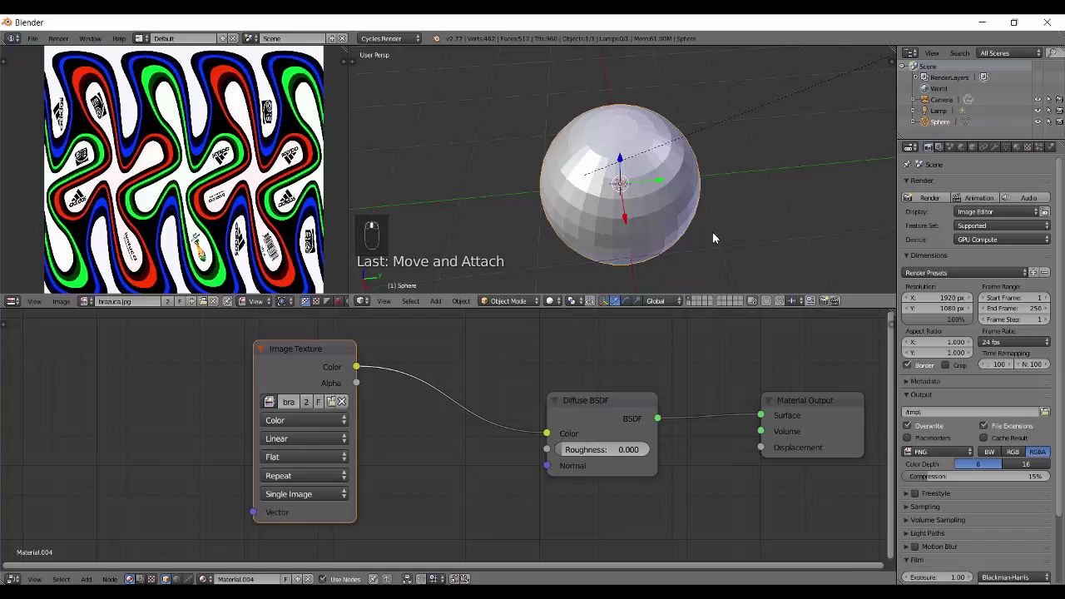
# Preview the sphere in rendered shading and set the Image Texture node's projection to Sphere.
pyautogui.hotkey('shift', 'z')
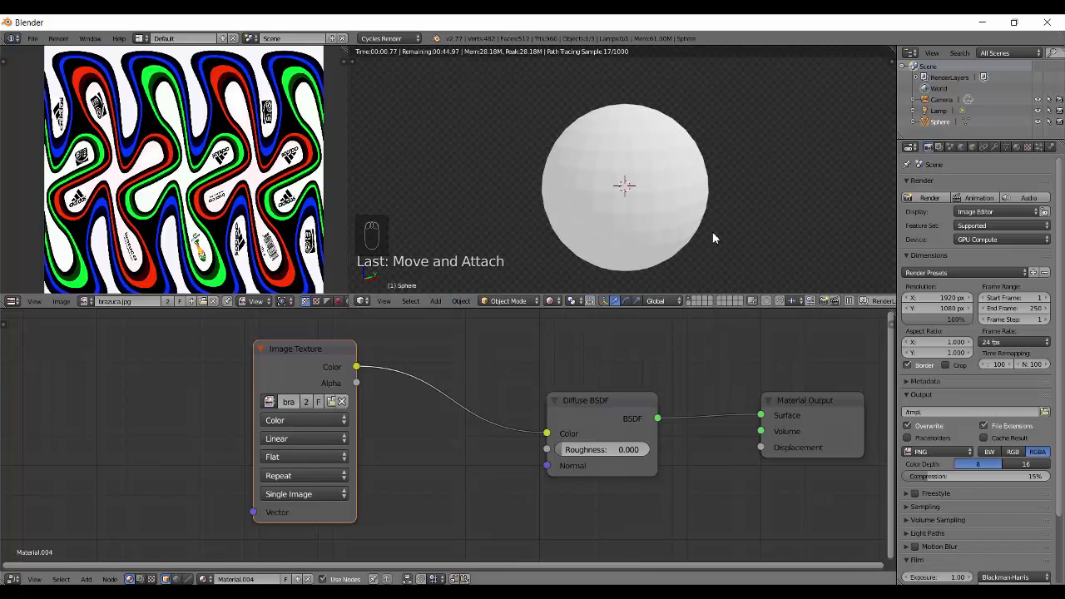
pyautogui.click(305, 476)
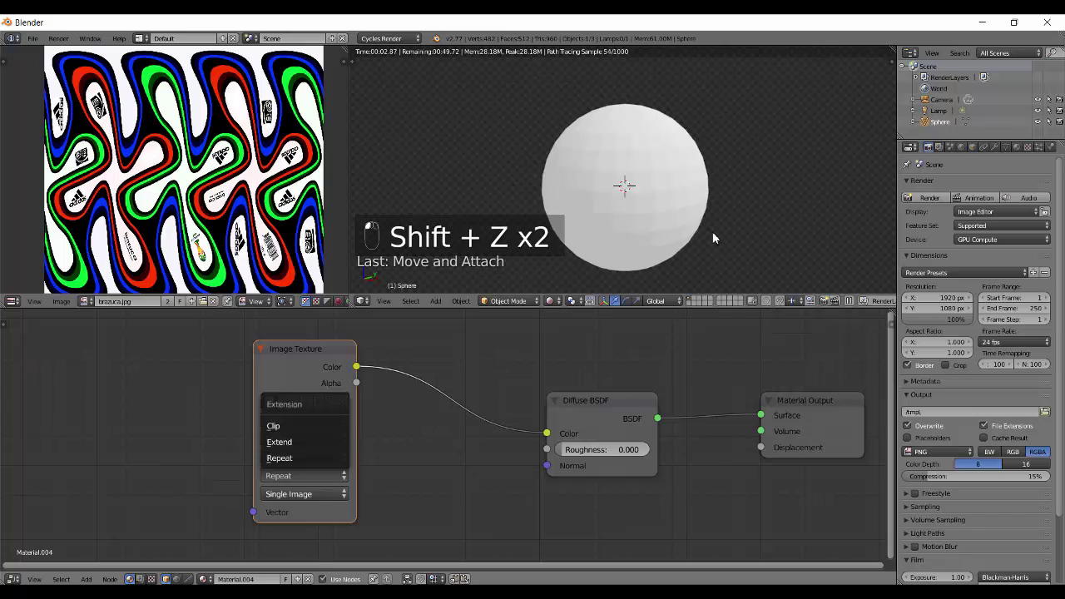
pyautogui.click(304, 457)
pyautogui.click(304, 457)
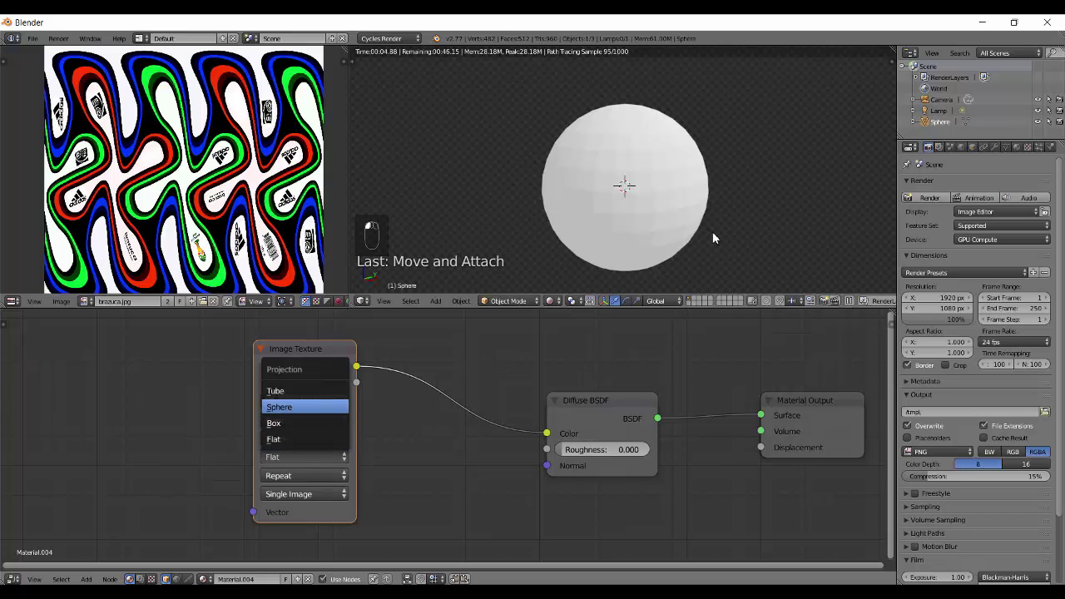
pyautogui.click(304, 407)
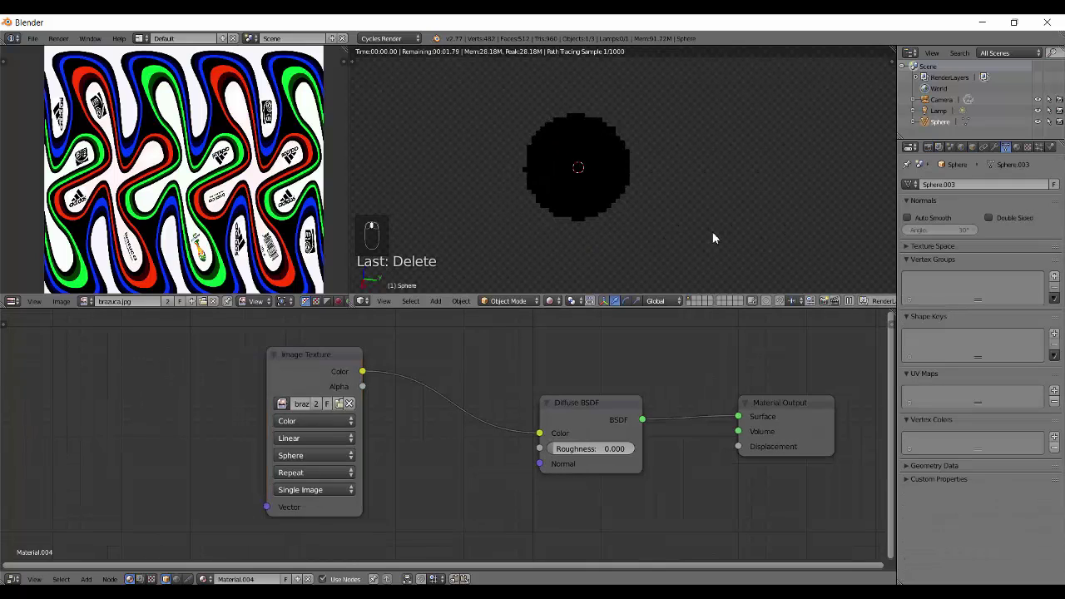
# Return the viewport to solid shading and add Texture Coordinate and Mapping nodes ahead of the Image Texture node with Node Wrangler's Texture Setup.
pyautogui.hotkey('shift', 'z')
pyautogui.moveTo(713, 239); pyautogui.dragTo(713, 239, button='middle')
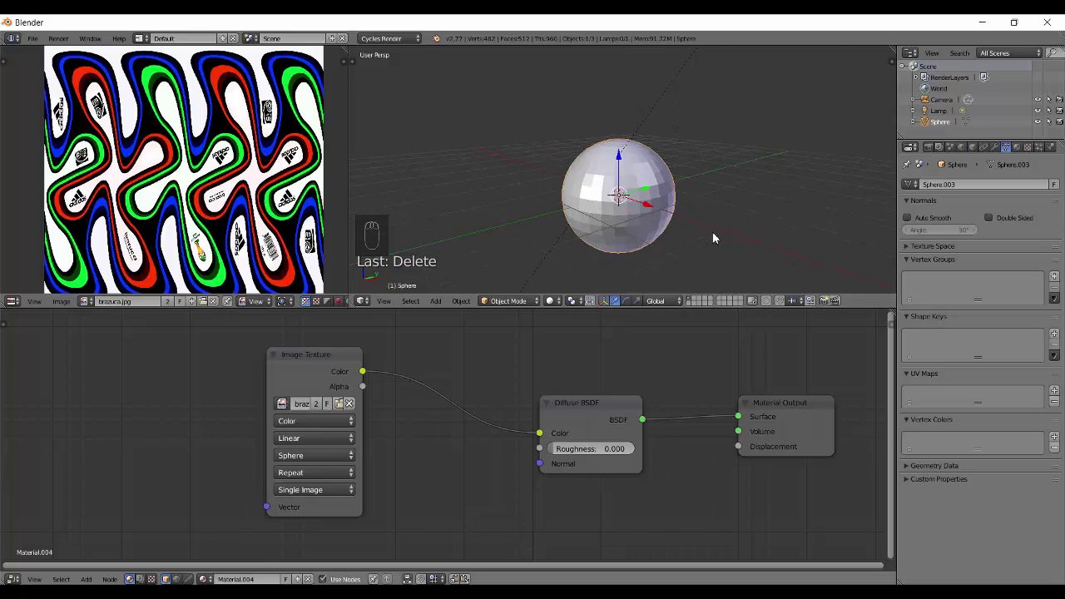
pyautogui.click(314, 355)
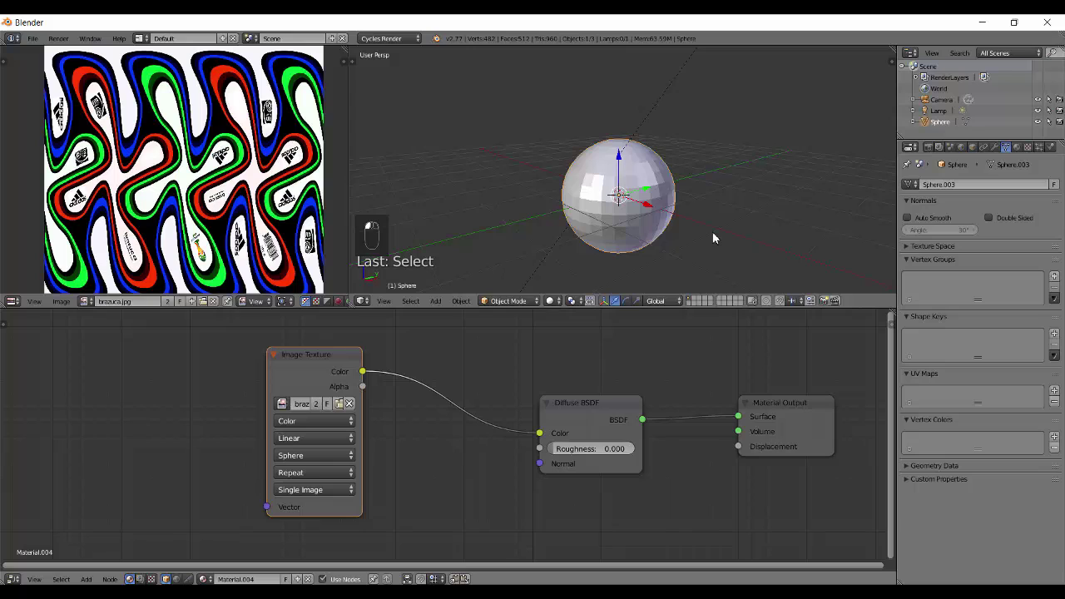
pyautogui.hotkey('ctrl', 't')
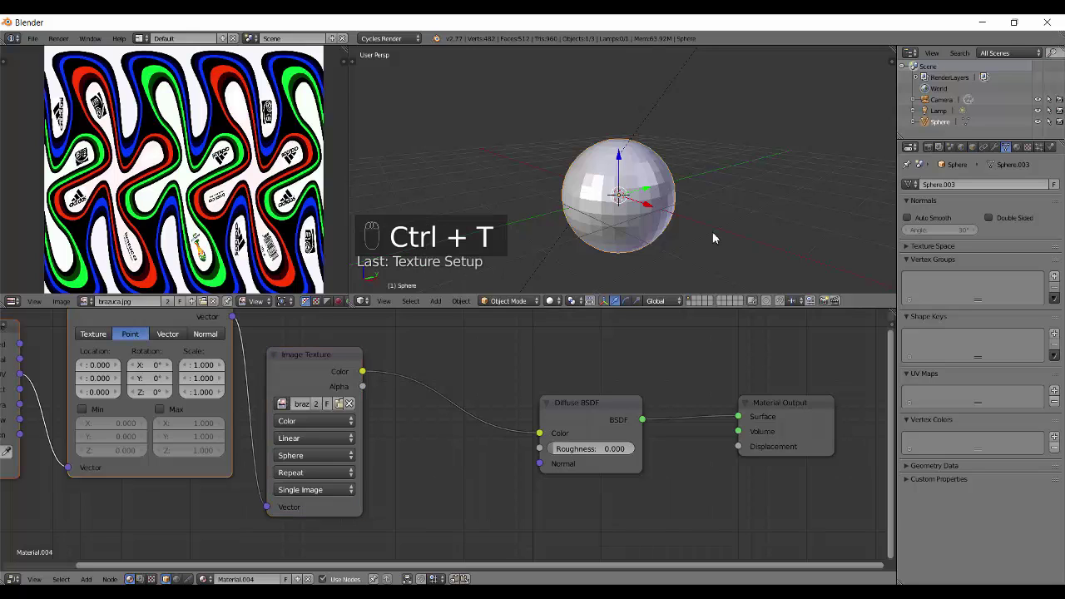
pyautogui.press('g')
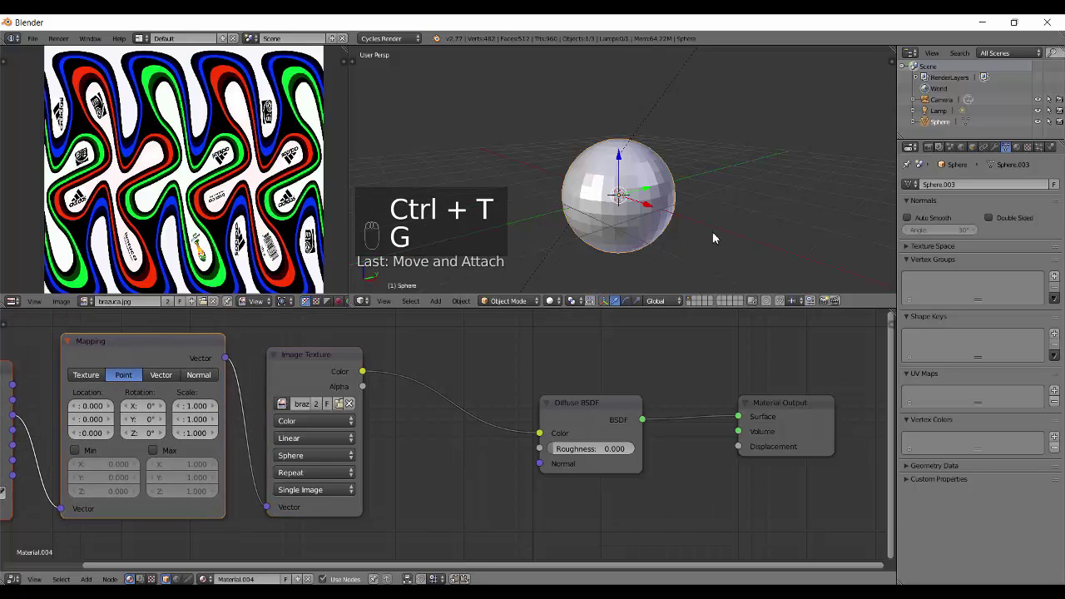
pyautogui.scroll(1, 440, 426)
pyautogui.scroll(-8, 444, 432)
pyautogui.scroll(4, 443, 432)
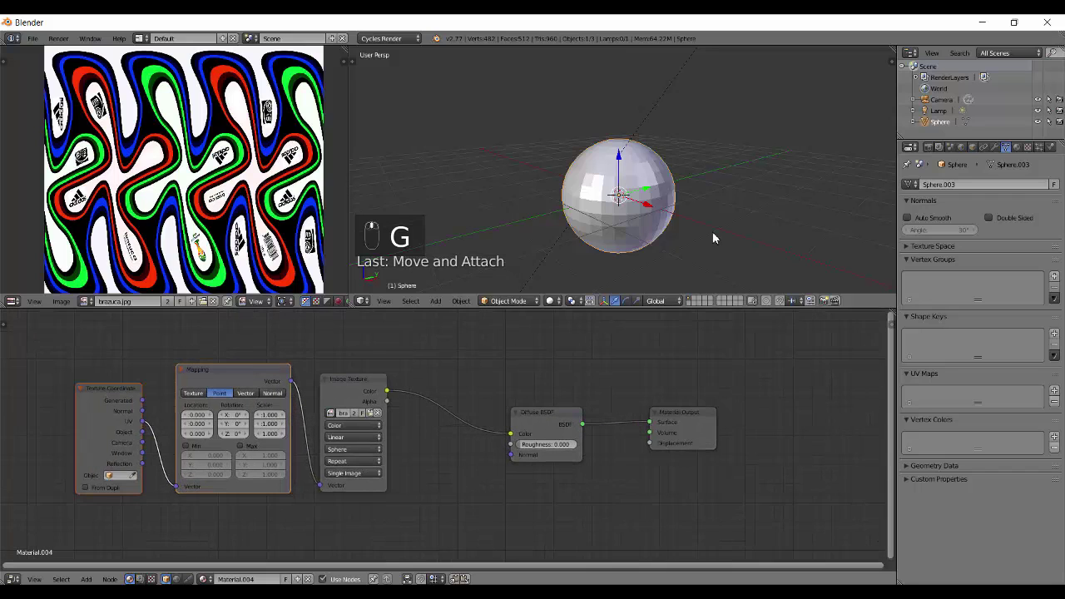
pyautogui.moveTo(444, 433); pyautogui.dragTo(496, 430, button='middle')
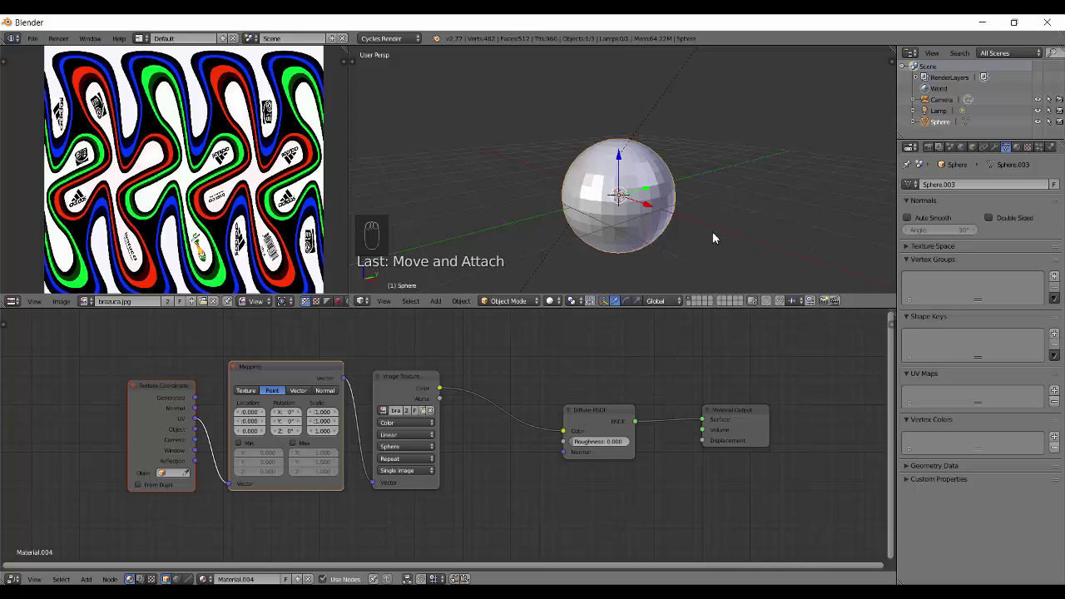
# Link the Texture Coordinate node's Generated output to the Mapping node's Vector input and preview the sphere in rendered shading.
pyautogui.moveTo(195, 397); pyautogui.dragTo(201, 372)
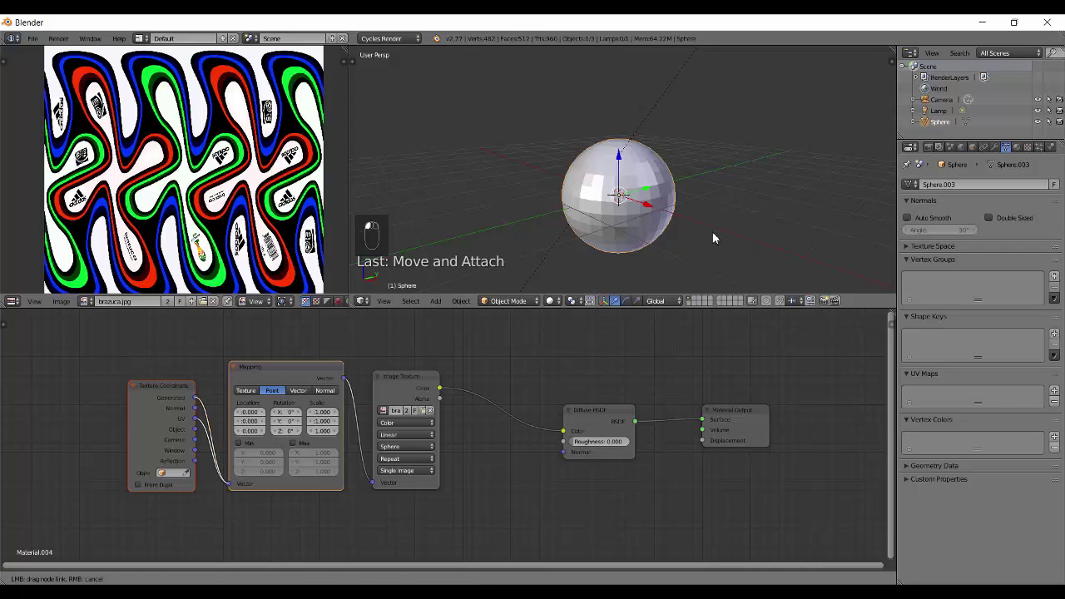
pyautogui.moveTo(229, 482); pyautogui.dragTo(229, 483)
pyautogui.hotkey('shift', 'z')
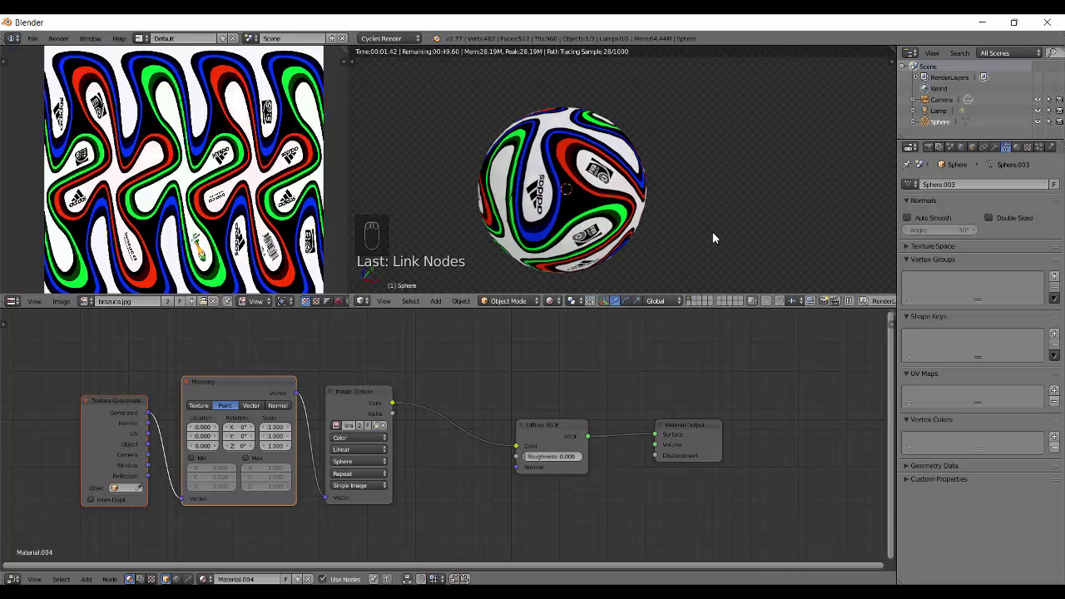
pyautogui.hotkey('shift', 'z')
pyautogui.hotkey('shift', 'z')
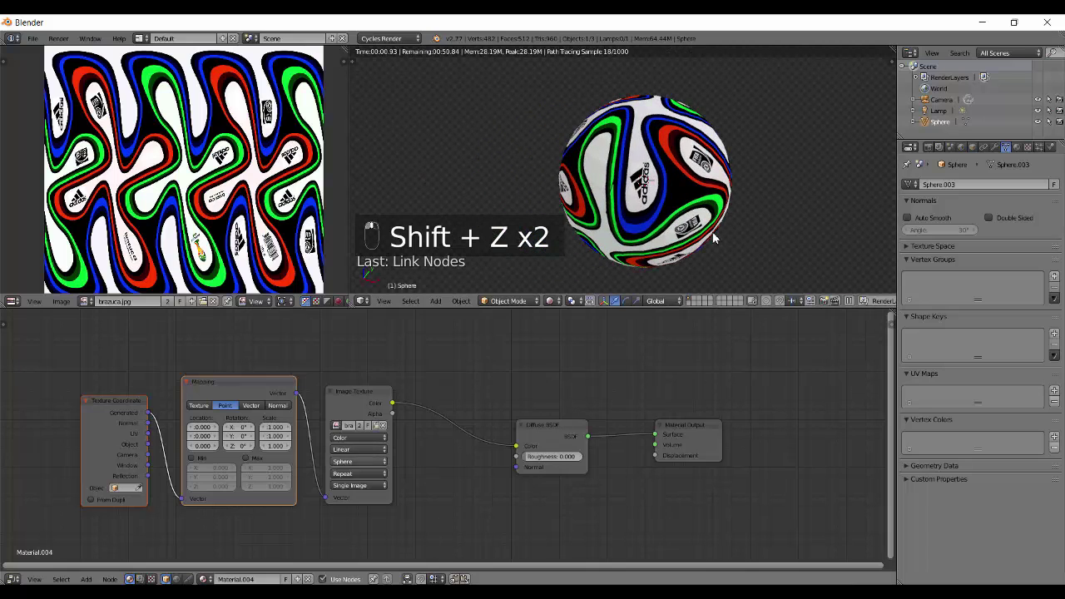
# Try the Image Texture node's Flat and Box projections on the rendered sphere.
pyautogui.click(358, 461)
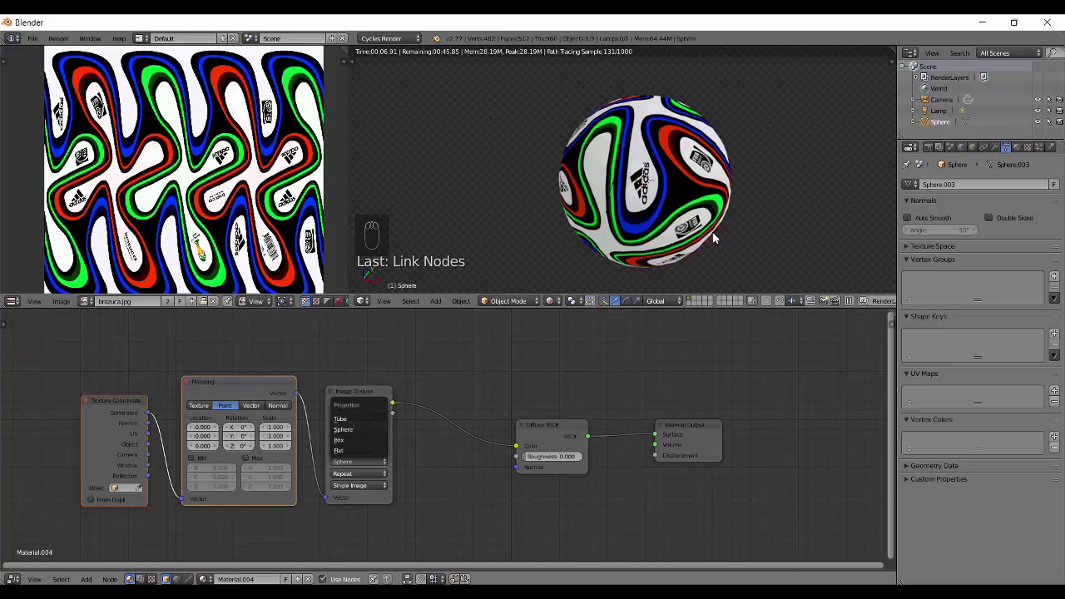
pyautogui.click(359, 450)
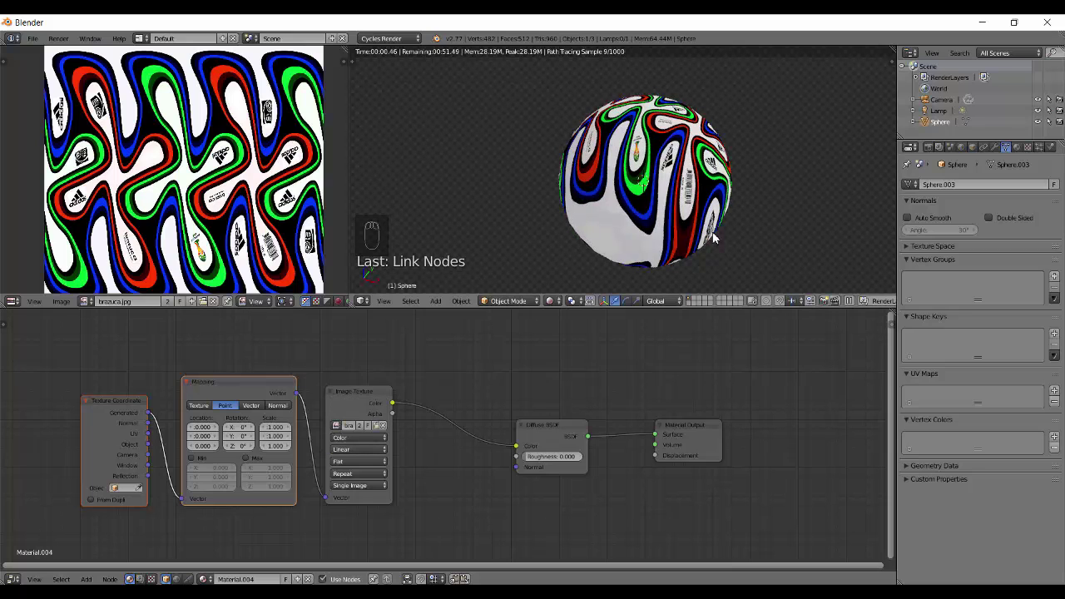
pyautogui.moveTo(712, 238); pyautogui.dragTo(712, 239, button='middle')
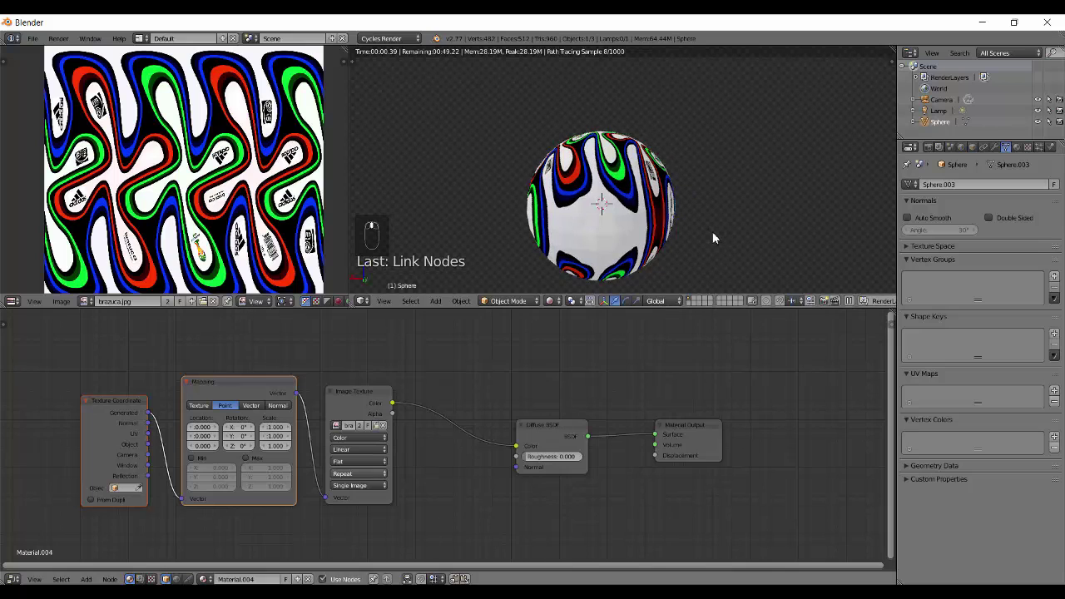
pyautogui.click(359, 461)
pyautogui.click(358, 439)
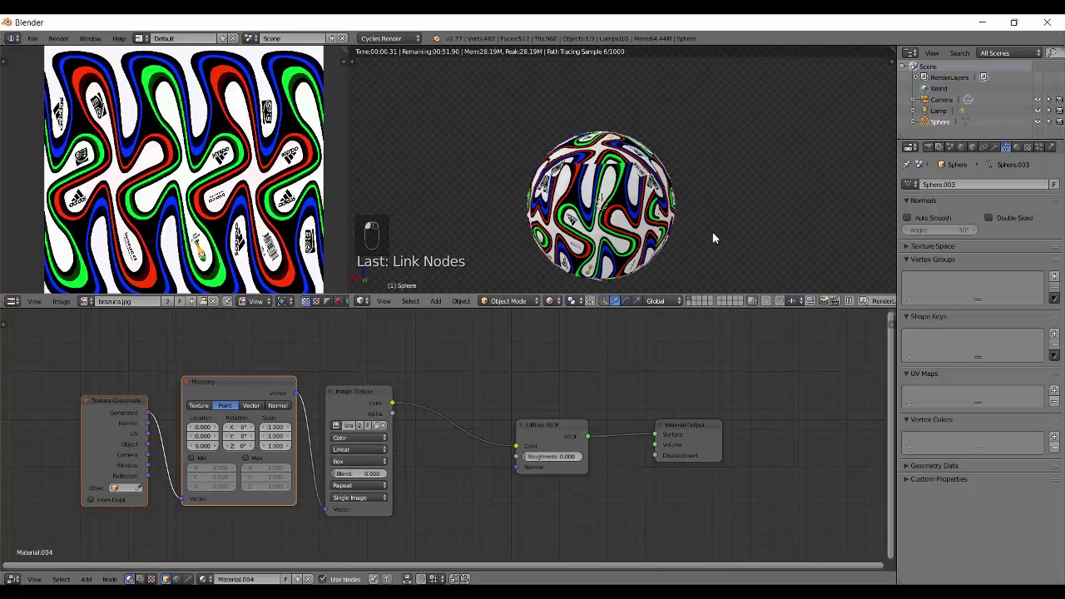
# Try the Tube projection on the sphere and set the Image Texture node back to Sphere projection.
pyautogui.click(359, 461)
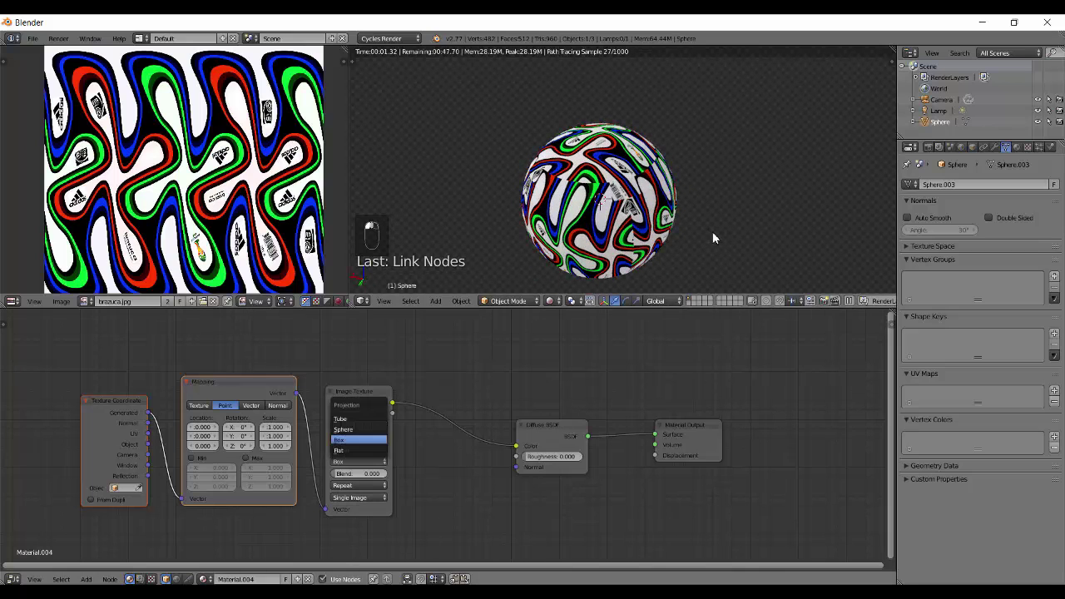
pyautogui.click(350, 418)
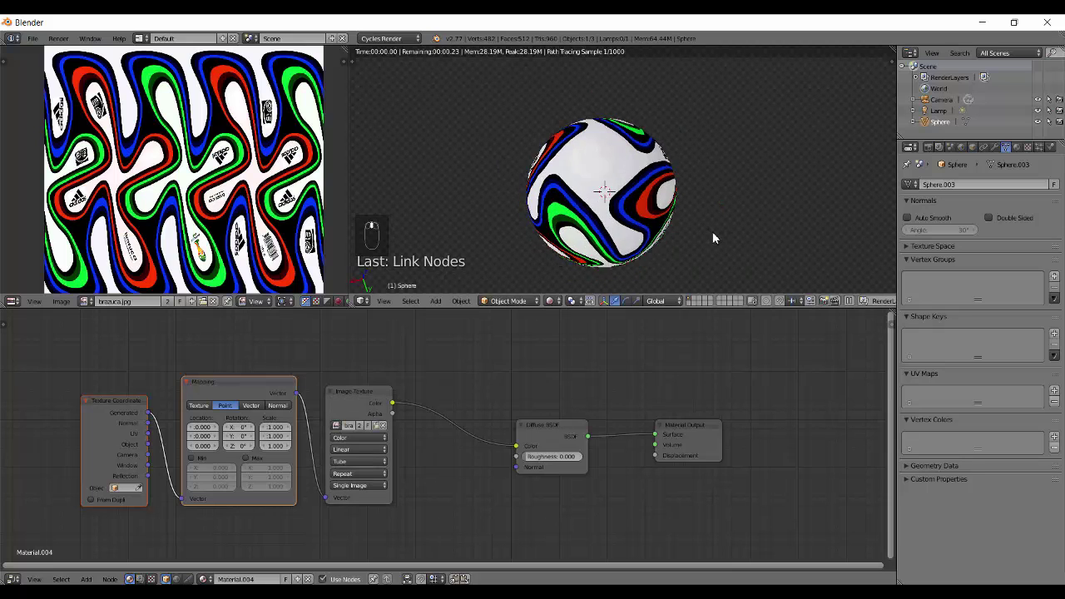
pyautogui.press('q')
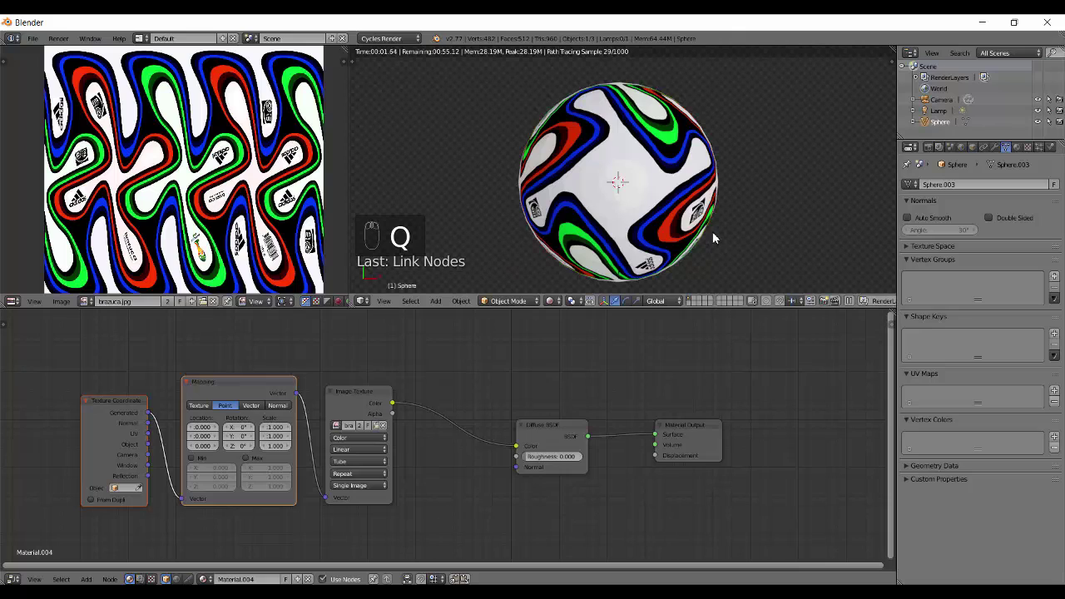
pyautogui.click(357, 461)
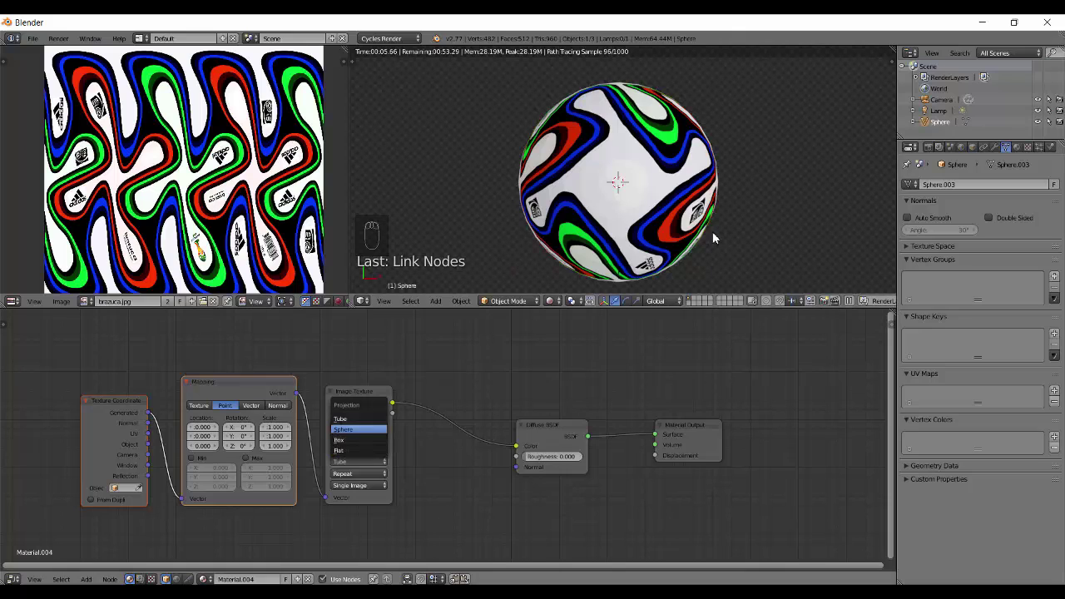
pyautogui.click(342, 429)
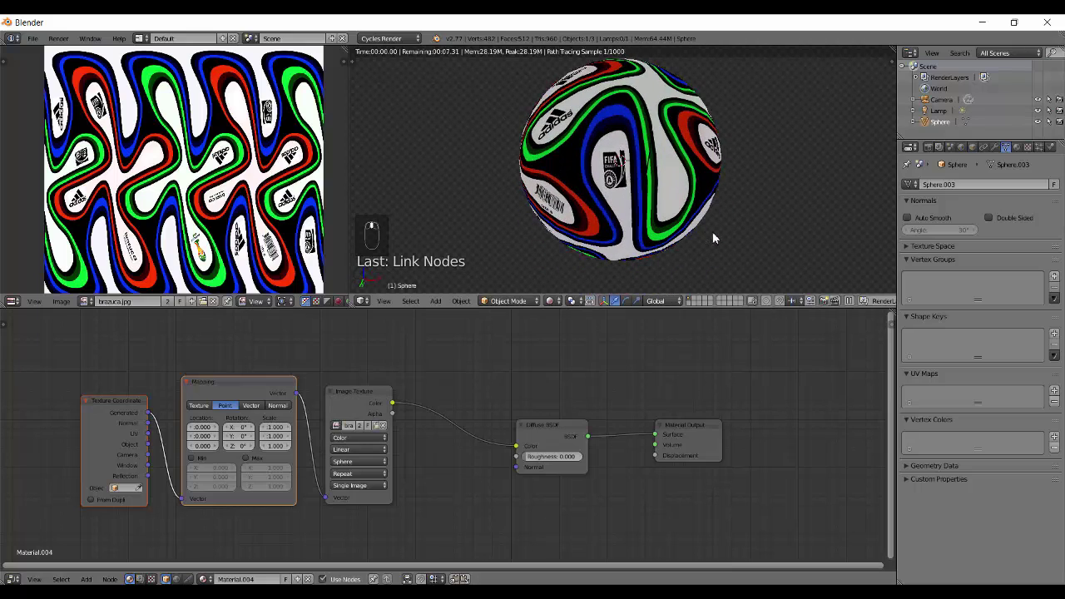
# Leave rendered shading, delete the sphere and add a cylinder mesh in its place.
pyautogui.hotkey('shift', 'z')
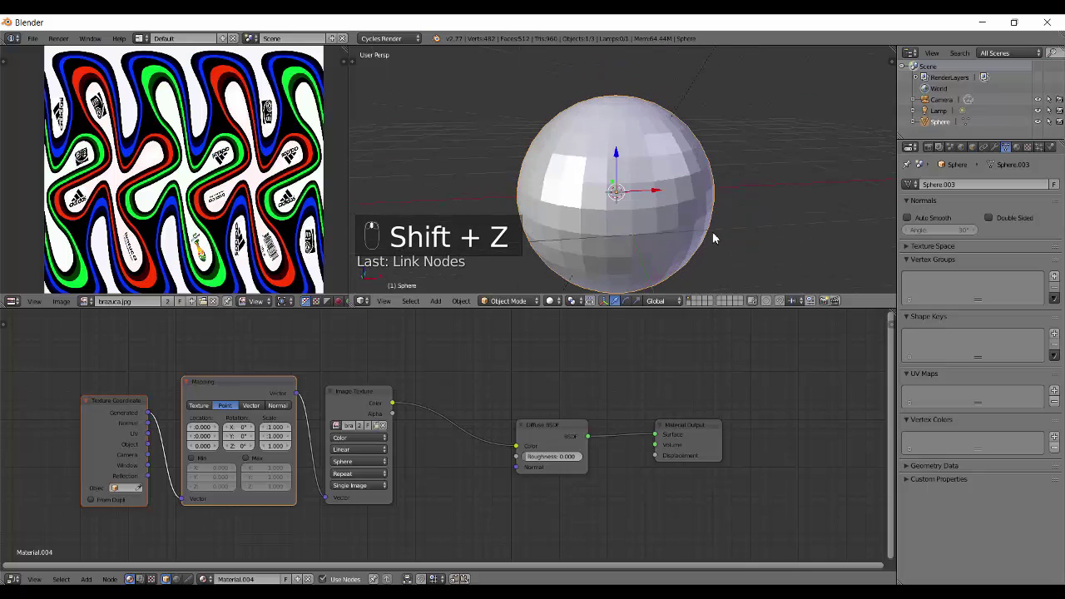
pyautogui.press('x')
pyautogui.click(713, 239)
pyautogui.hotkey('shift', 'a')
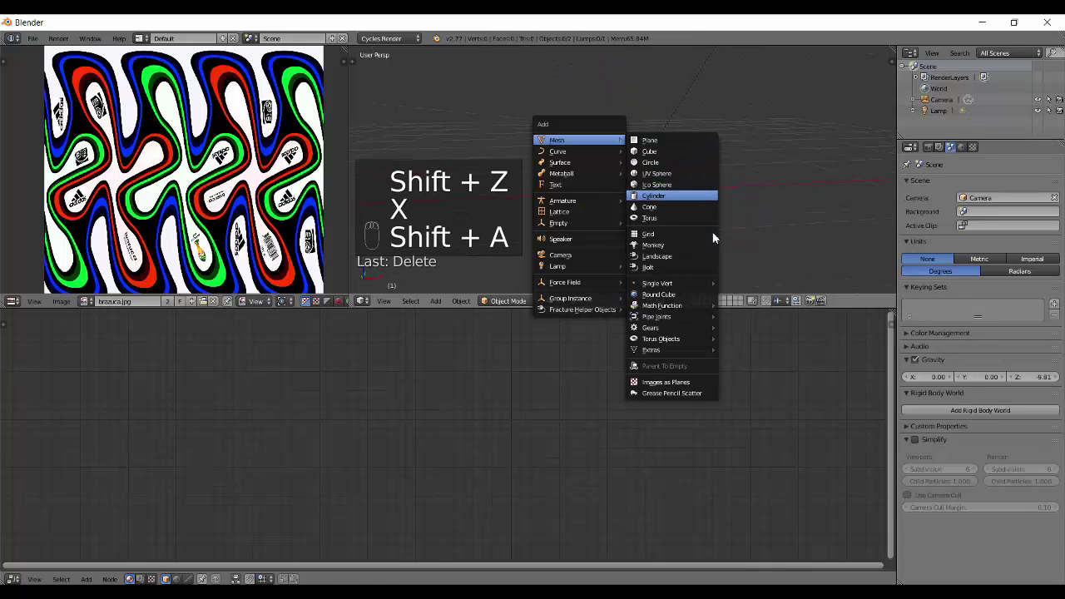
pyautogui.click(666, 195)
# Assign the existing Material.004 to the cylinder and preview it in rendered shading.
pyautogui.click(206, 579)
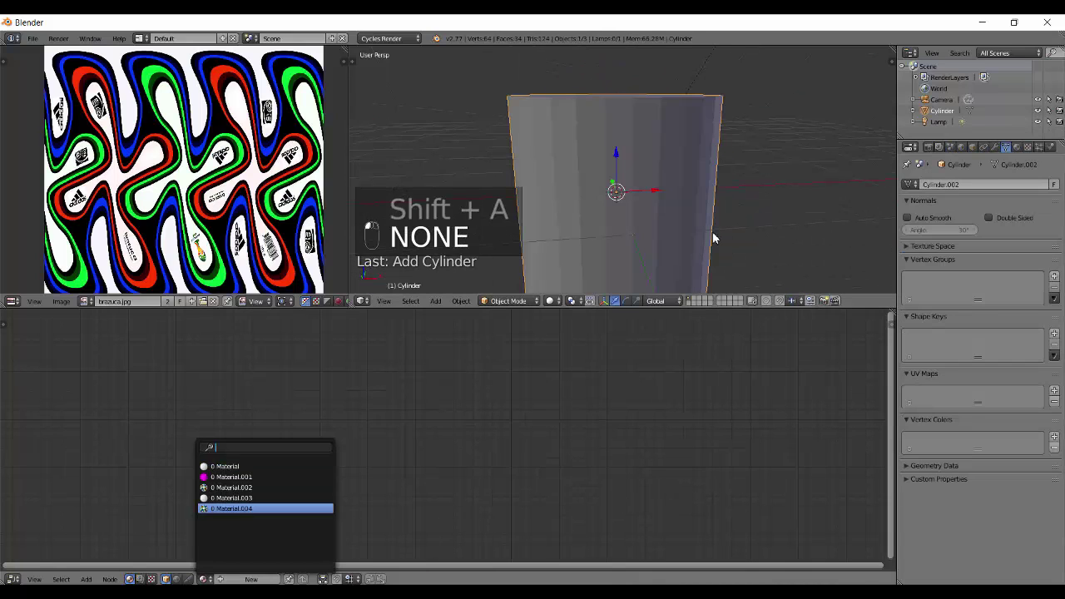
pyautogui.click(231, 508)
pyautogui.hotkey('shift', 'z')
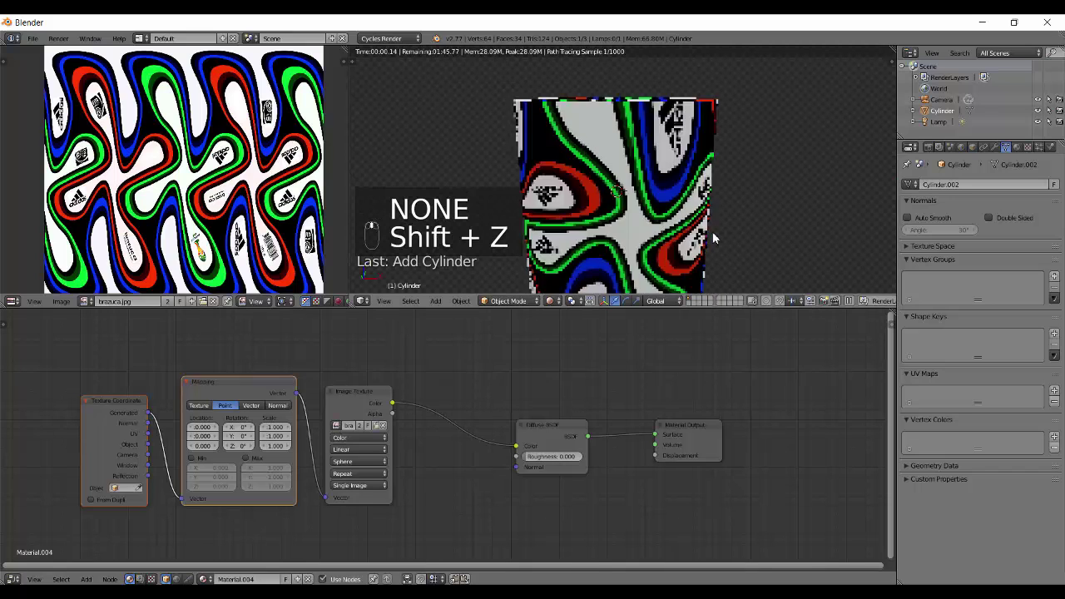
pyautogui.scroll(-5, 713, 239)
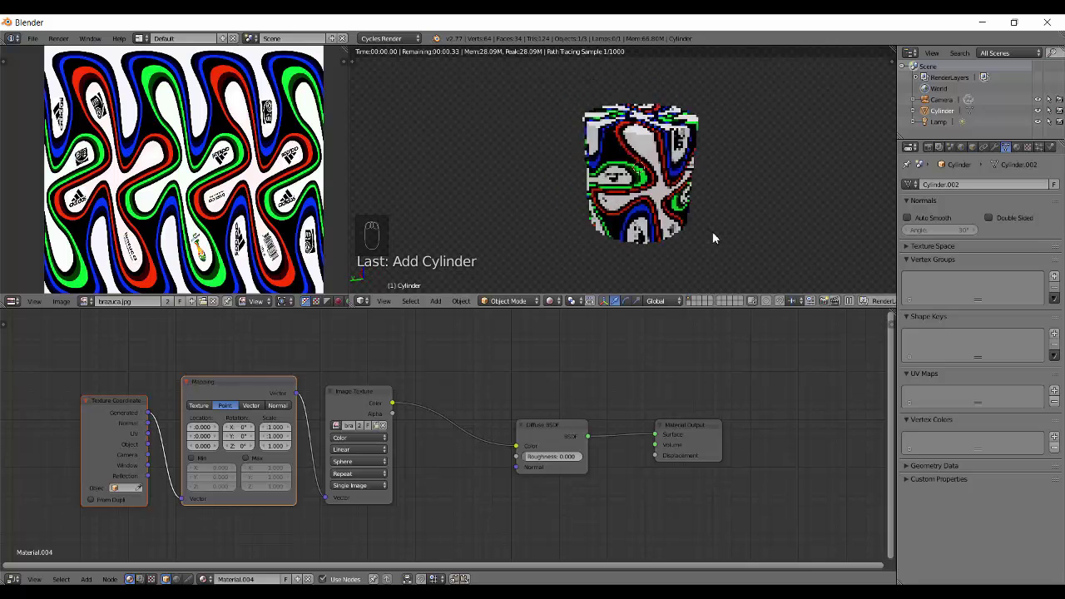
# Set the Image Texture node's projection to Tube and inspect the cylinder's top and side.
pyautogui.click(359, 461)
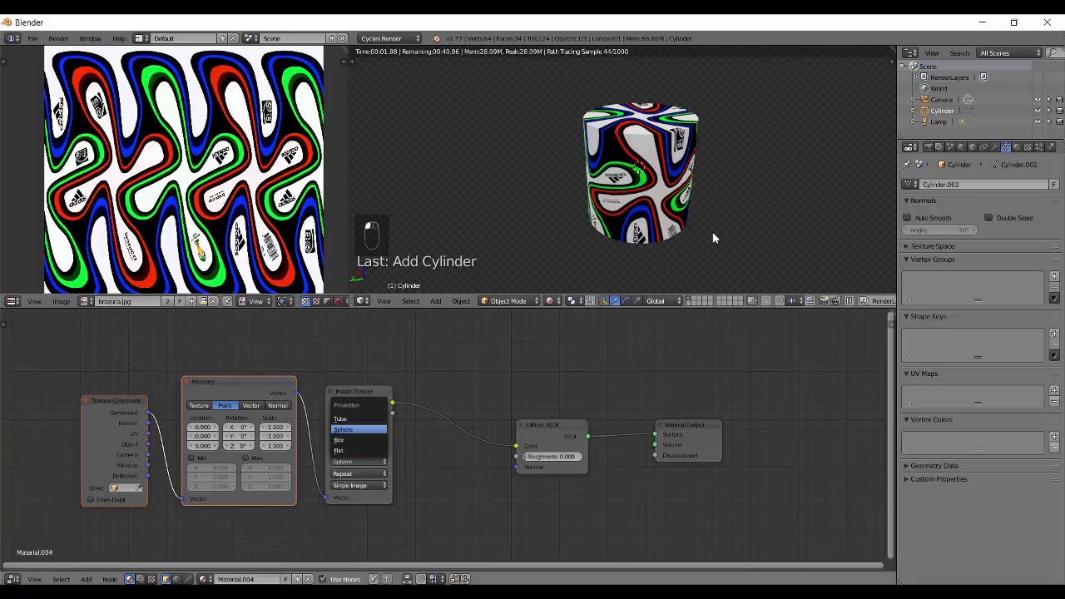
pyautogui.click(340, 418)
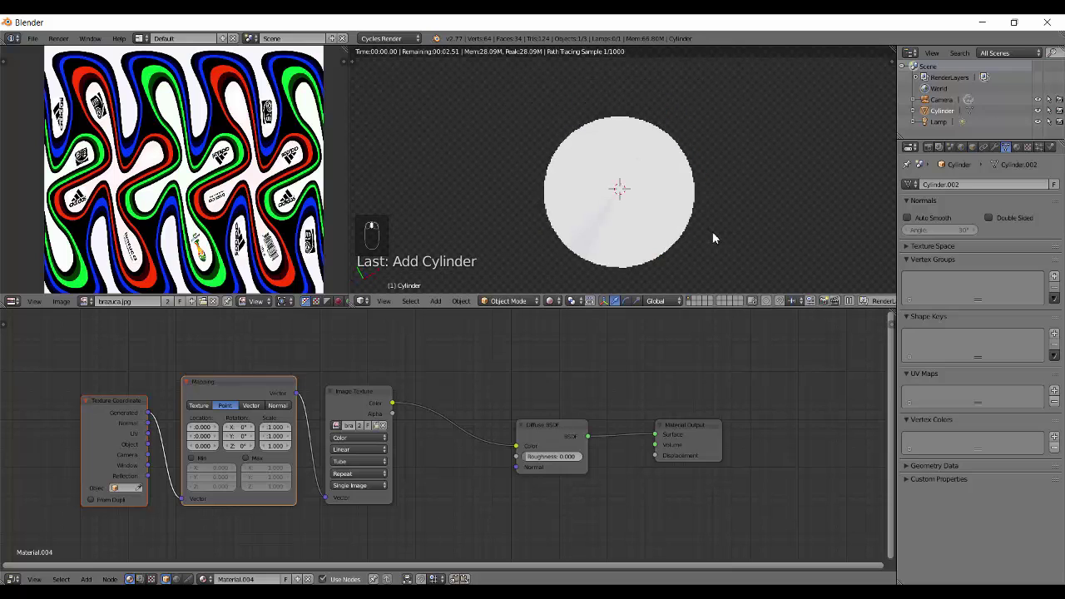
pyautogui.scroll(-2, 181, 174)
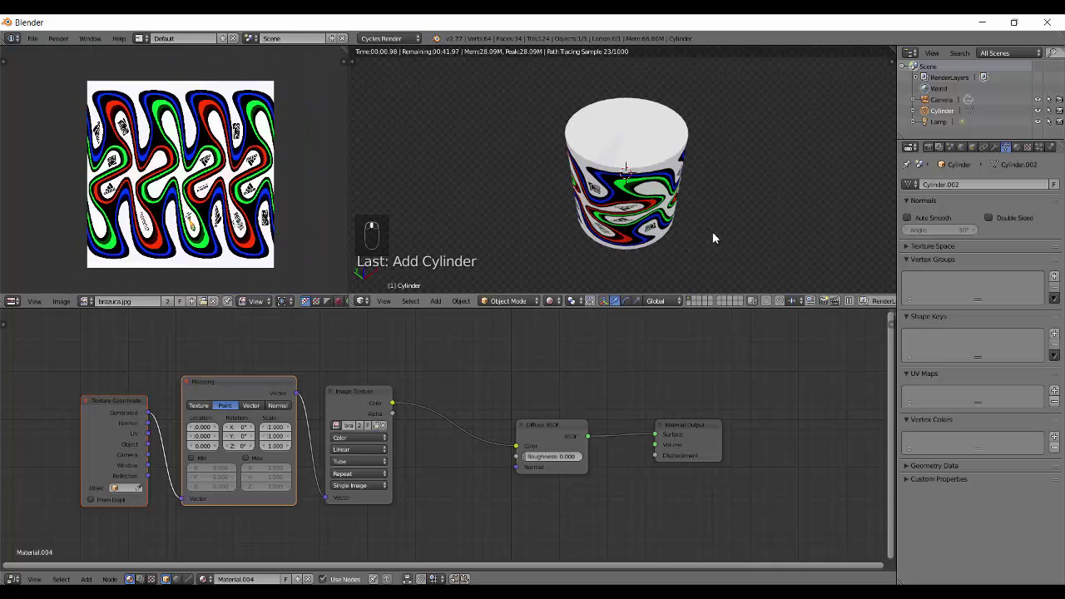
pyautogui.moveTo(713, 238); pyautogui.dragTo(713, 206, button='middle')
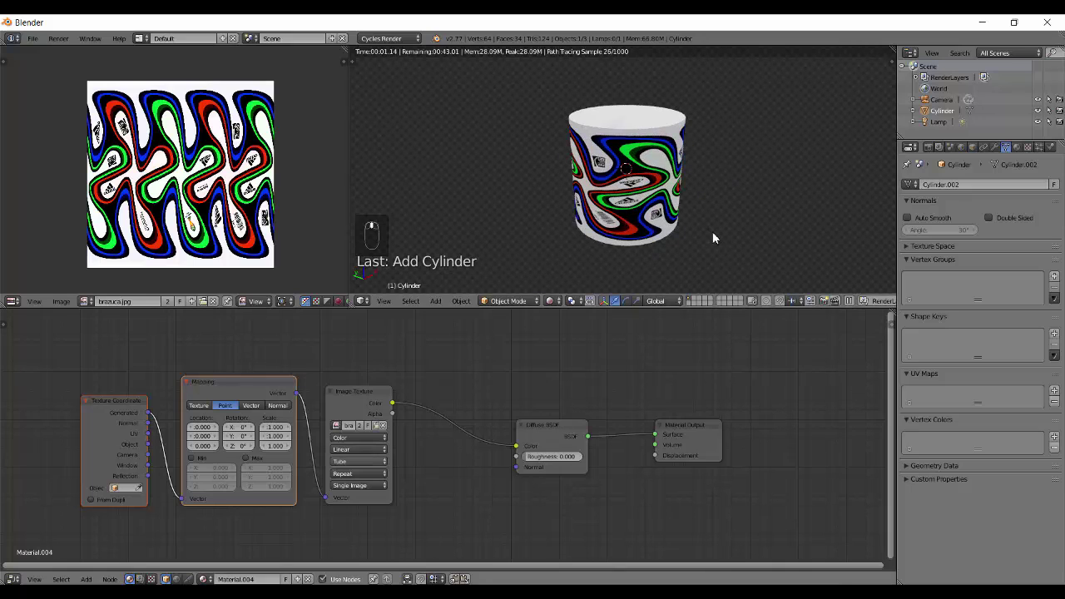
# Change the cylinder's Image Texture projection to Sphere and view how the image wraps its top and side.
pyautogui.click(358, 461)
pyautogui.click(358, 429)
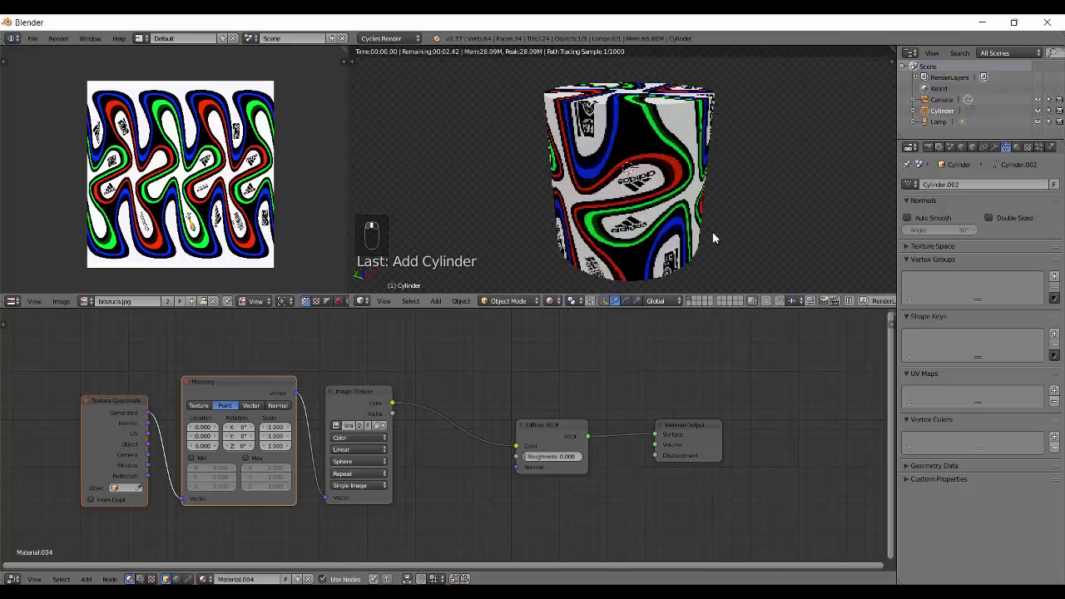
pyautogui.moveTo(713, 238); pyautogui.dragTo(713, 273, button='middle')
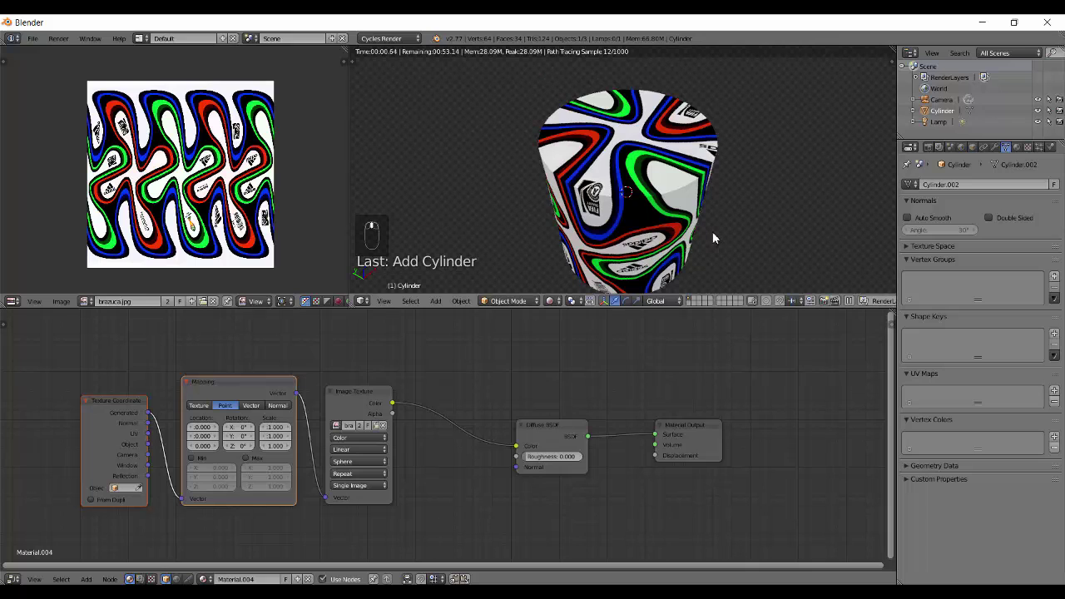
# Leave rendered shading, delete the Texture Coordinate and Mapping nodes, and move the Image Texture node farther from the Diffuse BSDF.
pyautogui.press('KP_6')
pyautogui.press('KP_6')
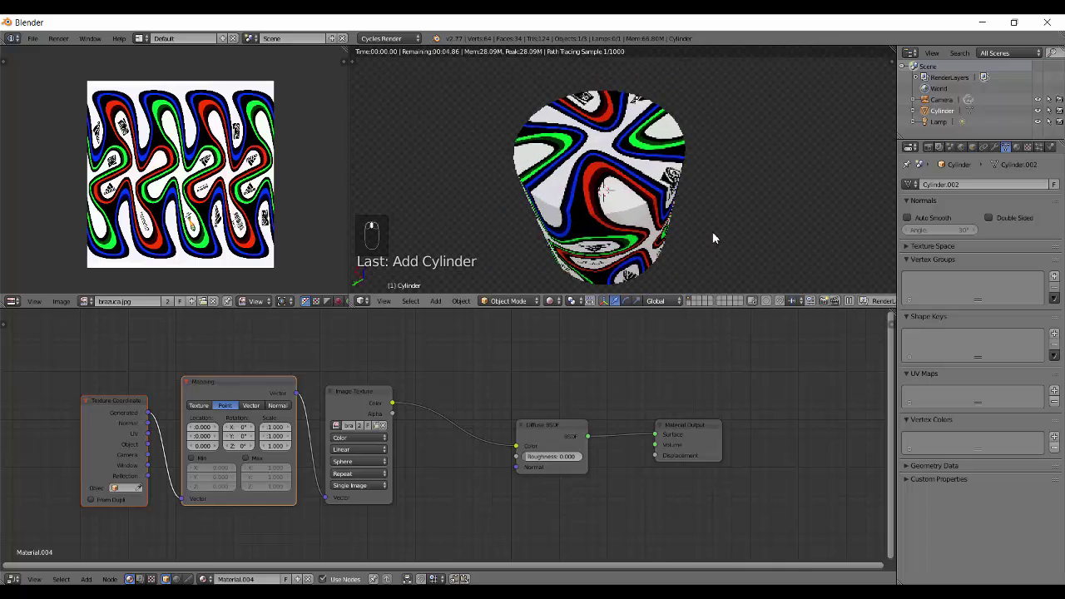
pyautogui.press('KP_2')
pyautogui.press('KP_8')
pyautogui.scroll(-1, 712, 238)
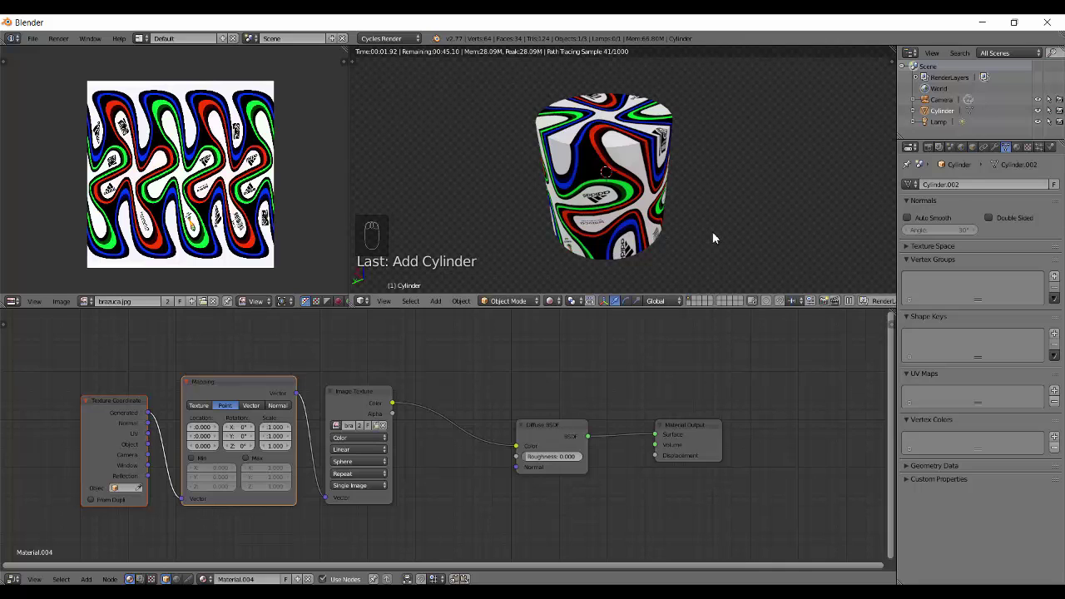
pyautogui.hotkey('shift', 'z')
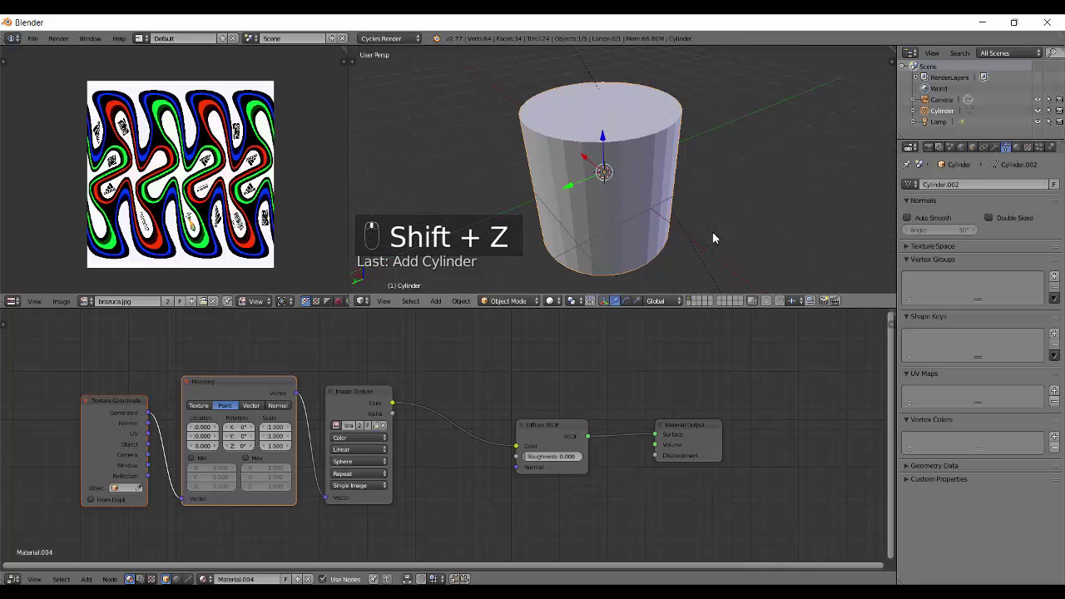
pyautogui.press('x')
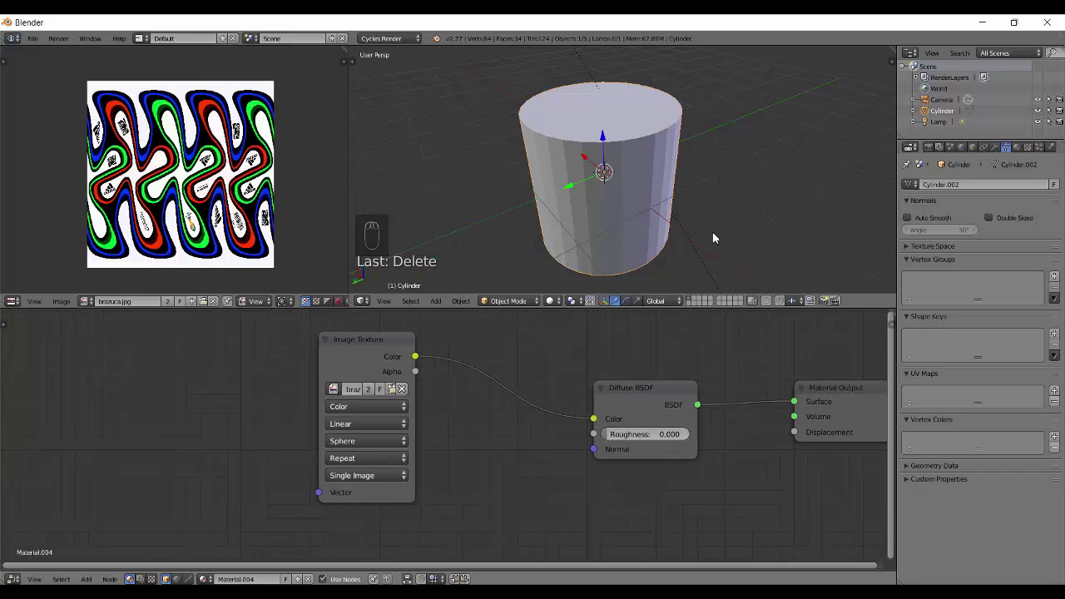
pyautogui.moveTo(366, 400); pyautogui.dragTo(189, 384)
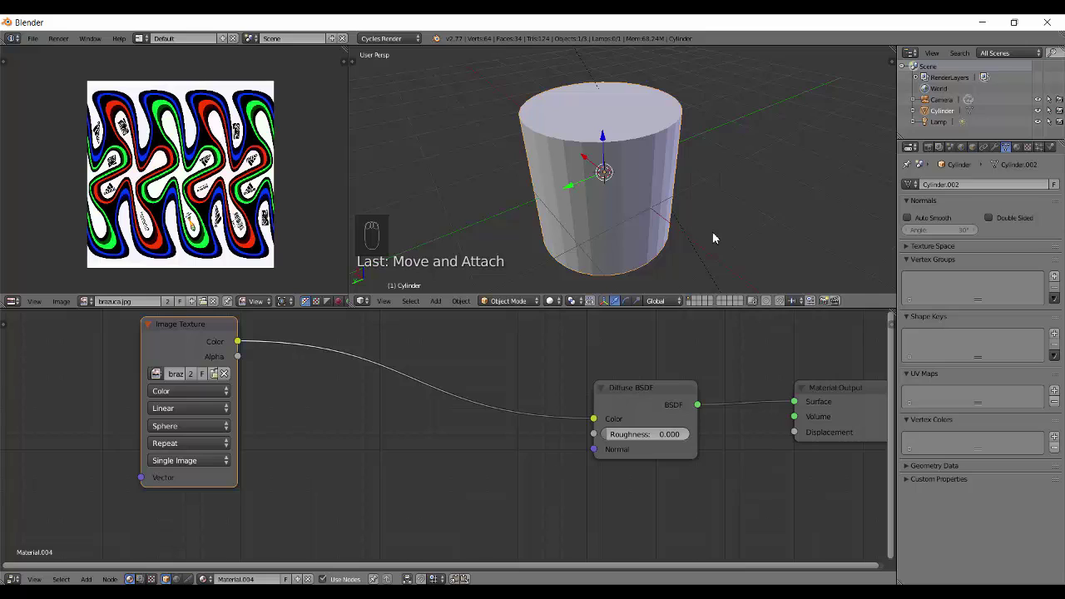
pyautogui.moveTo(237, 356); pyautogui.dragTo(466, 379)
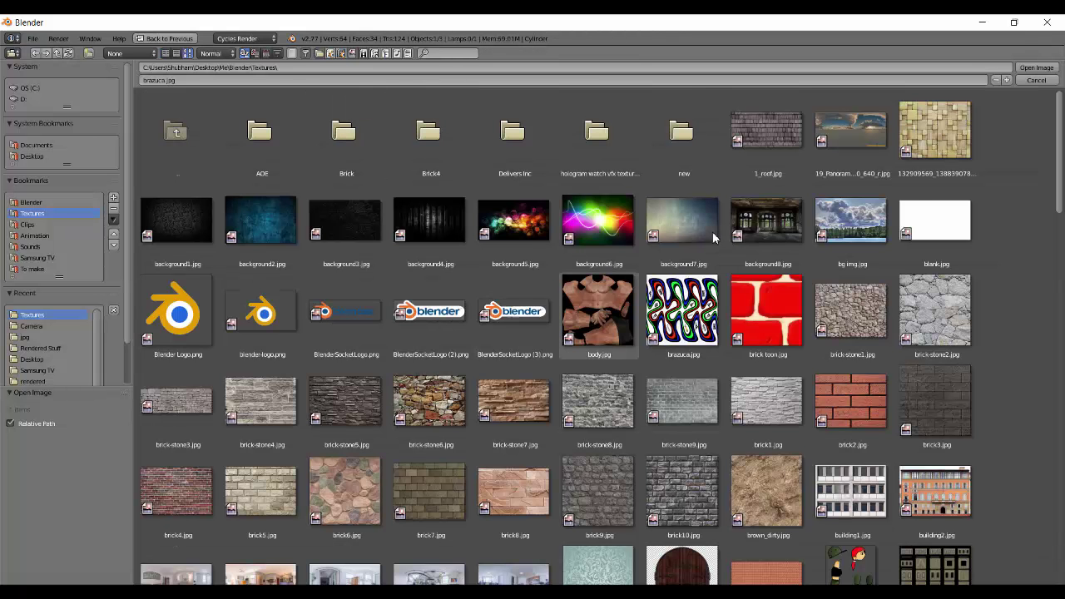
# Browse the Textures folder and open BlenderSocketLogo (3).png in the image editor.
pyautogui.press('Left')
pyautogui.scroll(-2, 713, 238)
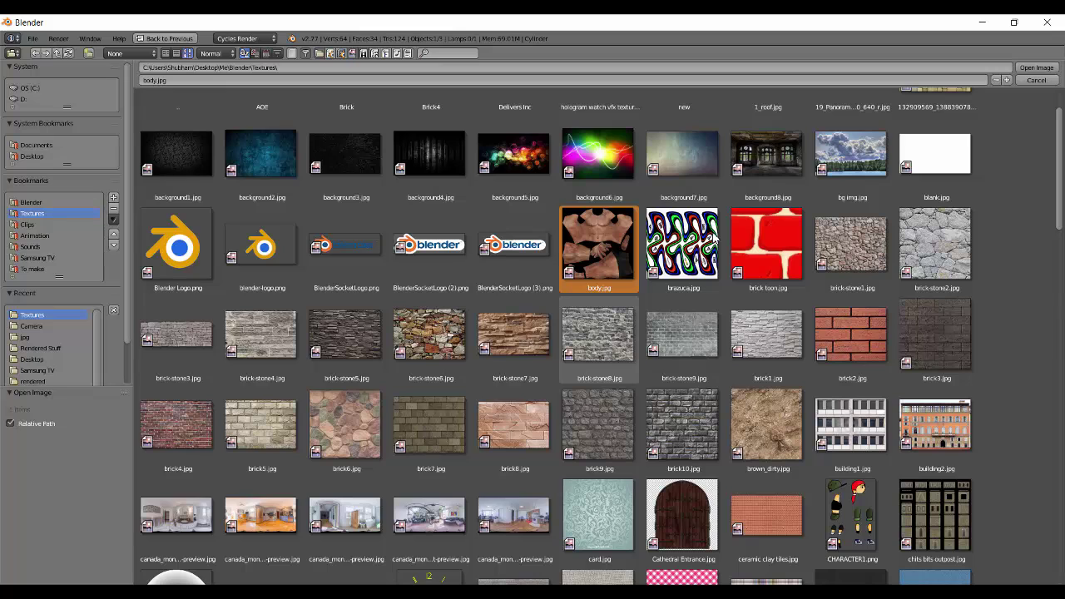
pyautogui.scroll(-2, 713, 238)
pyautogui.press('Left')
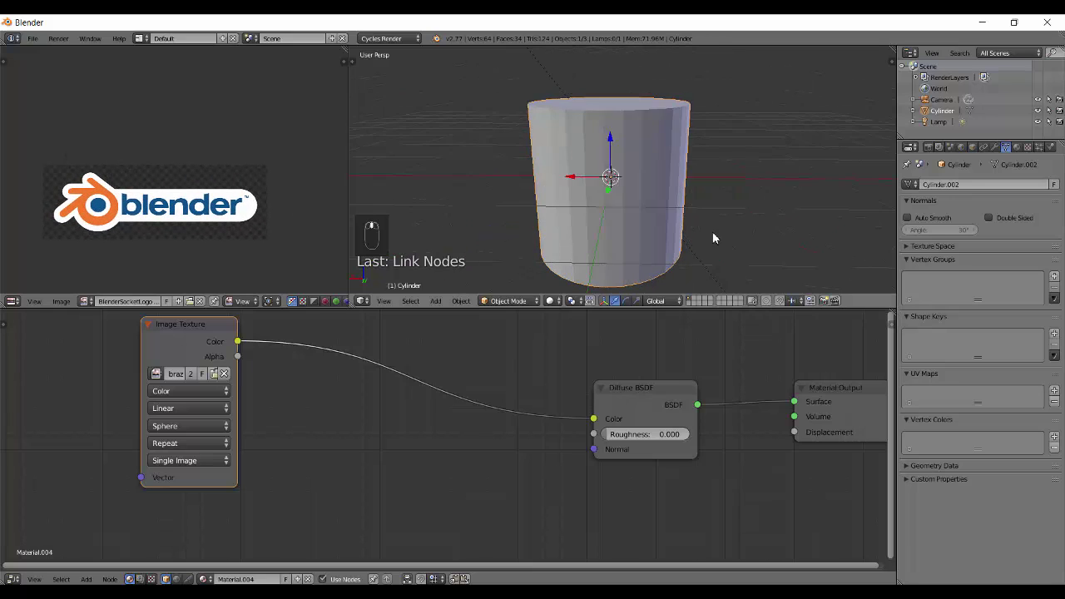
# Delete the cylinder and replace it with a scaled-up plane mesh.
pyautogui.press('x')
pyautogui.click(713, 239)
pyautogui.hotkey('shift', 'a')
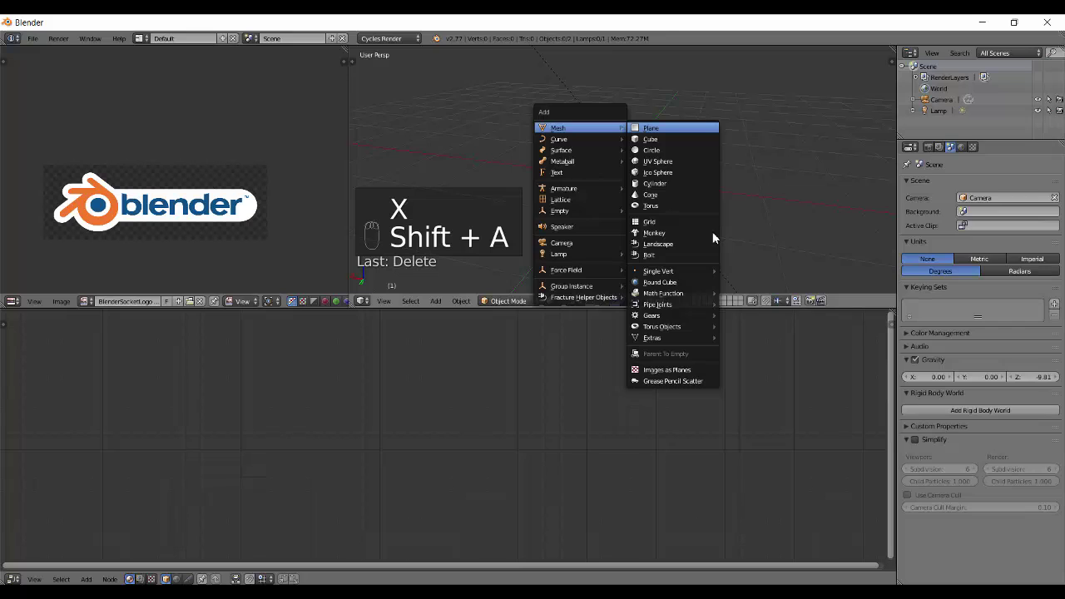
pyautogui.press('Return')
pyautogui.press('s')
pyautogui.click(713, 239)
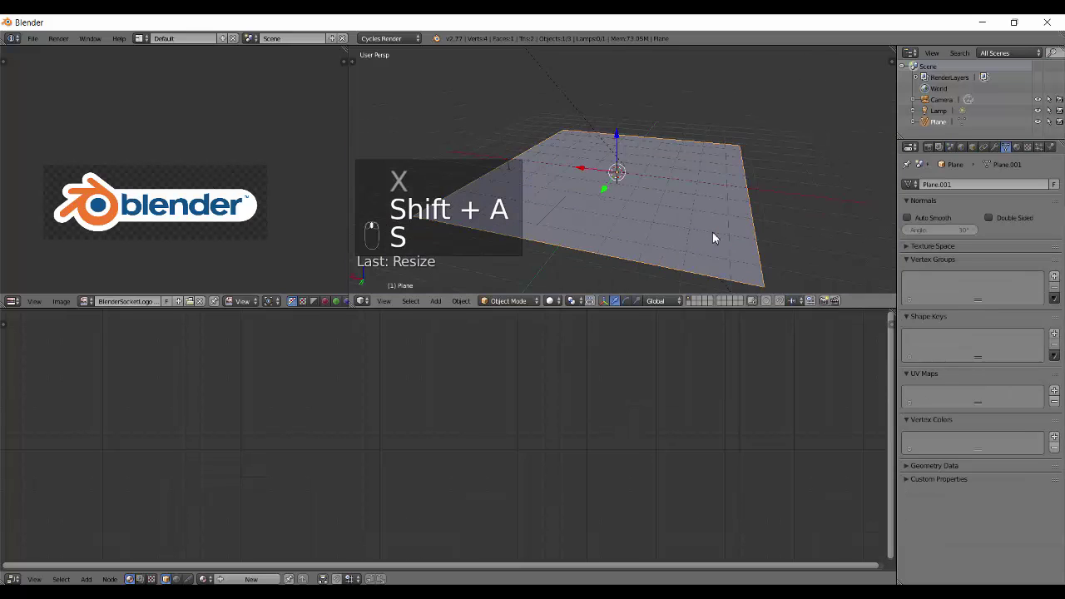
# Give the plane a new material whose Image Texture node uses BlenderSocketLogo (3).png and feeds the Diffuse BSDF color.
pyautogui.press('q')
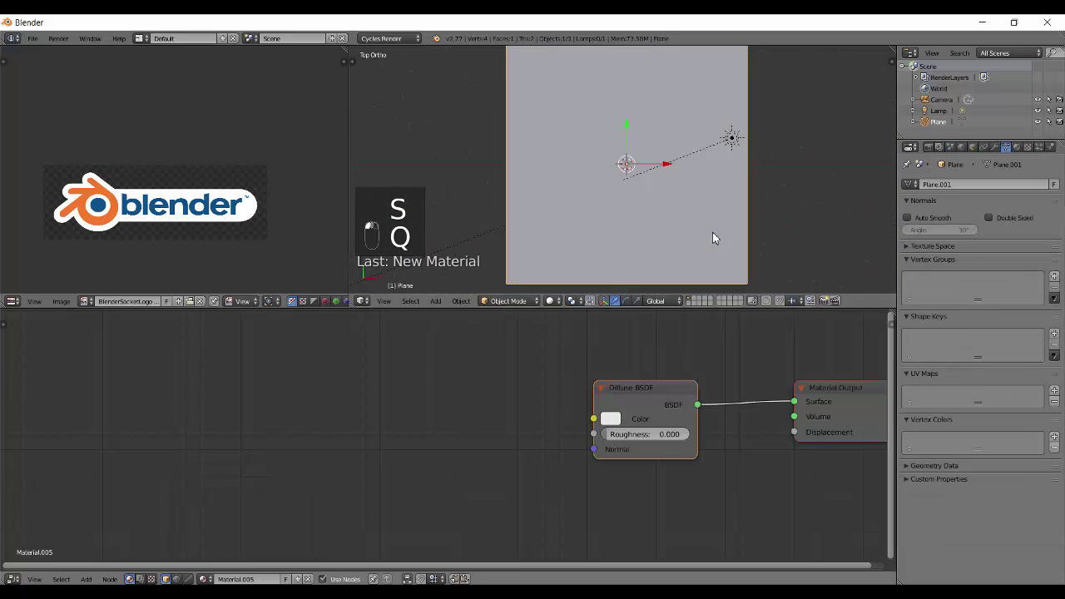
pyautogui.hotkey('shift', 'a')
pyautogui.moveTo(465, 420)
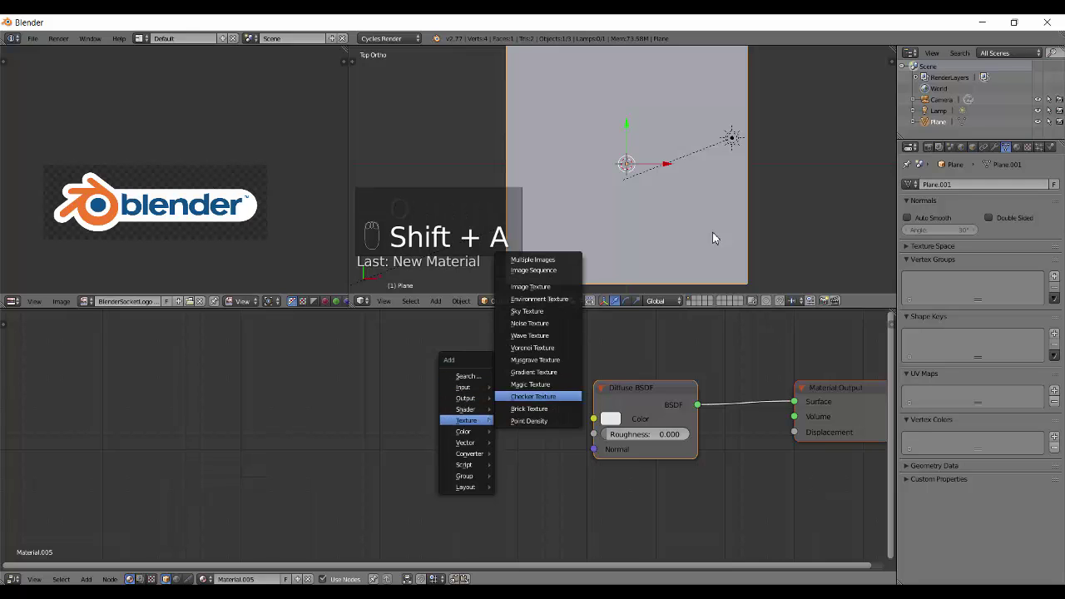
pyautogui.click(530, 286)
pyautogui.click(440, 416)
pyautogui.moveTo(490, 426); pyautogui.dragTo(593, 419)
pyautogui.click(409, 459)
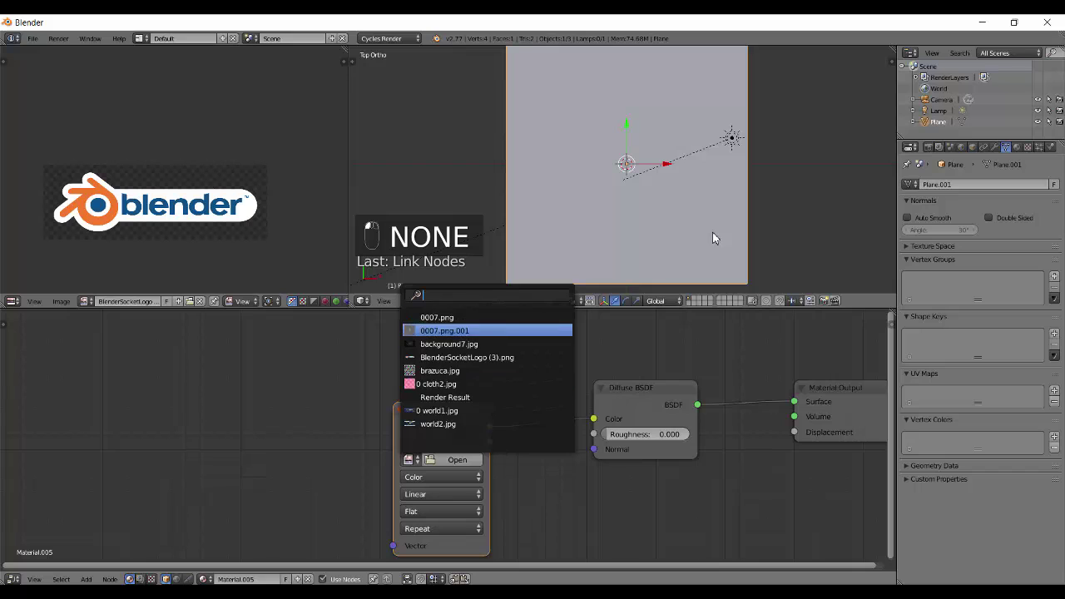
pyautogui.click(466, 357)
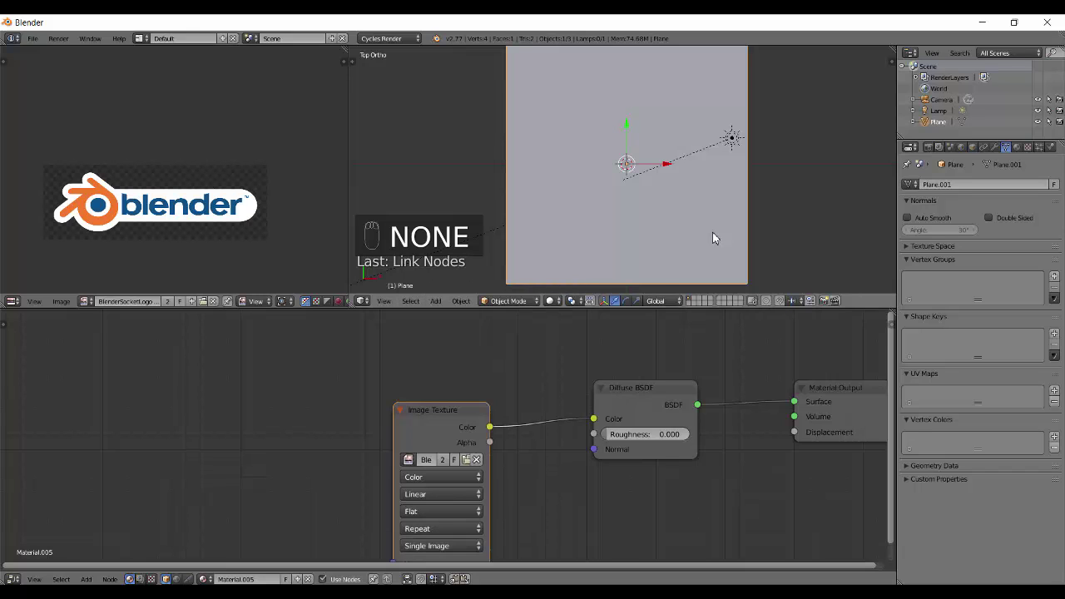
# Enter Edit Mode on the plane and unwrap its face.
pyautogui.scroll(-3, 713, 238)
pyautogui.press('Tab')
pyautogui.press('u')
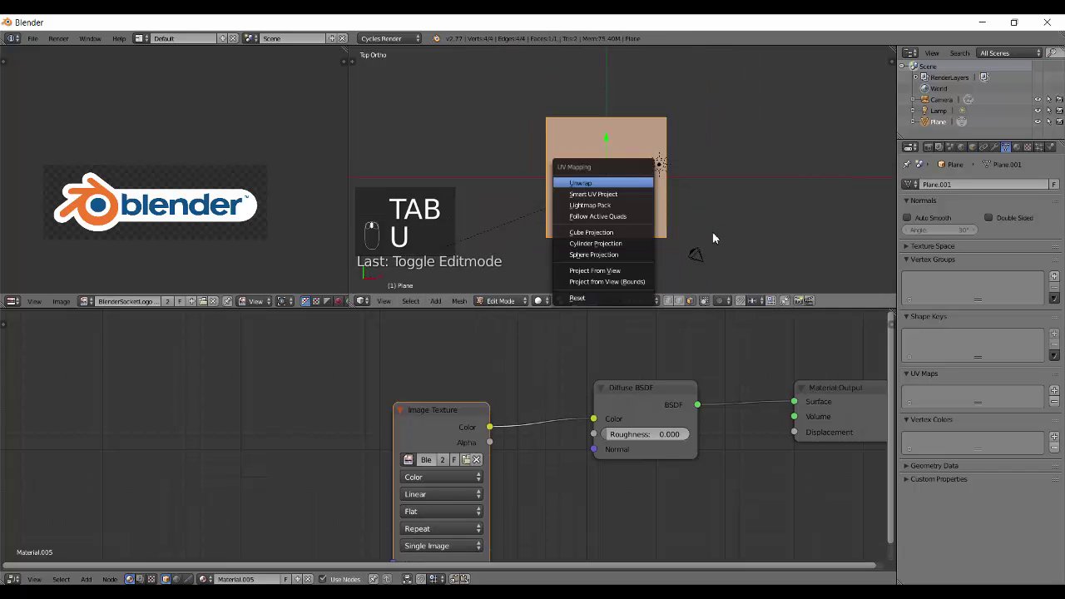
pyautogui.press('Return')
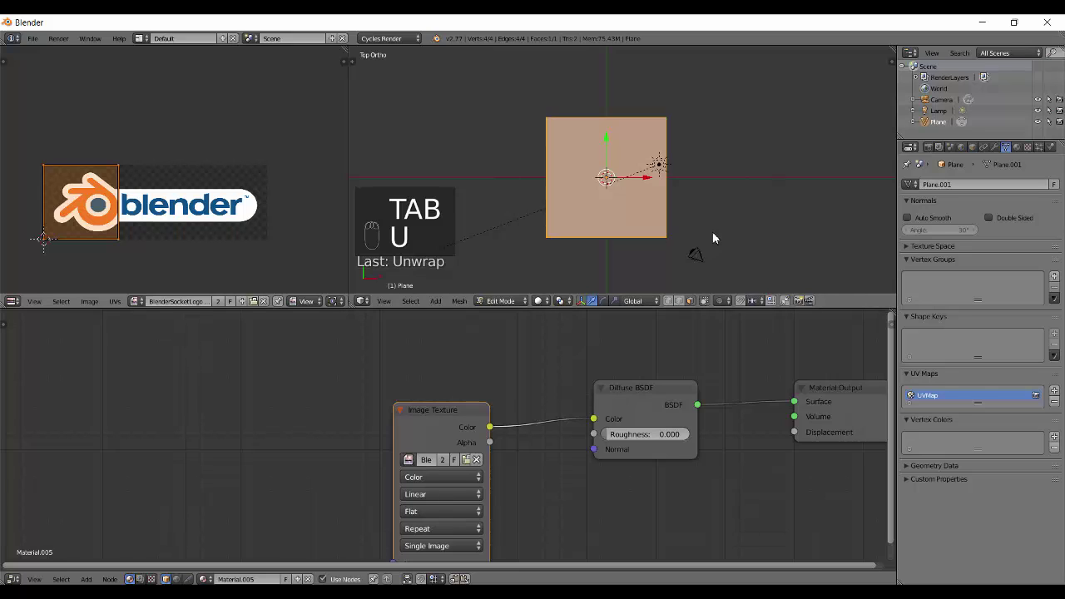
# Stretch the plane along X into a wide rectangle and unwrap it again, aligning its UVs over the logo.
pyautogui.press('s')
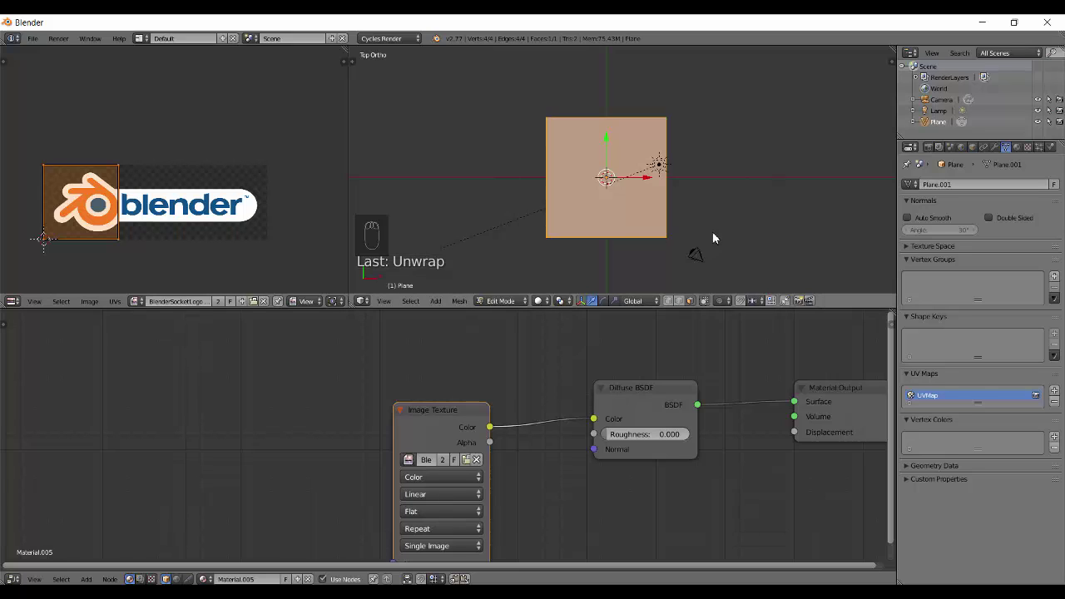
pyautogui.press('x')
pyautogui.click(713, 237)
pyautogui.press('u')
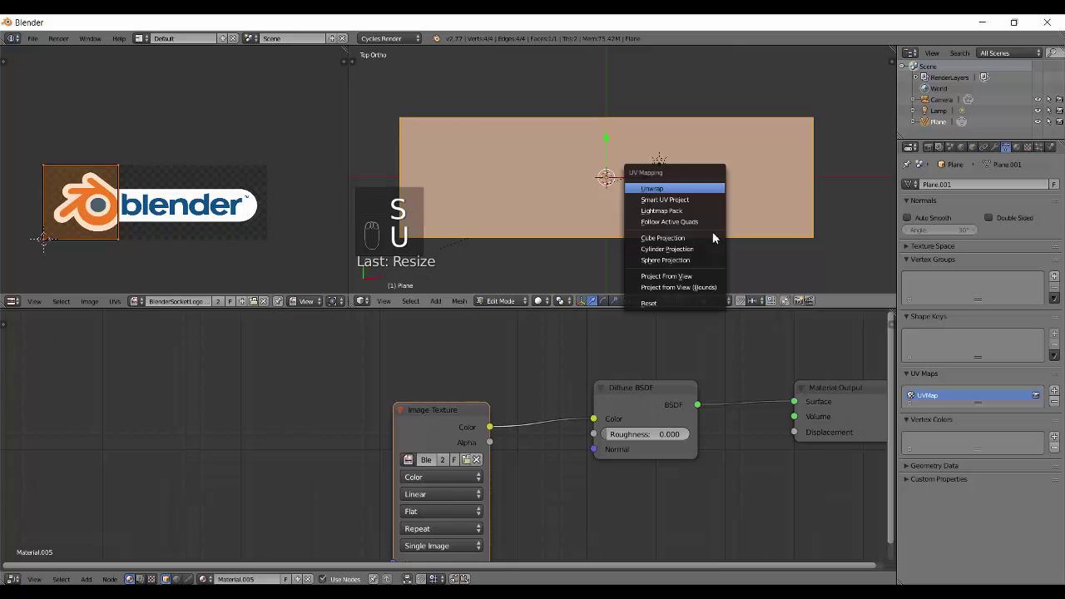
pyautogui.click(648, 182)
pyautogui.press('g')
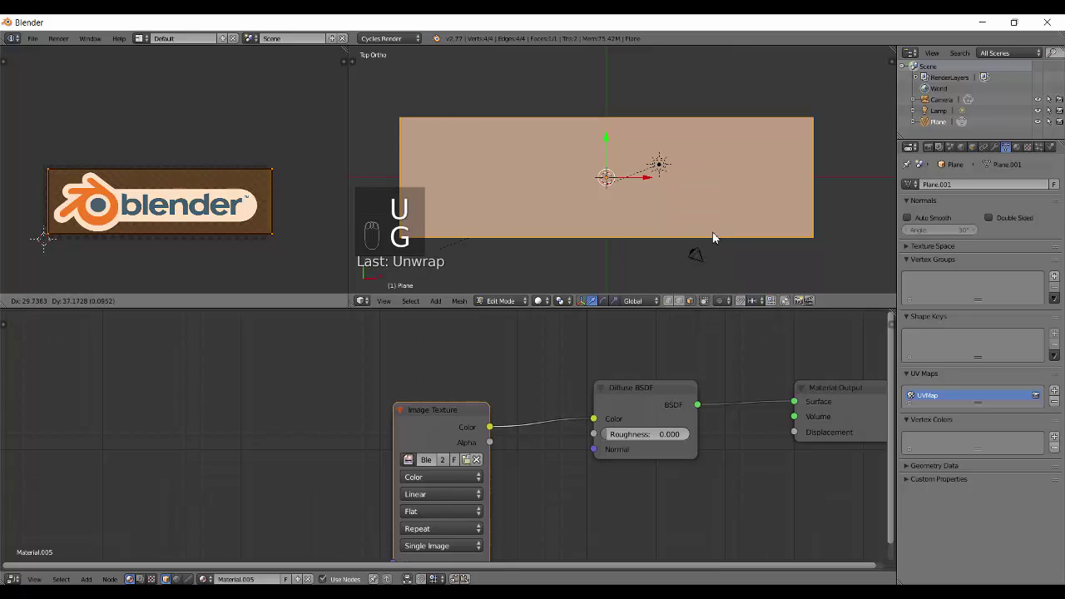
pyautogui.click(713, 238)
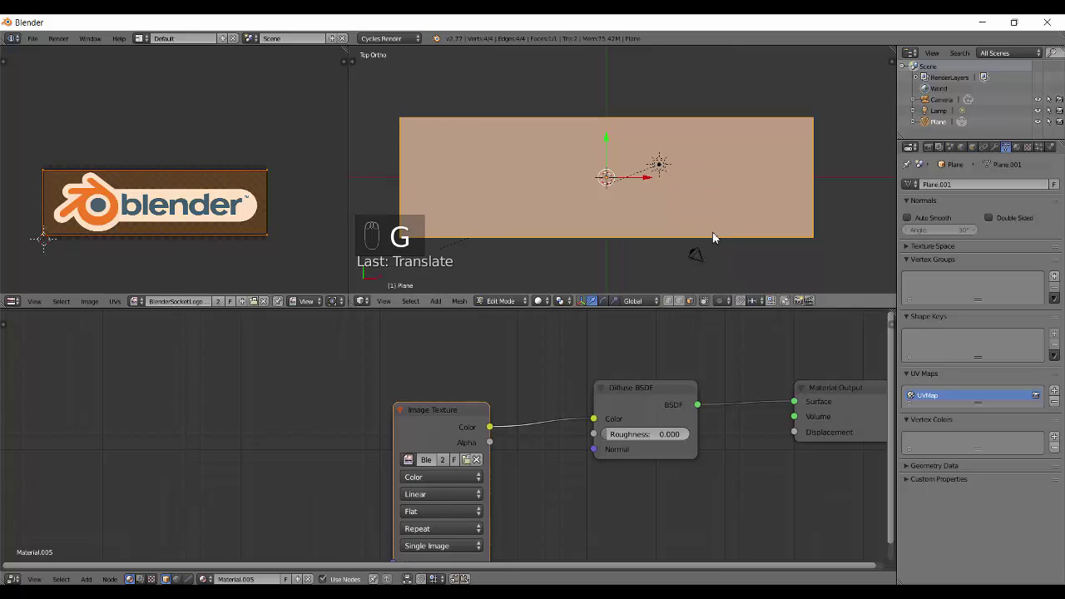
# Keep the Image Texture's projection at Flat and set its extension to Clip.
pyautogui.click(441, 511)
pyautogui.click(411, 494)
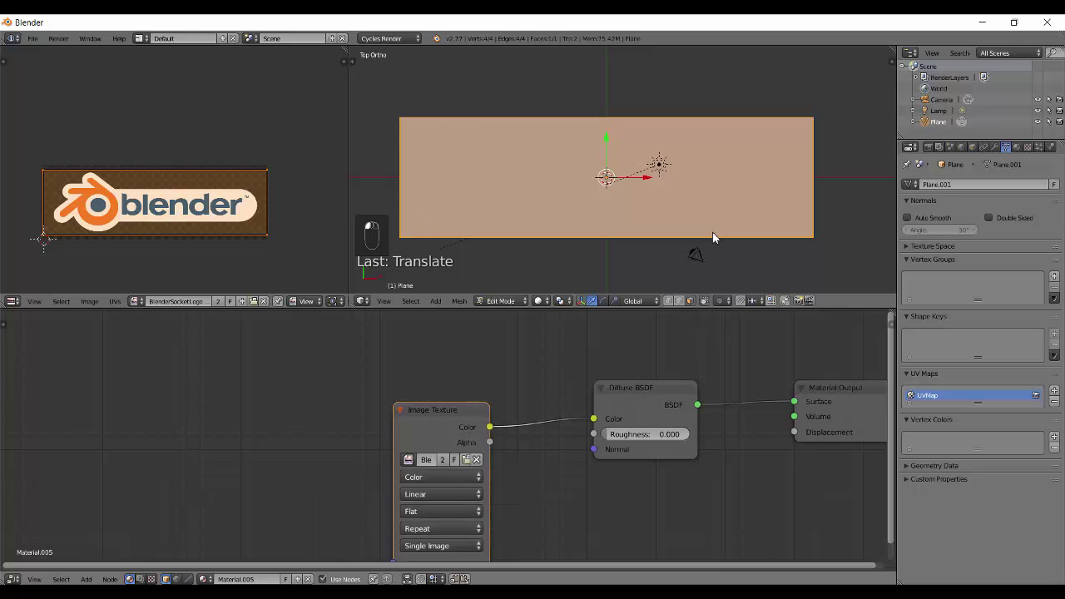
pyautogui.click(441, 528)
pyautogui.click(416, 480)
# Scale the plane's UVs up beyond the logo image's borders and preview the plane in rendered shading.
pyautogui.press('s')
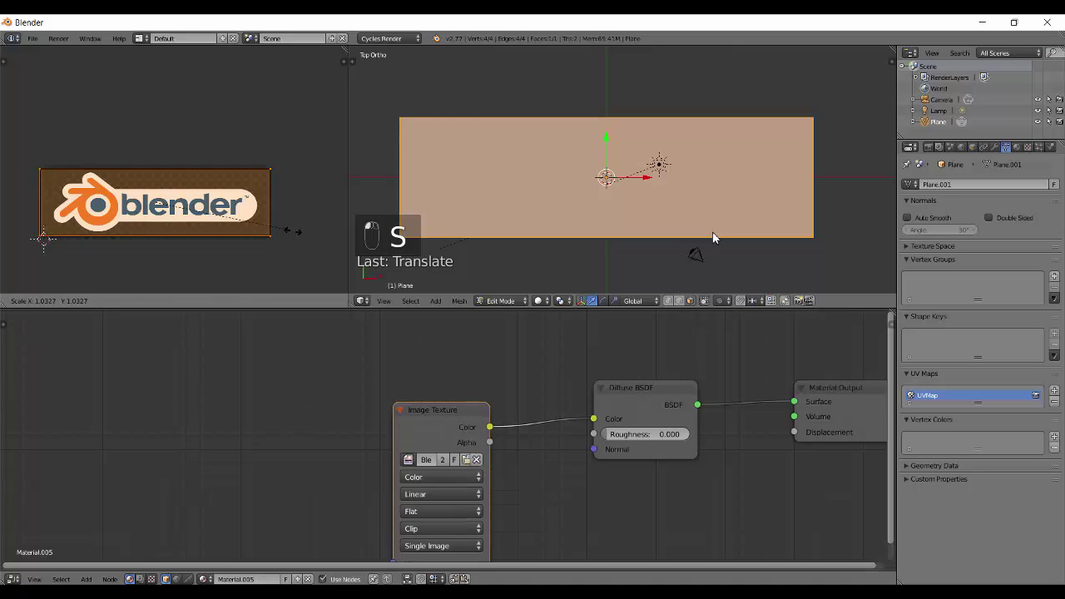
pyautogui.click(713, 237)
pyautogui.hotkey('shift', 'z')
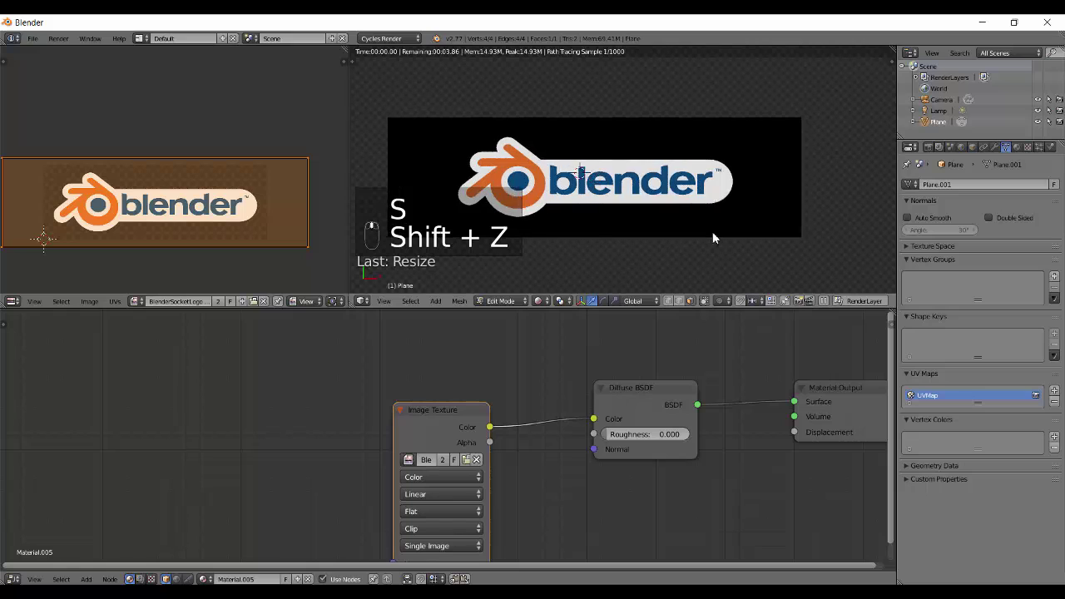
# Rearrange the Image Texture and Diffuse BSDF nodes to free space below the Diffuse BSDF.
pyautogui.moveTo(432, 409); pyautogui.dragTo(276, 341)
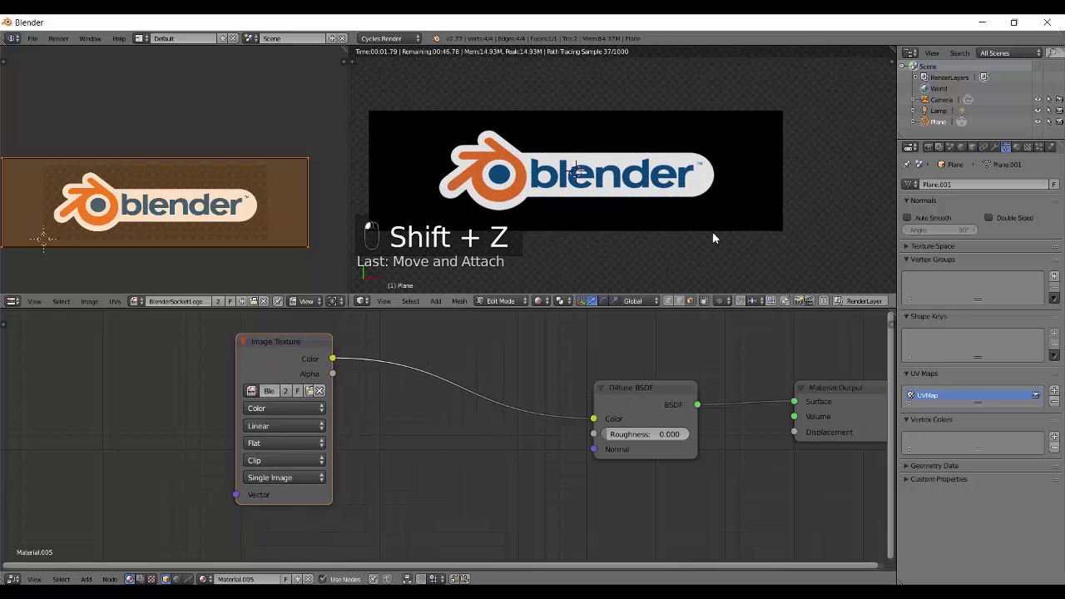
pyautogui.moveTo(482, 391); pyautogui.dragTo(445, 389, button='middle')
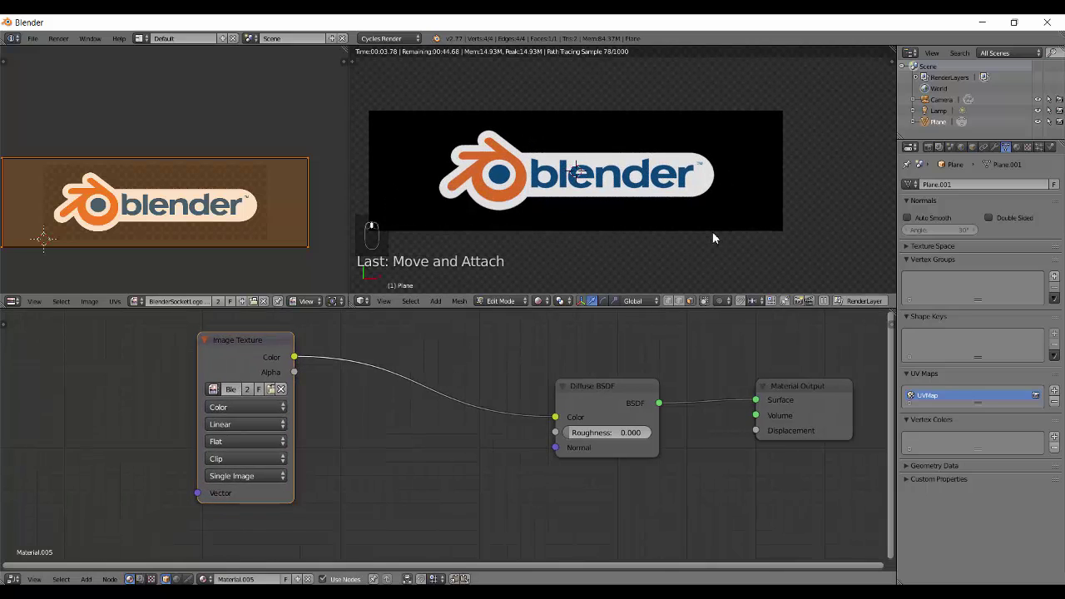
pyautogui.moveTo(593, 386)
pyautogui.mouseDown()
pyautogui.moveTo(528, 340)
pyautogui.moveTo(539, 341)
pyautogui.mouseUp()
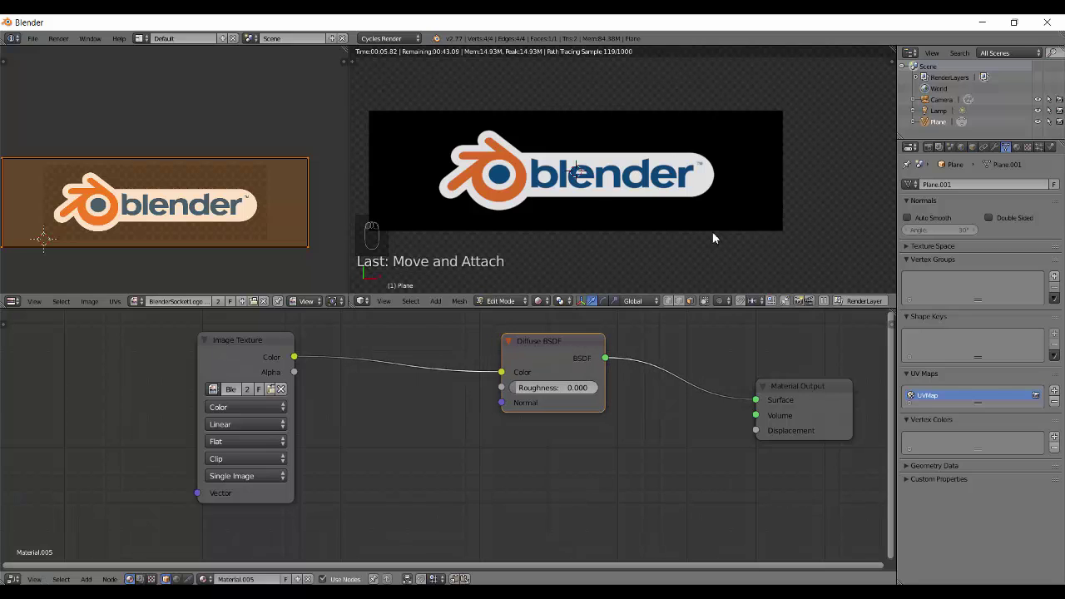
# Duplicate the Diffuse BSDF node and switch the copy's type to Transparent BSDF.
pyautogui.hotkey('shift', 'd')
pyautogui.click(574, 435)
pyautogui.hotkey('shift', 's')
pyautogui.moveTo(572, 457)
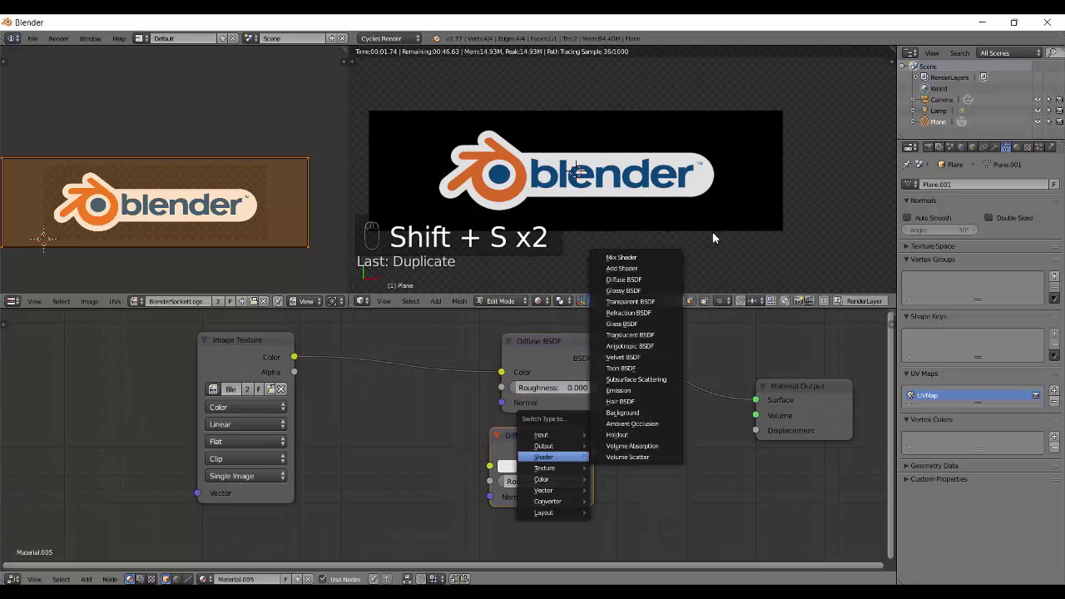
pyautogui.click(629, 301)
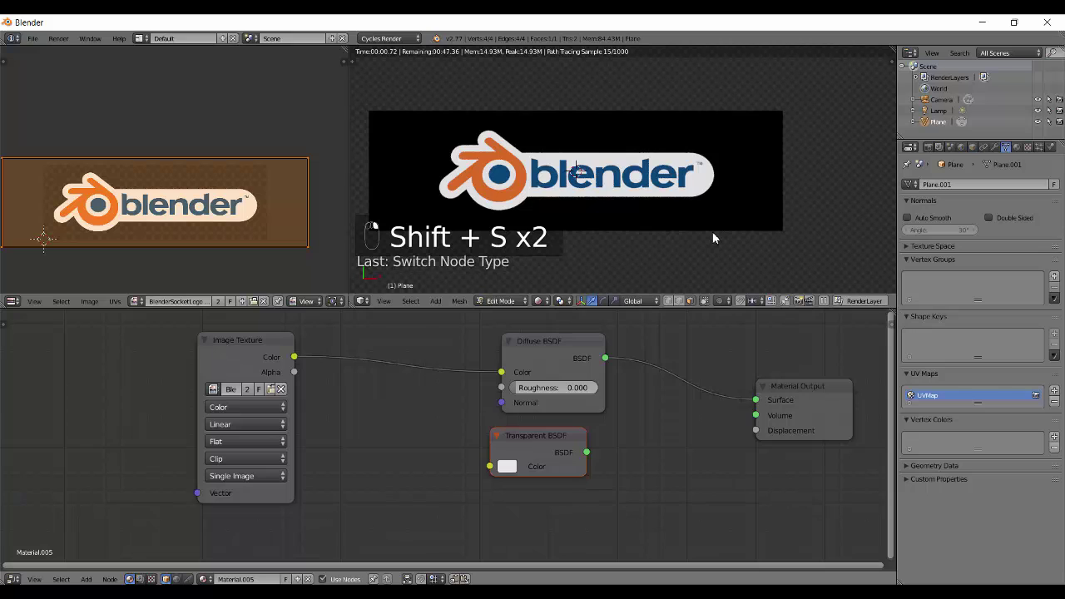
# Combine the Diffuse BSDF and Transparent BSDF through a Mix Shader that feeds the Material Output.
pyautogui.keyDown('ctrl'); pyautogui.keyDown('shift'); pyautogui.moveTo(553, 360); pyautogui.dragTo(540, 452, button='right'); pyautogui.keyUp('shift'); pyautogui.keyUp('ctrl')
pyautogui.moveTo(798, 441); pyautogui.dragTo(609, 450, button='middle')
pyautogui.moveTo(662, 417); pyautogui.dragTo(762, 417)
pyautogui.keyDown('ctrl'); pyautogui.keyDown('shift'); pyautogui.moveTo(363, 370); pyautogui.dragTo(350, 464, button='right'); pyautogui.keyUp('shift'); pyautogui.keyUp('ctrl')
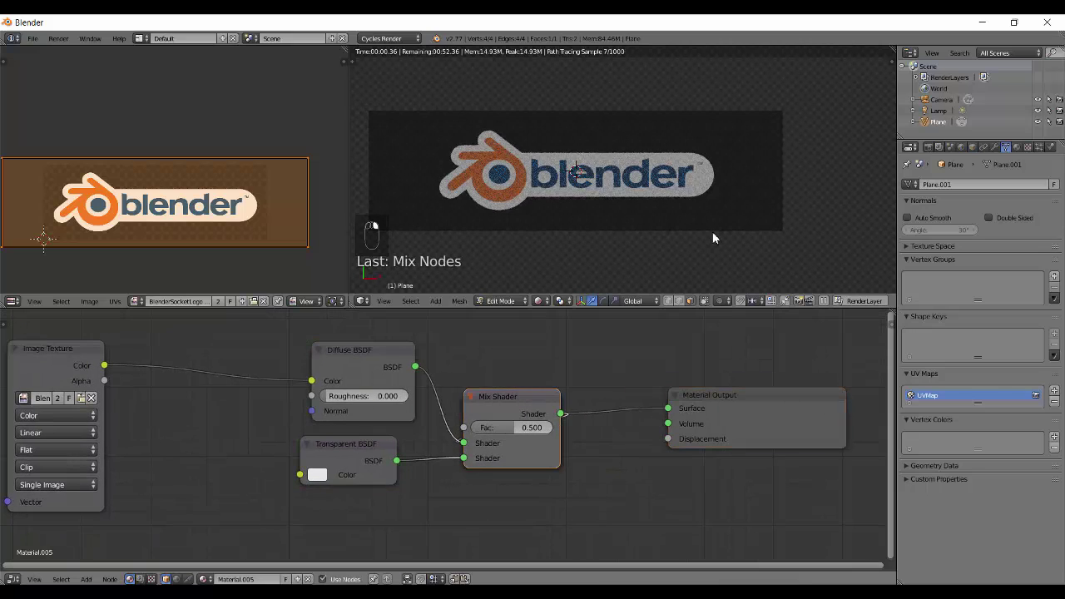
# Reconnect the Mix Shader to the Material Output's Surface with Lazy Connect and move it nearer the output node.
pyautogui.moveTo(620, 342)
pyautogui.mouseDown()
pyautogui.moveTo(454, 341)
pyautogui.moveTo(574, 414)
pyautogui.mouseUp()
pyautogui.click(549, 405)
pyautogui.press('Delete')
pyautogui.keyDown('alt'); pyautogui.moveTo(574, 454); pyautogui.dragTo(748, 420, button='right'); pyautogui.keyUp('alt')
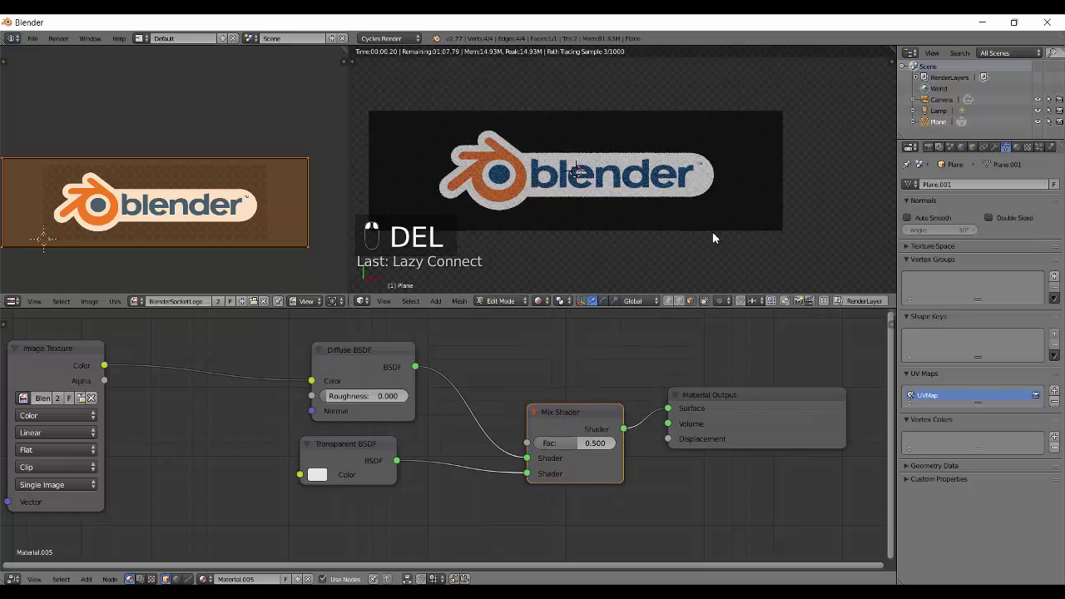
pyautogui.moveTo(574, 412); pyautogui.dragTo(599, 364)
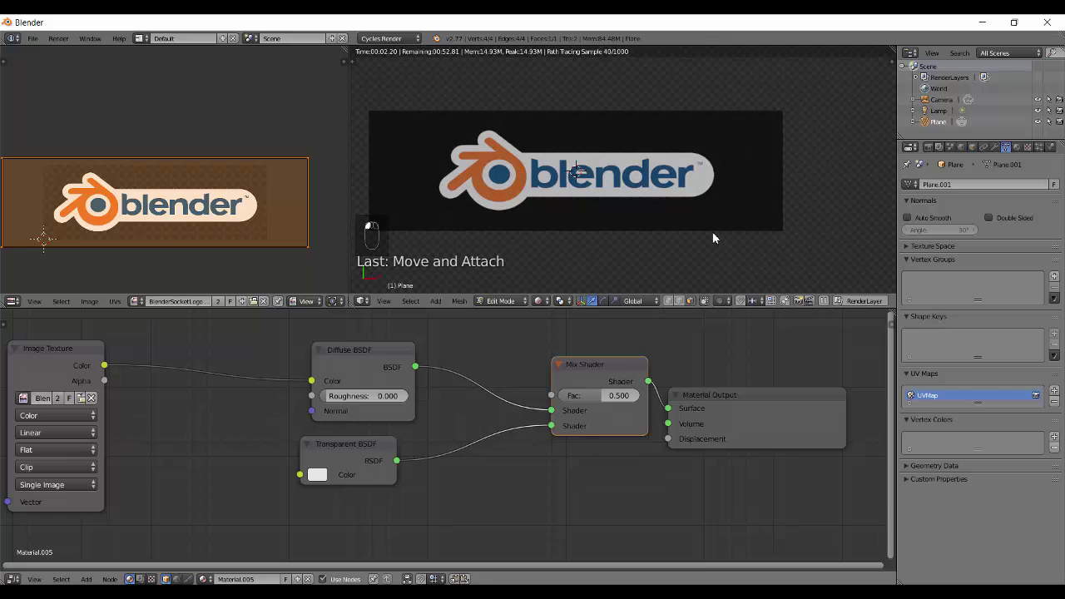
# Look up the Node category of add-ons in the User Preferences, then close the window.
pyautogui.hotkey('ctrl', 'alt', 'u')
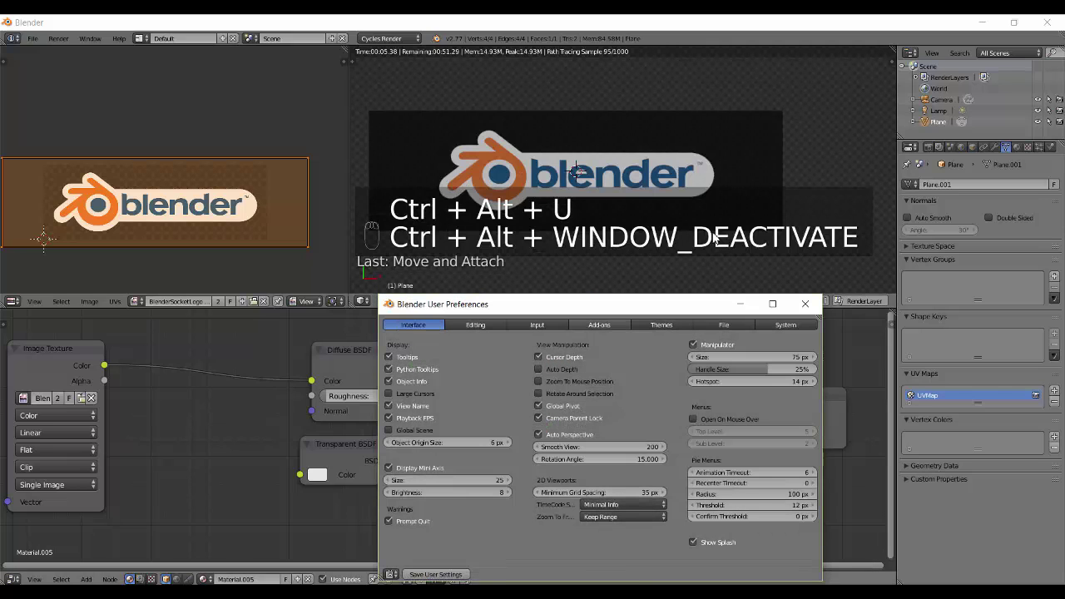
pyautogui.click(599, 324)
pyautogui.moveTo(532, 303); pyautogui.dragTo(449, 181)
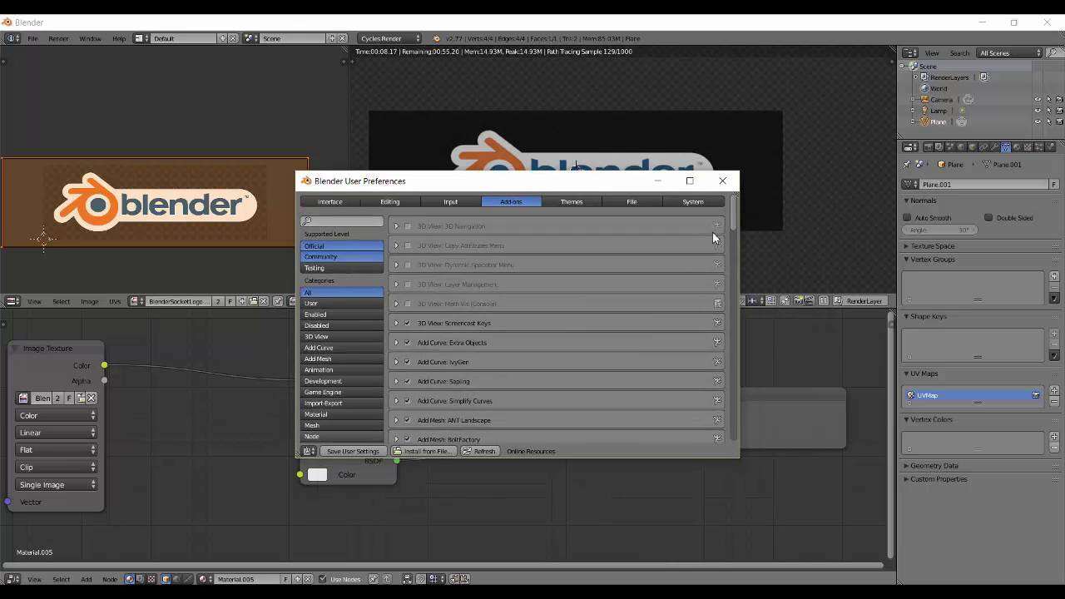
pyautogui.click(311, 436)
pyautogui.click(722, 180)
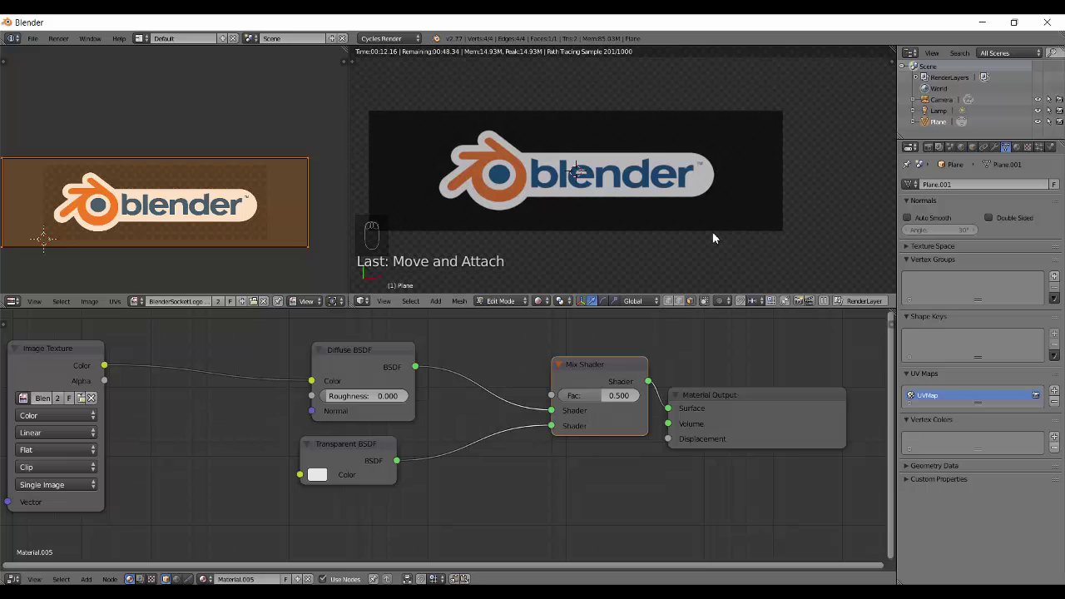
# Link the Image Texture's Alpha output to the Mix Shader's Fac input.
pyautogui.moveTo(551, 395); pyautogui.dragTo(104, 381)
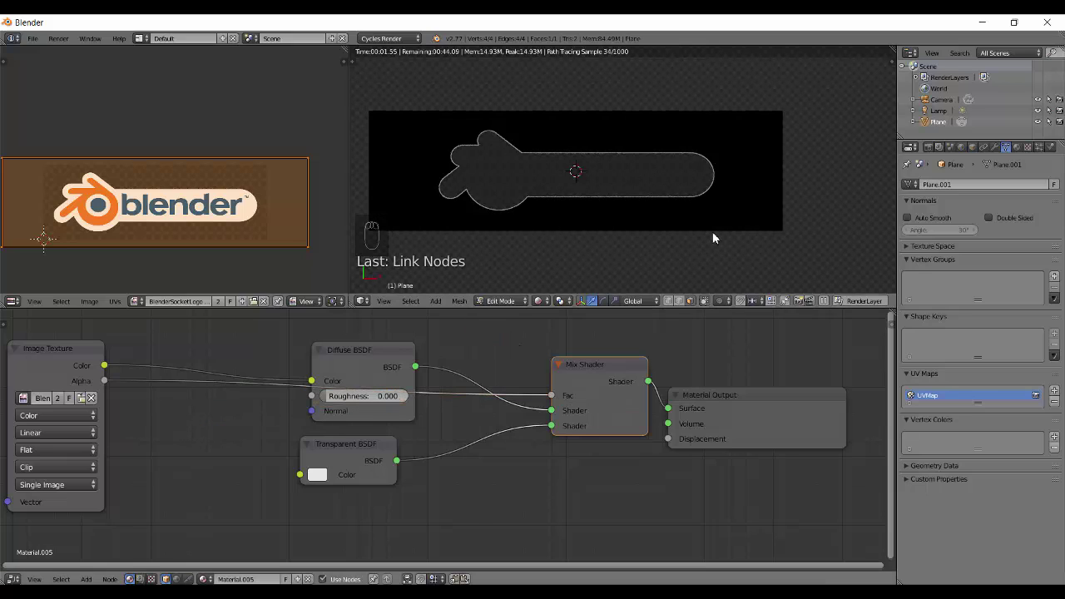
# Swap the Diffuse and Transparent BSDF links into the Mix Shader and set the Transparent BSDF's color to pure white.
pyautogui.moveTo(551, 426); pyautogui.dragTo(550, 410)
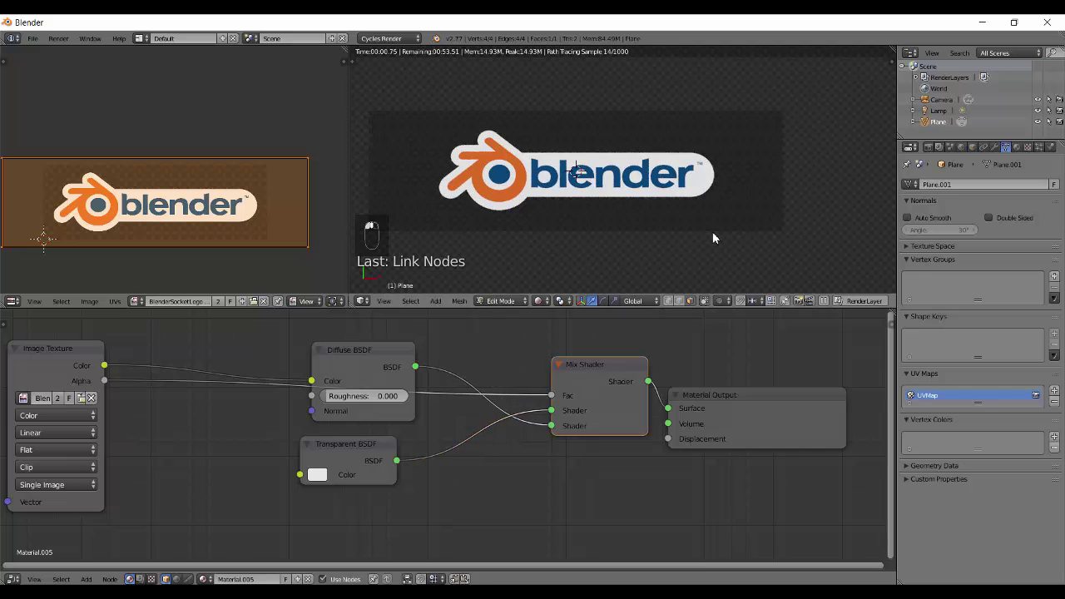
pyautogui.moveTo(713, 237)
pyautogui.mouseDown(button='middle')
pyautogui.moveTo(657, 208)
pyautogui.moveTo(661, 141)
pyautogui.mouseUp(button='middle')
pyautogui.click(317, 474)
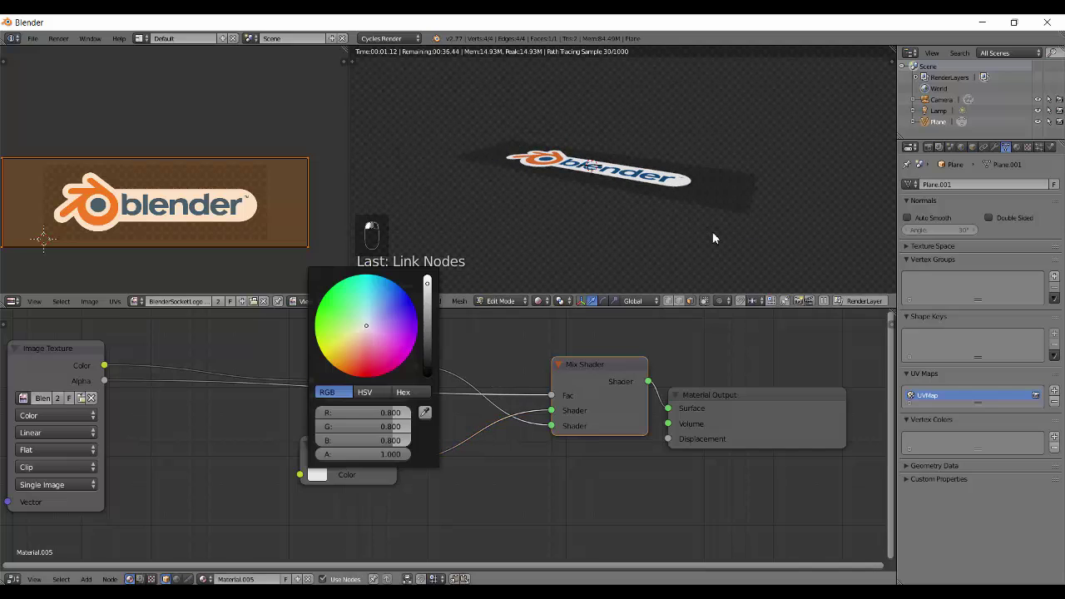
pyautogui.moveTo(426, 284); pyautogui.dragTo(427, 275)
pyautogui.moveTo(532, 158); pyautogui.dragTo(594, 225, button='middle')
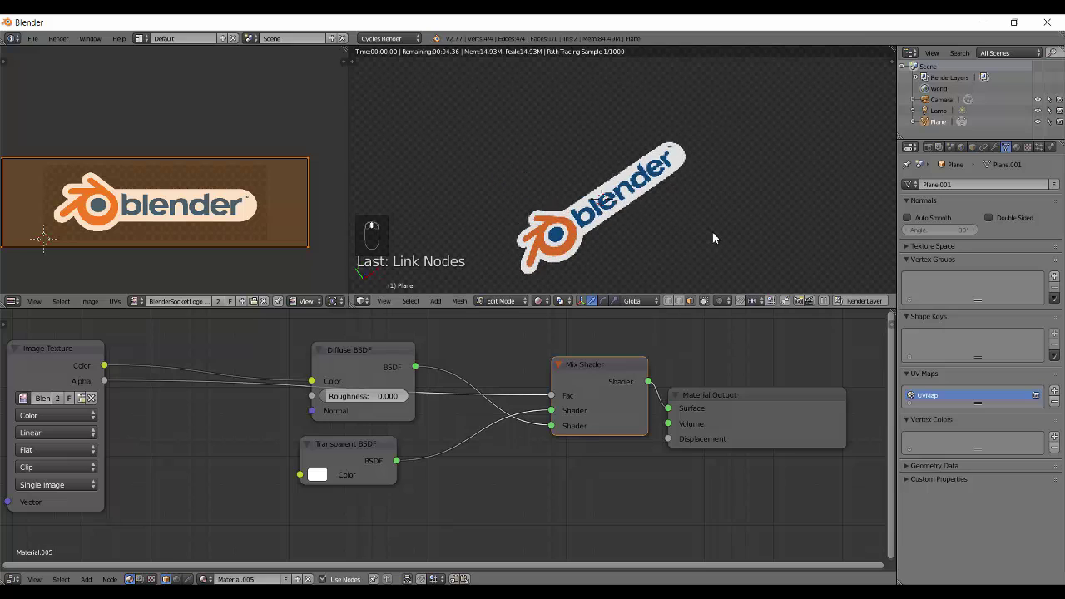
# Inspect the rendered logo from above and try scaling down the plane's UV layout.
pyautogui.scroll(2, 595, 224)
pyautogui.moveTo(712, 238)
pyautogui.mouseDown(button='middle')
pyautogui.moveTo(656, 169)
pyautogui.moveTo(713, 237)
pyautogui.mouseUp(button='middle')
pyautogui.press('q')
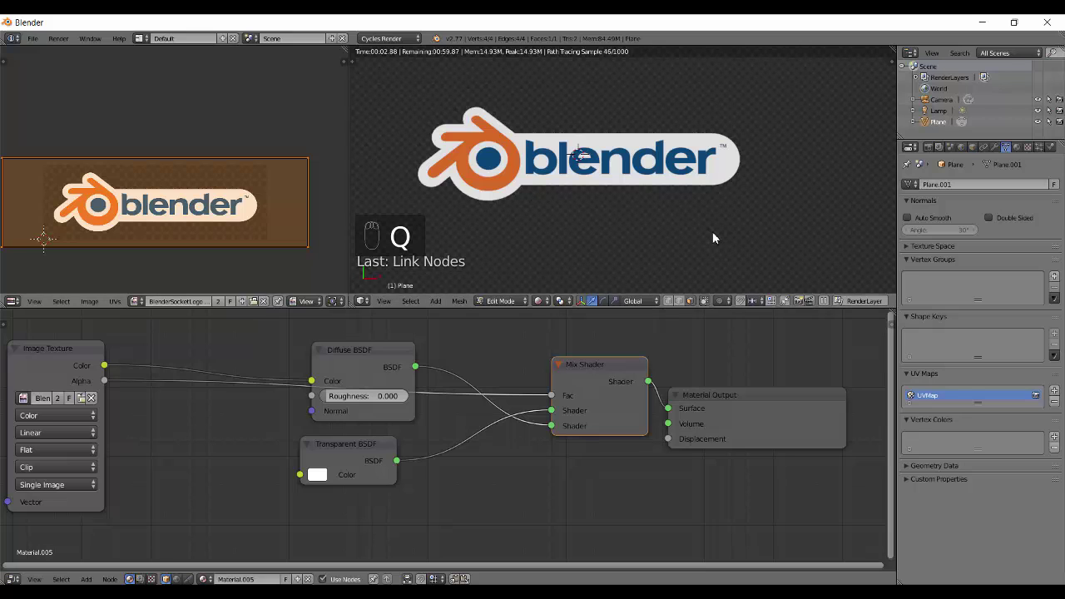
pyautogui.press('s')
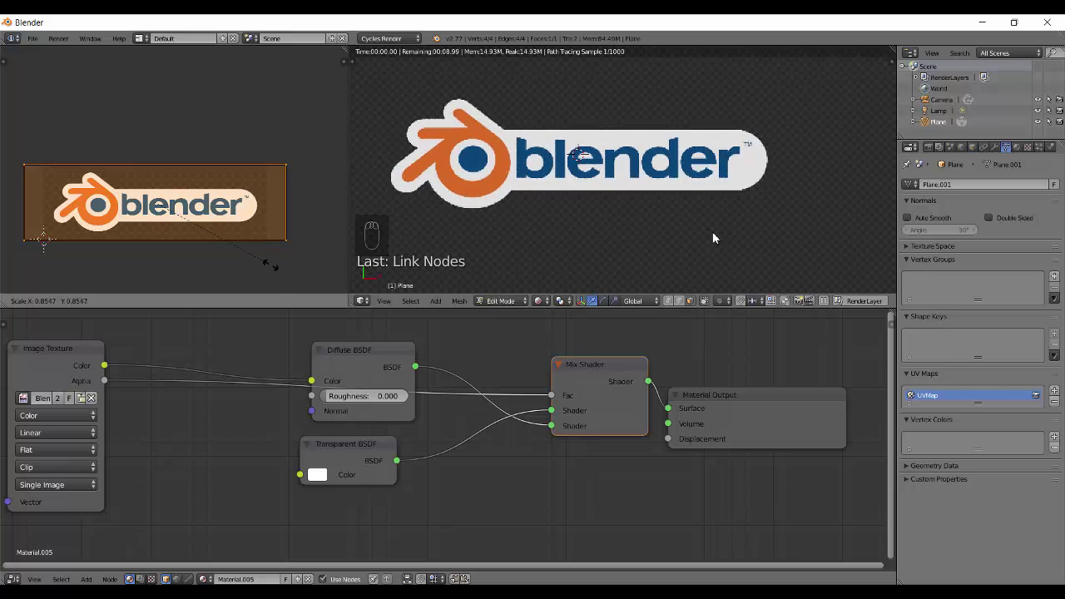
pyautogui.rightClick(270, 264)
# Return to solid shading in Object Mode and delete the logo plane.
pyautogui.scroll(-2, 713, 239)
pyautogui.moveTo(714, 238)
pyautogui.mouseDown(button='middle')
pyautogui.moveTo(766, 208)
pyautogui.moveTo(714, 224)
pyautogui.moveTo(712, 238)
pyautogui.mouseUp(button='middle')
pyautogui.hotkey('shift', 'z')
pyautogui.press('Tab')
pyautogui.press('x')
pyautogui.click(713, 238)
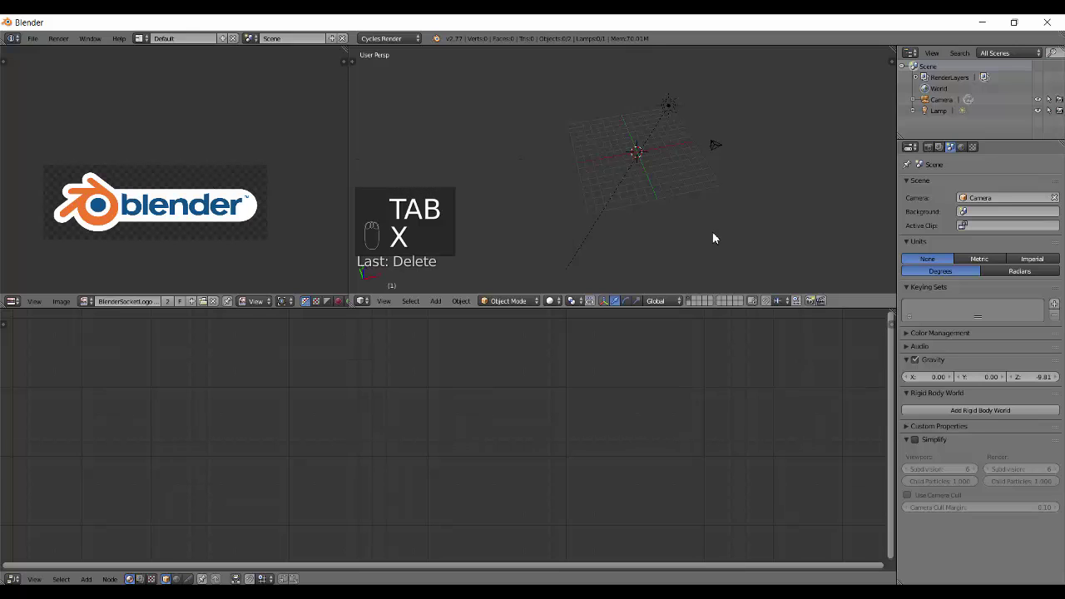
# Search the add-ons in the User Preferences for "ima" to check Import Images as Planes, then close the window.
pyautogui.hotkey('ctrl', 'alt', 'u')
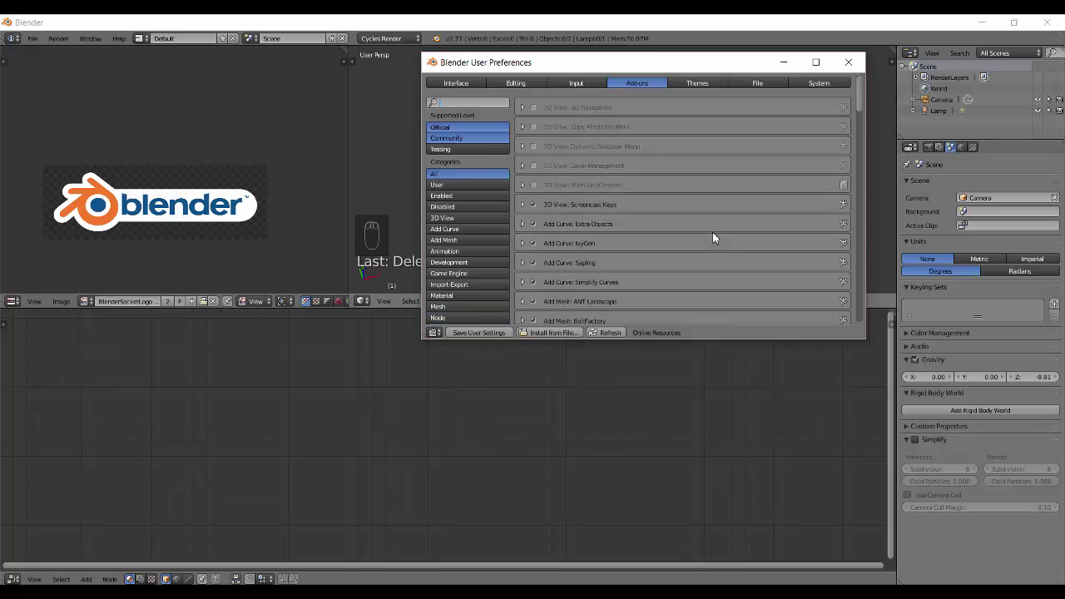
pyautogui.write('m')
pyautogui.press('BackSpace')
pyautogui.write('ma')
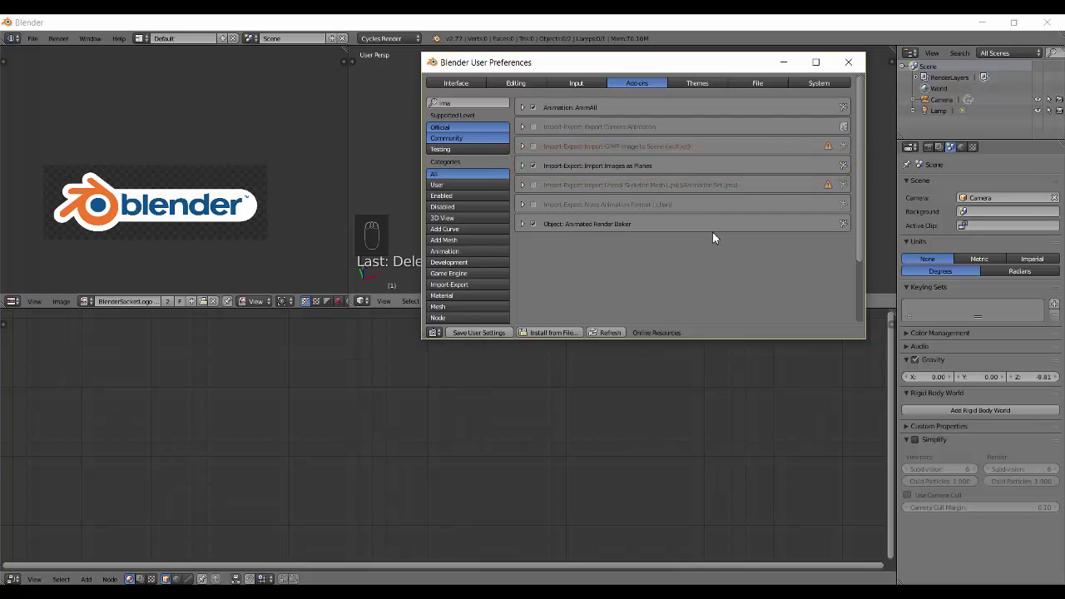
pyautogui.click(847, 62)
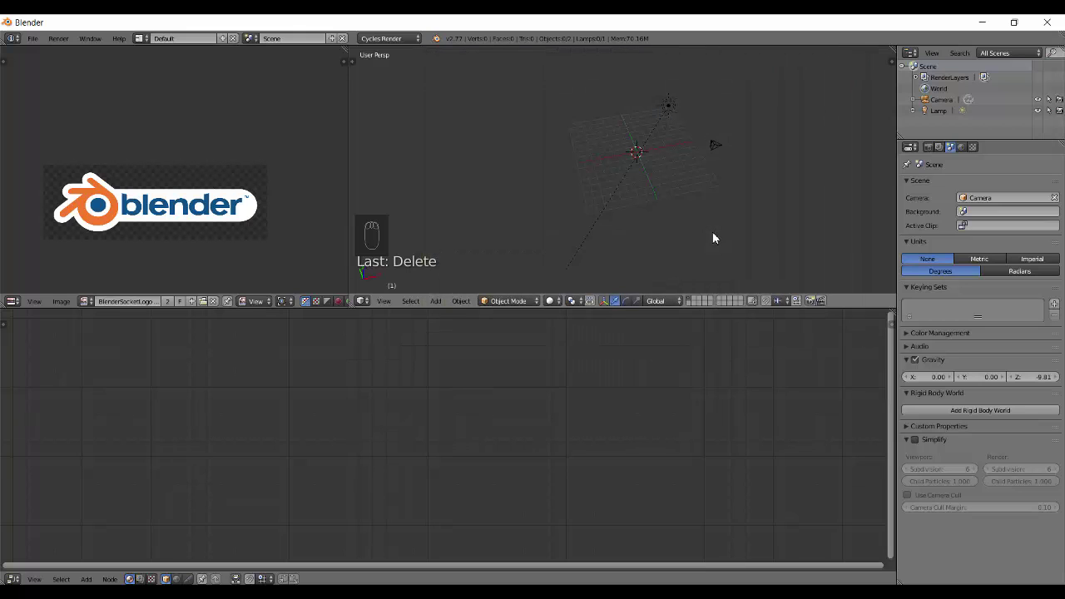
# Start an Images as Planes import from top view and show the Textures folder as thumbnails.
pyautogui.press('q')
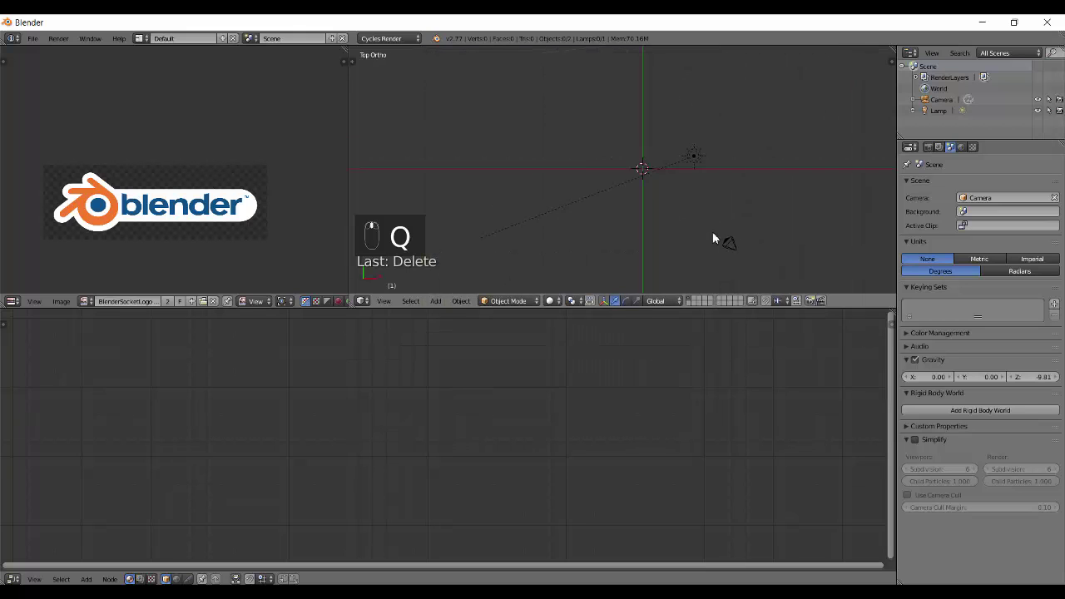
pyautogui.hotkey('shift', 'a')
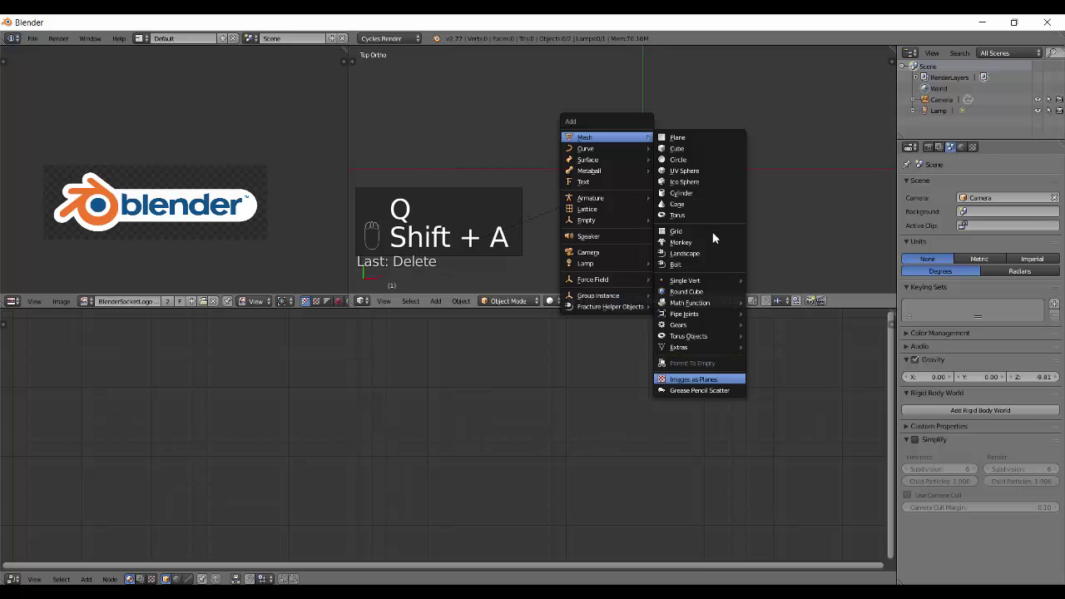
pyautogui.press('Return')
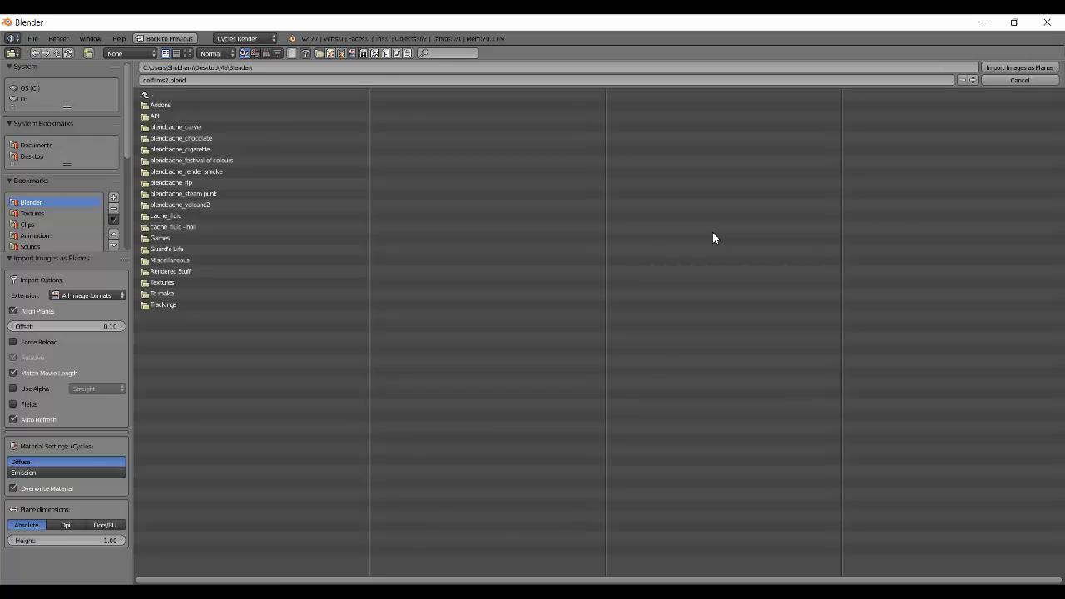
pyautogui.click(32, 214)
pyautogui.click(188, 53)
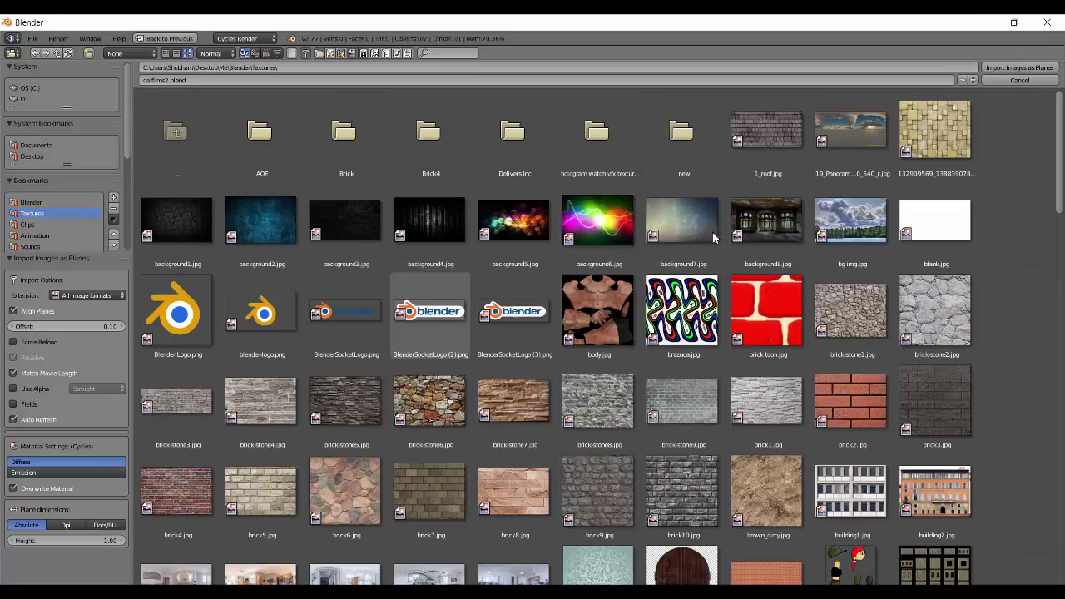
# Import "mountain backdrop1 grasses.png" as a plane with Use Alpha enabled and set to Straight.
pyautogui.click(514, 314)
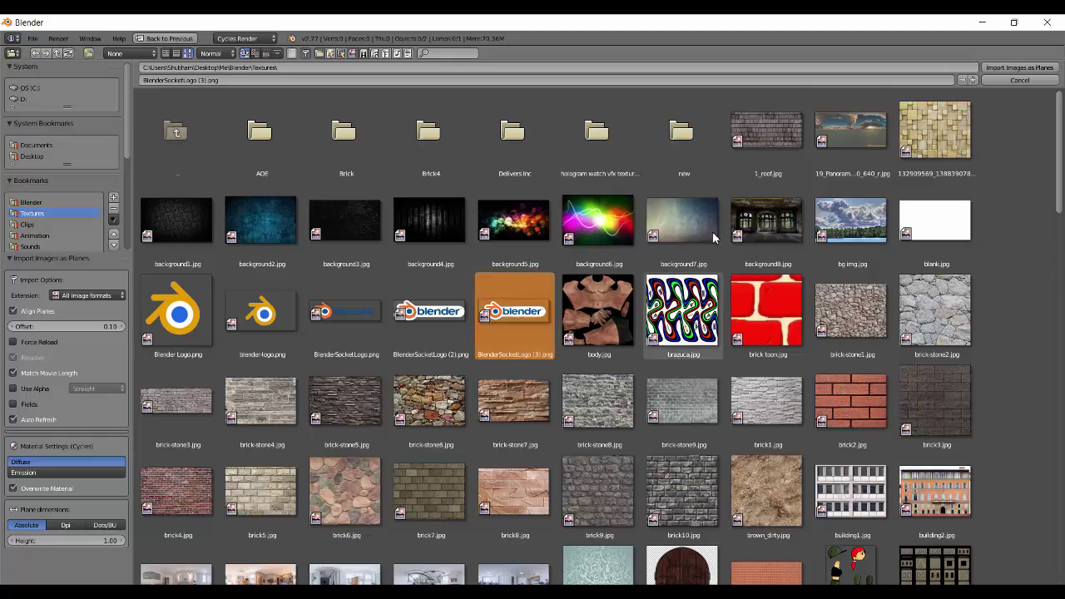
pyautogui.scroll(-10, 713, 238)
pyautogui.scroll(-8, 712, 238)
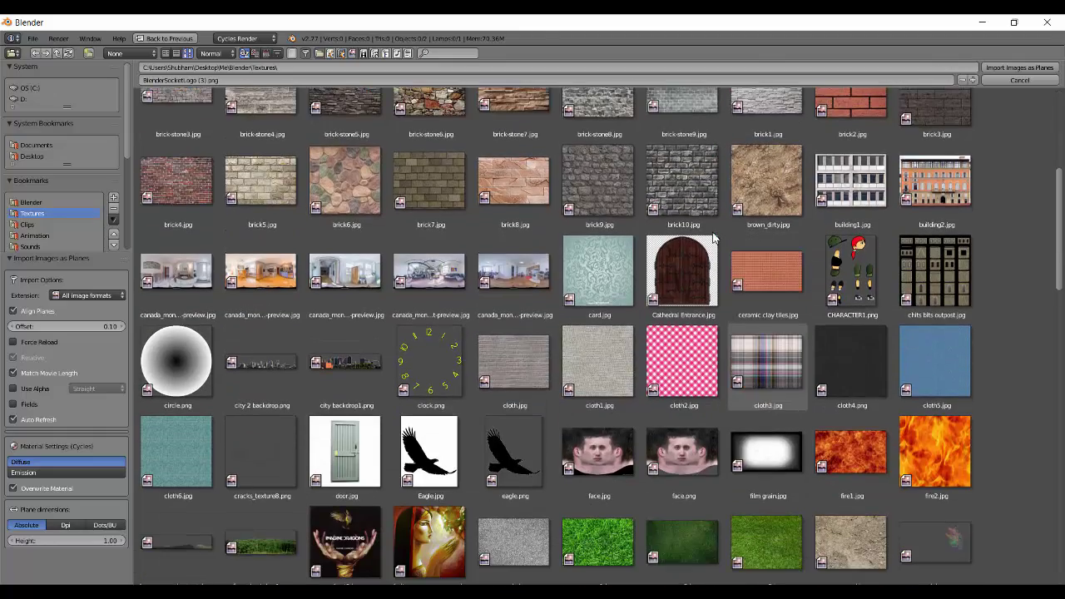
pyautogui.scroll(-6, 713, 238)
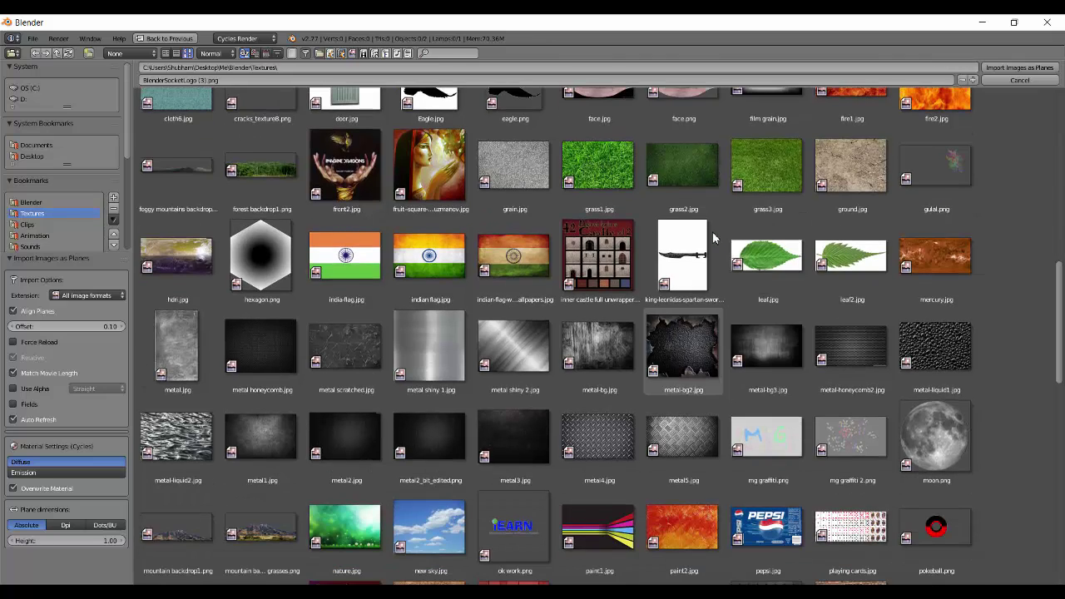
pyautogui.scroll(-4, 713, 238)
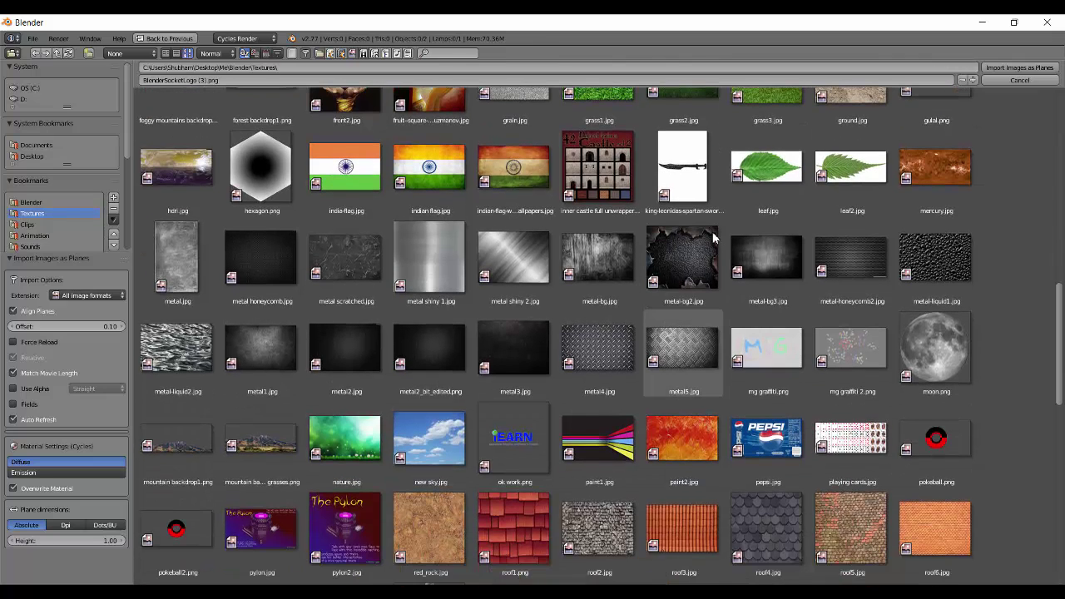
pyautogui.scroll(-2, 712, 237)
pyautogui.scroll(-1, 713, 238)
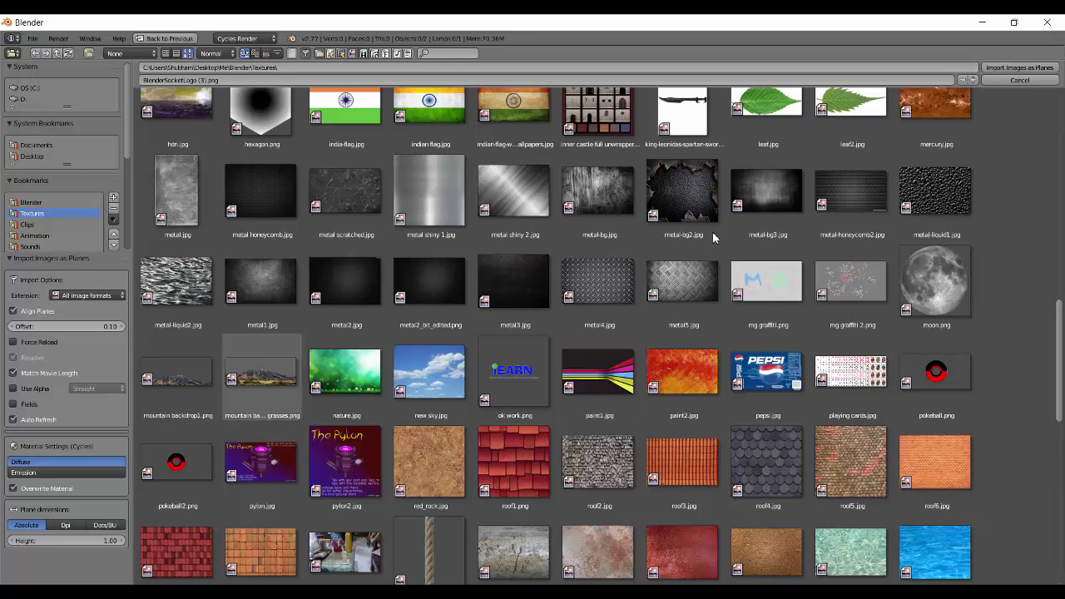
pyautogui.click(262, 375)
pyautogui.scroll(-2, 713, 238)
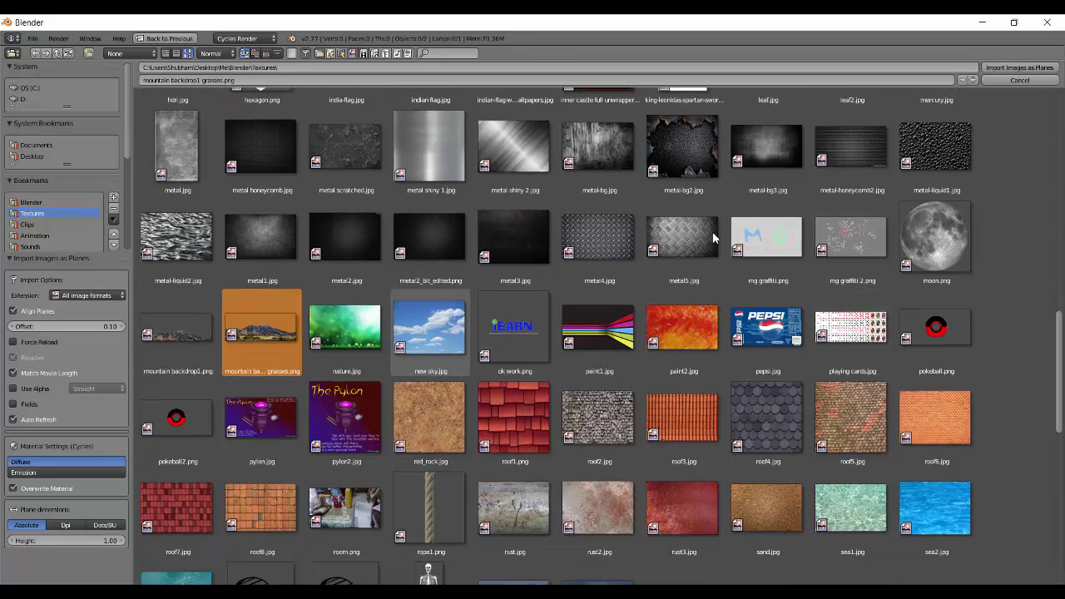
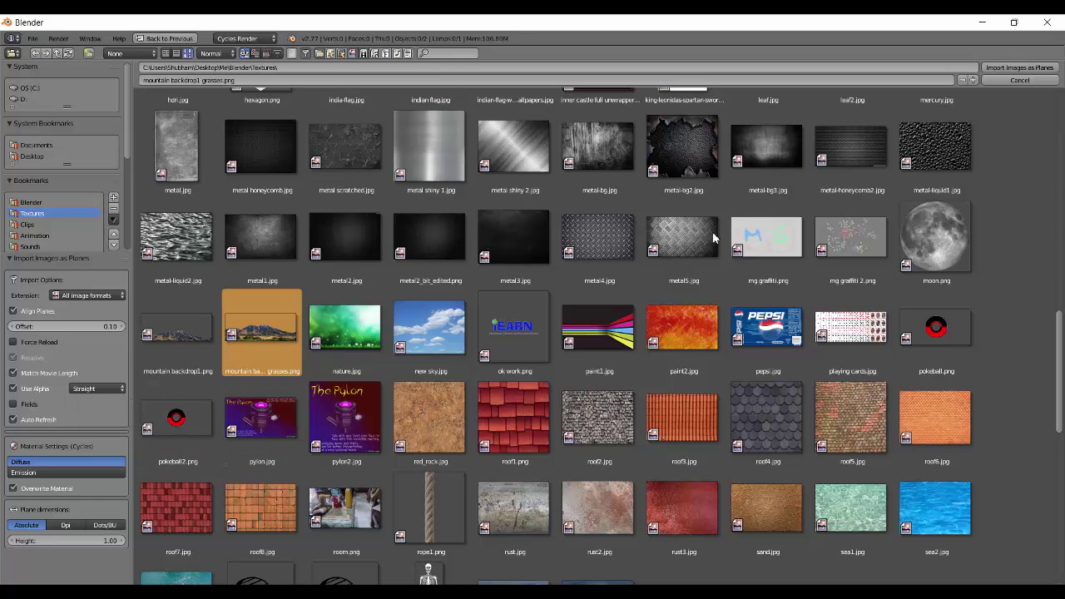
pyautogui.click(1019, 67)
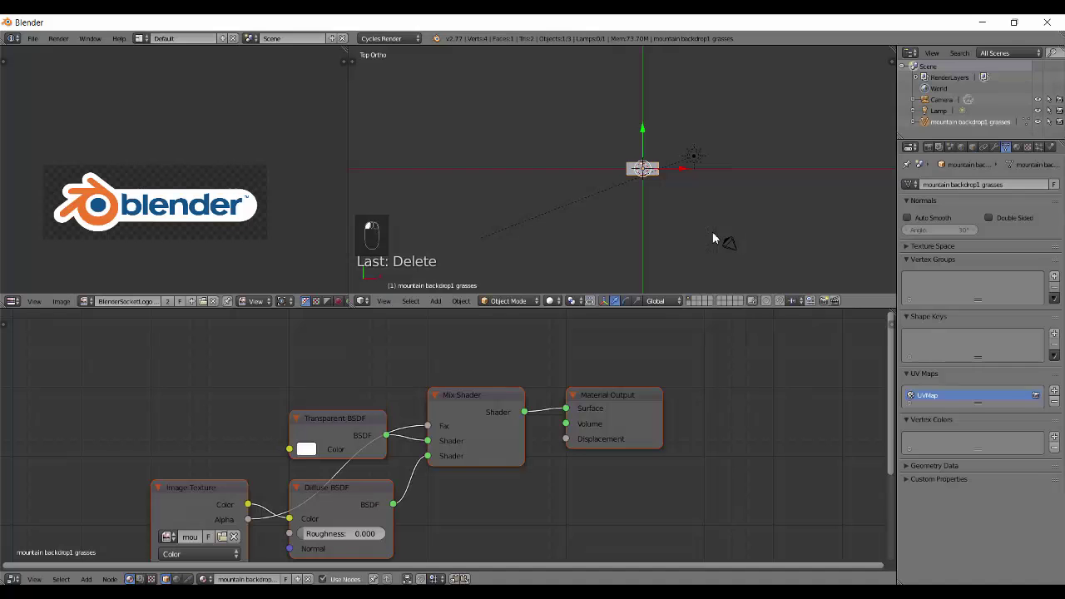
# Move the mountain material's Image Texture node up and away from the shader nodes so all its options show.
pyautogui.scroll(4, 713, 239)
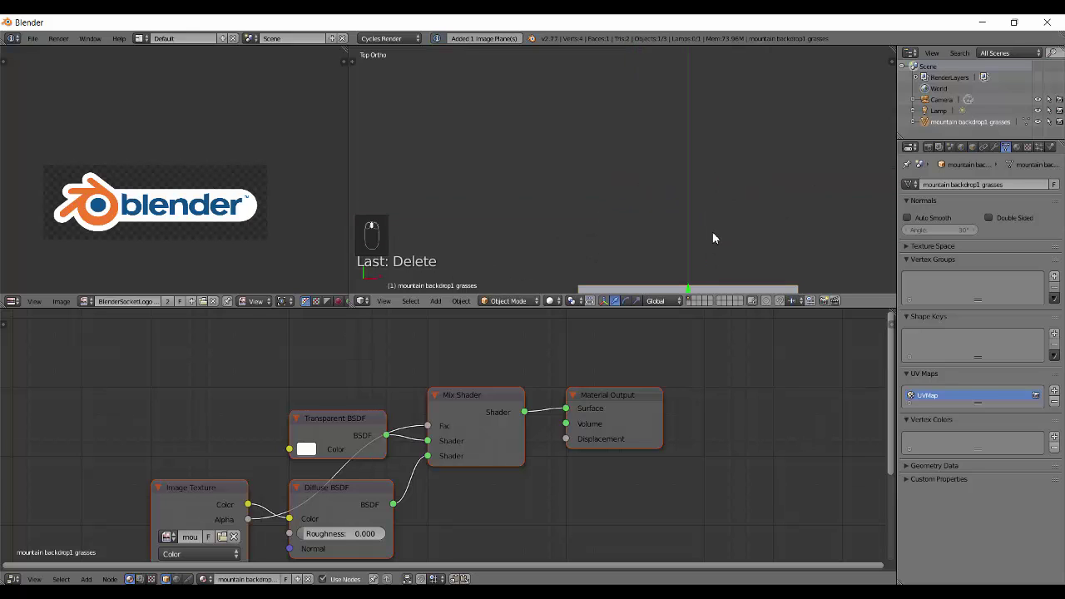
pyautogui.click(191, 488)
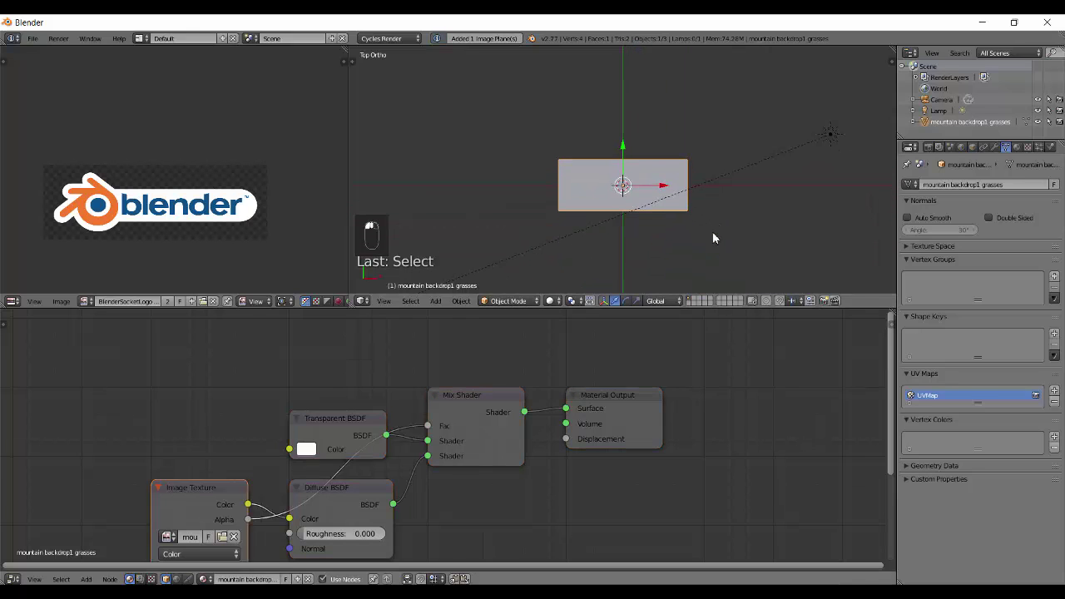
pyautogui.moveTo(190, 487); pyautogui.dragTo(139, 380)
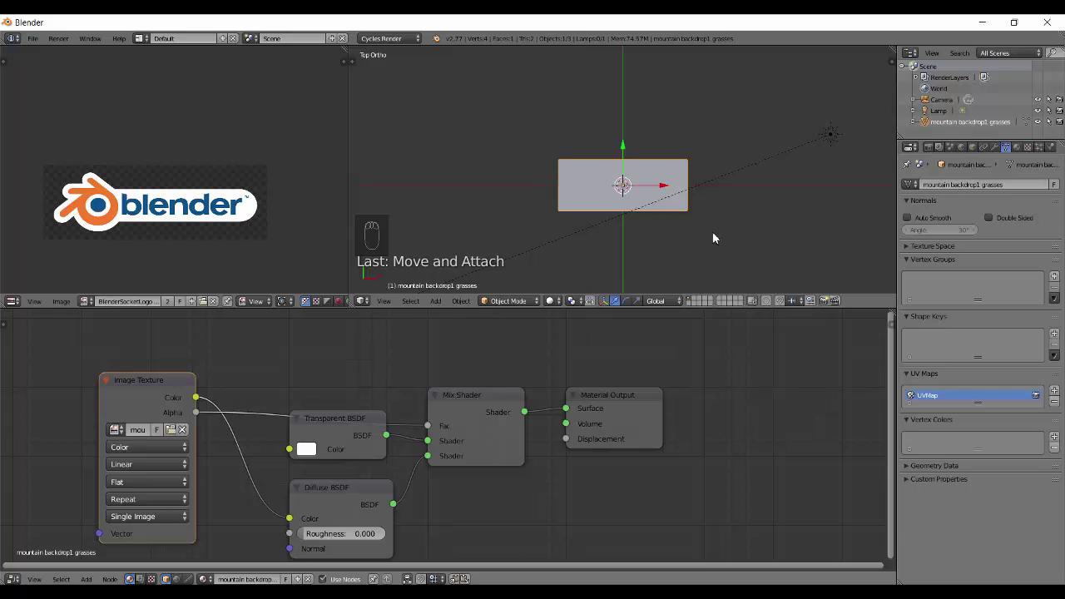
pyautogui.click(203, 579)
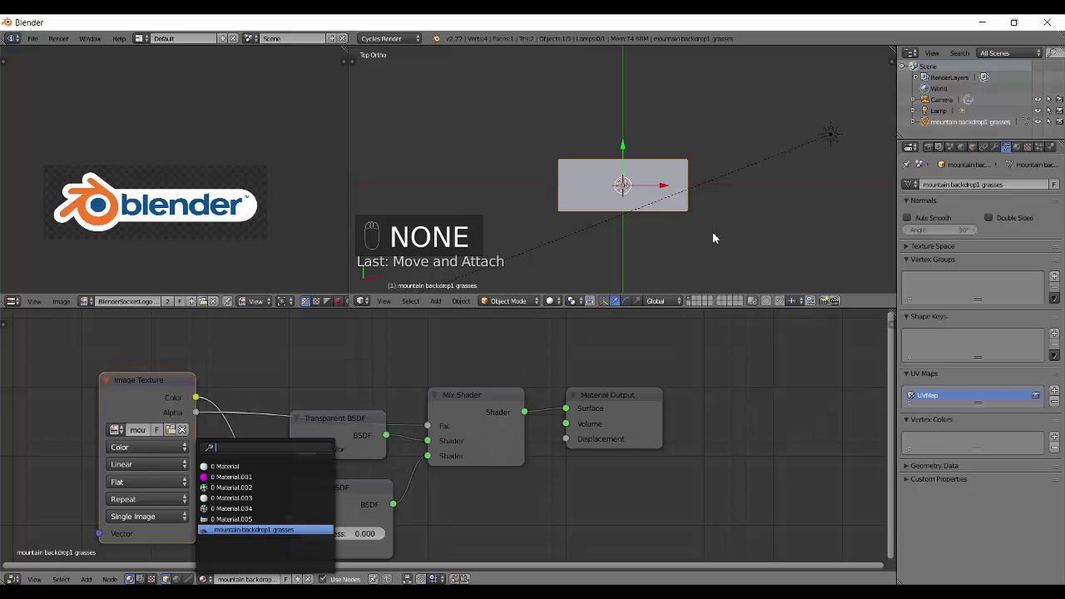
pyautogui.write('z')
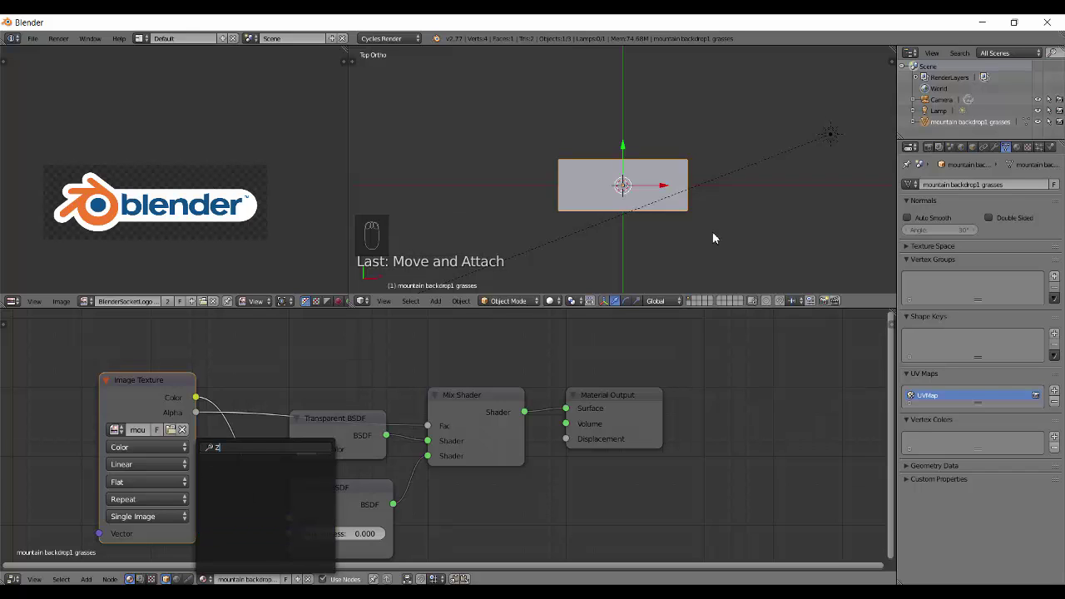
pyautogui.press('Escape')
# Preview the mountain plane in rendered shading from different angles, then return to solid shading.
pyautogui.hotkey('shift', 'z')
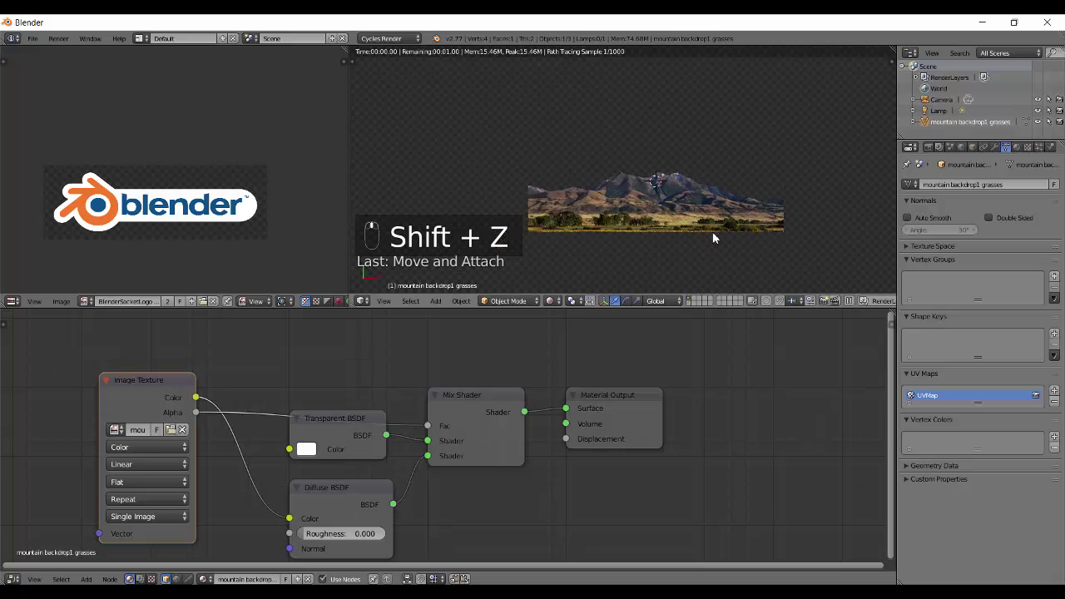
pyautogui.moveTo(713, 238); pyautogui.dragTo(713, 239, button='middle')
pyautogui.press('q')
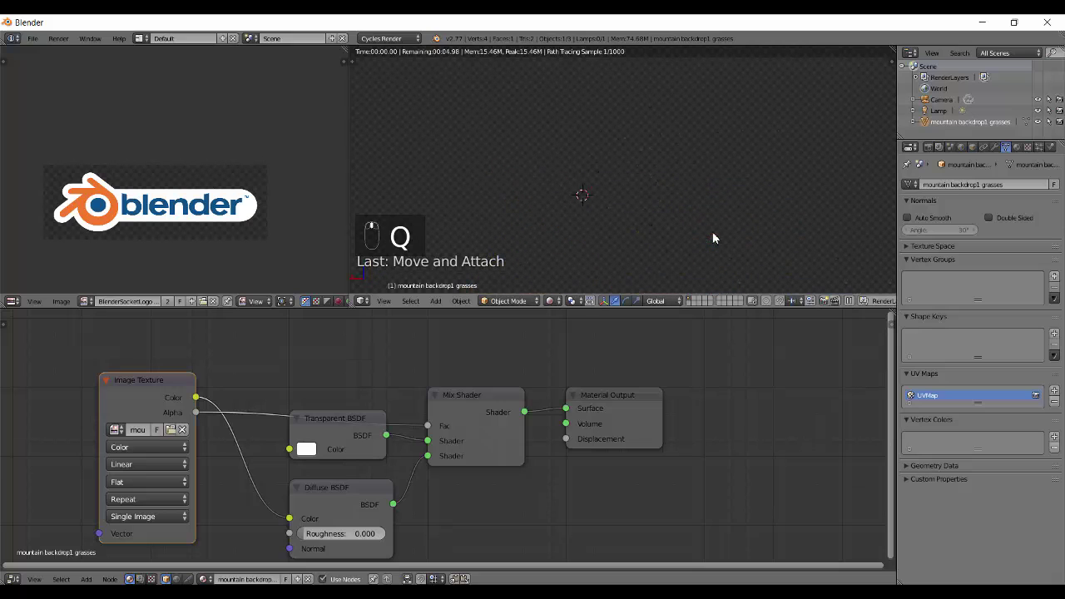
pyautogui.press('q')
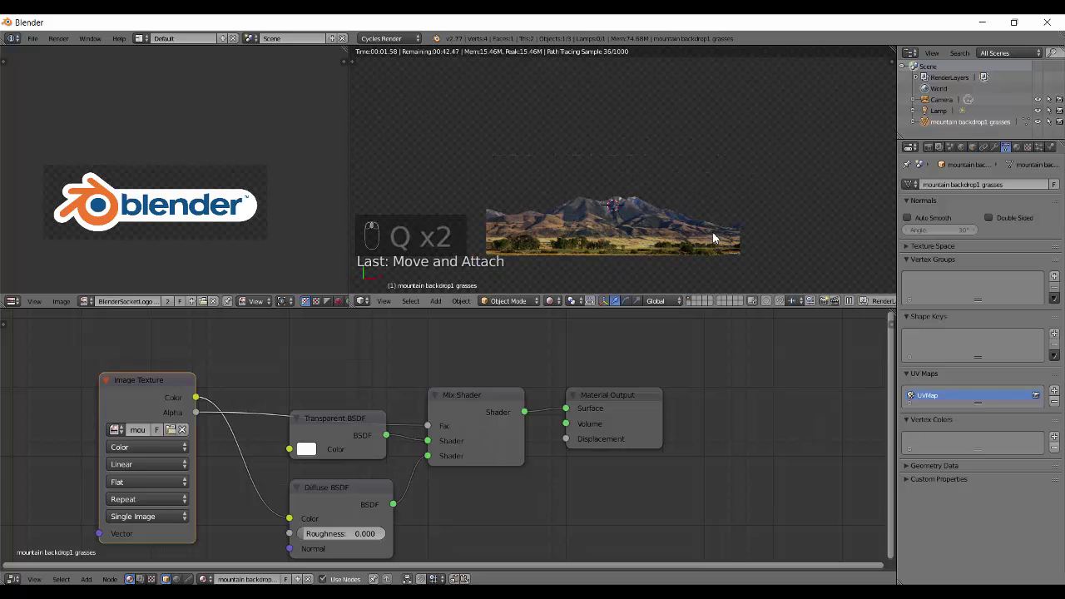
pyautogui.hotkey('shift', 'z')
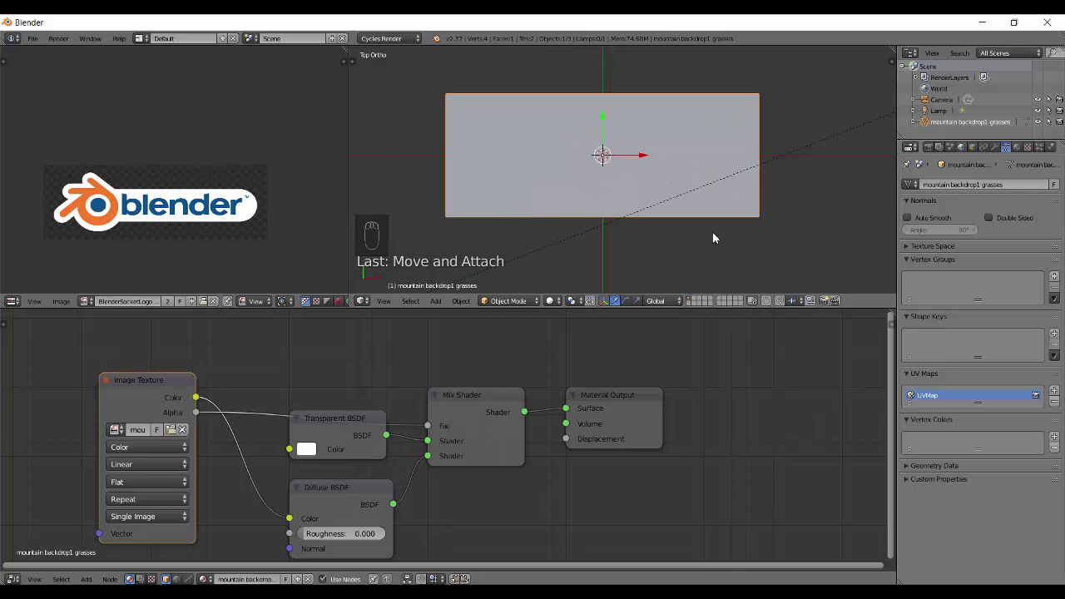
# Show the World shader nodes and move the Background node slightly.
pyautogui.click(177, 579)
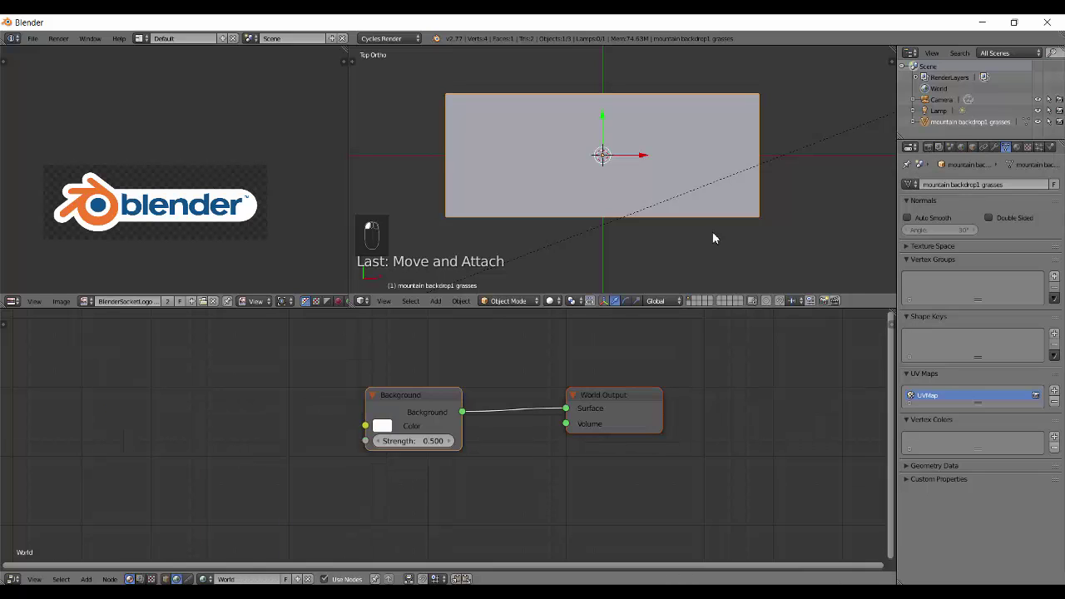
pyautogui.moveTo(413, 394); pyautogui.dragTo(429, 386)
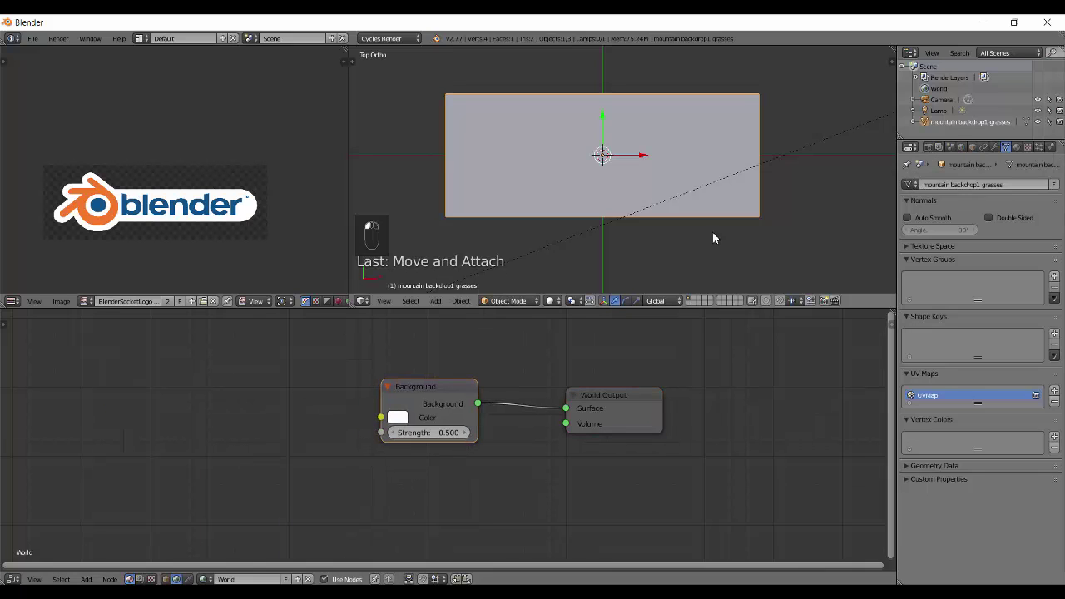
# Select all objects in the scene and delete them.
pyautogui.press('a')
pyautogui.press('a')
pyautogui.press('a')
pyautogui.press('x')
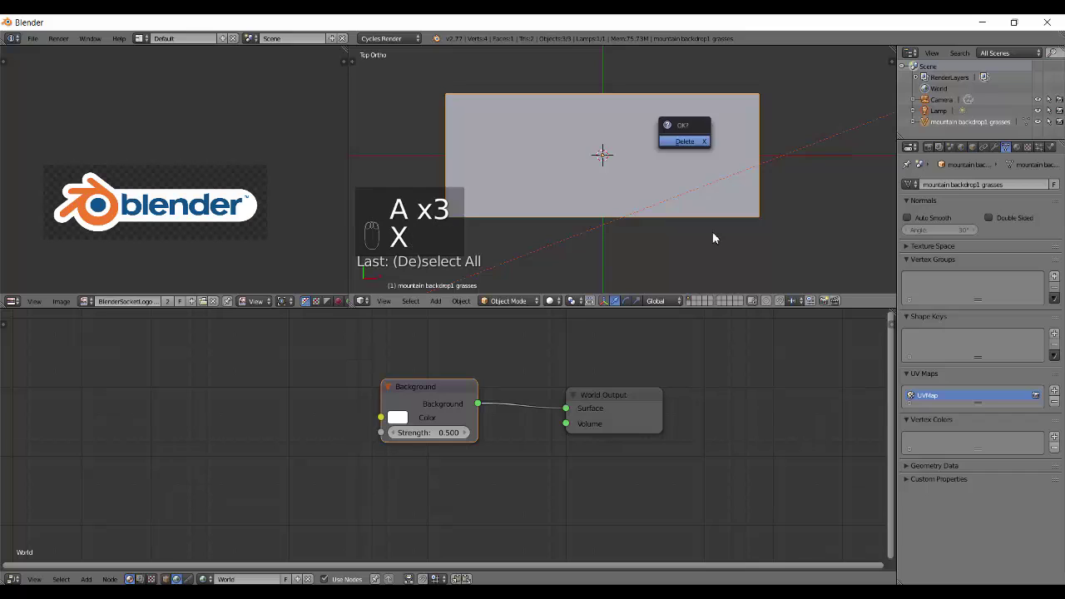
pyautogui.press('Return')
pyautogui.moveTo(713, 239); pyautogui.dragTo(713, 239, button='middle')
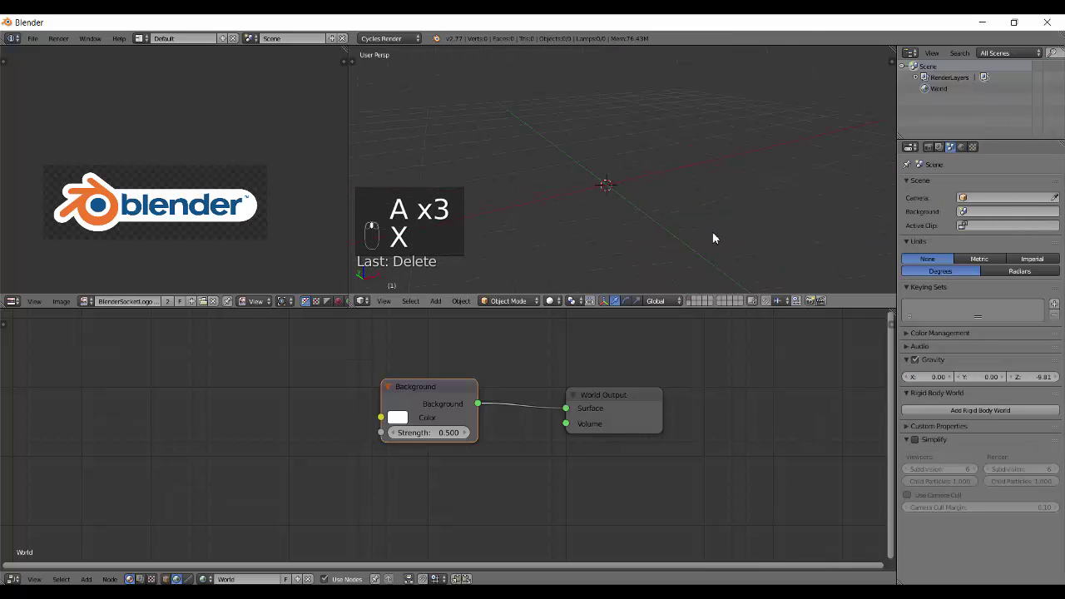
# Add a plane and scale it up into a large floor.
pyautogui.hotkey('shift', 'a')
pyautogui.click(713, 239)
pyautogui.moveTo(713, 239); pyautogui.dragTo(713, 239, button='middle')
# Add a UV sphere and raise it 1 unit along the Z axis.
pyautogui.hotkey('shift', 'a')
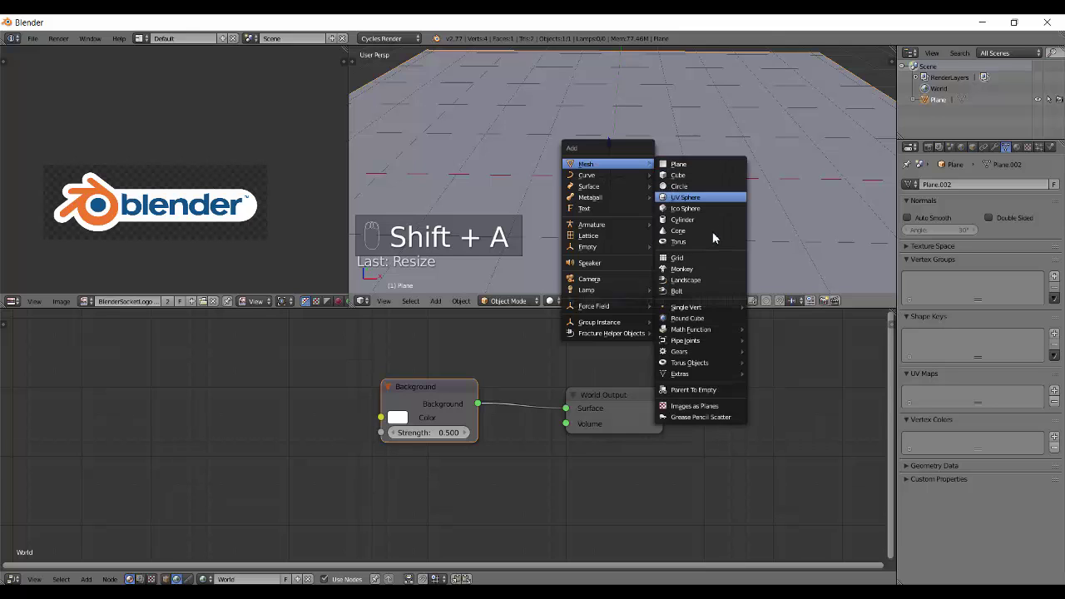
pyautogui.click(685, 197)
pyautogui.press('g')
pyautogui.press('z')
pyautogui.press('1')
pyautogui.press('Return')
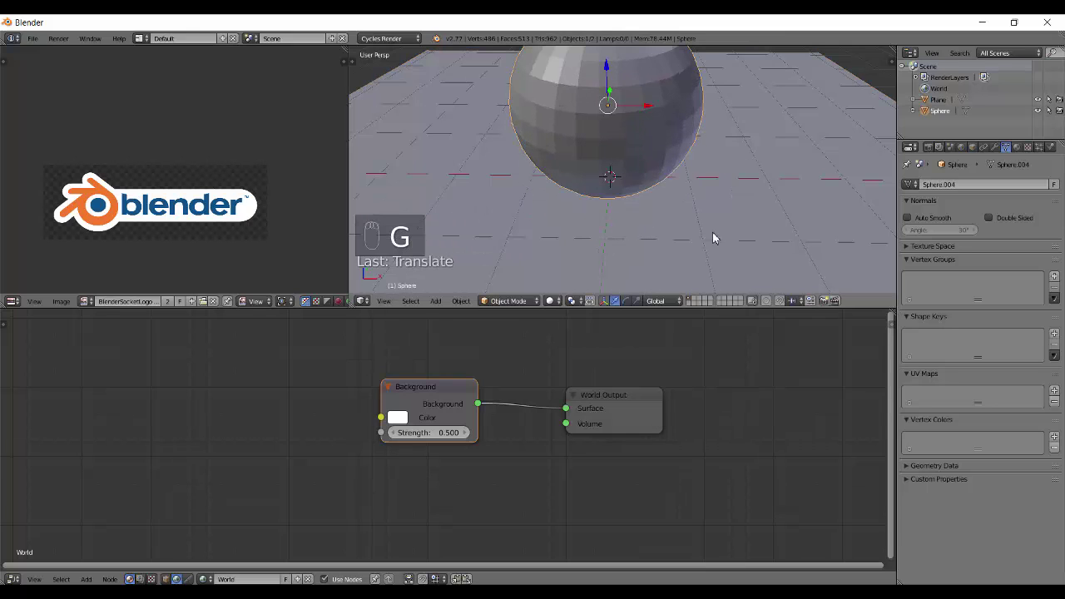
# Give the sphere a level 2 subdivision surface and shade it smooth.
pyautogui.hotkey('ctrl', '2')
pyautogui.press('z')
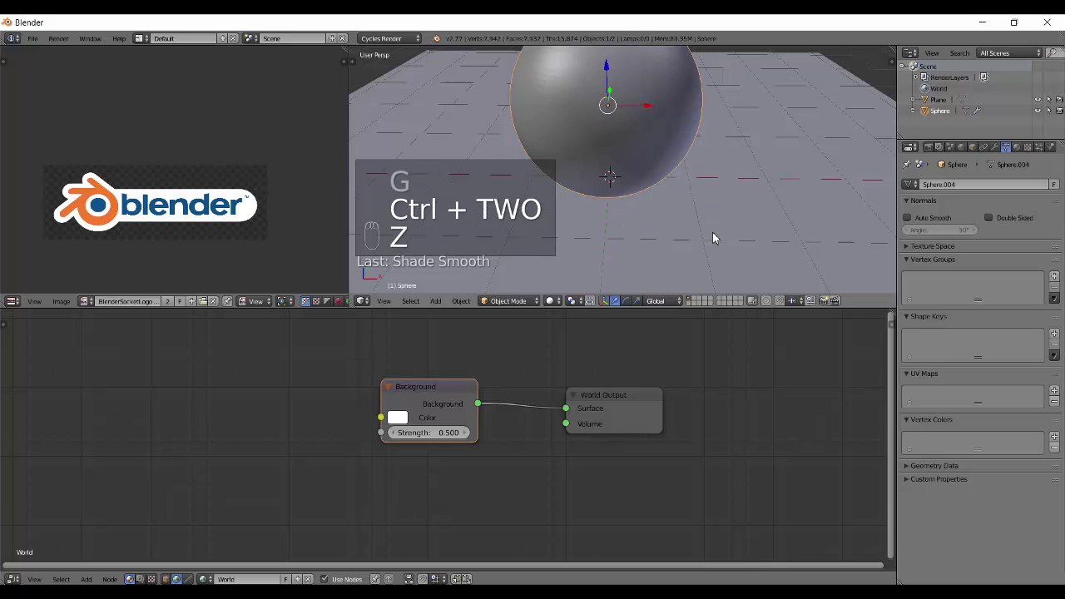
pyautogui.scroll(3, 713, 239)
pyautogui.scroll(-3, 713, 239)
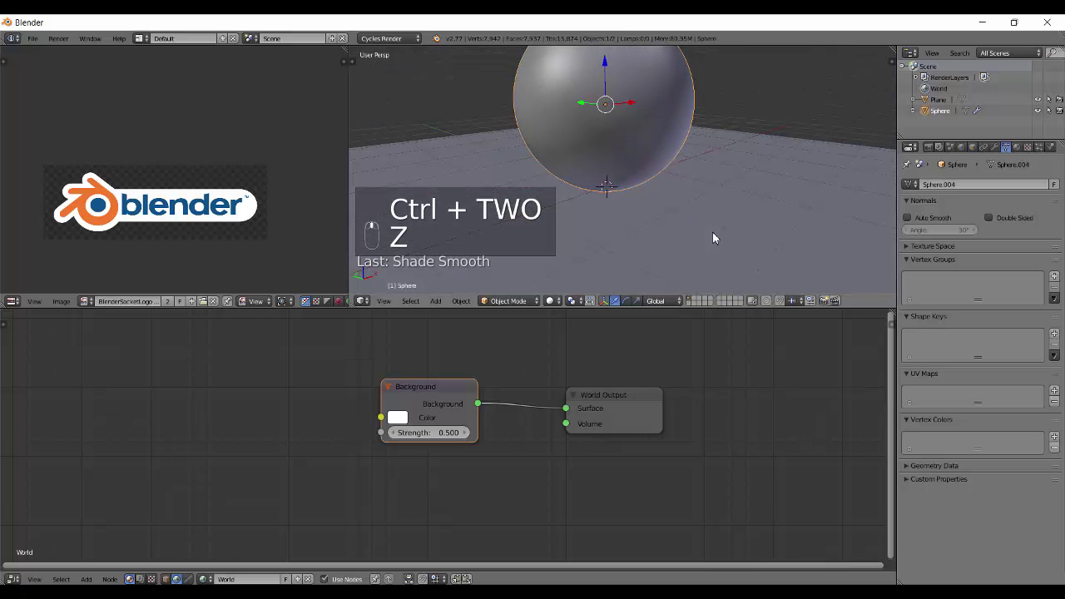
# Add an Environment Texture node to the World shader and connect its Color output to the Background node's Color input.
pyautogui.moveTo(424, 386); pyautogui.dragTo(463, 376)
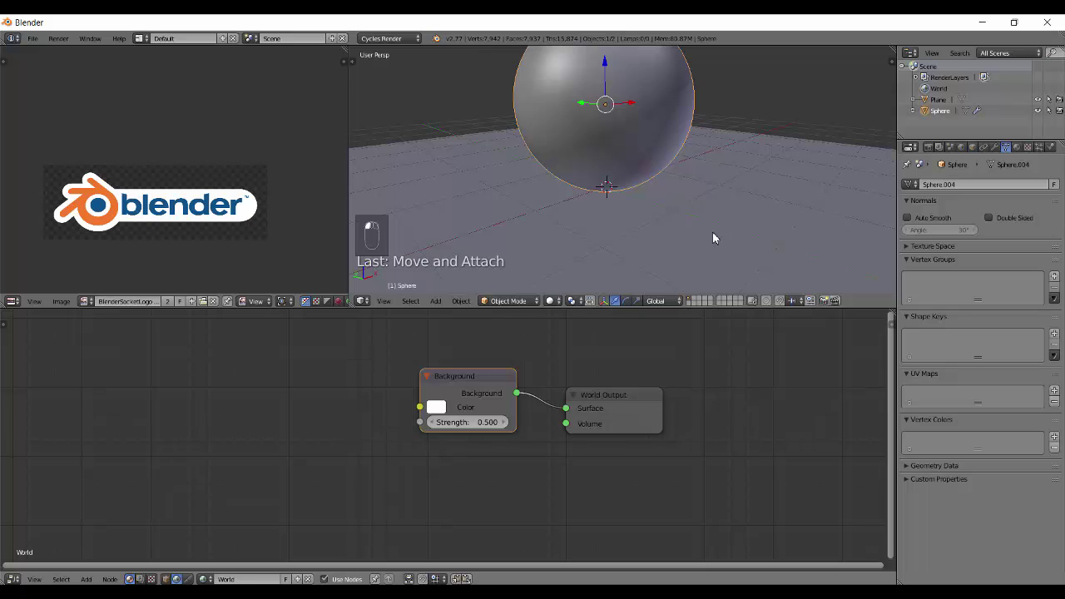
pyautogui.hotkey('shift', 'a')
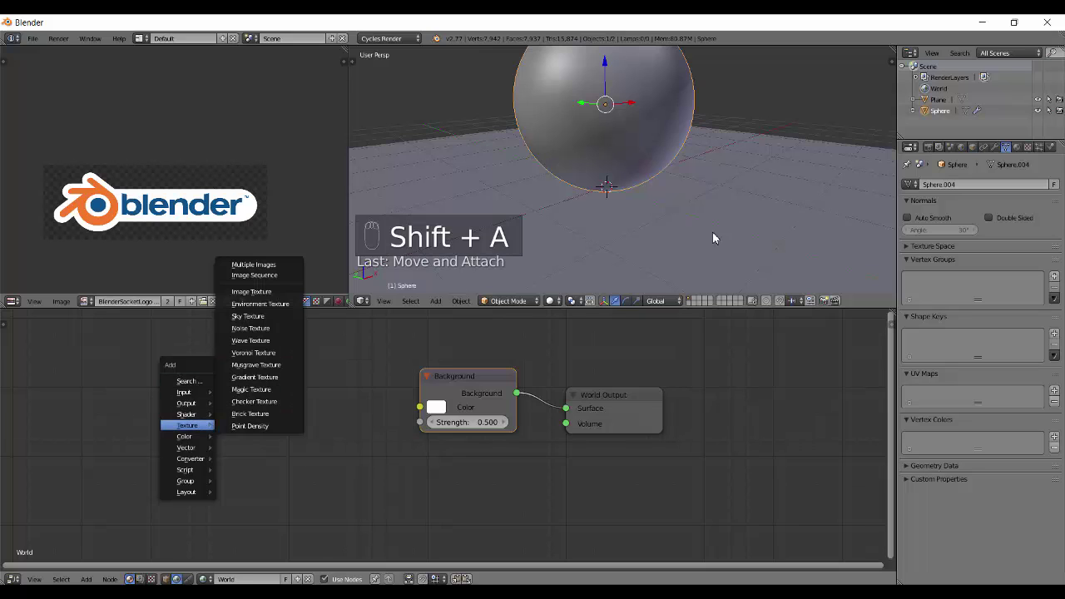
pyautogui.scroll(10, 712, 238)
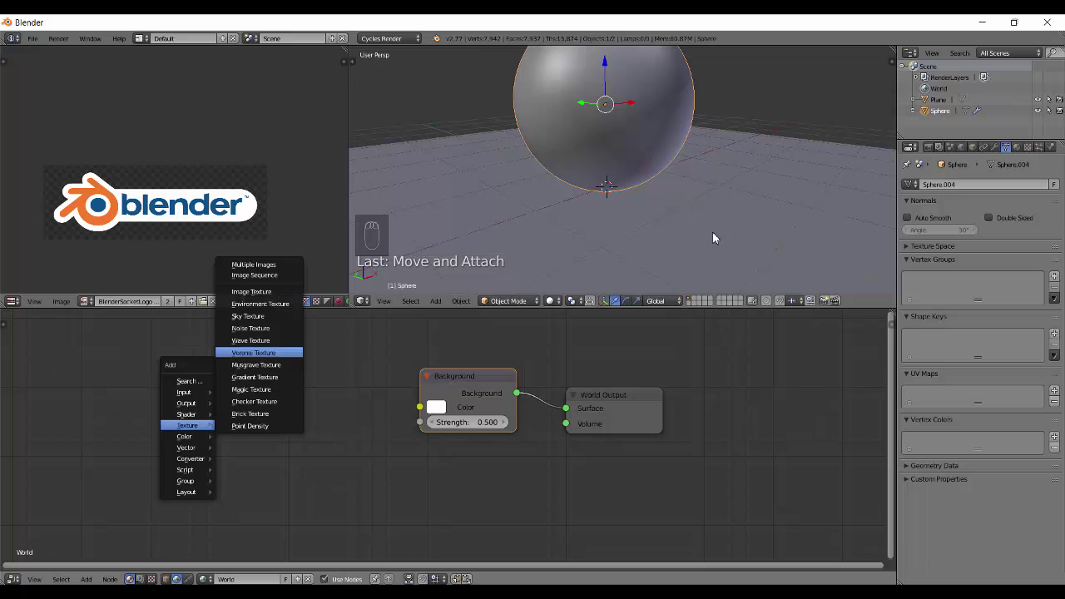
pyautogui.press('Return')
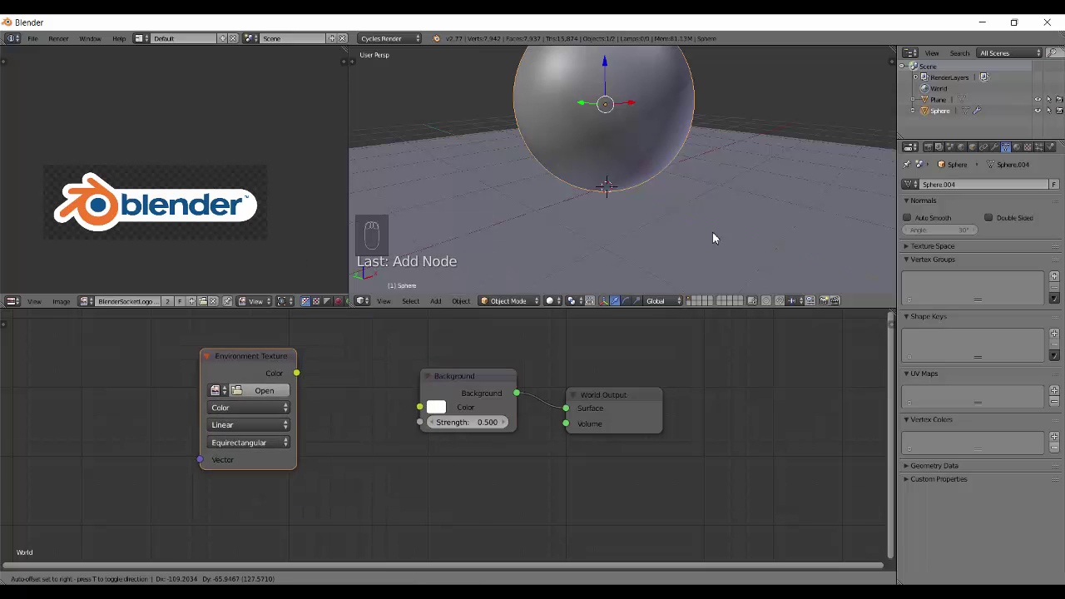
pyautogui.press('Return')
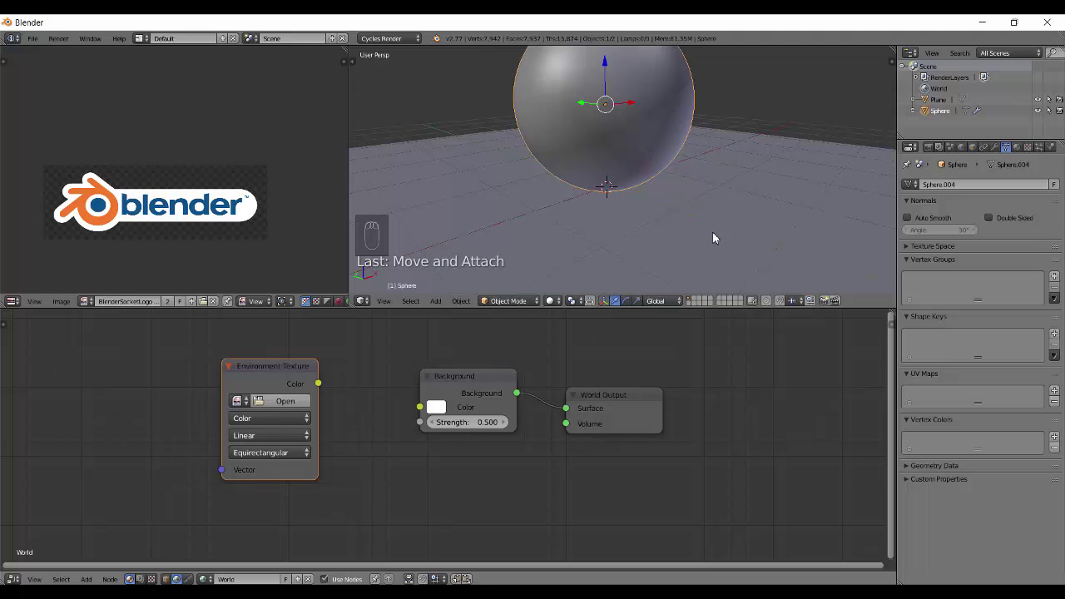
pyautogui.moveTo(318, 384); pyautogui.dragTo(419, 407)
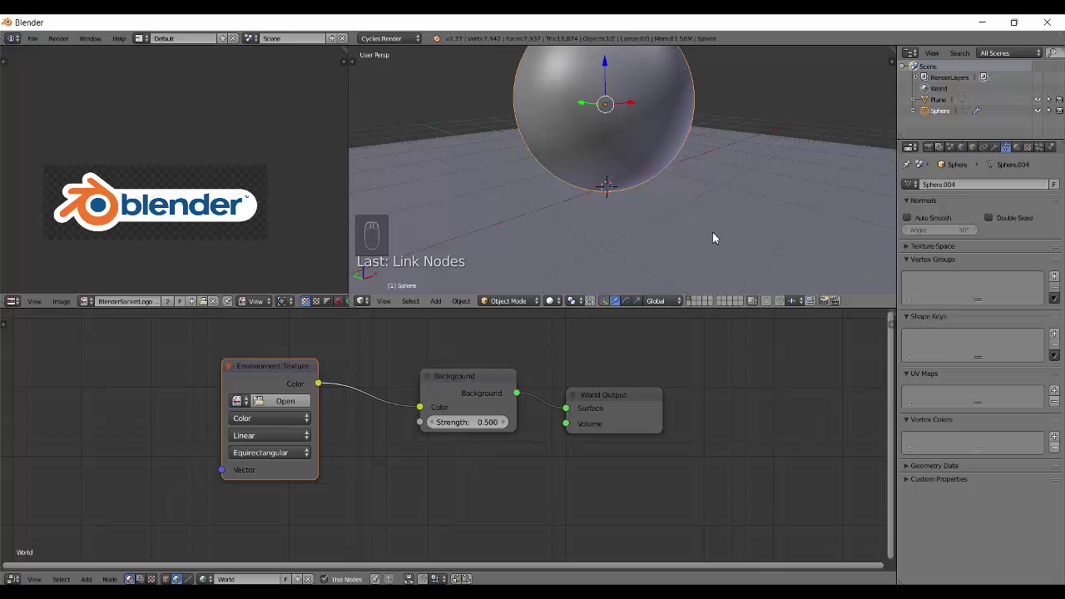
pyautogui.moveTo(453, 376); pyautogui.dragTo(420, 354)
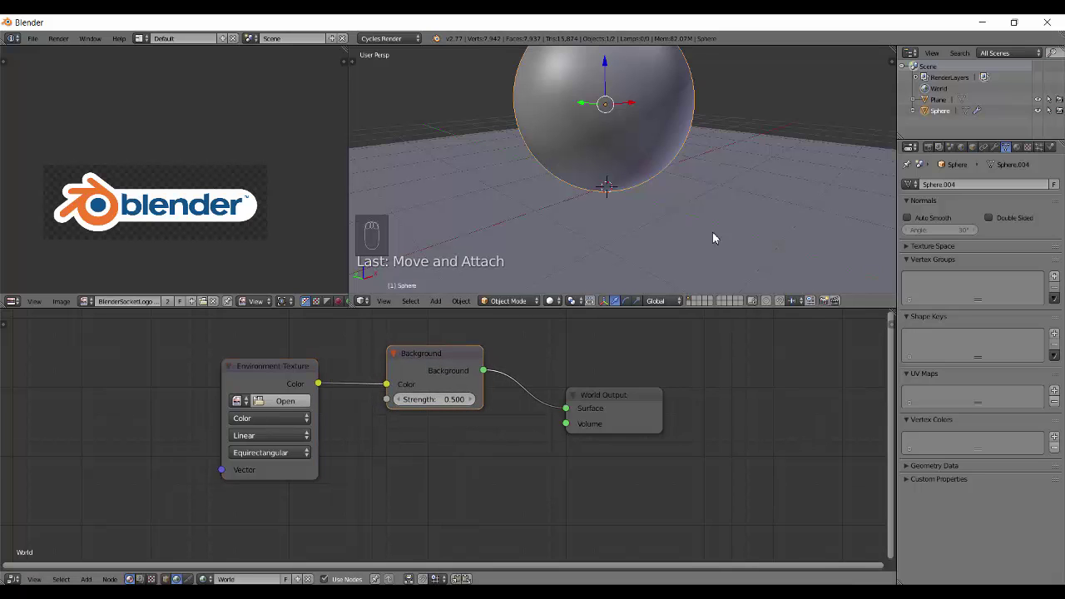
# Load canada_montreal_thea-preview.jpg from the Textures folder into the Environment Texture node and reposition the Background node slightly.
pyautogui.click(285, 400)
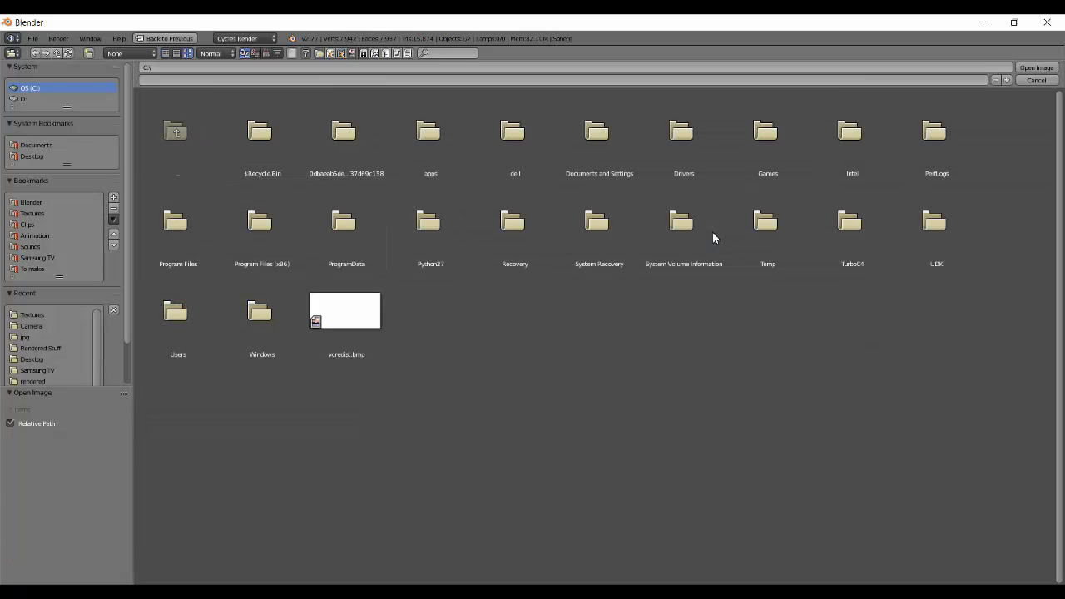
pyautogui.click(31, 213)
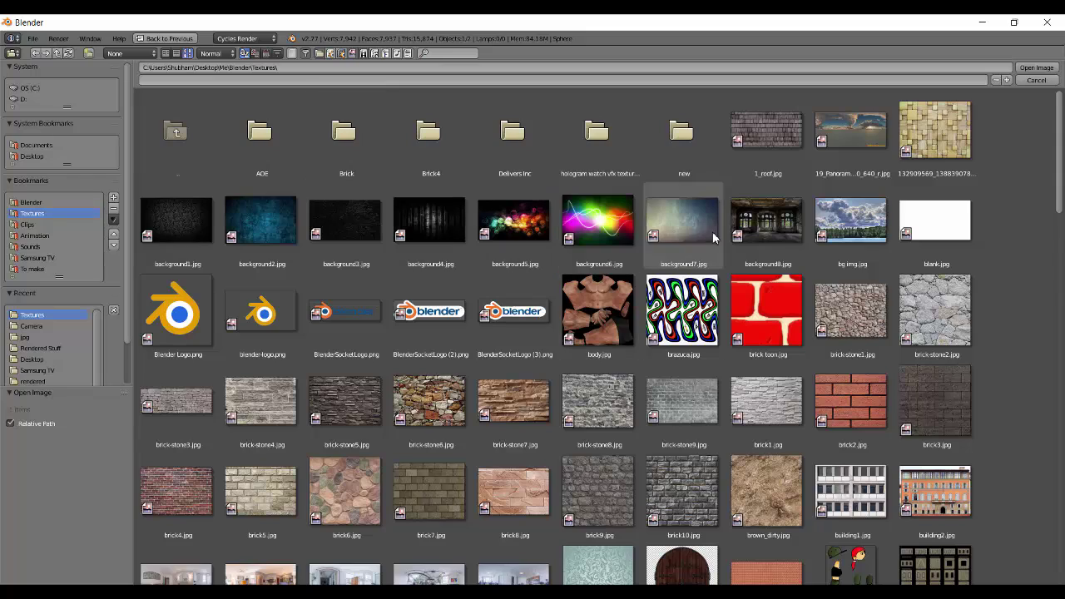
pyautogui.click(713, 238)
pyautogui.scroll(-4, 712, 238)
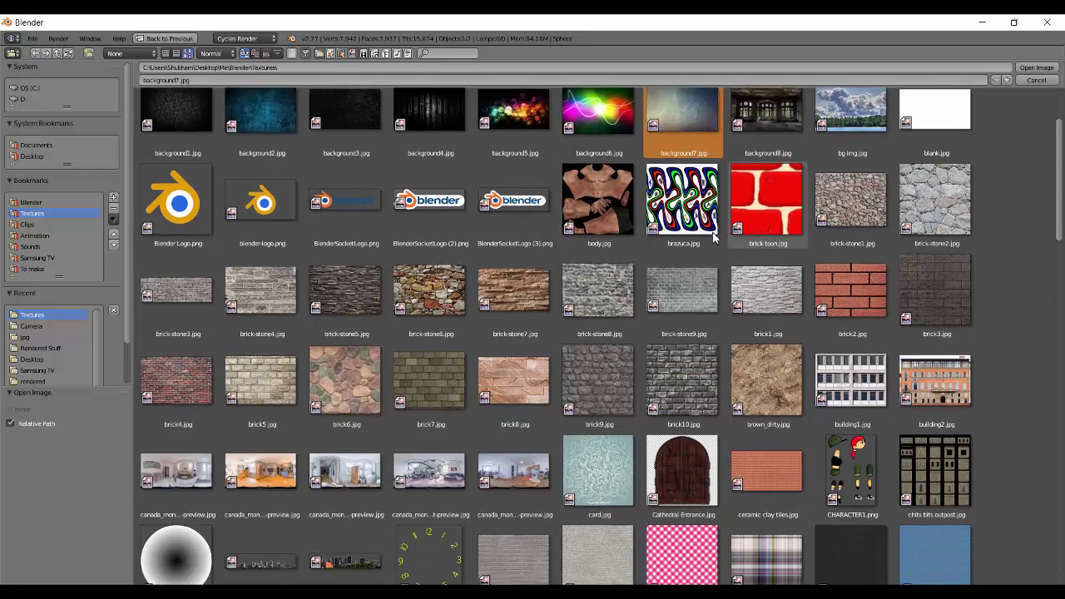
pyautogui.scroll(-3, 713, 238)
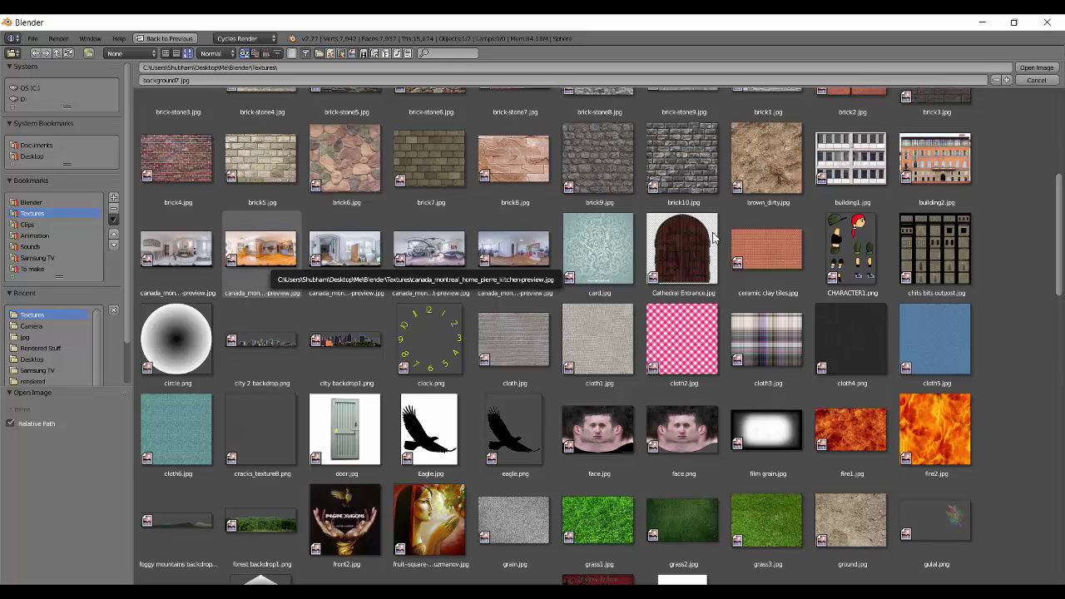
pyautogui.click(260, 248)
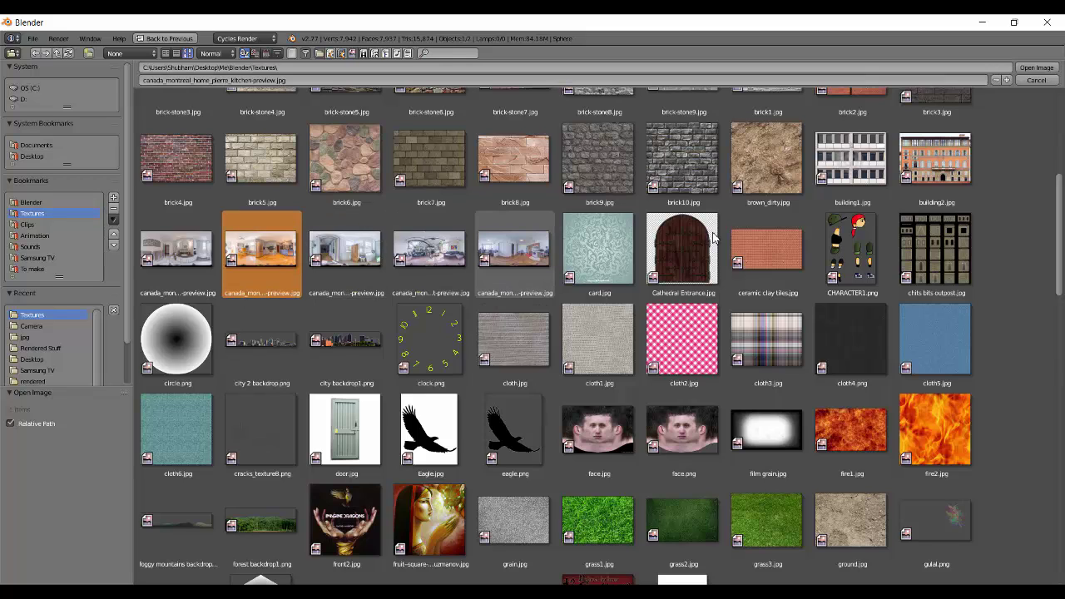
pyautogui.click(514, 249)
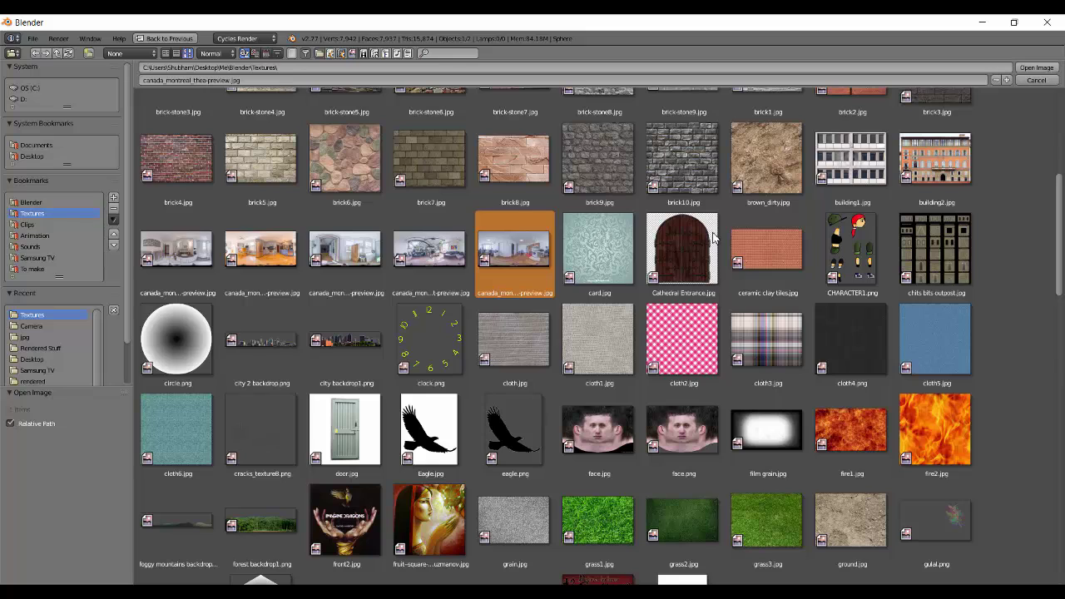
pyautogui.click(1036, 68)
pyautogui.moveTo(436, 355); pyautogui.dragTo(445, 371)
# Preview the scene in rendered shading and turn off the film's Transparent option to show the environment.
pyautogui.scroll(-5, 713, 238)
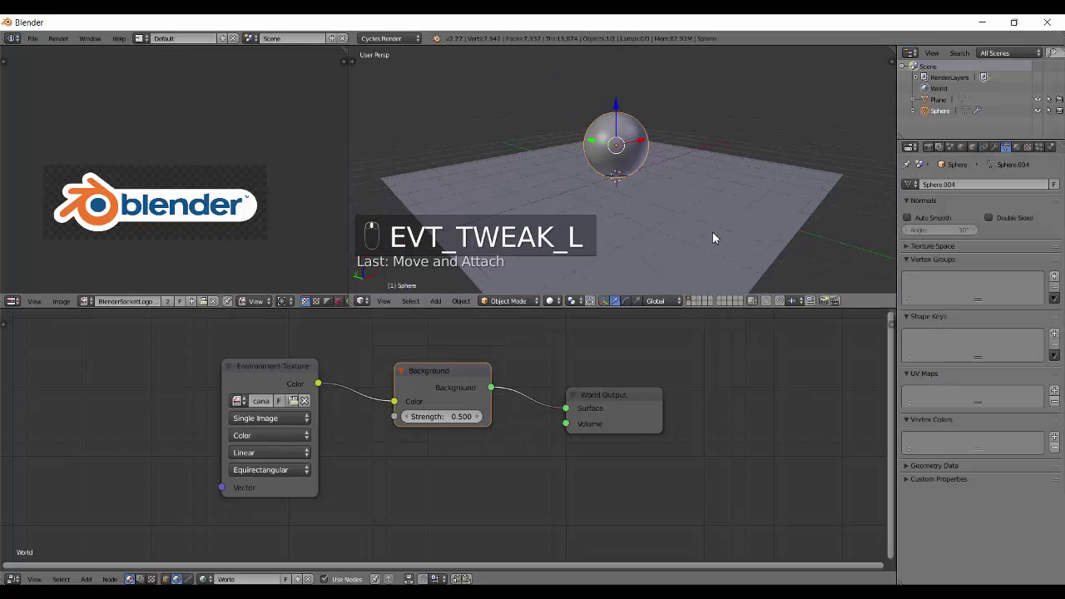
pyautogui.hotkey('shift', 'z')
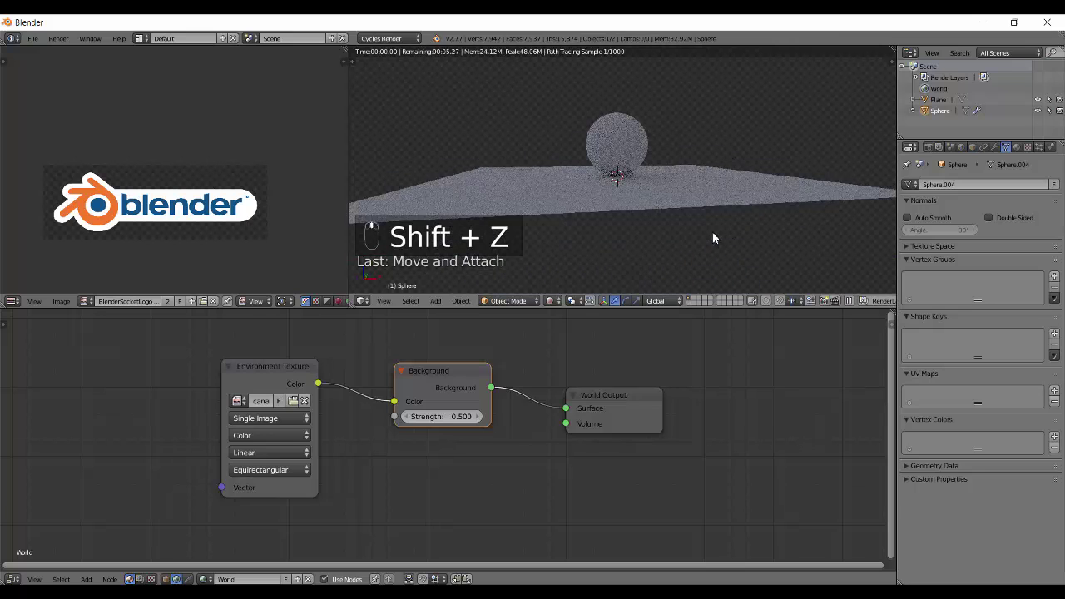
pyautogui.click(928, 147)
pyautogui.scroll(-4, 976, 374)
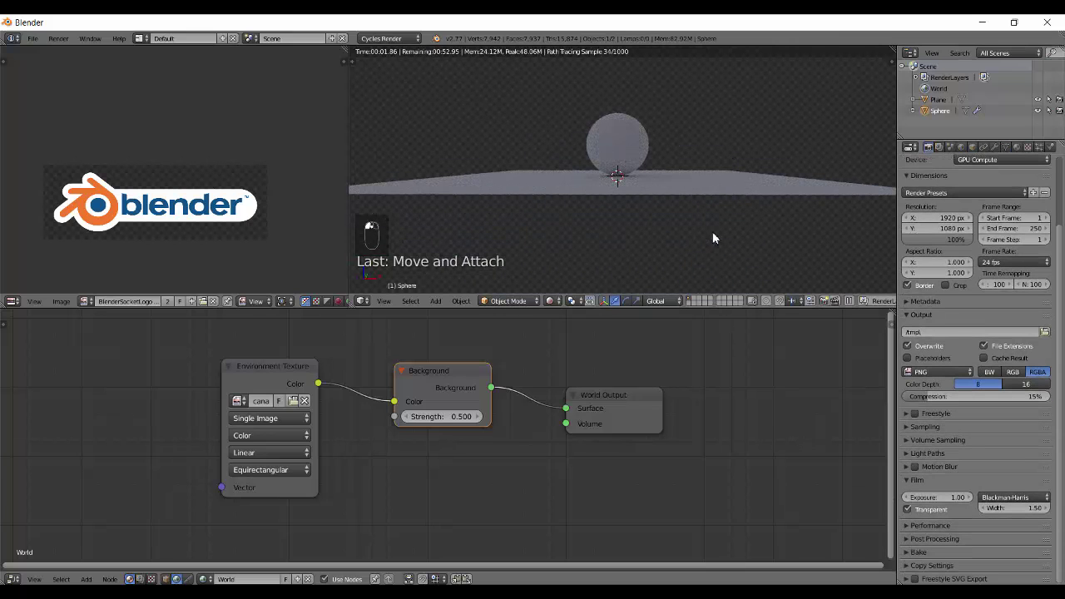
pyautogui.click(908, 508)
pyautogui.click(938, 466)
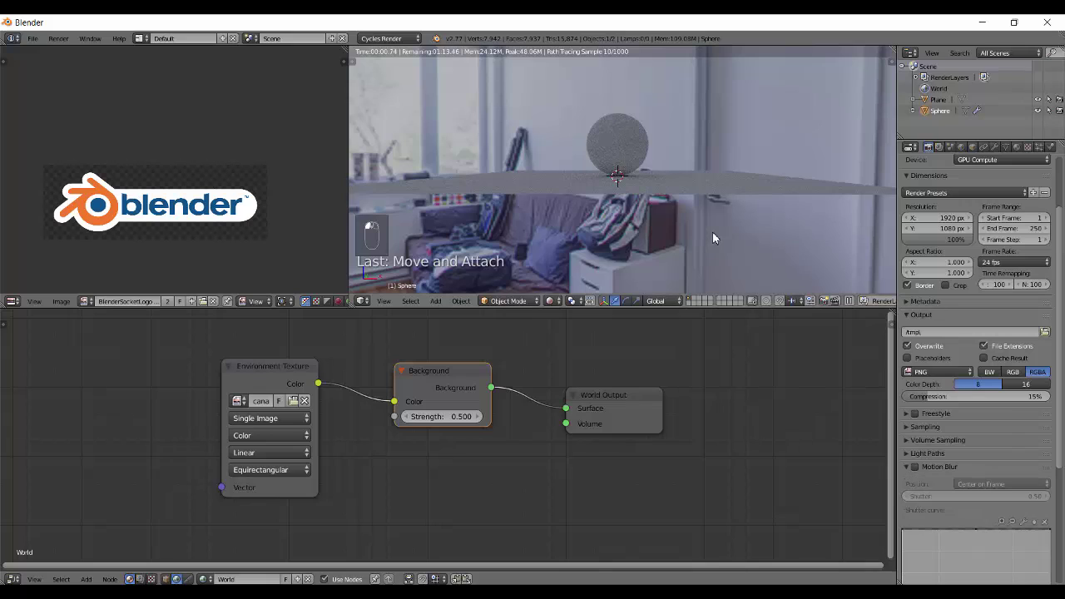
pyautogui.moveTo(713, 237); pyautogui.dragTo(712, 237, button='middle')
pyautogui.scroll(7, 713, 238)
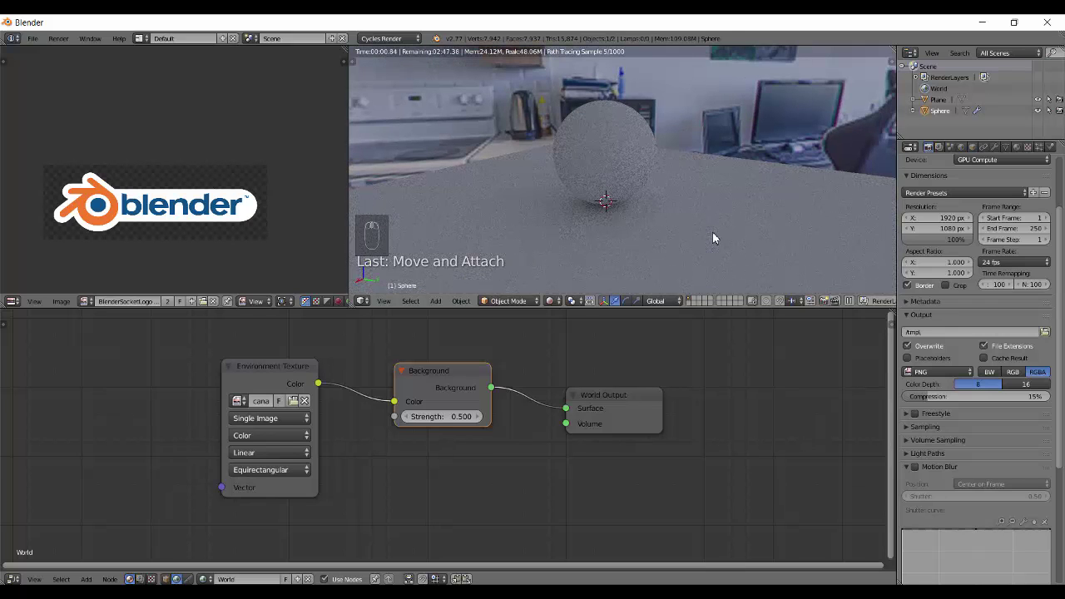
# Replace the environment image with sky2.jpg from the Textures folder and inspect the rendered scene.
pyautogui.click(293, 401)
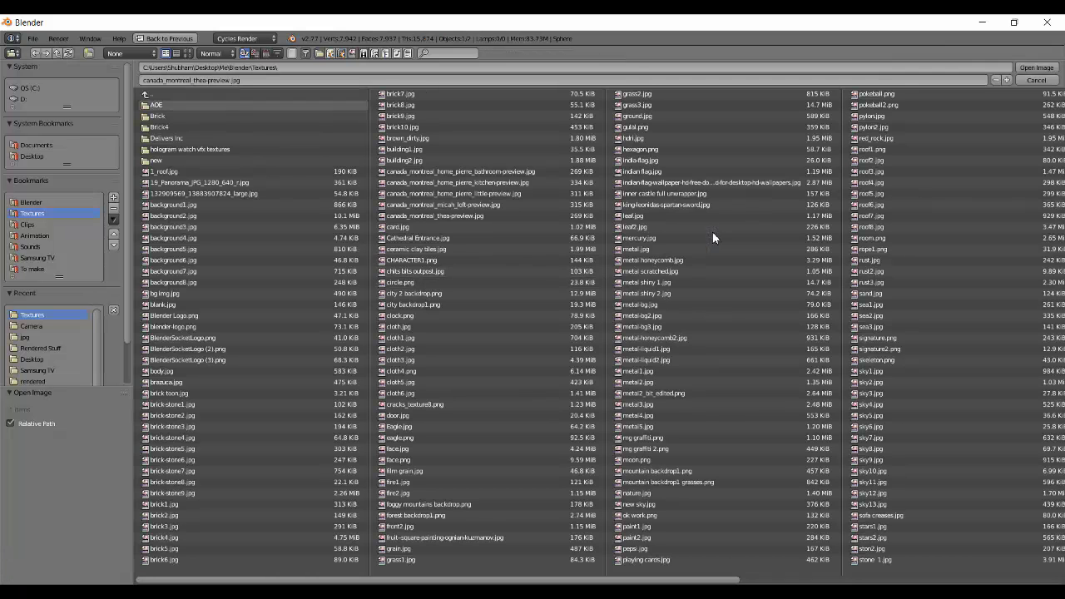
pyautogui.click(188, 53)
pyautogui.click(599, 379)
pyautogui.scroll(-15, 599, 380)
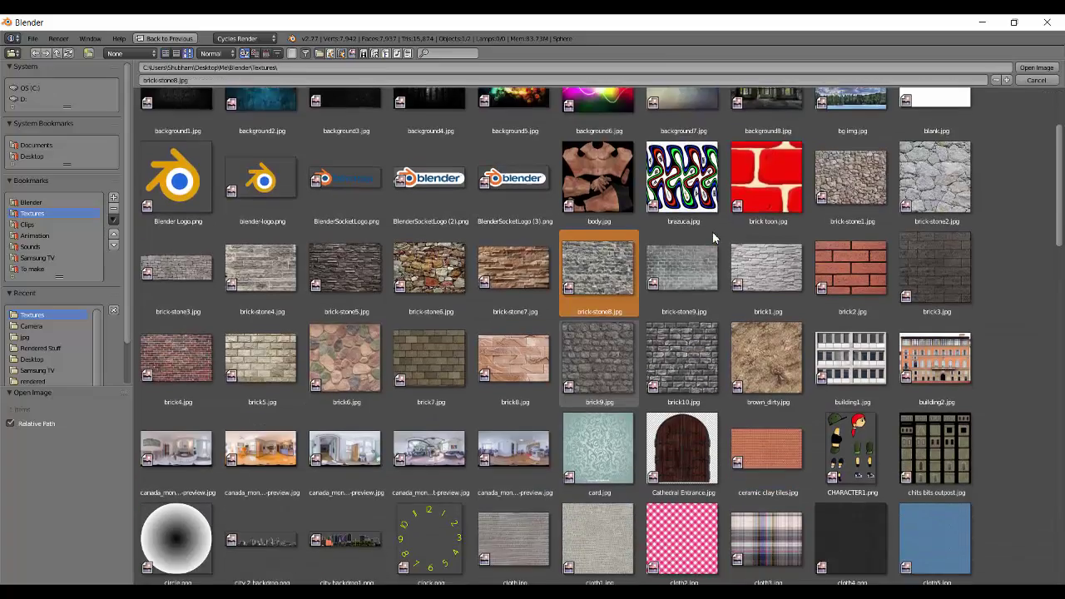
pyautogui.scroll(-9, 712, 238)
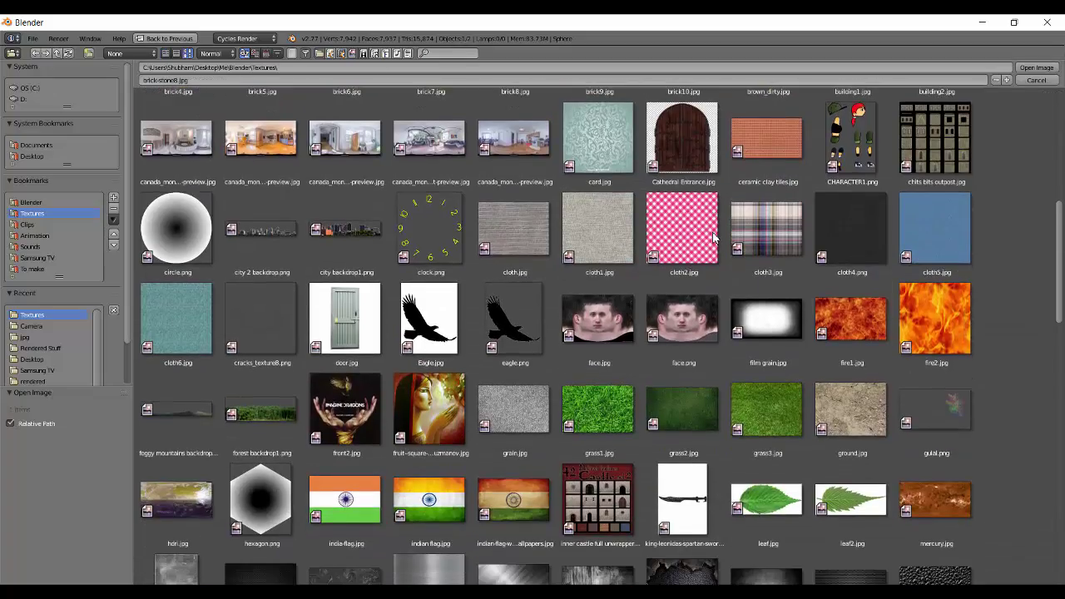
pyautogui.scroll(-20, 712, 239)
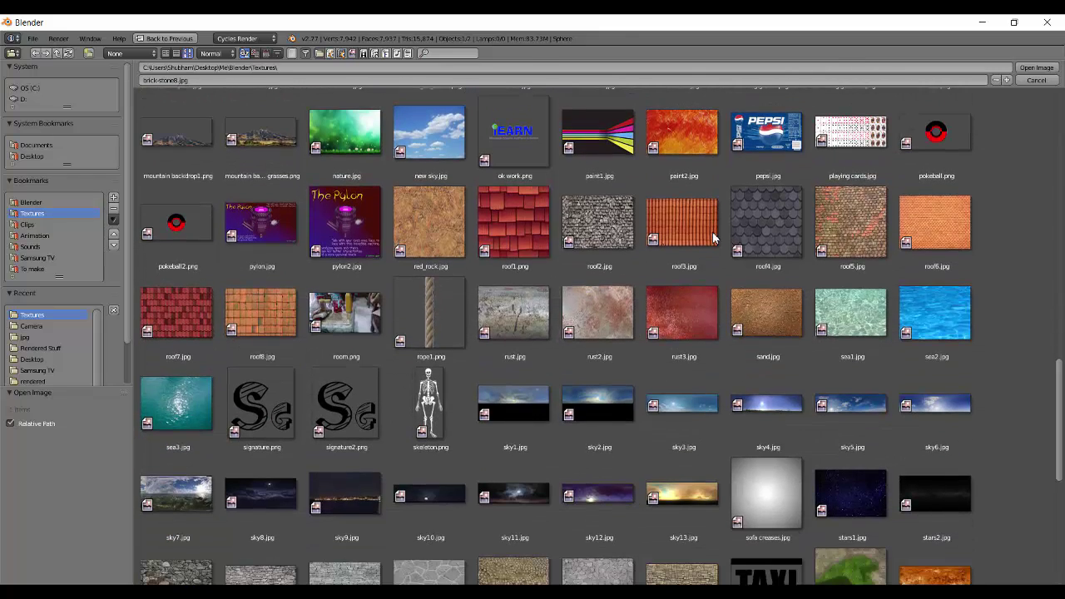
pyautogui.click(766, 405)
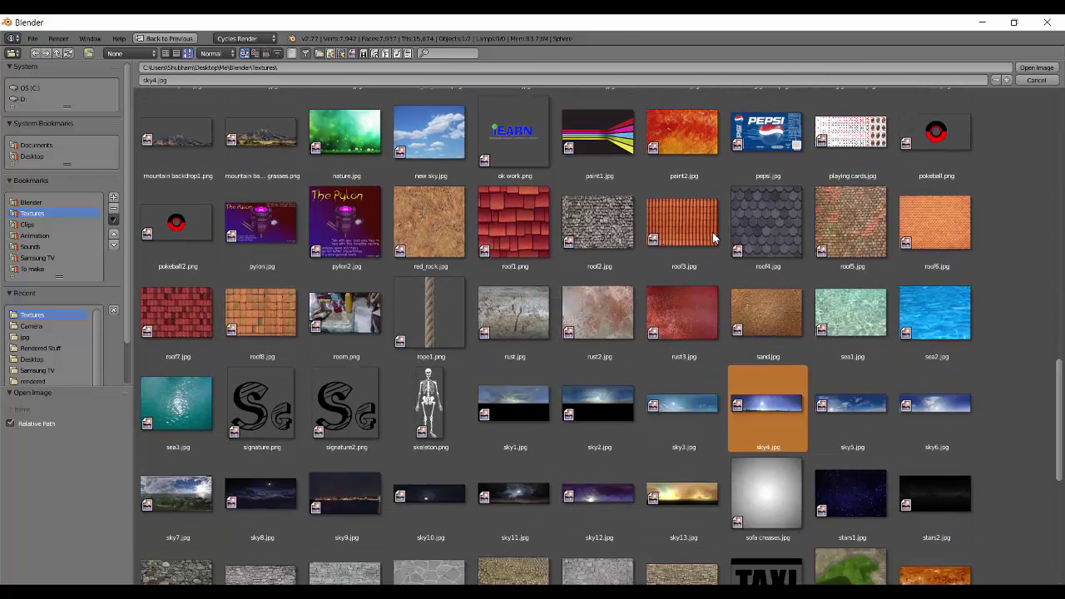
pyautogui.scroll(-5, 766, 406)
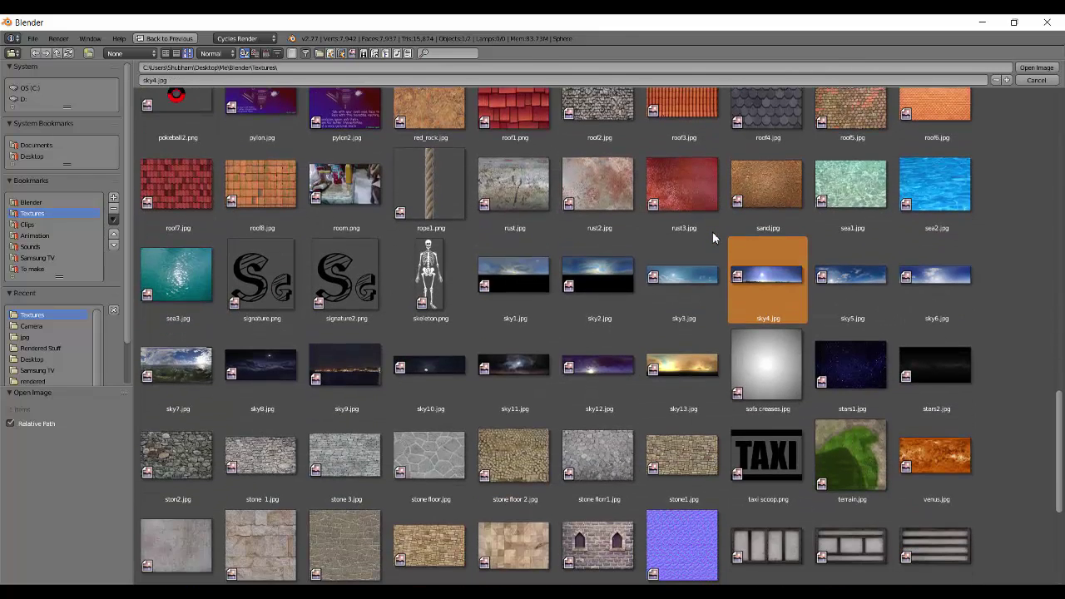
pyautogui.scroll(2, 713, 239)
pyautogui.press('Left')
pyautogui.press('Left')
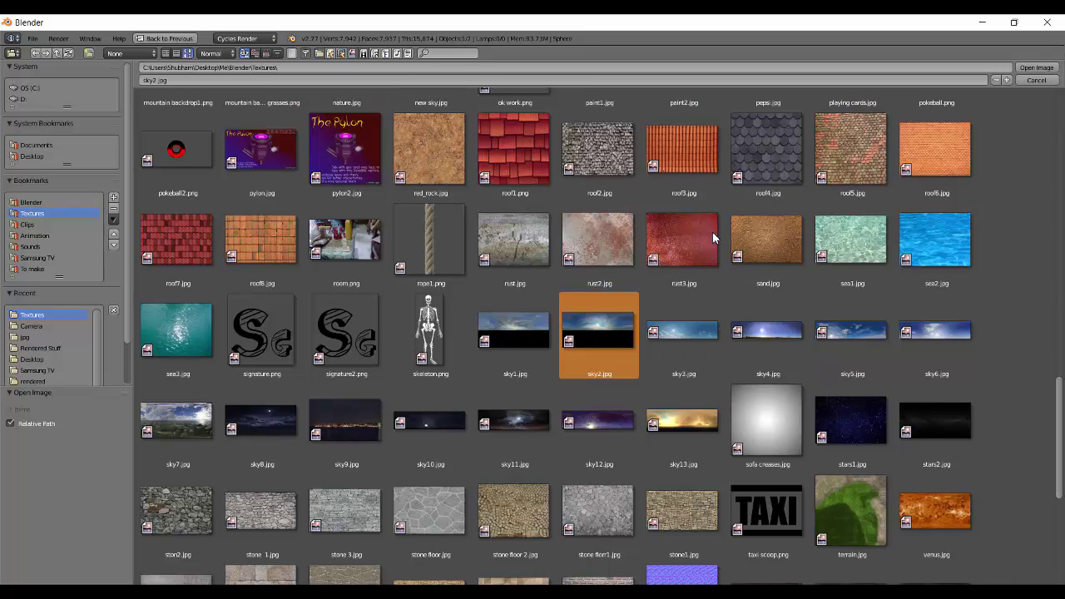
pyautogui.press('Return')
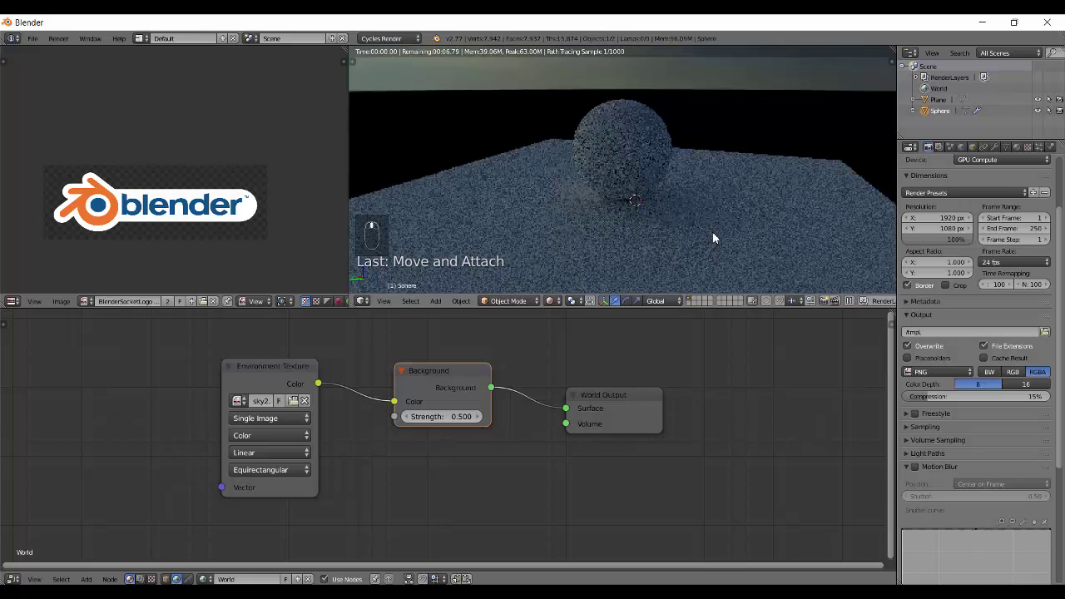
pyautogui.moveTo(713, 239); pyautogui.dragTo(712, 239, button='middle')
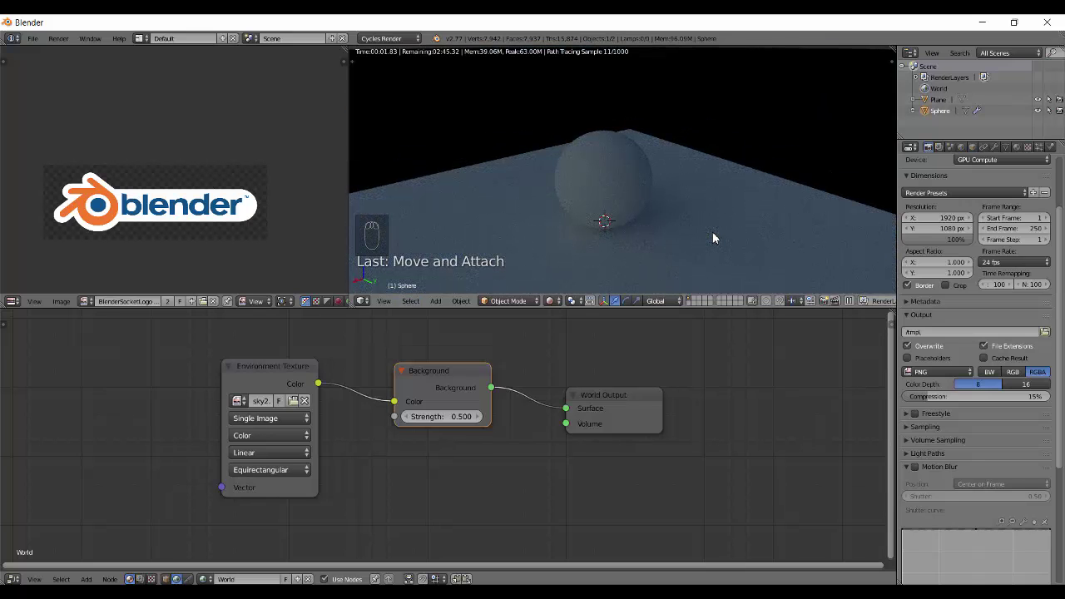
# Spread out the Environment Texture, Background and World Output nodes to make room between them.
pyautogui.moveTo(442, 378); pyautogui.dragTo(479, 363)
pyautogui.click(614, 395)
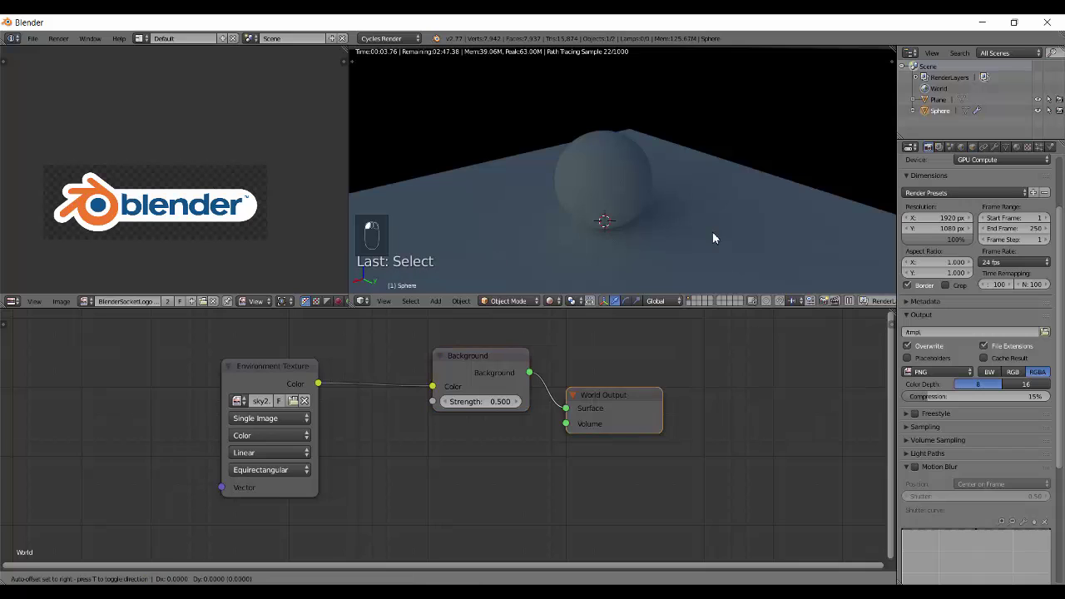
pyautogui.moveTo(614, 395); pyautogui.dragTo(701, 352)
pyautogui.moveTo(270, 391); pyautogui.dragTo(134, 381)
# Add a Math node below the Background node and feed the Environment Texture's Color output into its first value.
pyautogui.hotkey('shift', 'a')
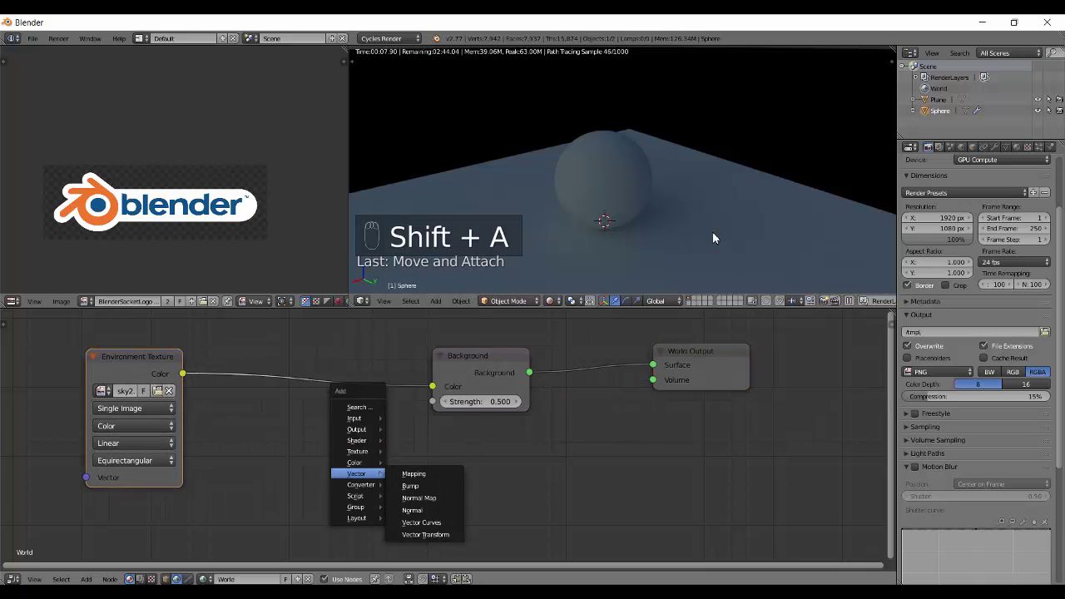
pyautogui.hotkey('shift', 'a')
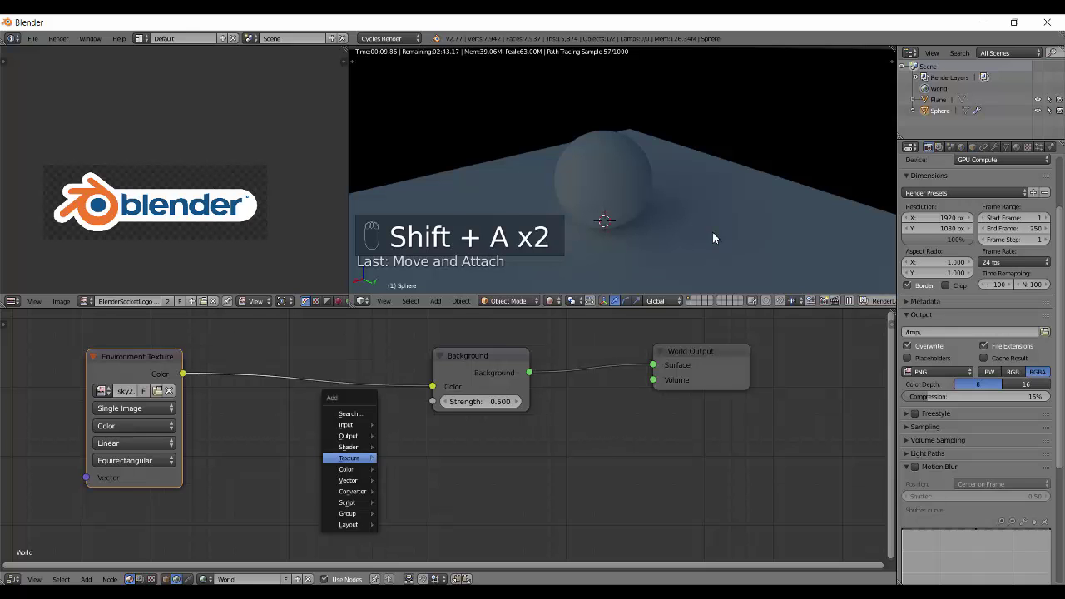
pyautogui.click(401, 357)
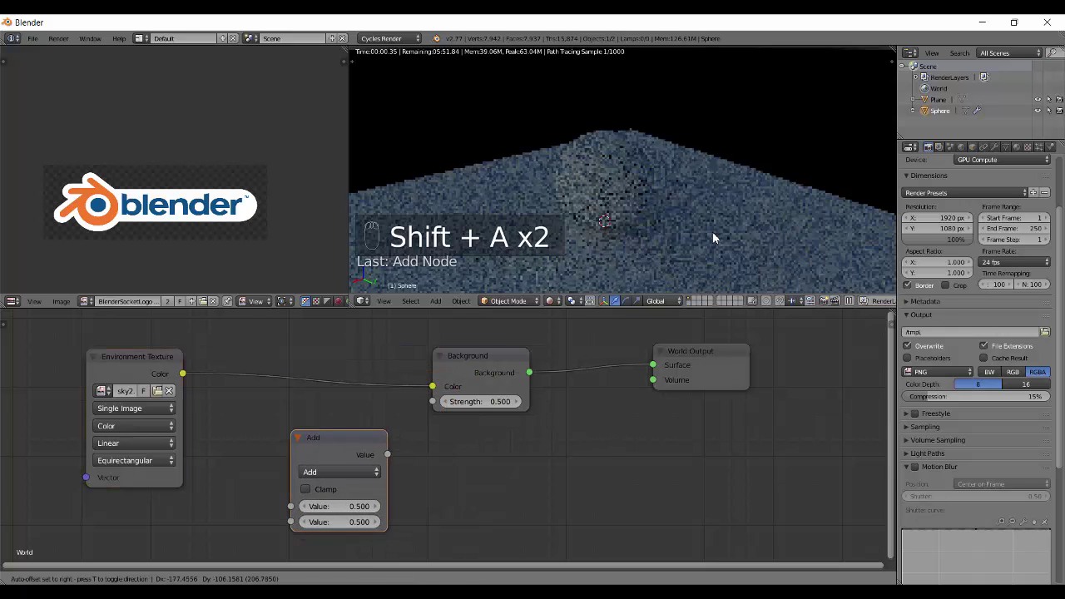
pyautogui.click(332, 454)
pyautogui.moveTo(183, 374); pyautogui.dragTo(249, 492)
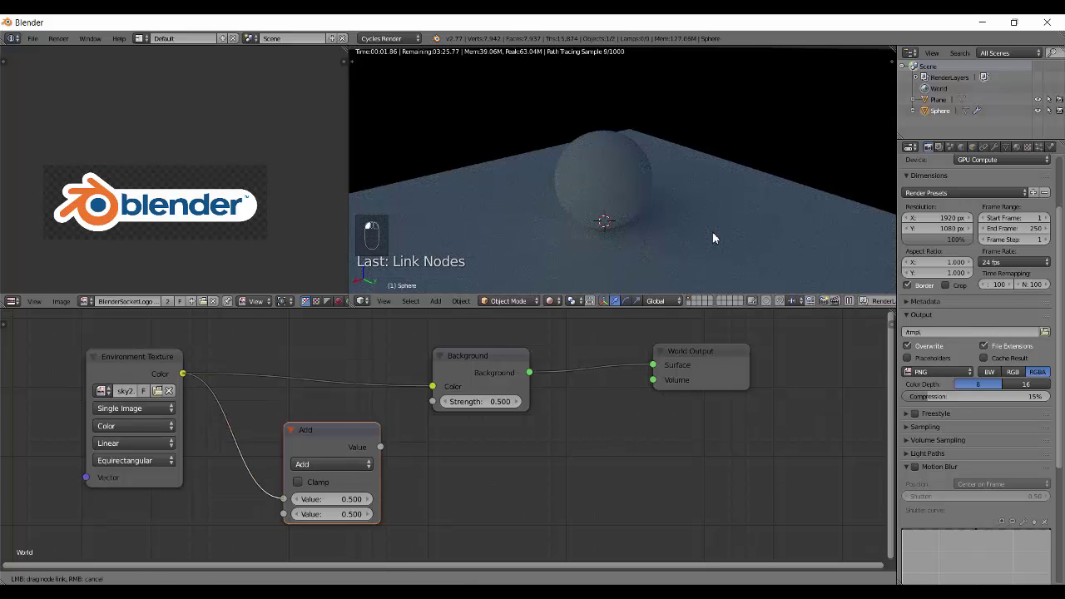
# Set the Math node's operation to Multiply and move the node closer to the Environment Texture node.
pyautogui.click(333, 463)
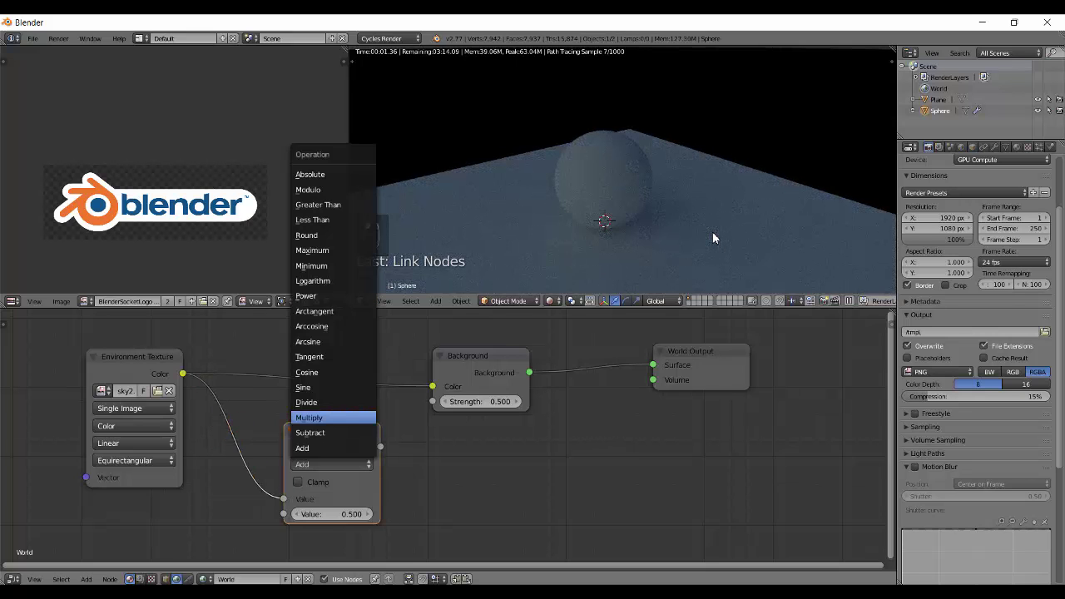
pyautogui.click(332, 416)
pyautogui.click(316, 433)
pyautogui.moveTo(316, 433); pyautogui.dragTo(280, 442)
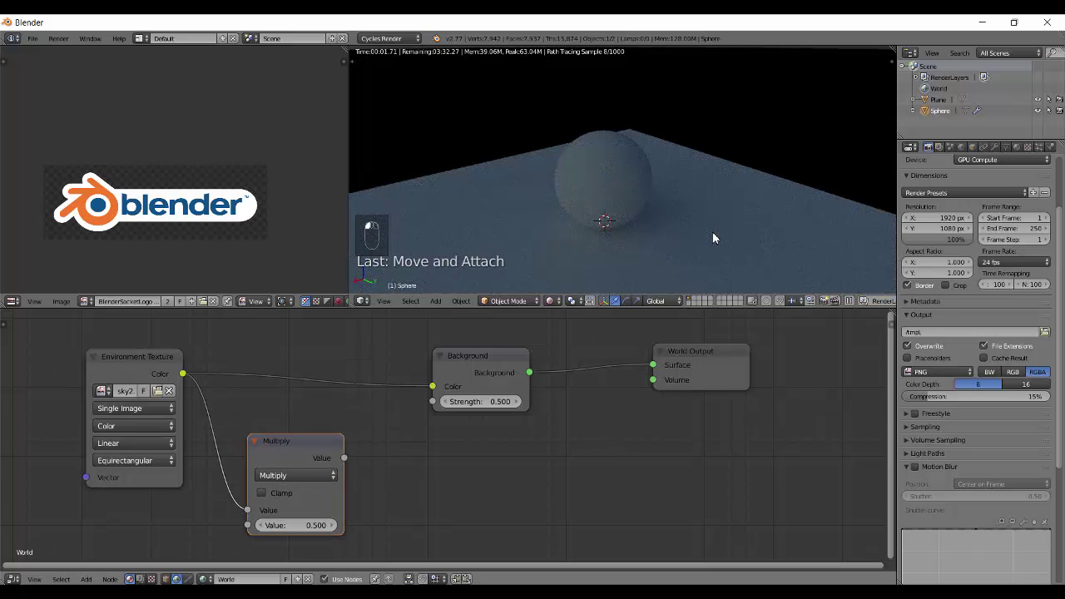
# Duplicate the Multiply node, link the original's output to the copy's first value, and set the copy's operation to Add.
pyautogui.hotkey('shift', 'd')
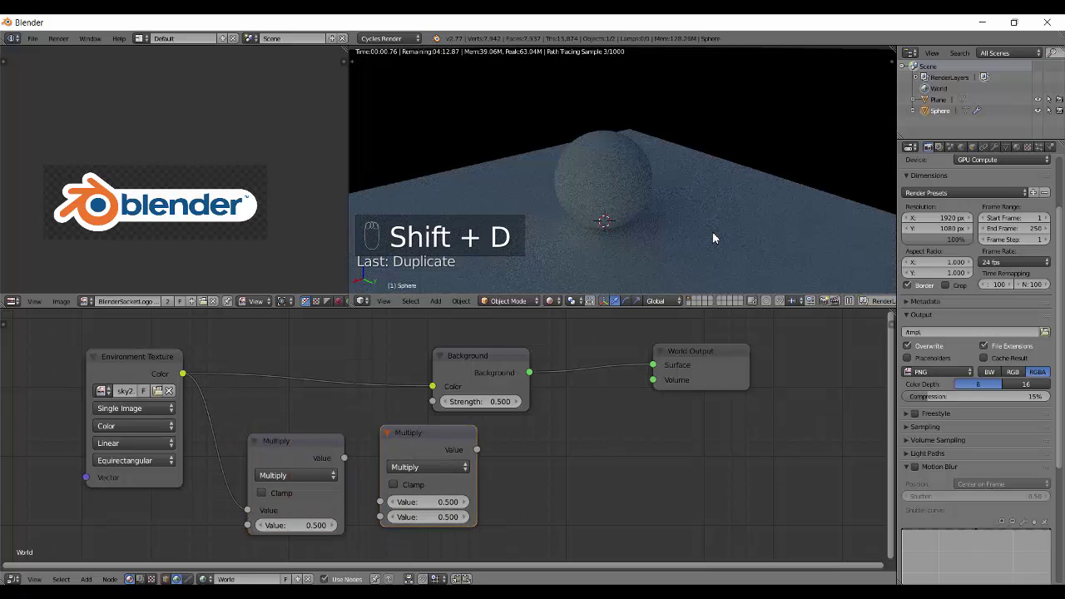
pyautogui.moveTo(344, 458); pyautogui.dragTo(380, 502)
pyautogui.click(428, 467)
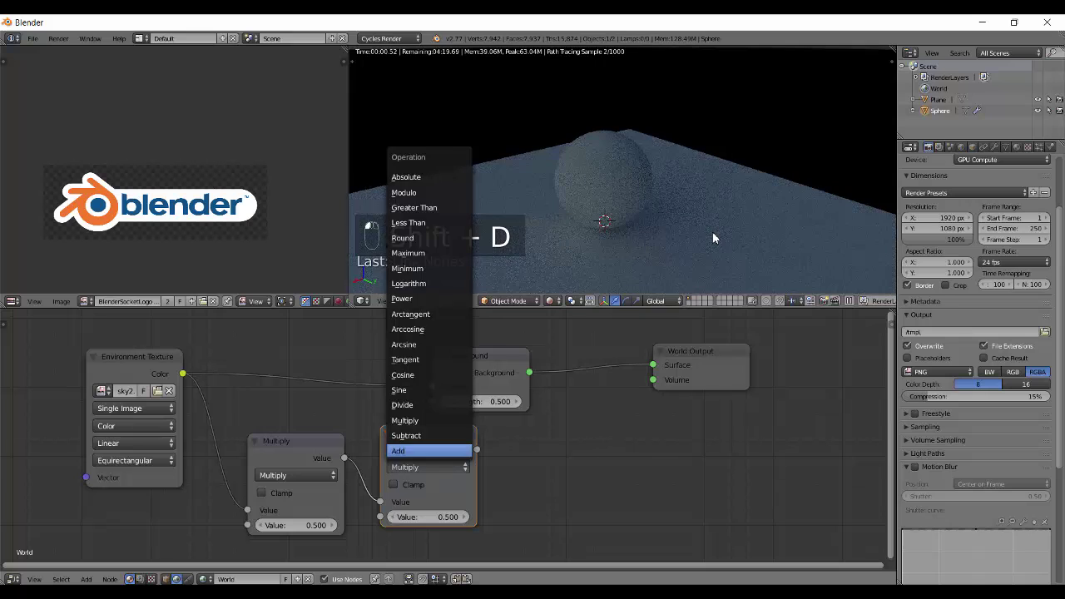
pyautogui.click(424, 453)
# Move the Background node next to World Output, link the Add node to its Strength, and set the added value to 1.
pyautogui.moveTo(467, 356); pyautogui.dragTo(566, 338)
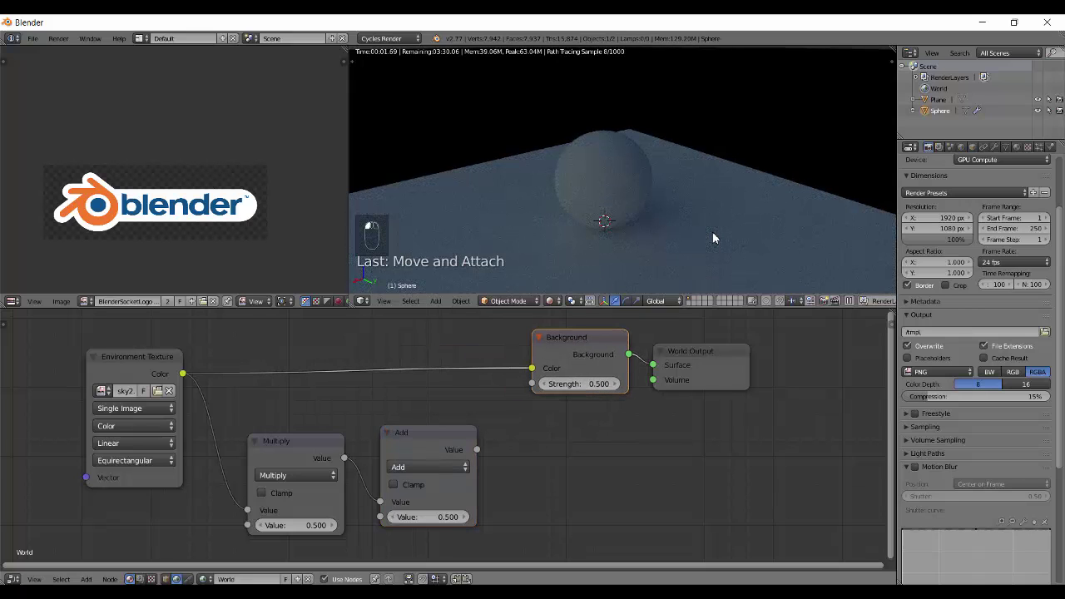
pyautogui.moveTo(476, 449); pyautogui.dragTo(531, 383)
pyautogui.click(429, 517)
pyautogui.write('1')
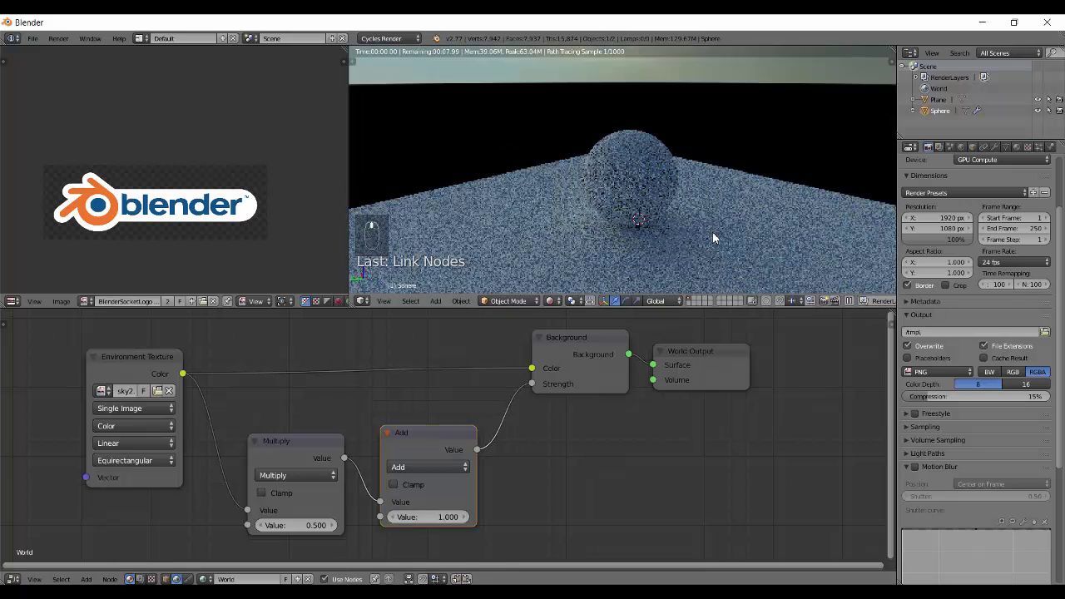
pyautogui.press('KP_0')
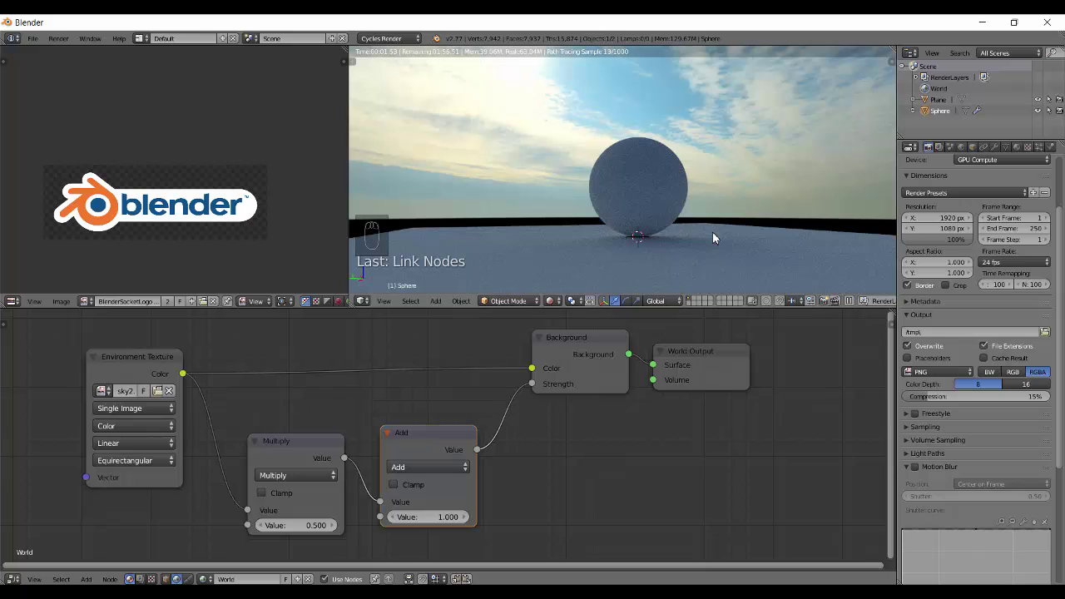
pyautogui.moveTo(713, 239); pyautogui.dragTo(713, 238, button='middle')
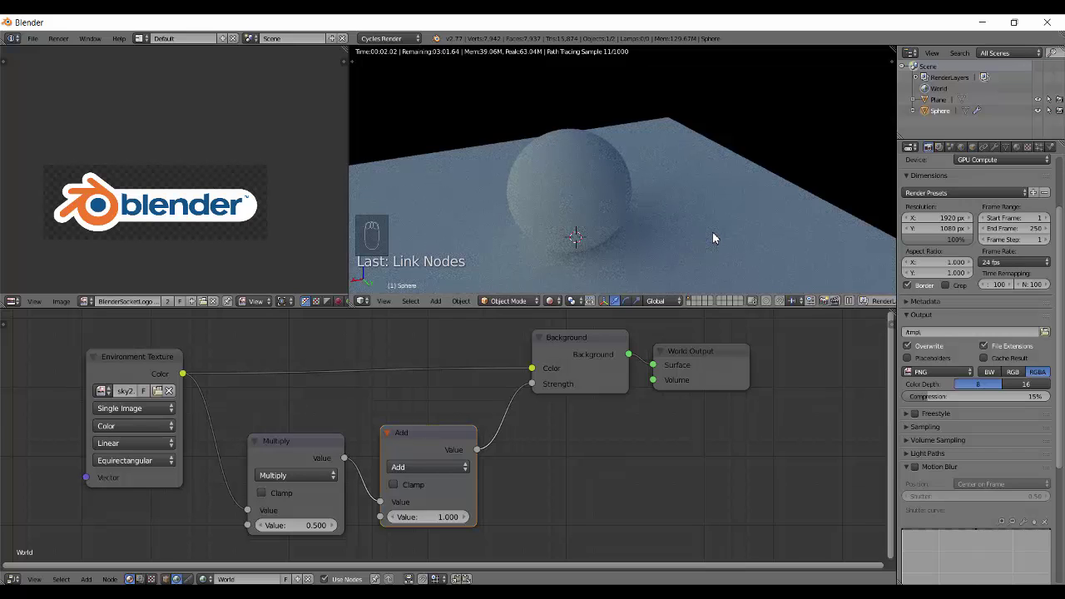
# Set the world's Multiple Importance map resolution to 2000.
pyautogui.click(961, 147)
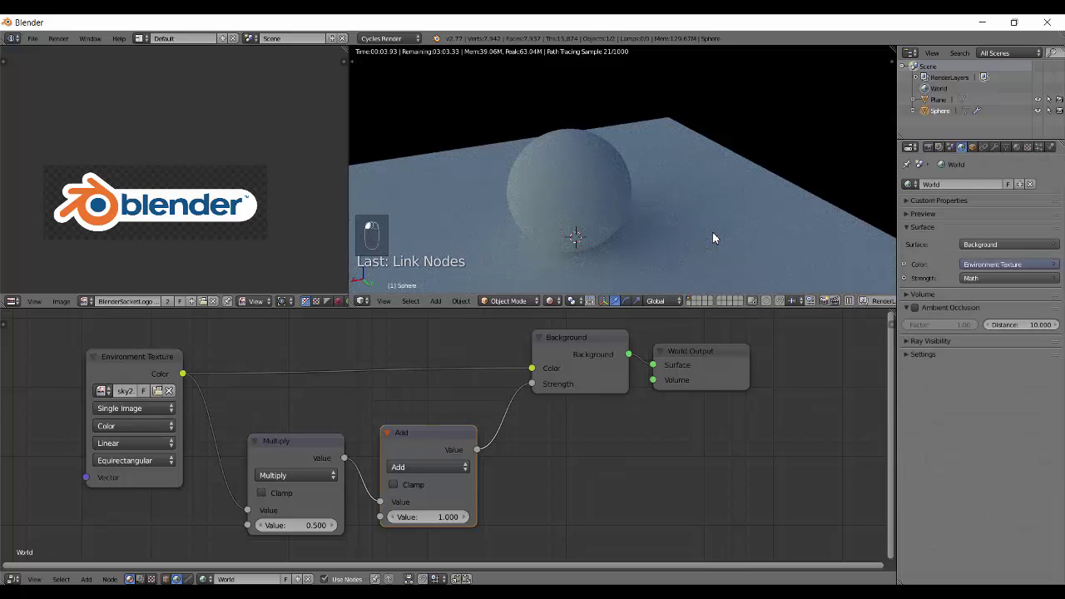
pyautogui.click(922, 354)
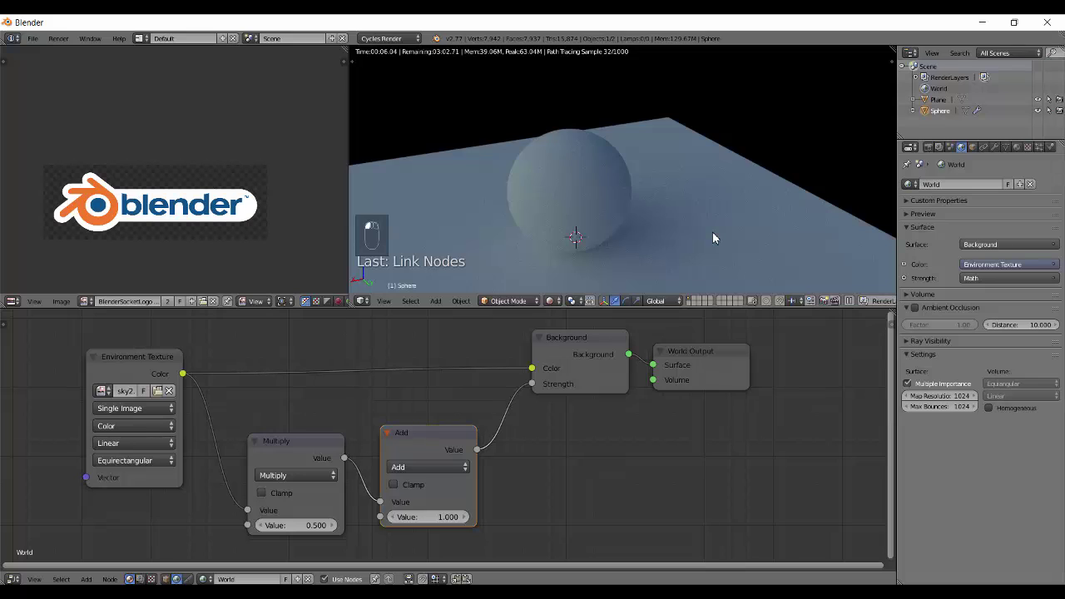
pyautogui.click(940, 396)
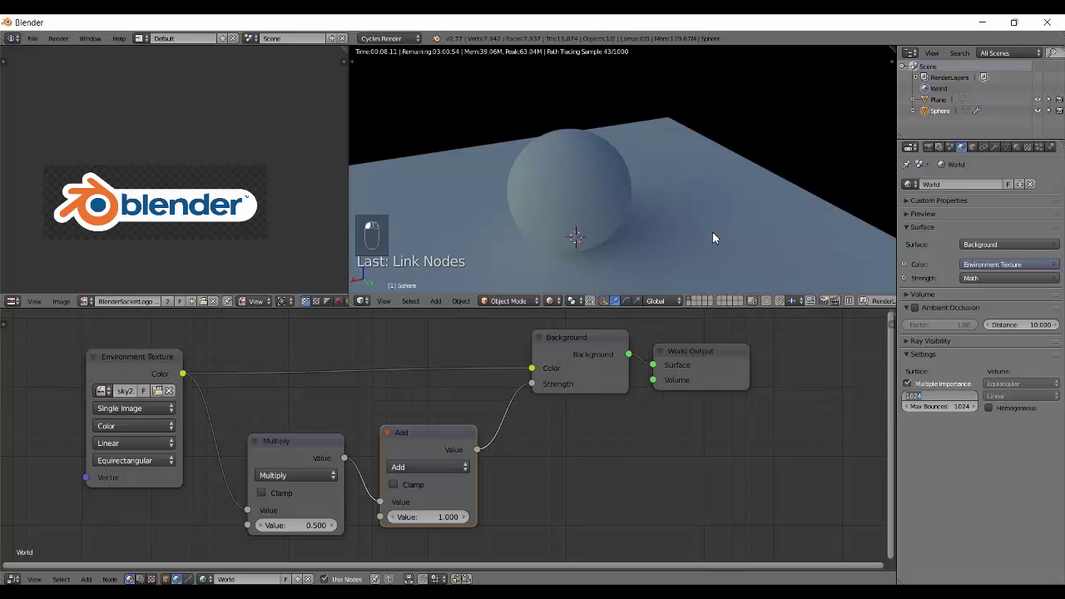
pyautogui.write('2000')
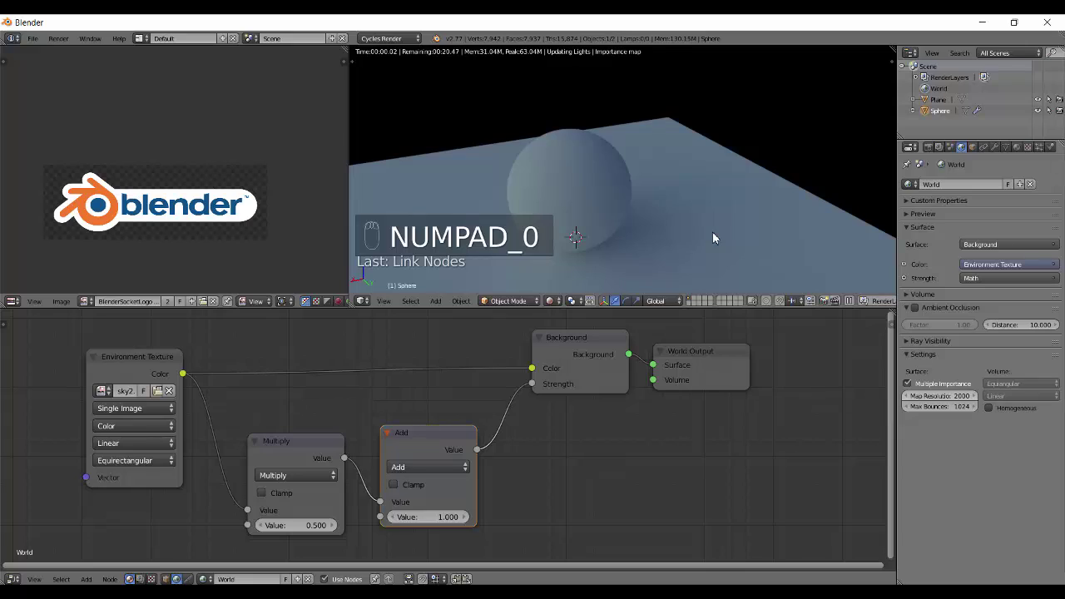
# Create a new material for the sphere and switch its Diffuse BSDF node to a Glossy BSDF.
pyautogui.click(713, 238)
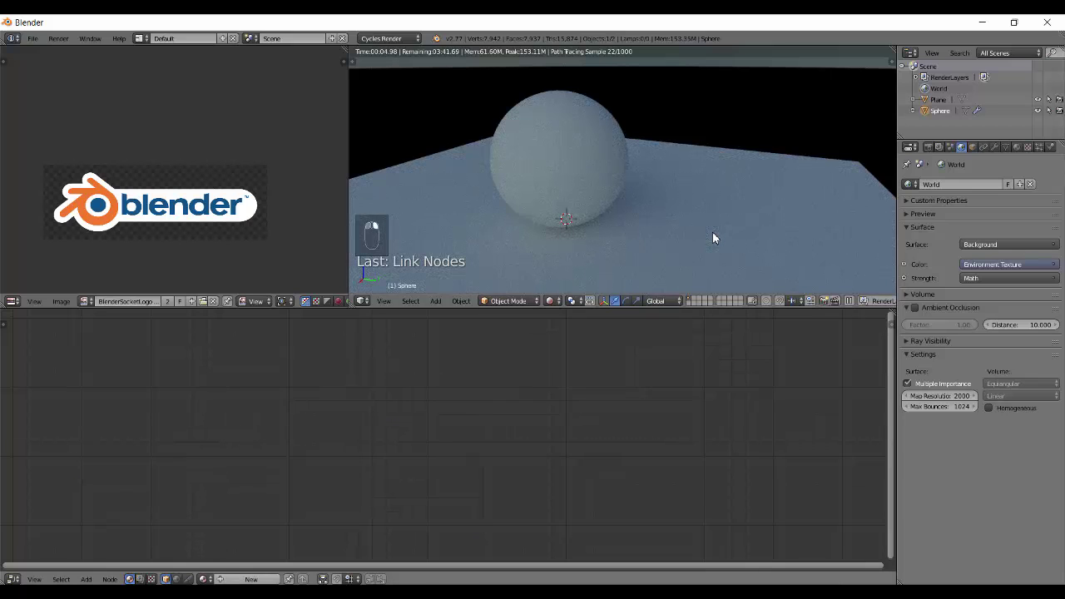
pyautogui.click(250, 579)
pyautogui.hotkey('shift', 's')
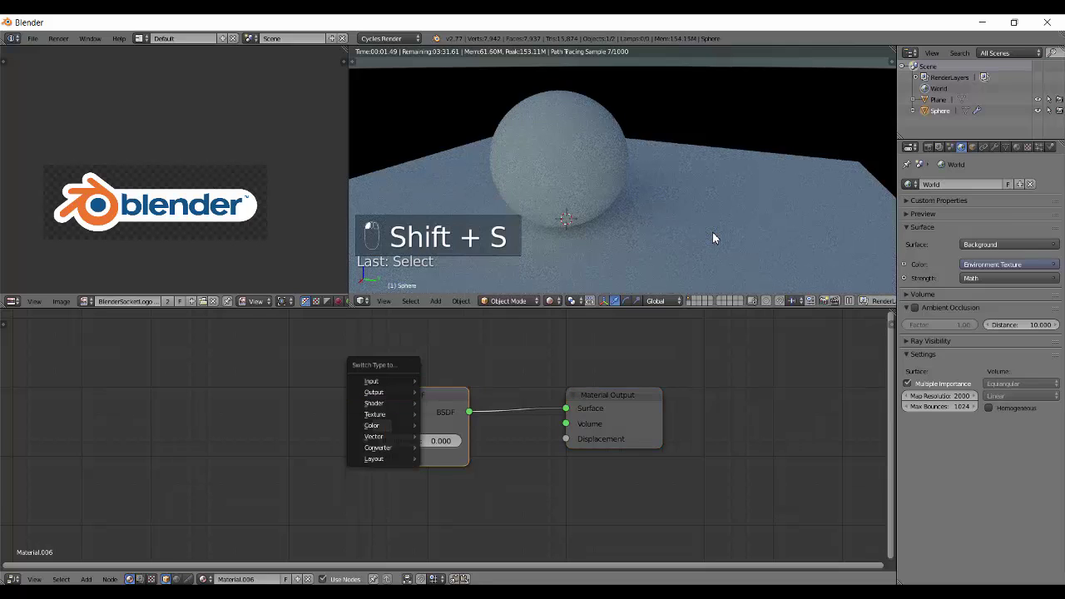
pyautogui.press('Up')
pyautogui.press('Up')
pyautogui.press('Up')
pyautogui.press('Up')
pyautogui.press('Up')
pyautogui.press('Up')
pyautogui.press('Up')
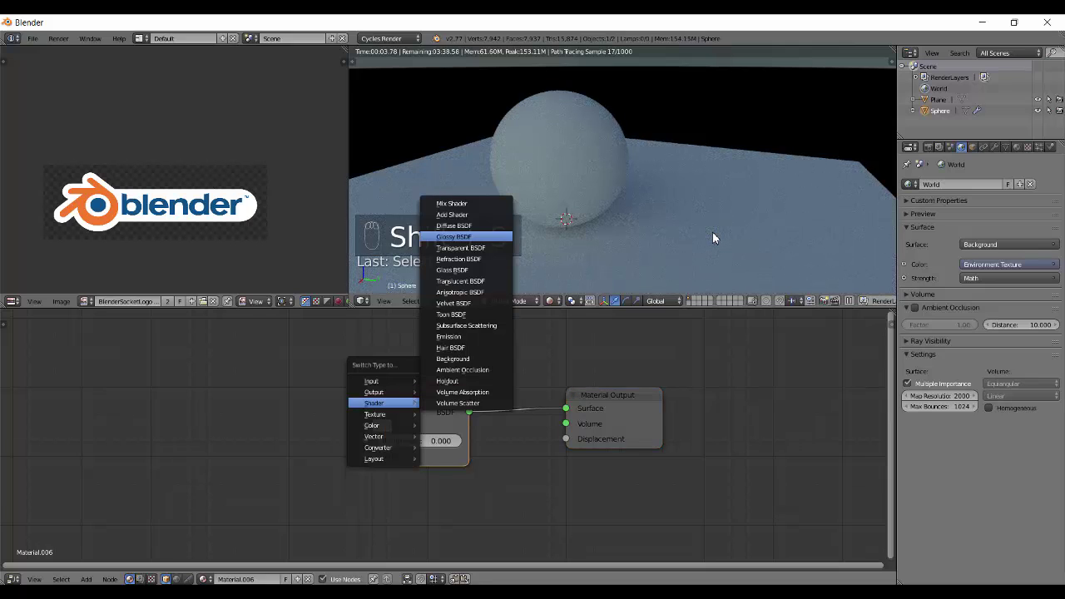
pyautogui.press('Return')
# Set the Glossy BSDF roughness to 0.05 and check the sphere's reflections from a lower angle.
pyautogui.moveTo(433, 461); pyautogui.dragTo(391, 460)
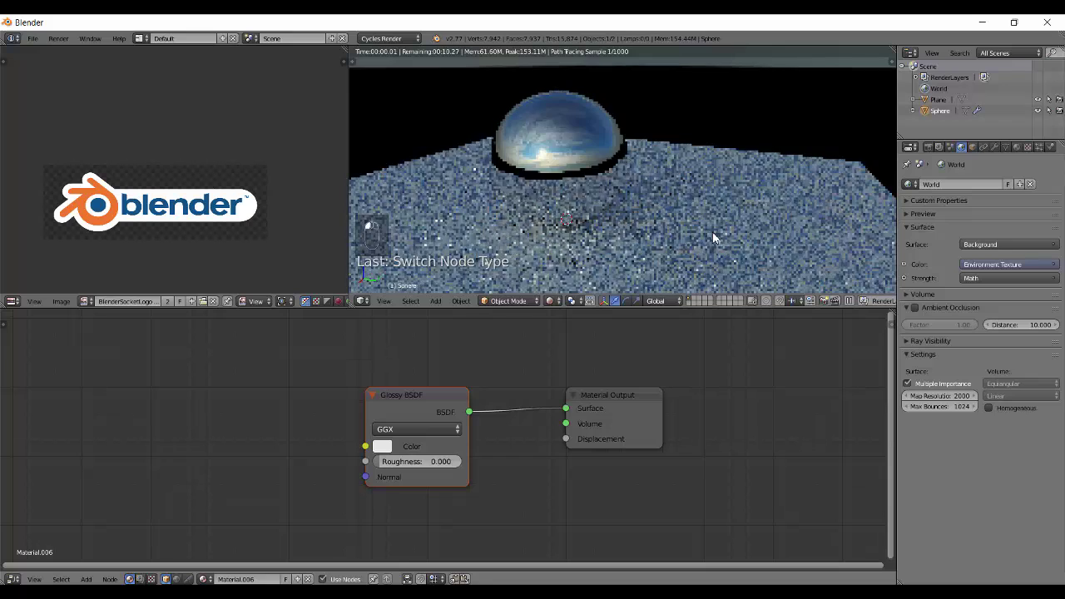
pyautogui.click(416, 461)
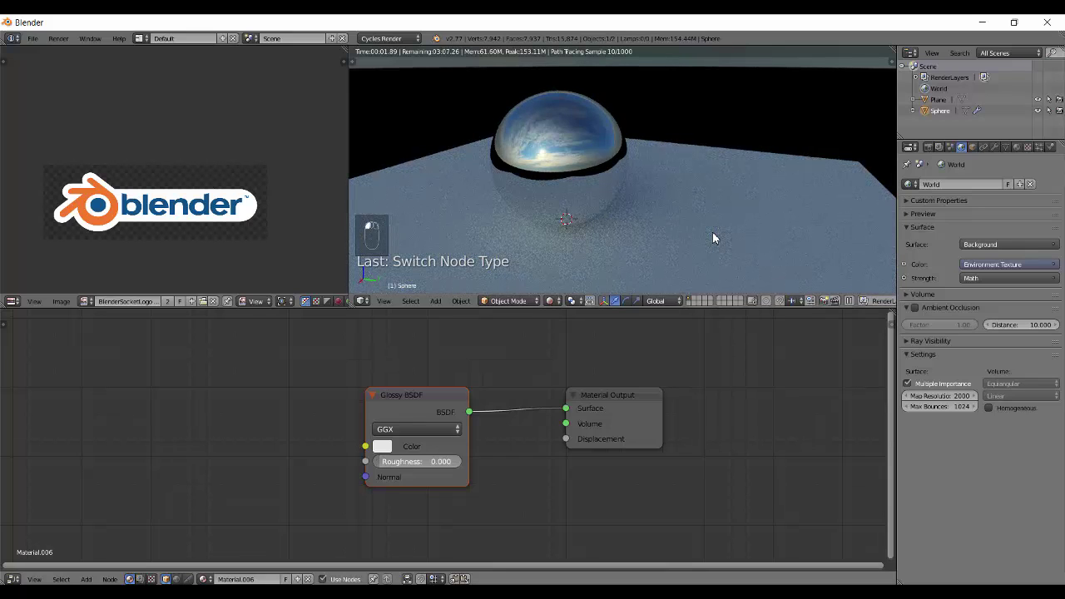
pyautogui.write('0.05')
pyautogui.press('Return')
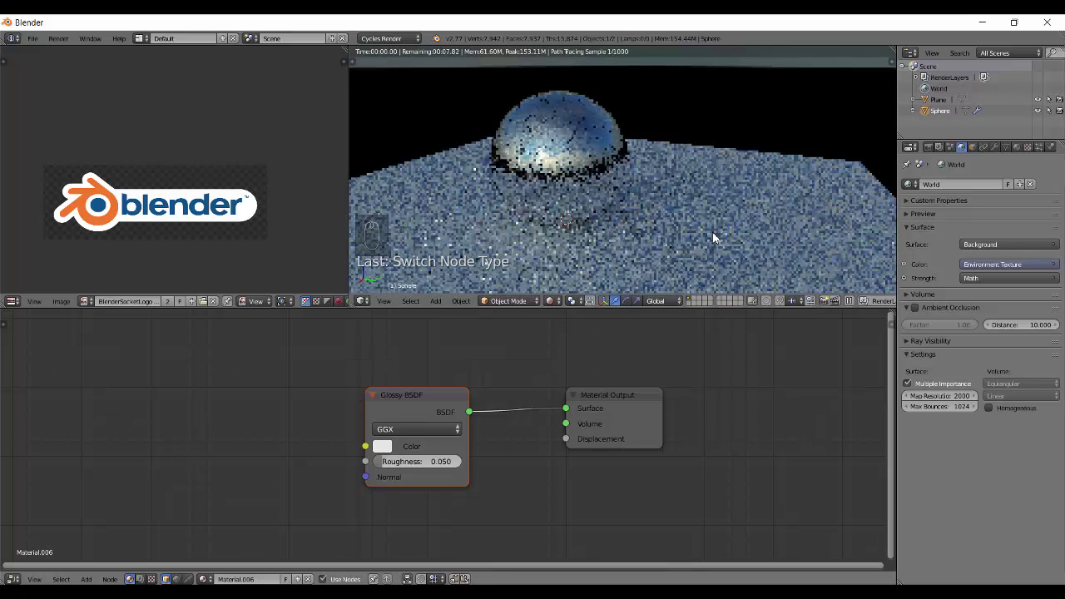
pyautogui.moveTo(713, 239); pyautogui.dragTo(713, 239, button='middle')
# Return to the World shader nodes, delete the Multiply and Add nodes, and set the Background strength to 1.
pyautogui.click(176, 579)
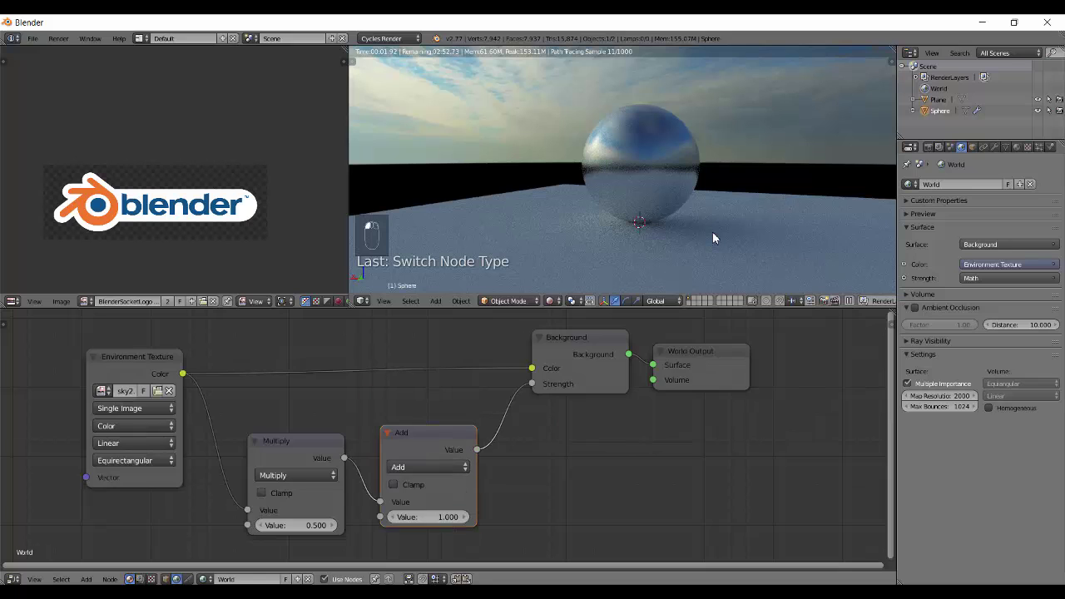
pyautogui.press('x')
pyautogui.press('x')
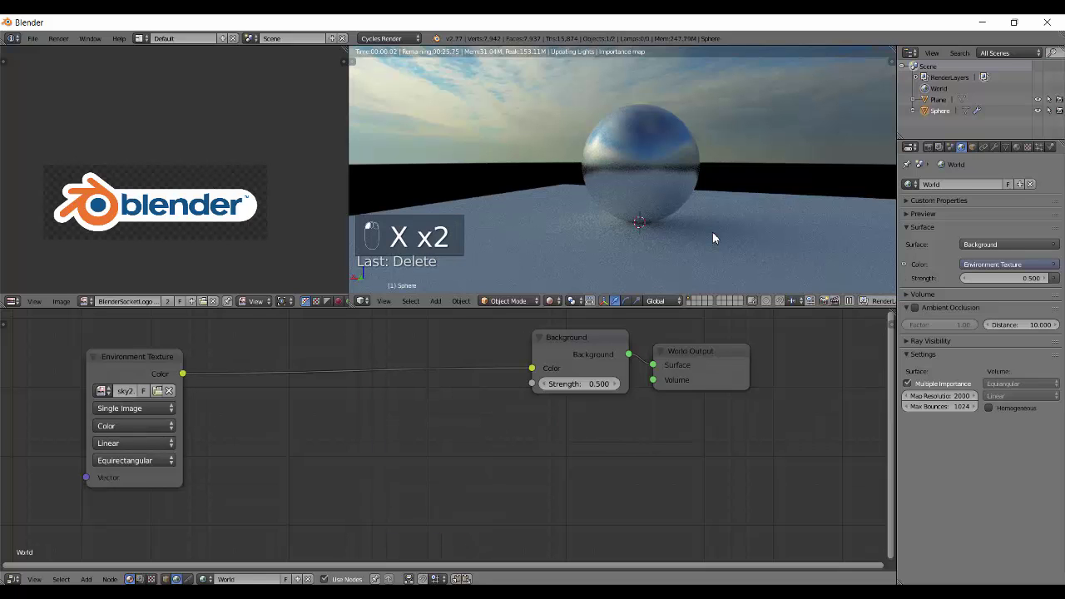
pyautogui.click(580, 384)
pyautogui.write('1')
pyautogui.press('Return')
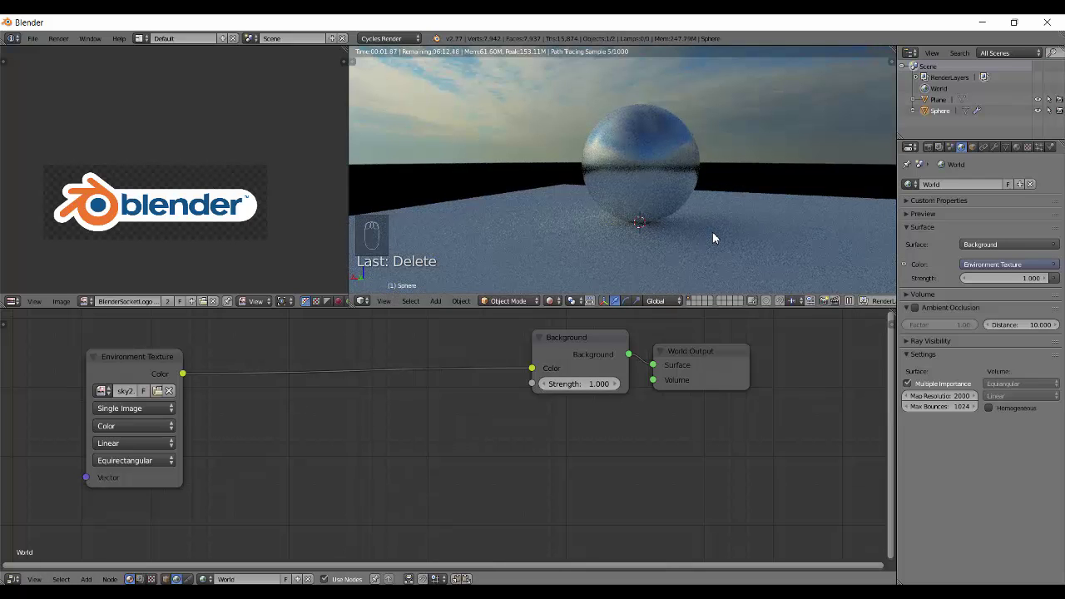
# Move the Environment Texture node closer to the Background node and review its source and color space options.
pyautogui.moveTo(137, 356); pyautogui.dragTo(329, 344)
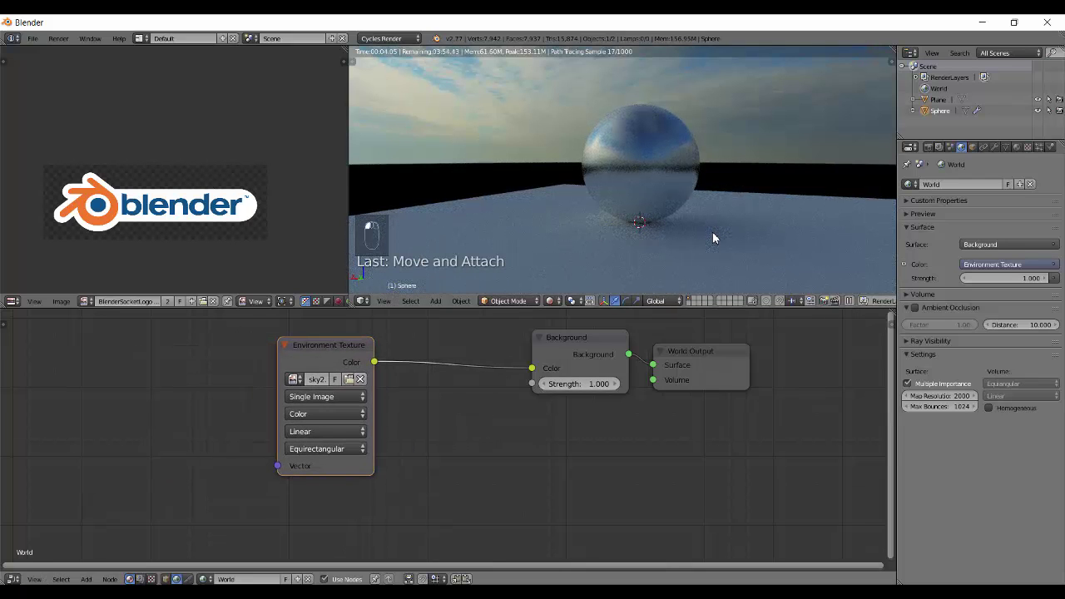
pyautogui.click(325, 396)
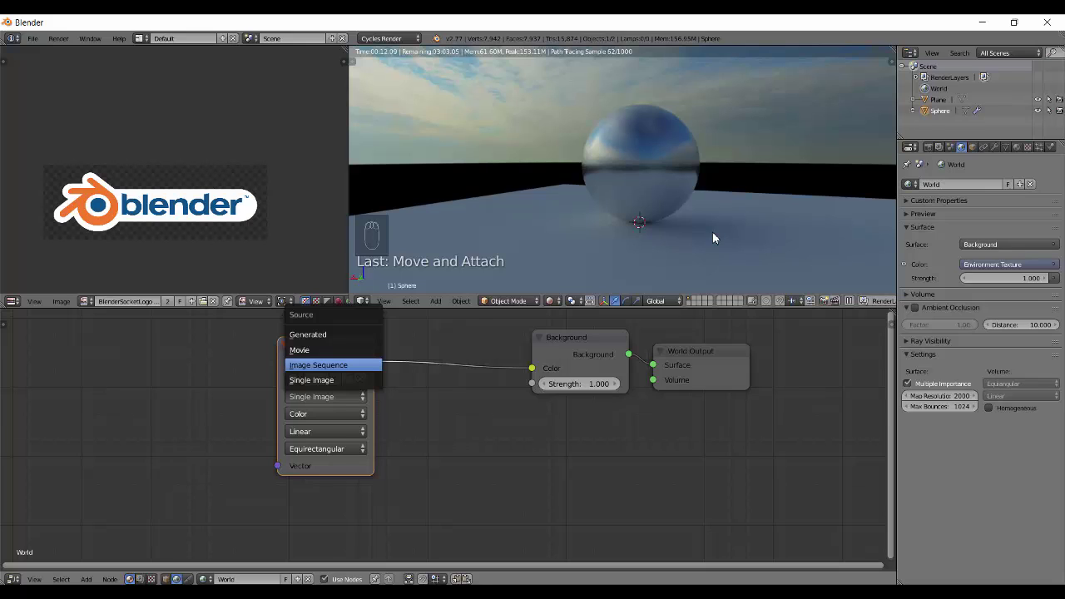
pyautogui.click(712, 238)
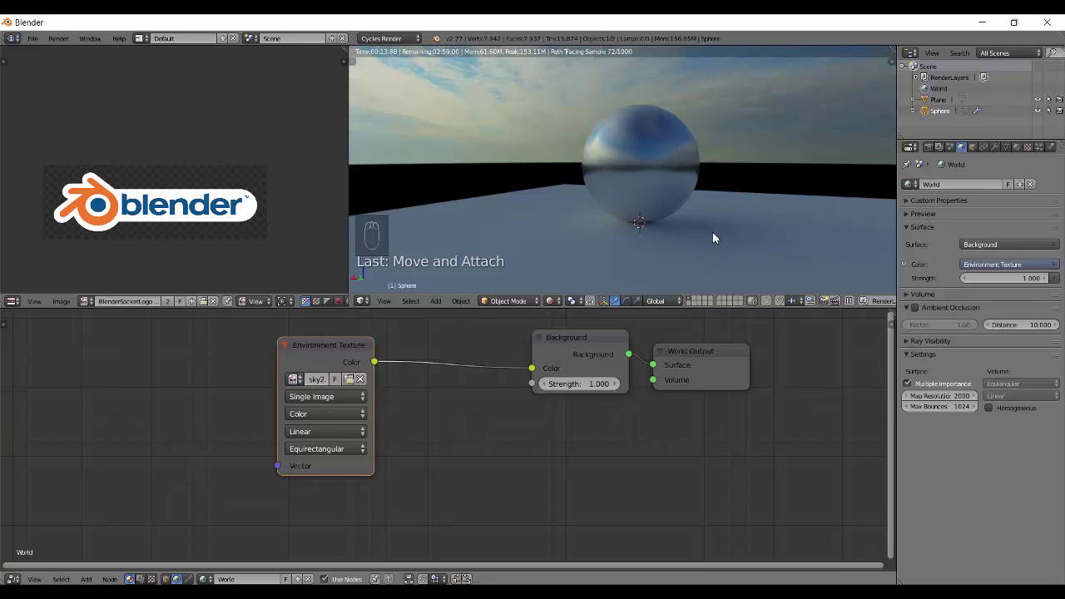
pyautogui.click(326, 397)
pyautogui.click(325, 413)
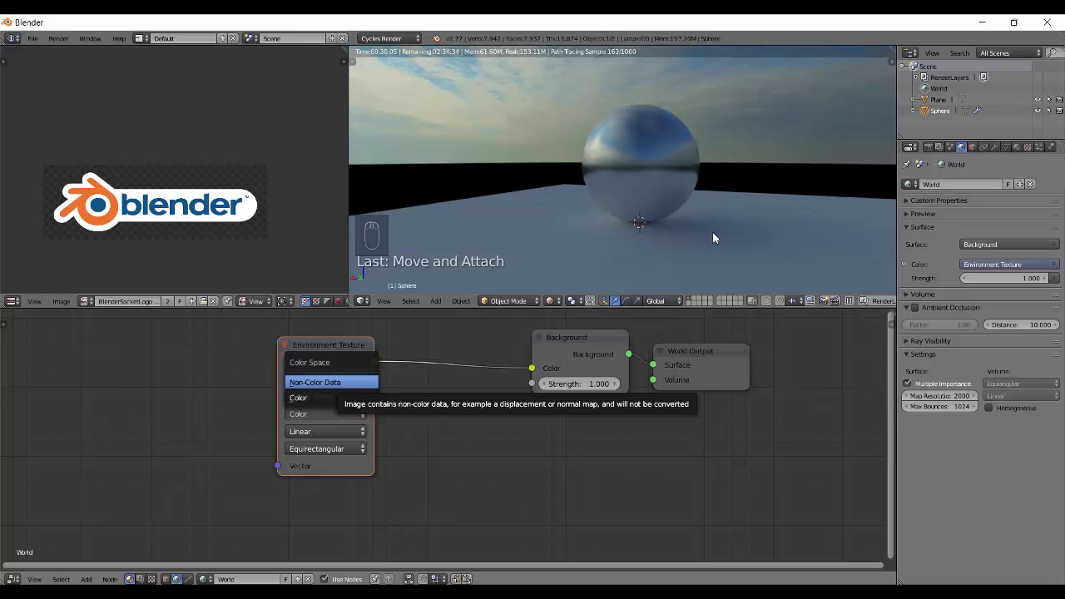
pyautogui.press('Escape')
# Shift the Environment Texture node slightly, try Cubic interpolation on it, and restore Linear.
pyautogui.moveTo(328, 344); pyautogui.dragTo(291, 326)
pyautogui.click(289, 413)
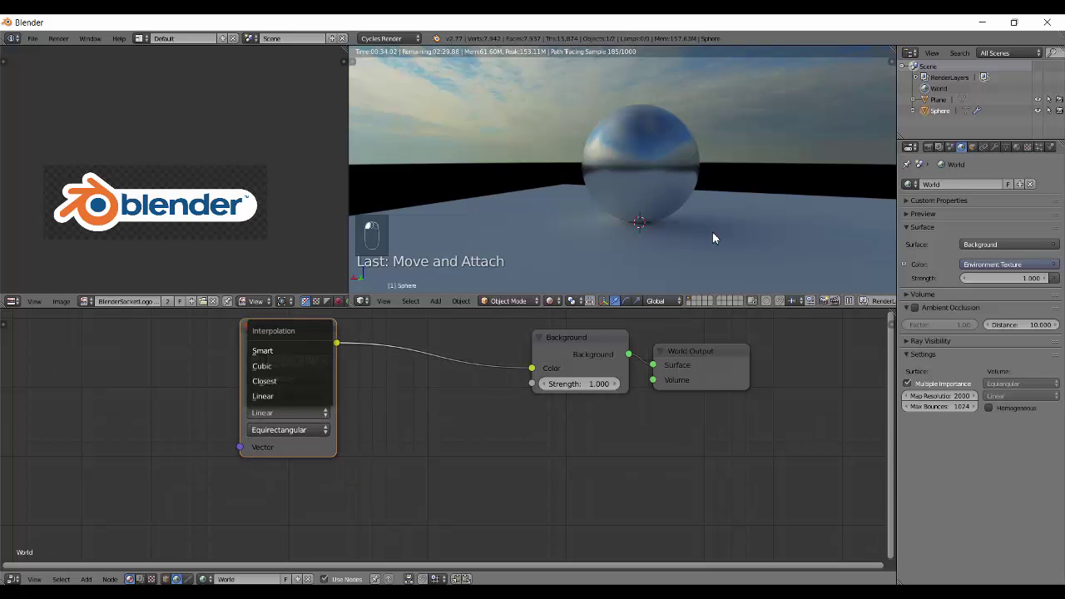
pyautogui.press('Return')
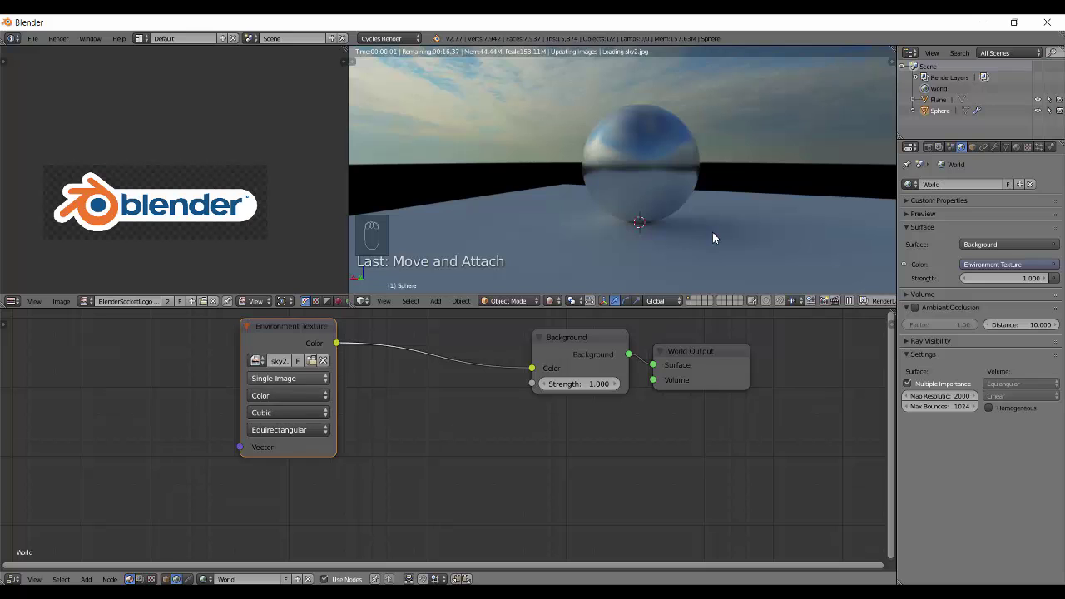
pyautogui.press('Up')
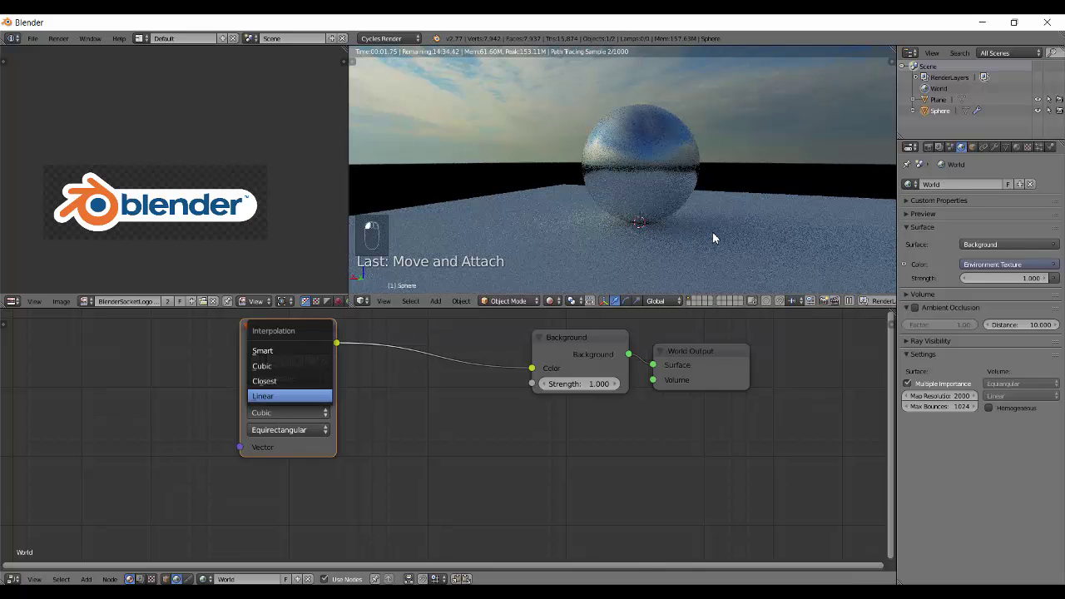
pyautogui.press('Return')
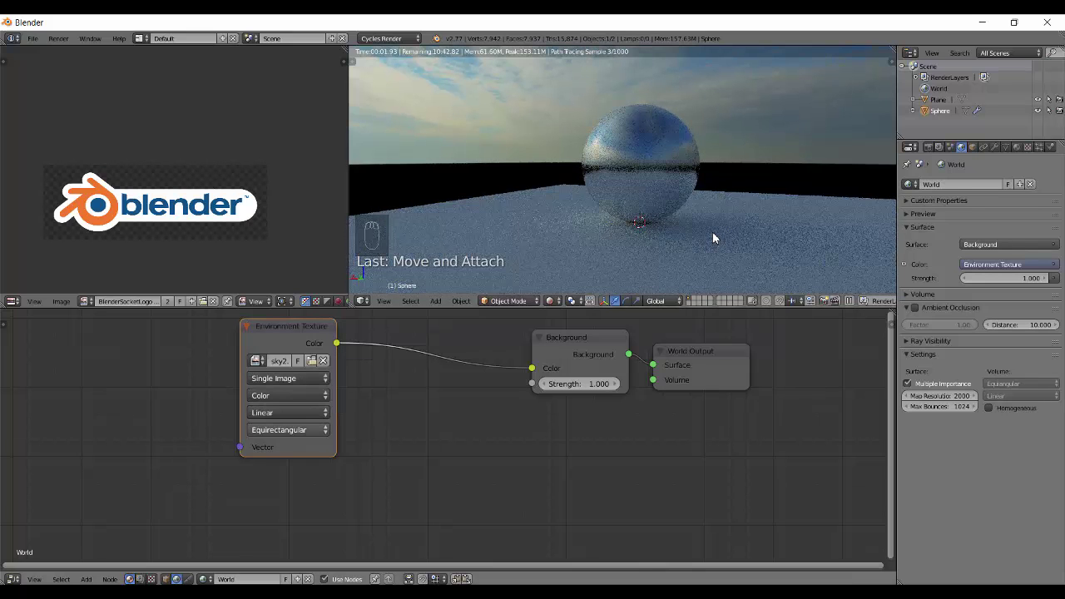
# Review the Environment Texture node's projection options, keep Equirectangular, and leave the rendered preview.
pyautogui.press('Return')
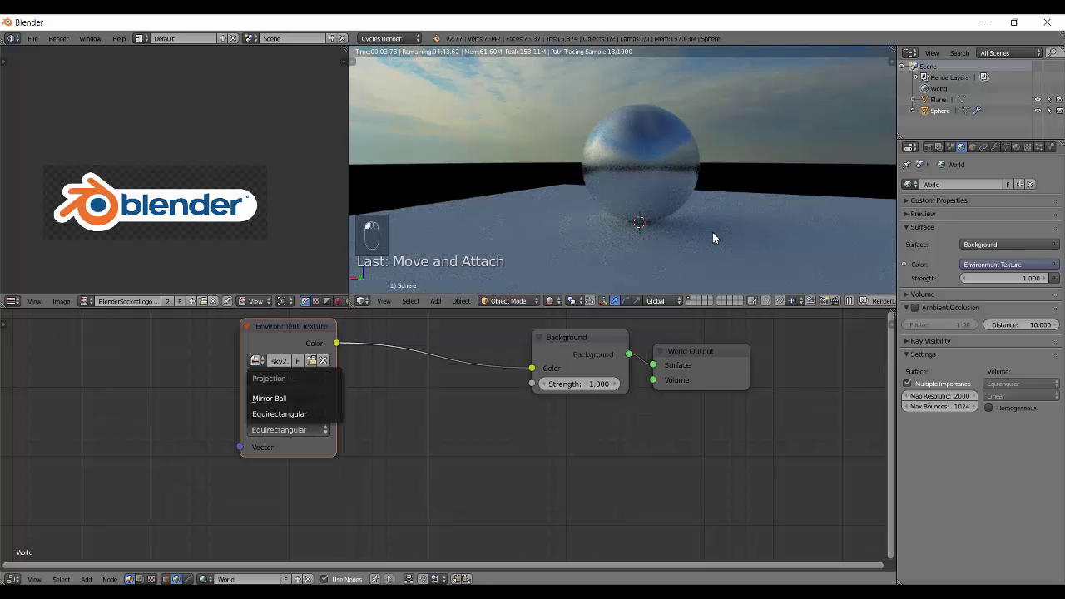
pyautogui.press('Up')
pyautogui.press('Up')
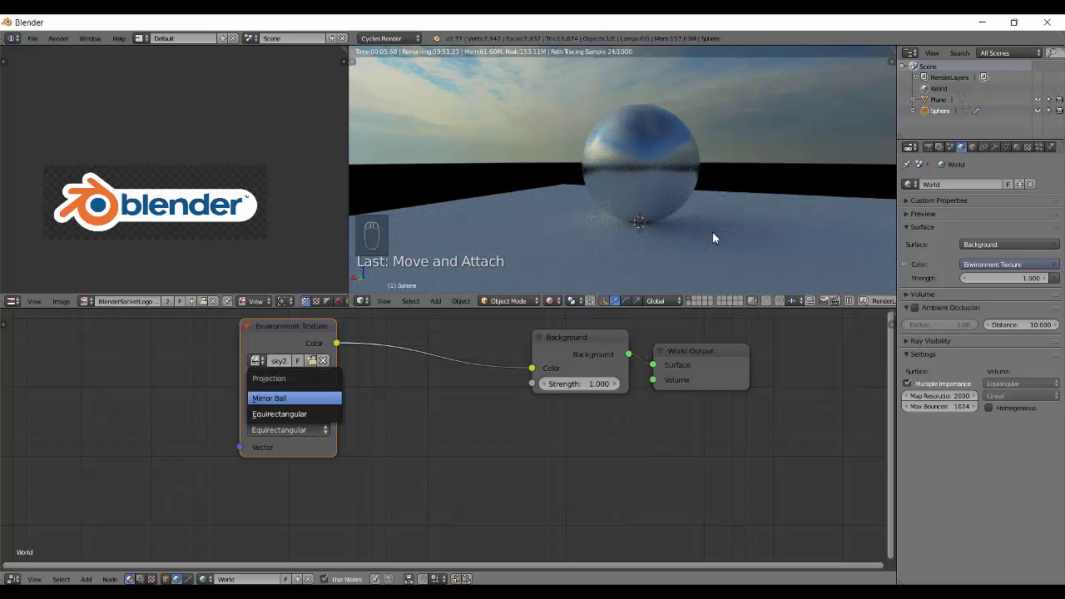
pyautogui.press('Down')
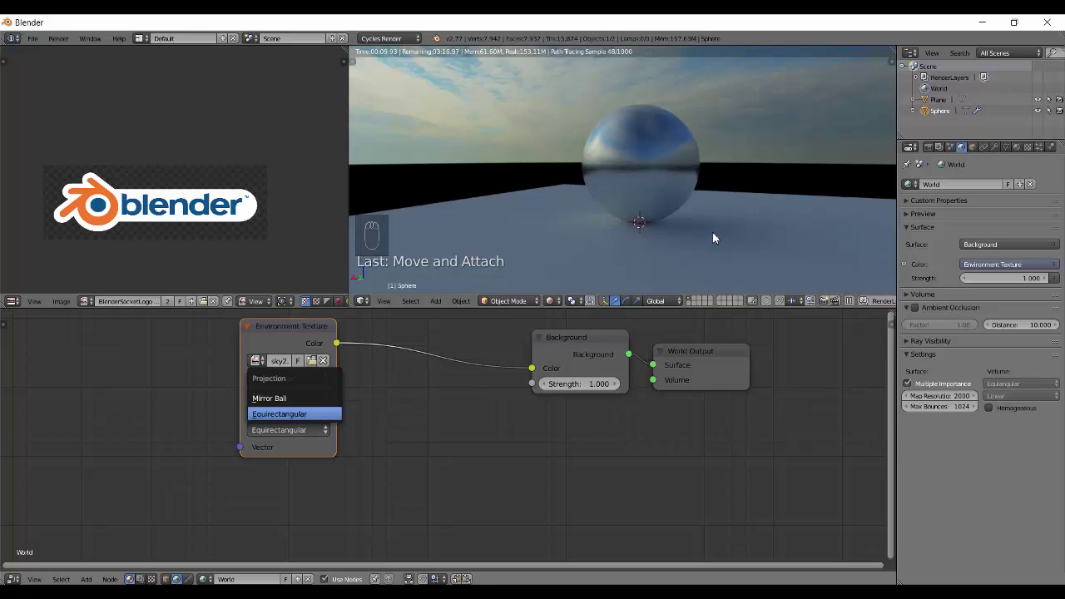
pyautogui.press('Return')
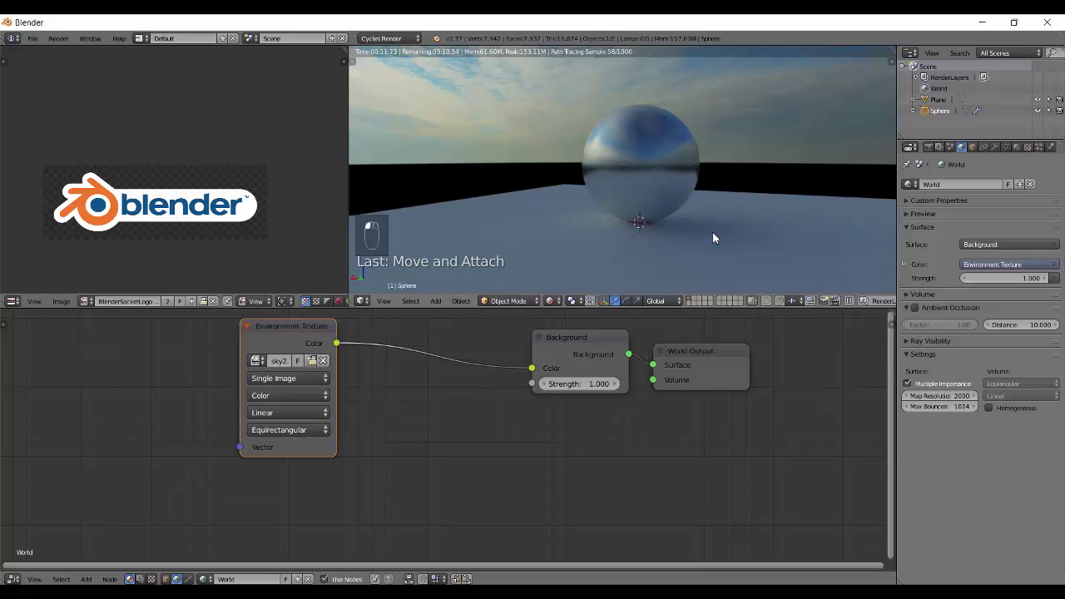
pyautogui.hotkey('shift', 'z')
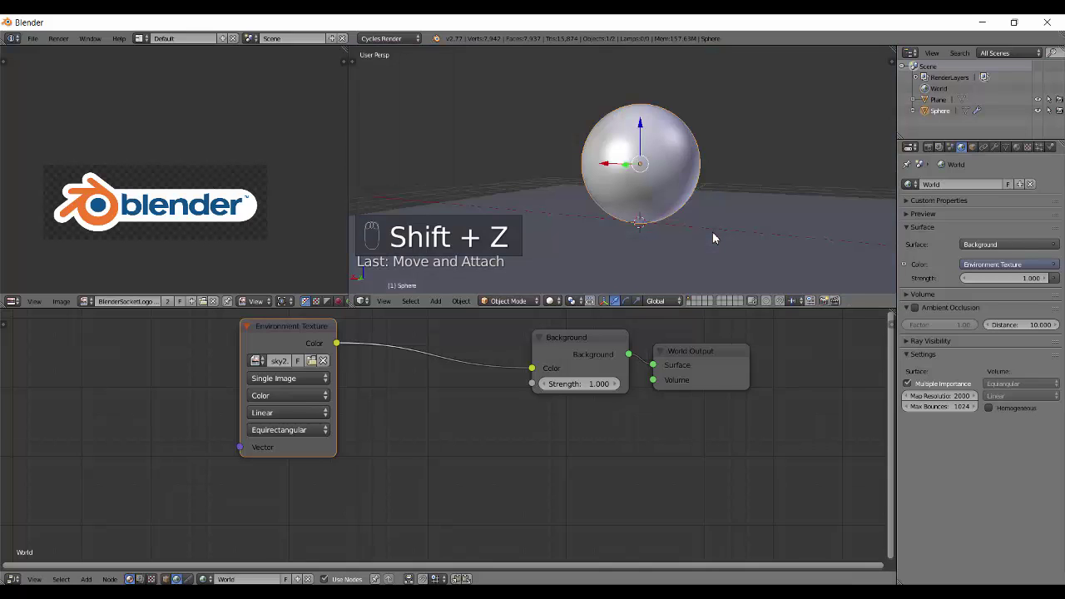
# Switch to the desktop and open the Textures folder under Me > Blender in File Explorer.
pyautogui.press('super+d')
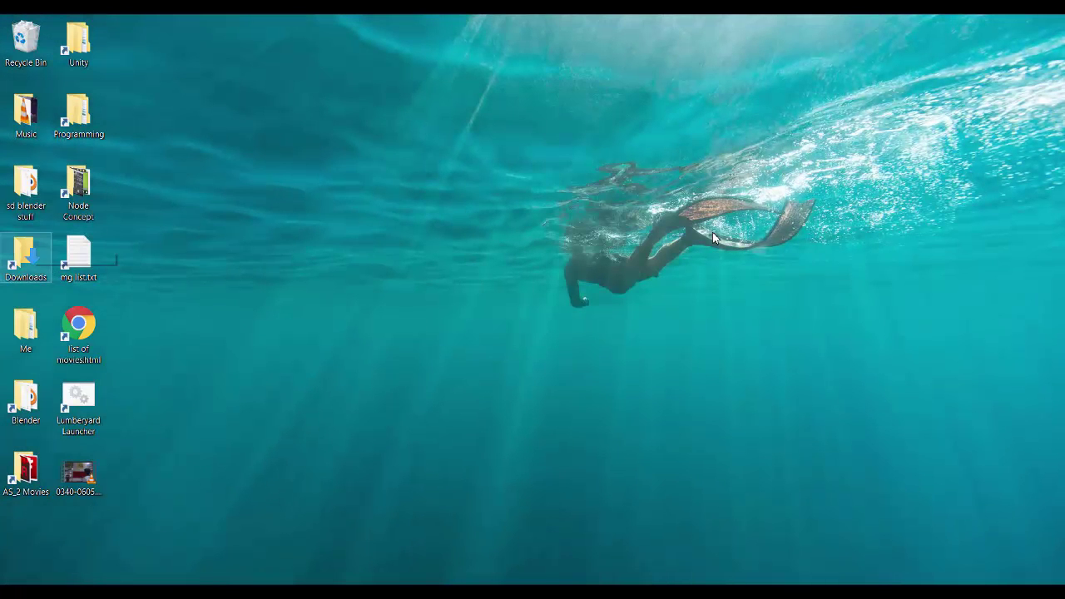
pyautogui.doubleClick(26, 327)
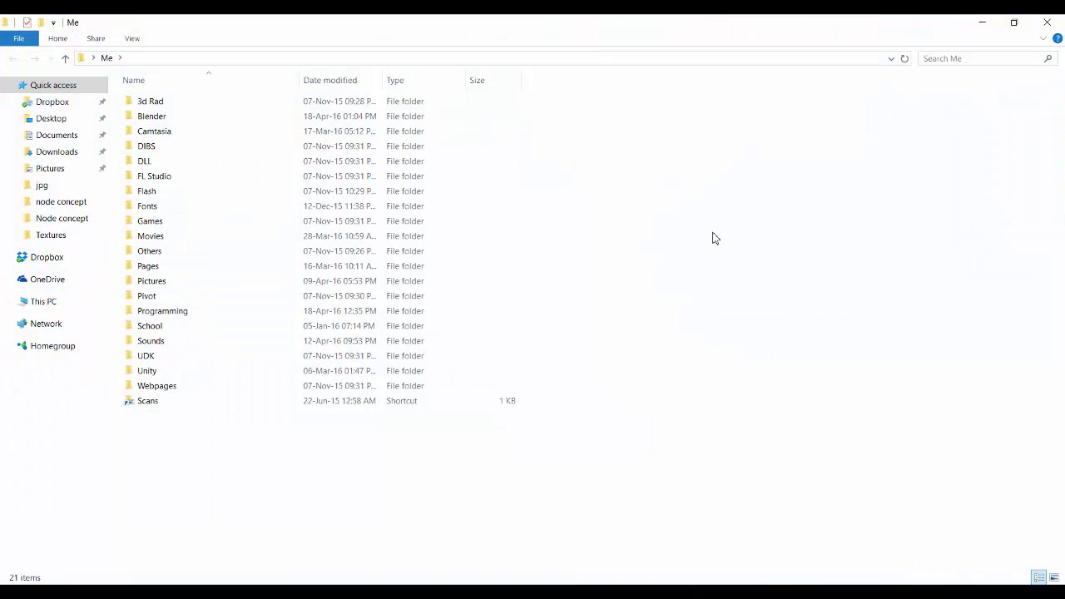
pyautogui.press('super+d')
pyautogui.press('Return')
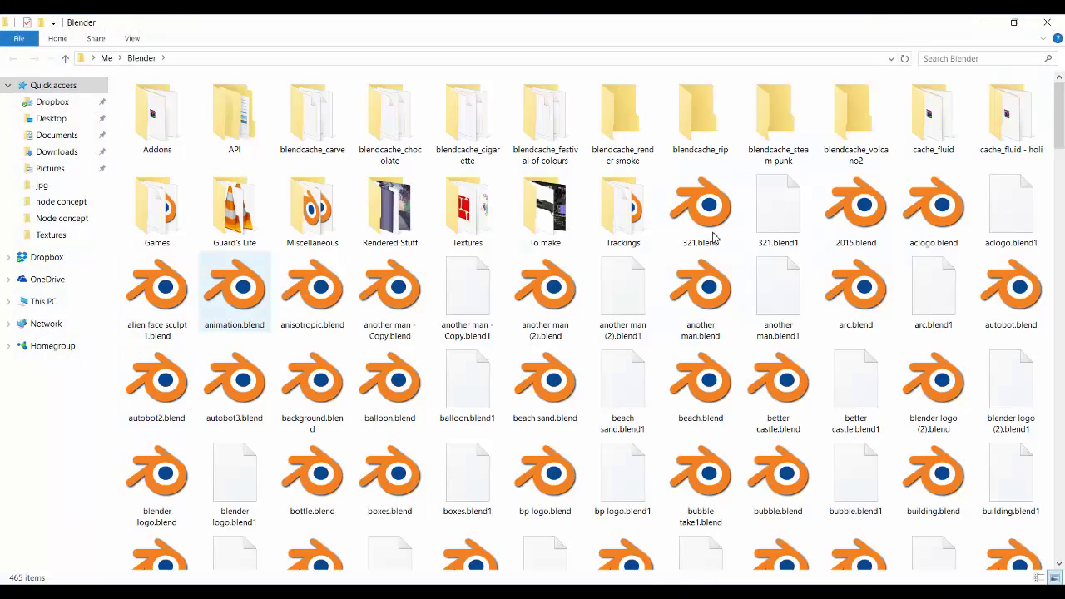
pyautogui.press('Return')
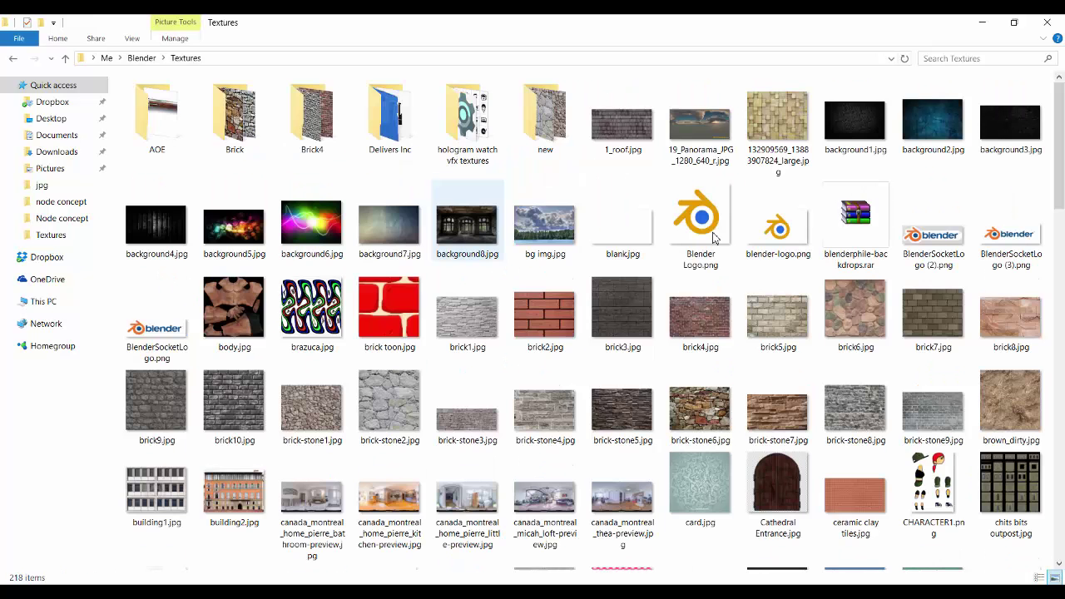
# Open sky1.jpg from the Textures folder and compare it with sky2.jpg and sky3.jpg.
pyautogui.scroll(-15, 712, 239)
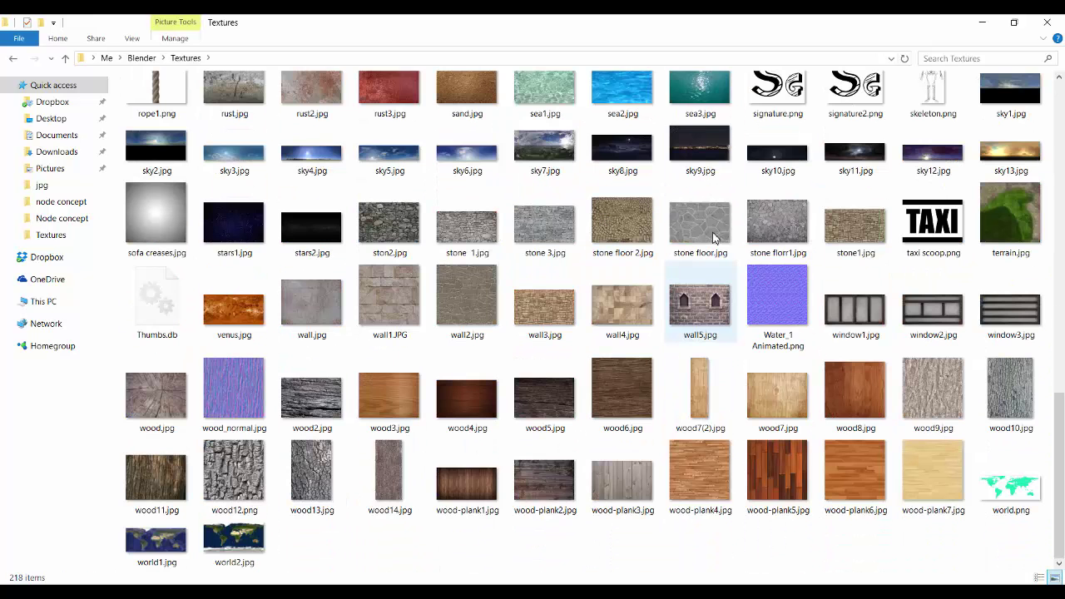
pyautogui.write('sky1')
pyautogui.press('Return')
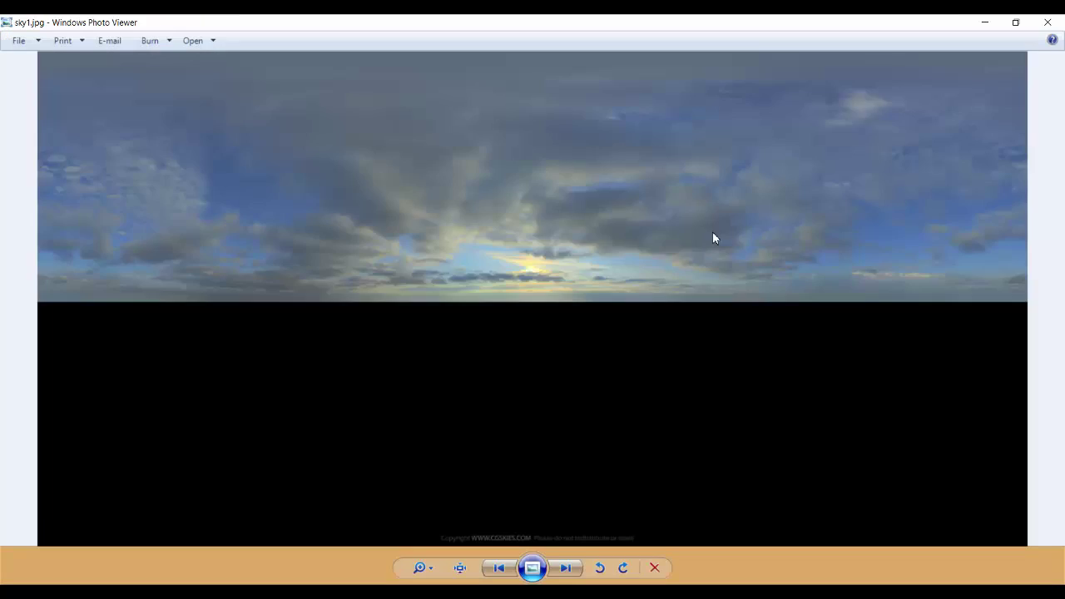
pyautogui.press('Right')
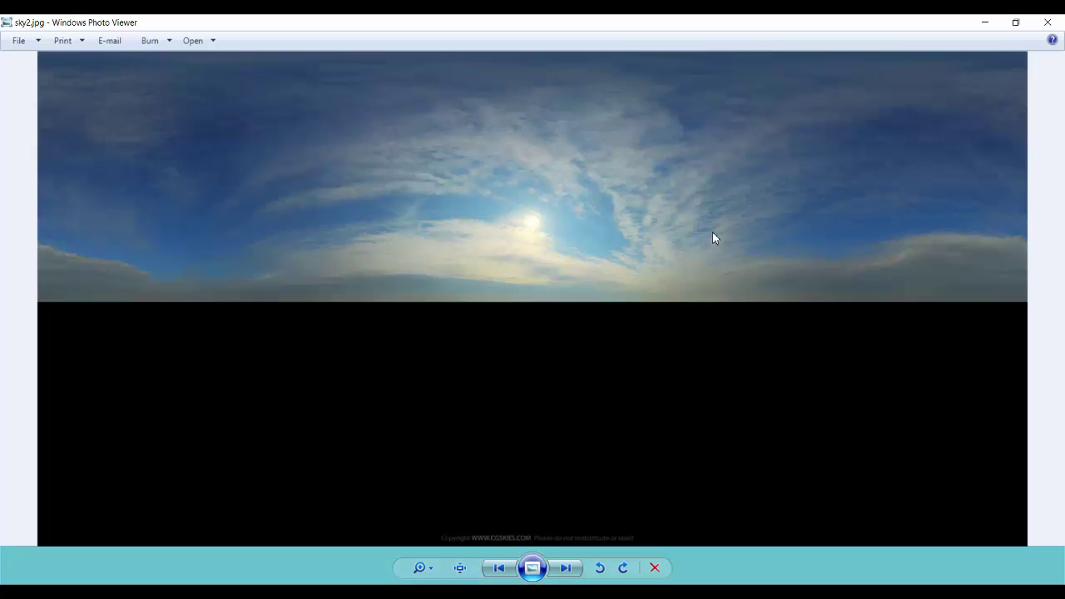
pyautogui.press('Right')
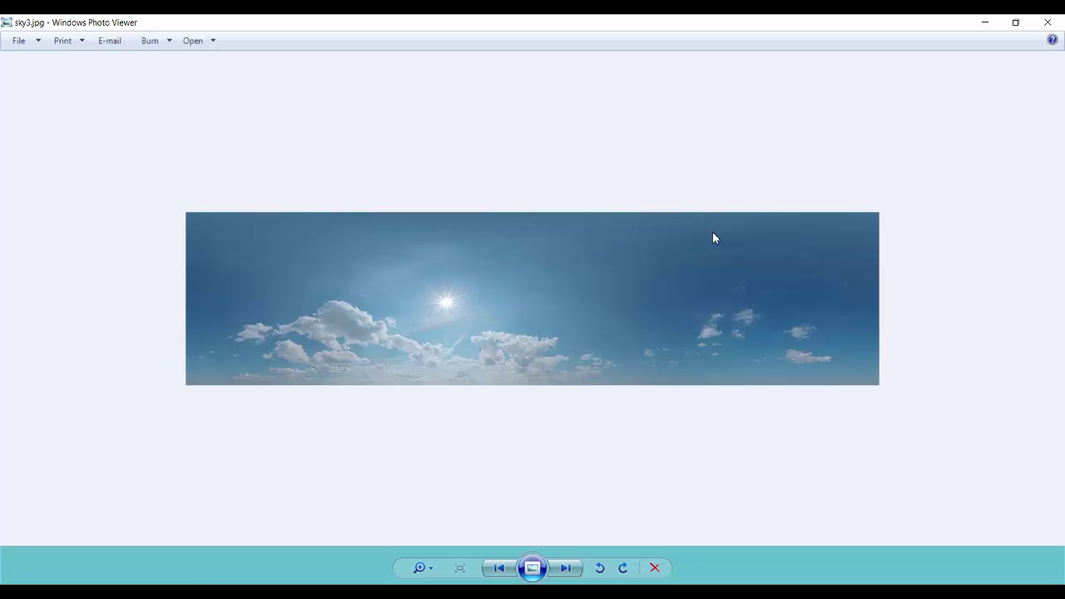
# Switch back to Blender and set the Environment Texture node's projection to Mirror Ball.
pyautogui.hotkey('alt', 'Tab')
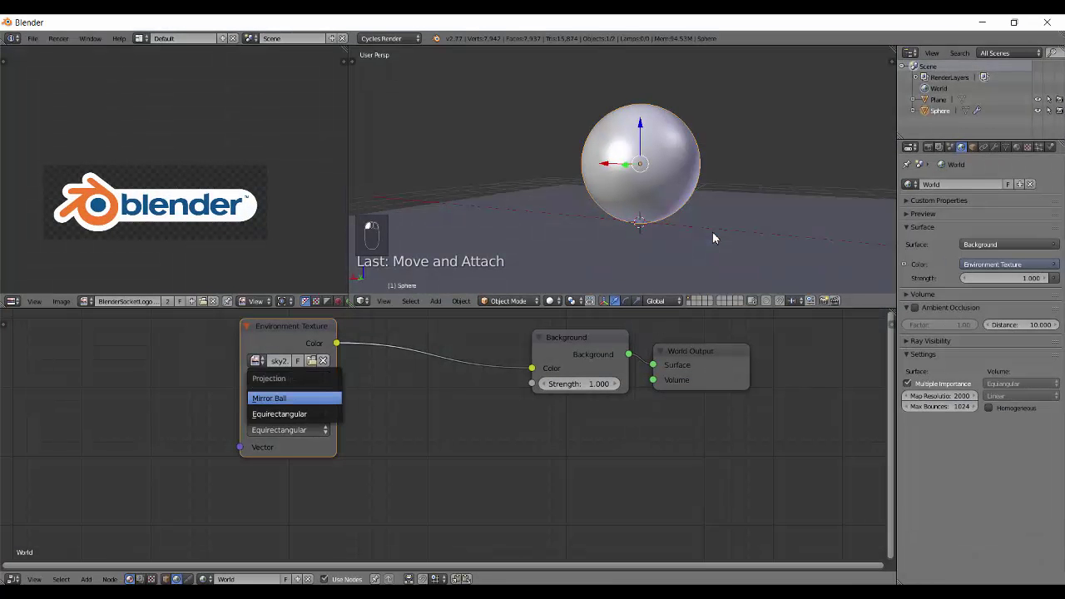
pyautogui.click(268, 397)
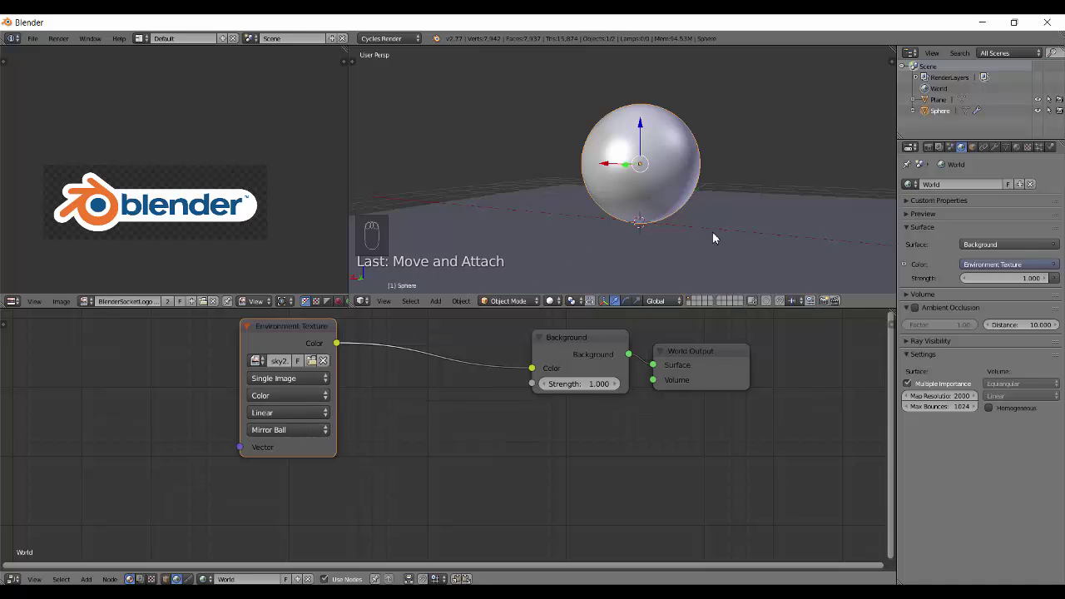
# Switch to the Chrome browser, open Google Images in a new tab, and search for "mirror ball".
pyautogui.hotkey('alt', 'Tab')
pyautogui.hotkey('alt', 'Tab')
pyautogui.hotkey('alt', 'Tab')
pyautogui.hotkey('ctrl', 't')
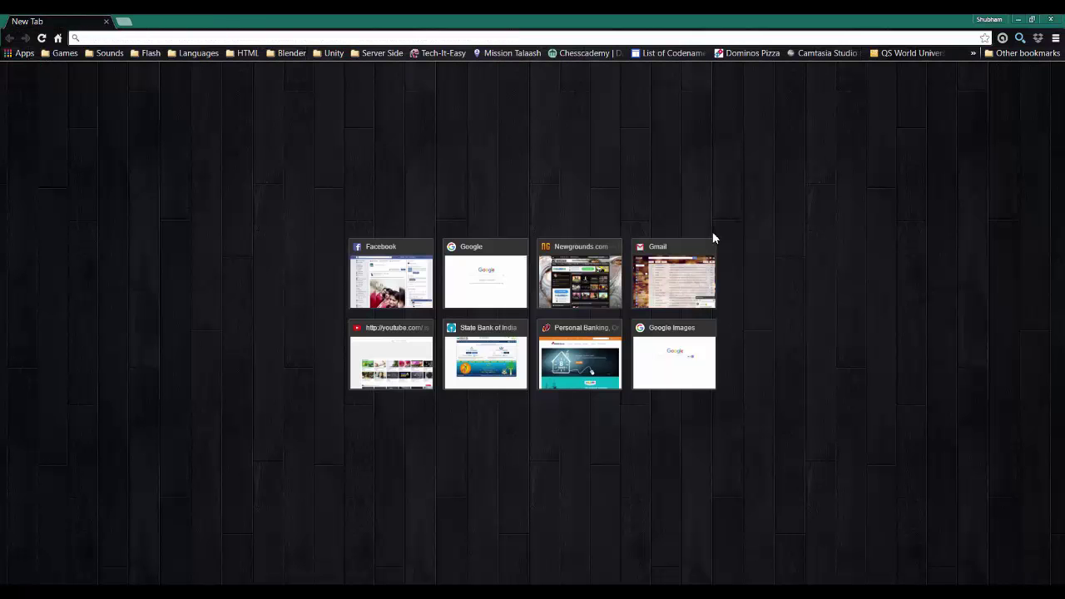
pyautogui.click(972, 53)
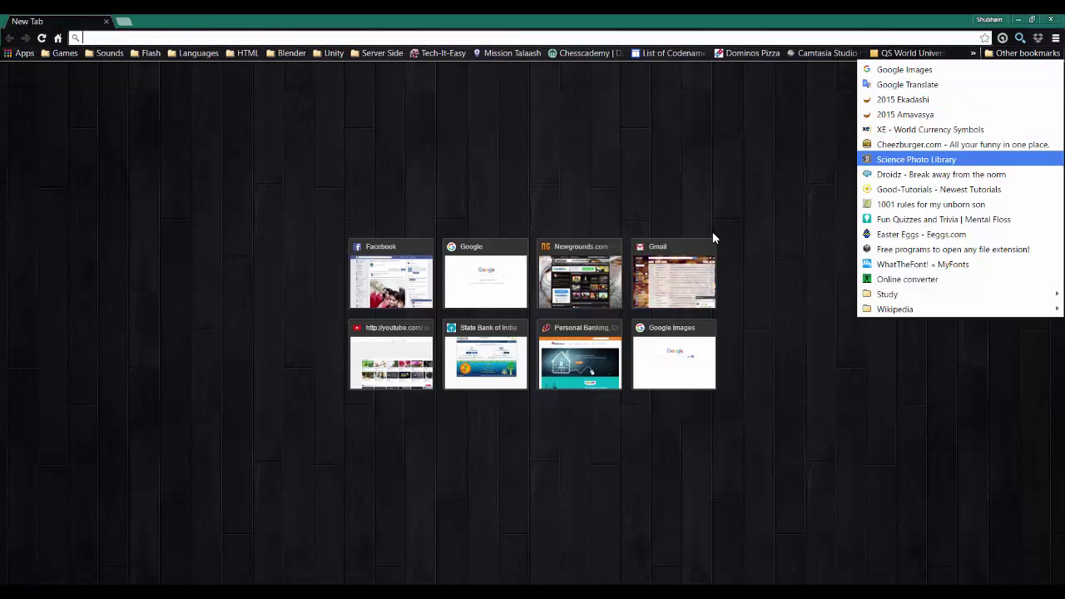
pyautogui.click(900, 68)
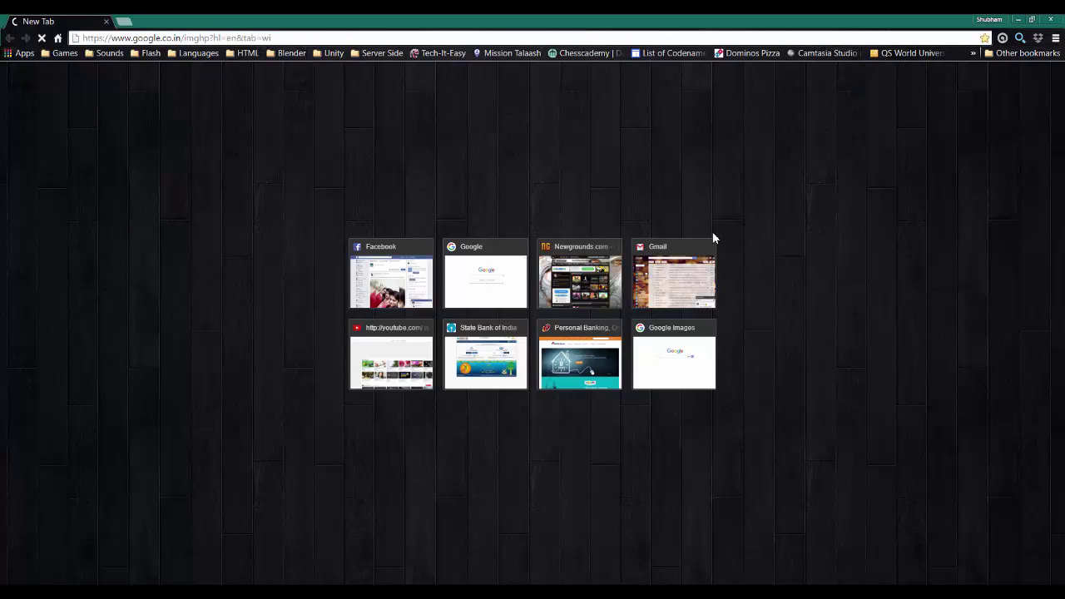
pyautogui.write('m')
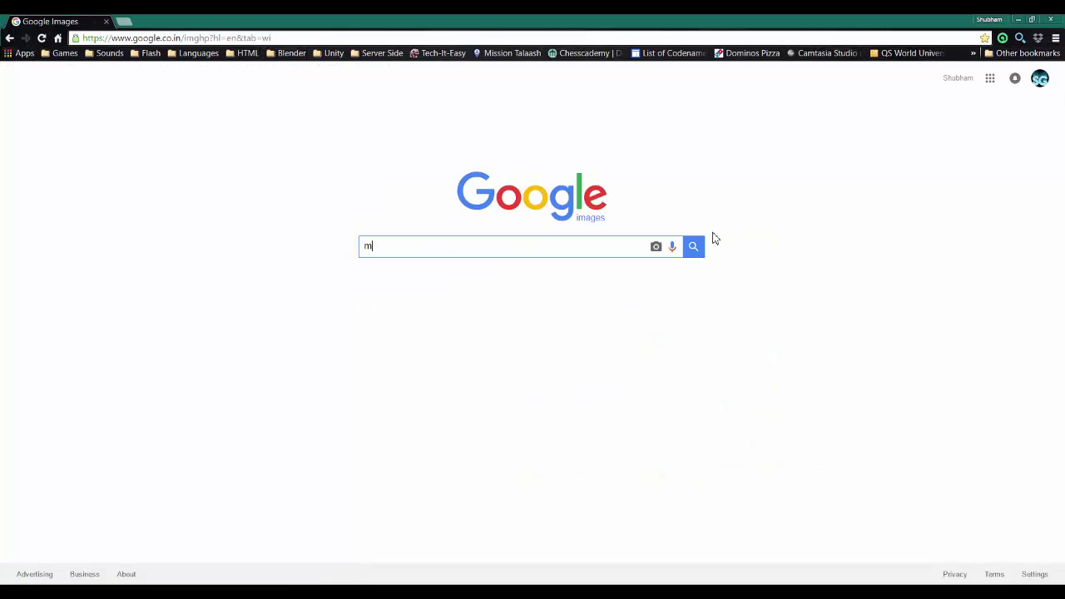
pyautogui.write('irror')
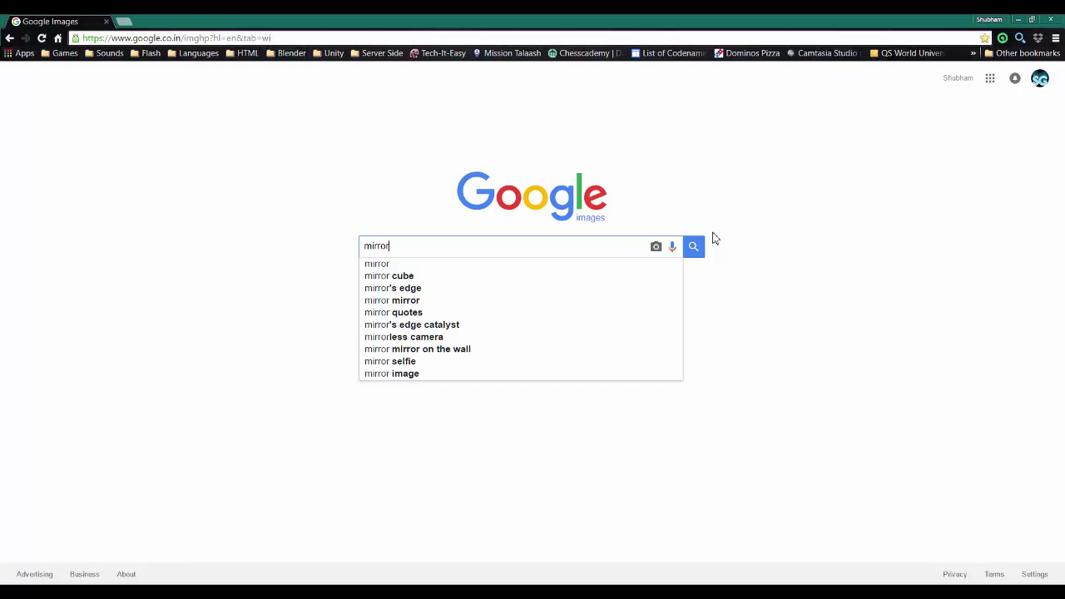
pyautogui.write(' ball')
pyautogui.press('Return')
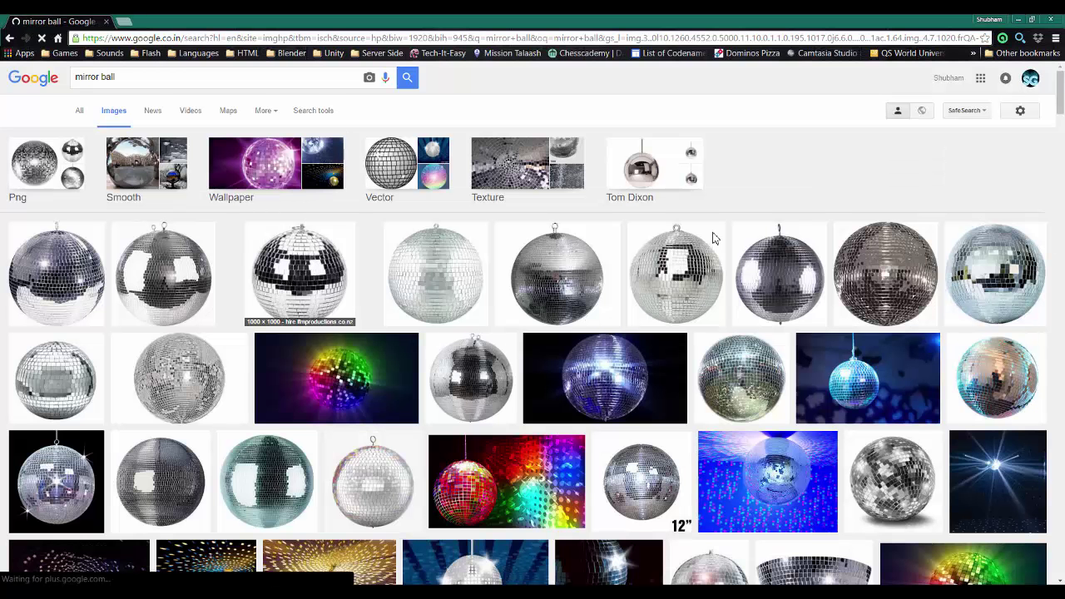
# Refine the image search to "mirror ball texture".
pyautogui.write('t')
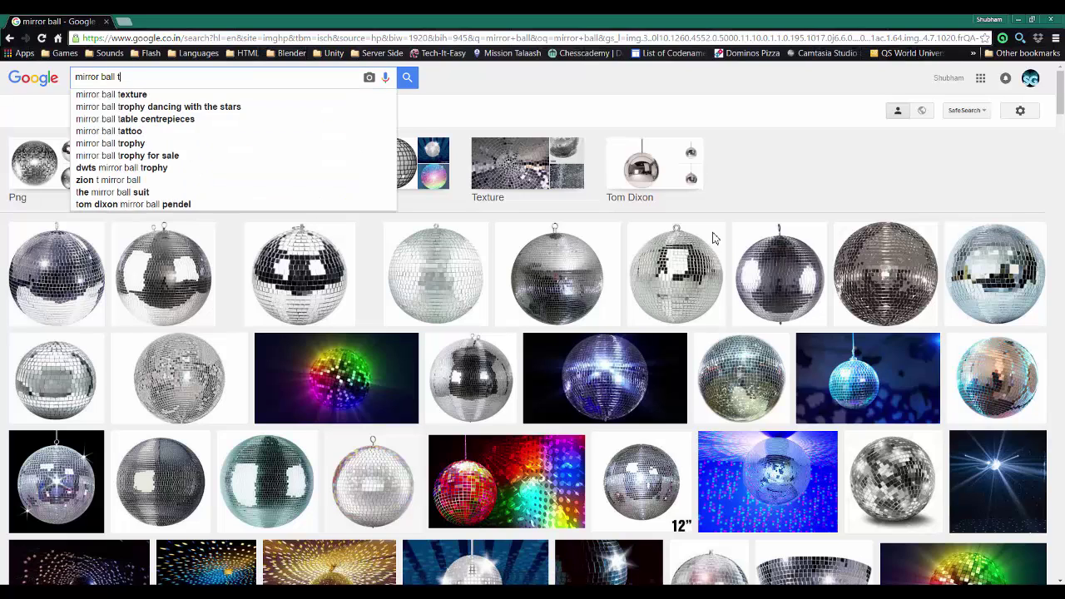
pyautogui.write('exutere')
pyautogui.press('Return')
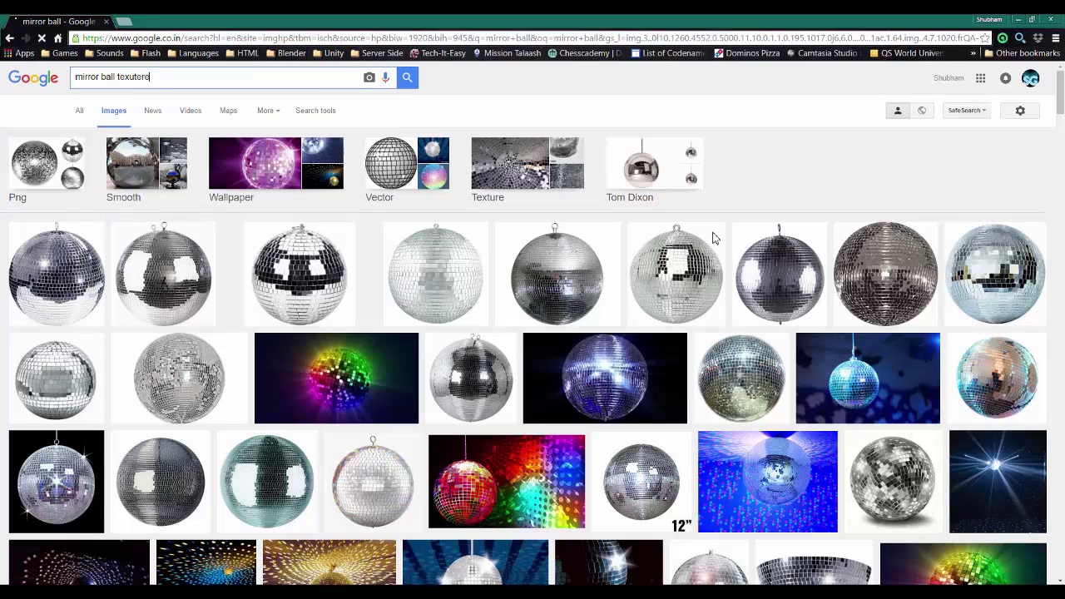
pyautogui.press('BackSpace')
pyautogui.press('BackSpace')
pyautogui.press('BackSpace')
pyautogui.press('BackSpace')
pyautogui.press('BackSpace')
pyautogui.write('ture')
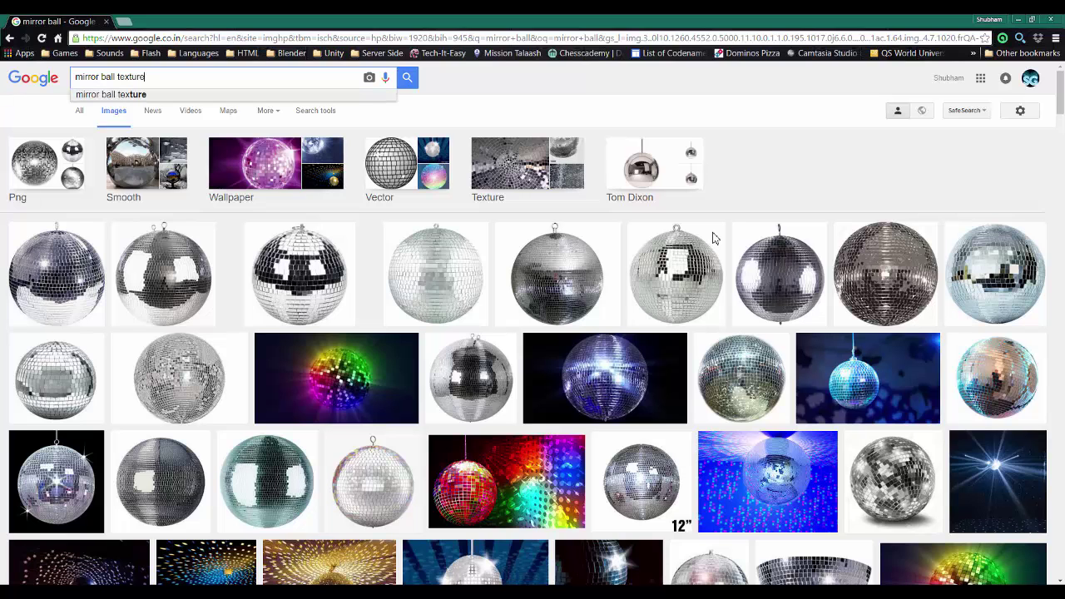
pyautogui.press('Return')
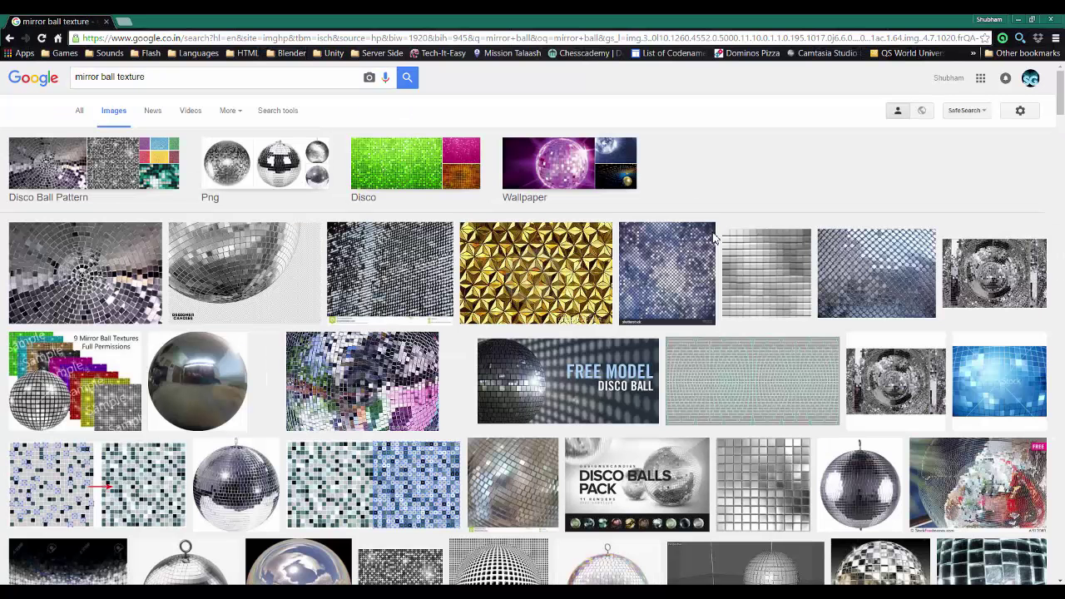
# Preview the spherical sky-and-ground image from blenderartists.org and examine more of its related images.
pyautogui.scroll(-1, 713, 239)
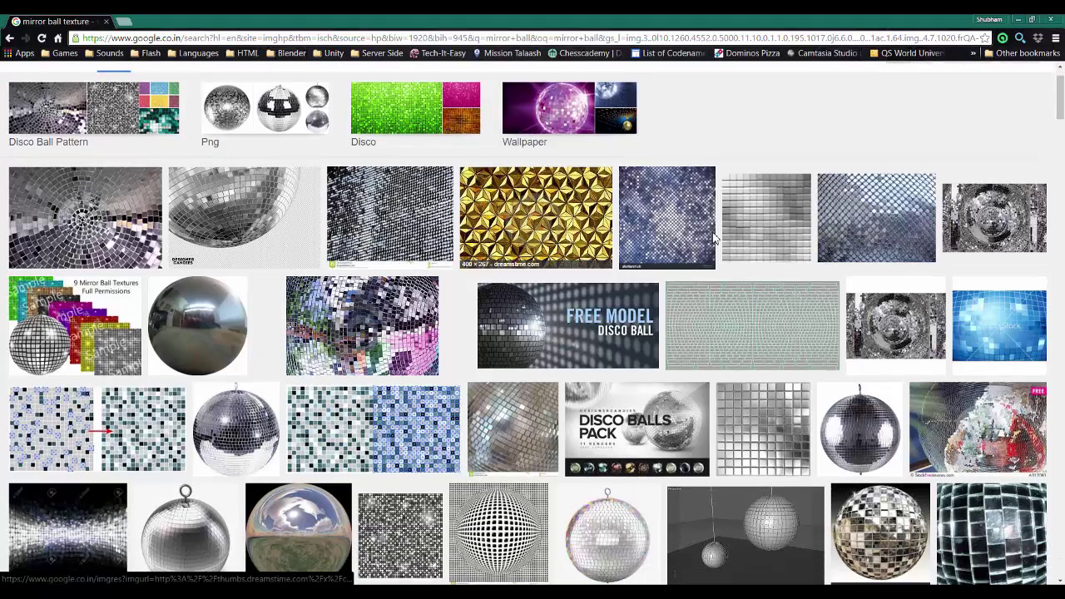
pyautogui.scroll(-2, 713, 239)
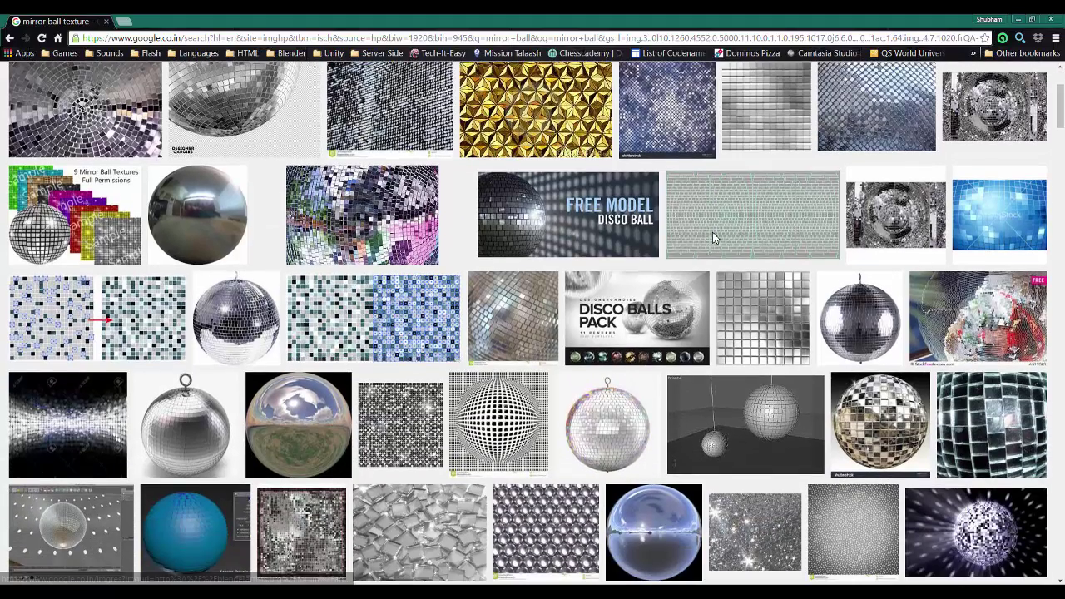
pyautogui.click(298, 425)
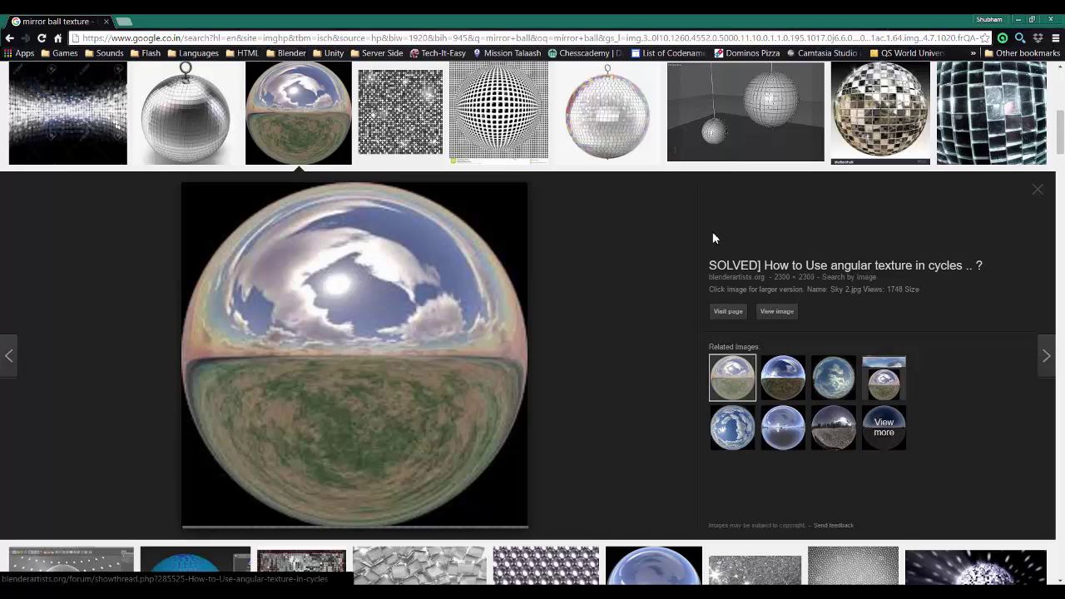
pyautogui.scroll(-1, 712, 239)
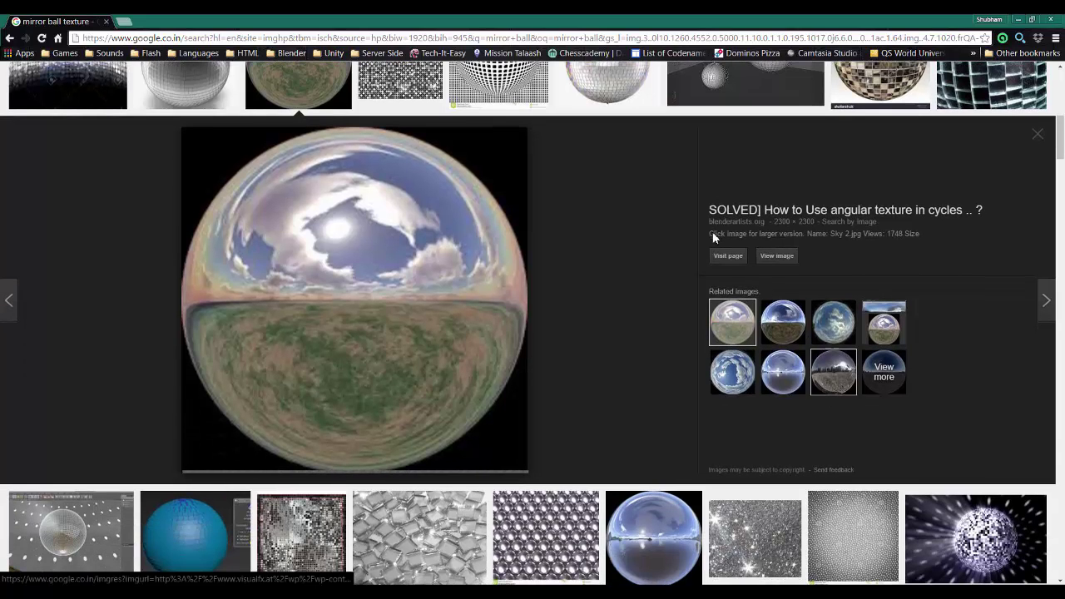
pyautogui.click(883, 371)
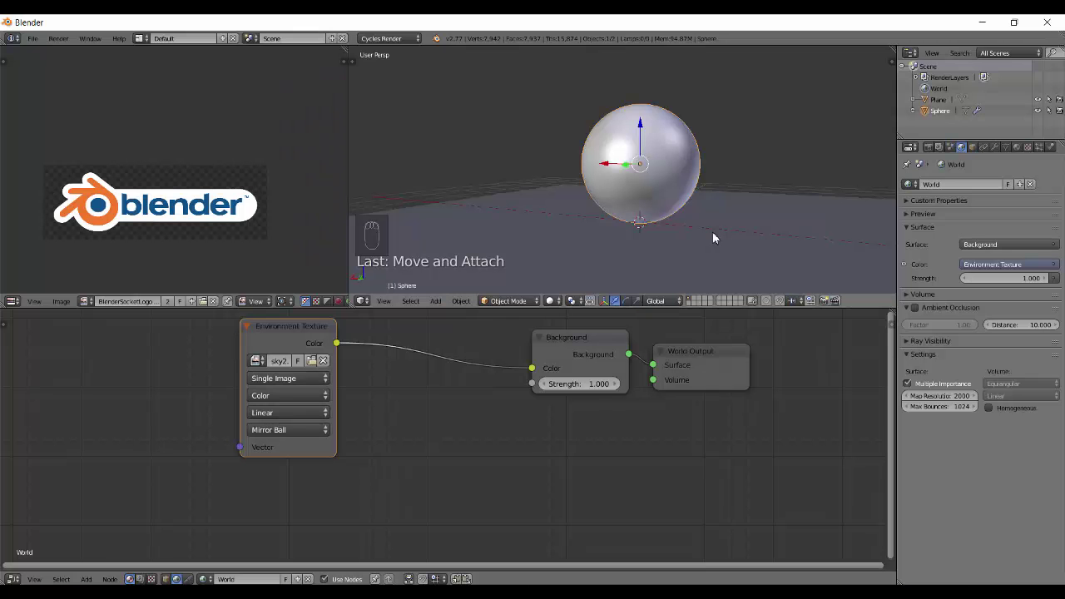
# Show the rendered preview in Blender, restore the Environment Texture projection to Equirectangular, and inspect the sky.
pyautogui.hotkey('shift', 'z')
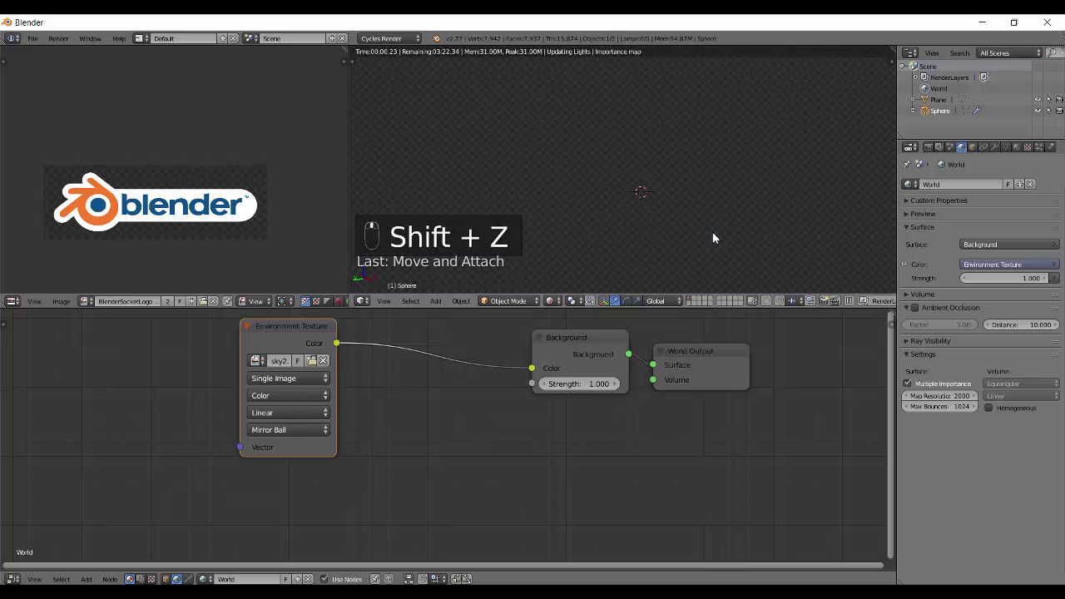
pyautogui.click(288, 430)
pyautogui.click(283, 414)
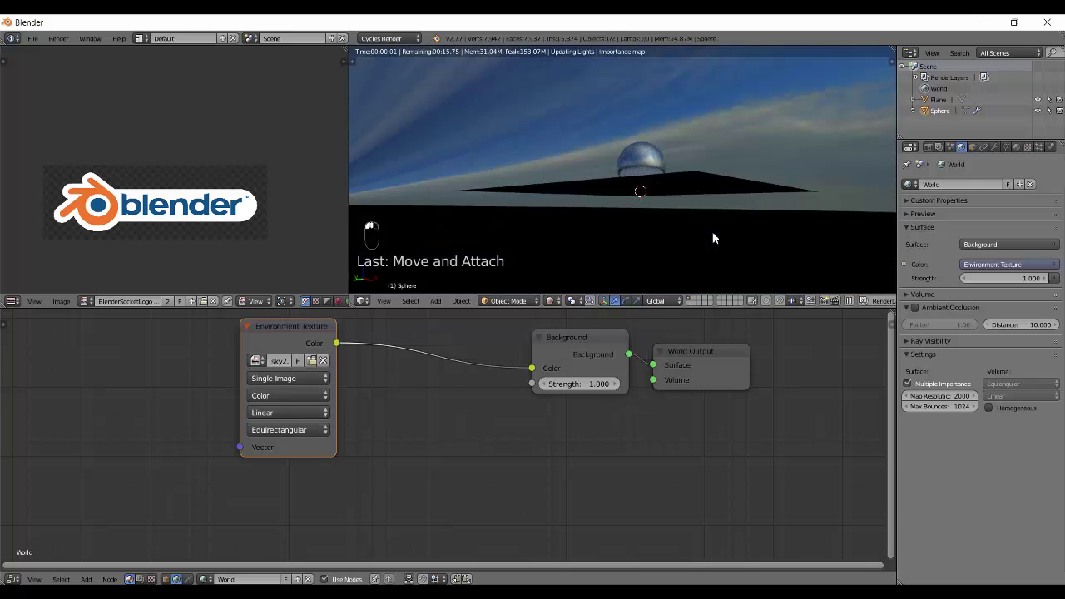
pyautogui.moveTo(713, 237)
pyautogui.mouseDown(button='middle')
pyautogui.moveTo(636, 241)
pyautogui.moveTo(713, 238)
pyautogui.mouseUp(button='middle')
# Move the Environment Texture node closer to the Background node, leave the rendered preview, and switch to image.jpg in Windows Photo Viewer.
pyautogui.moveTo(288, 326); pyautogui.dragTo(353, 348)
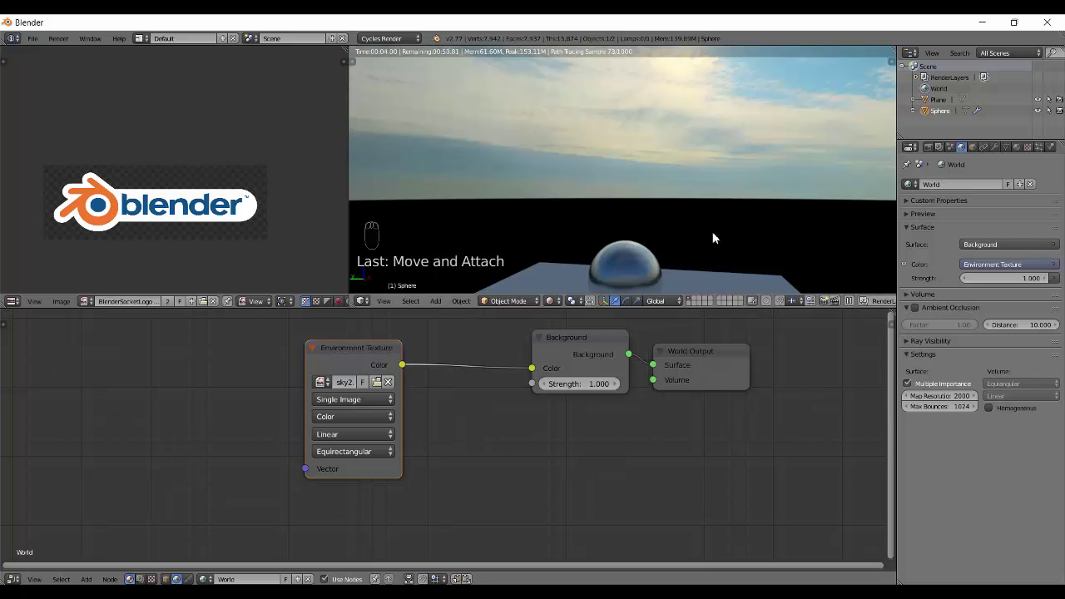
pyautogui.hotkey('shift', 'z')
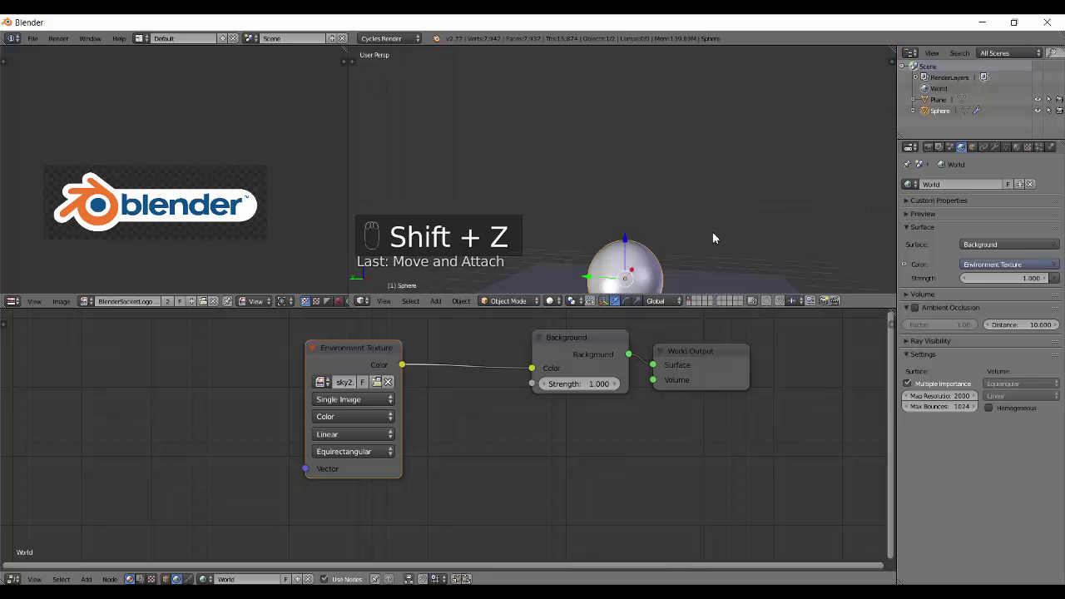
pyautogui.press('super+5')
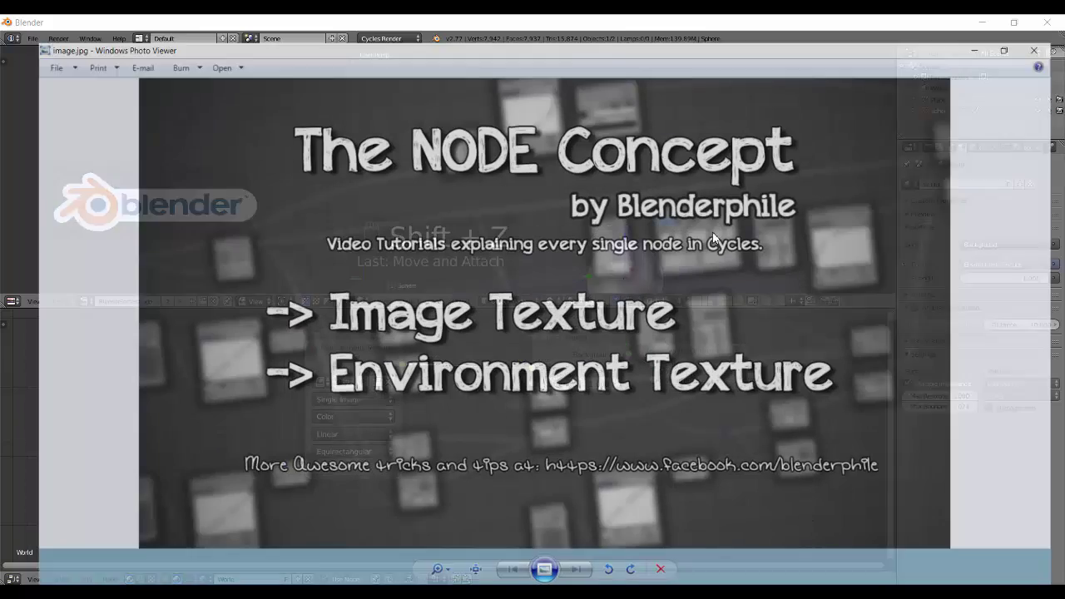